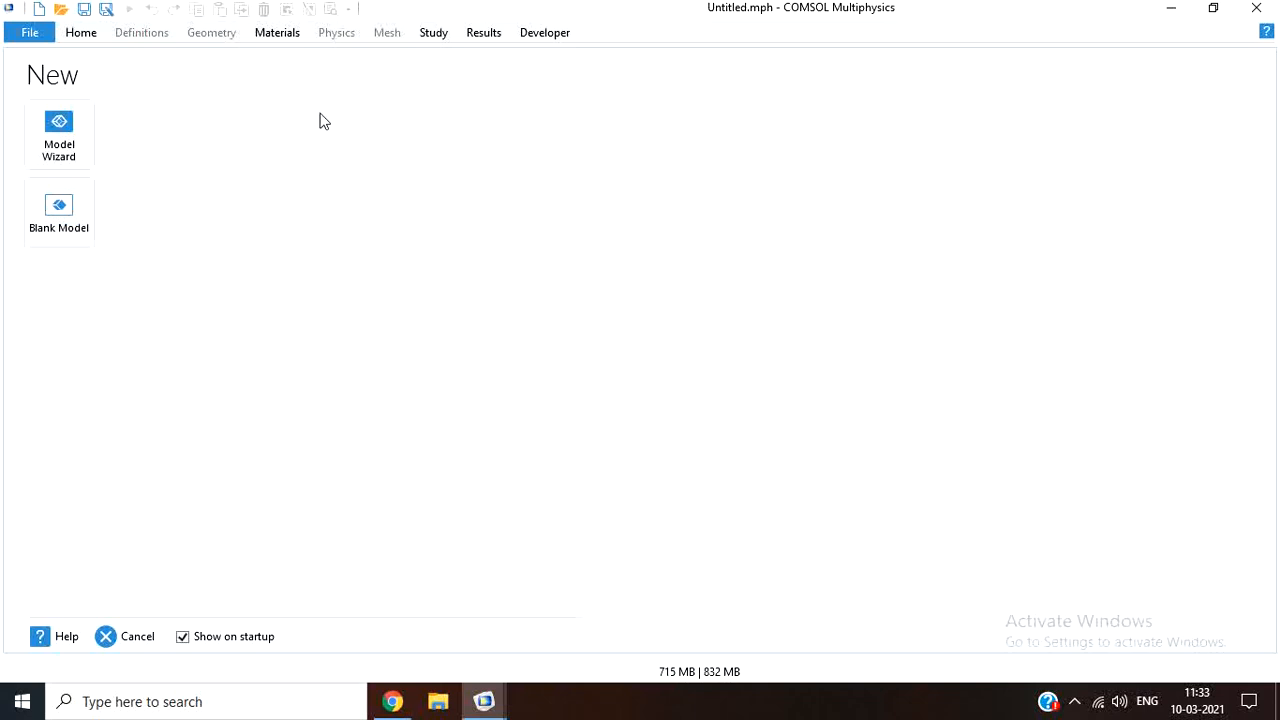
- Start a 2D model with the Model Wizard and add the Fluid-Solid Interaction physics interface
left_click(52, 146)
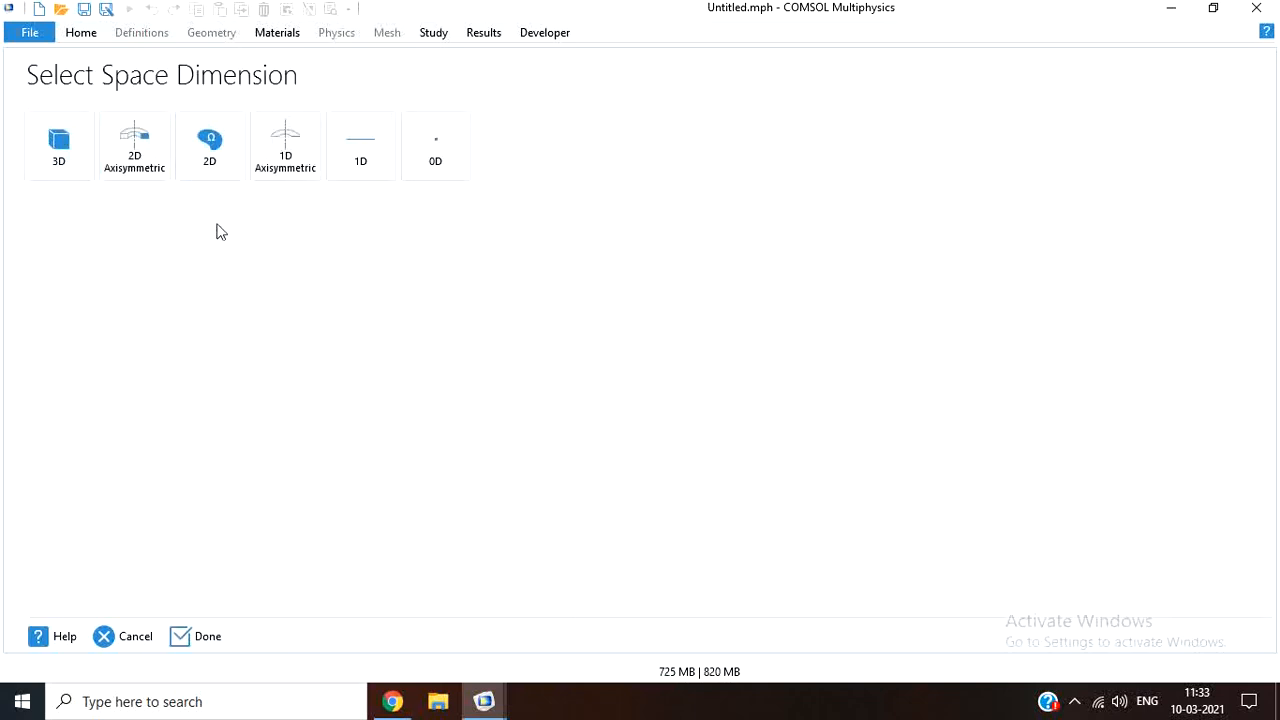
left_click(210, 162)
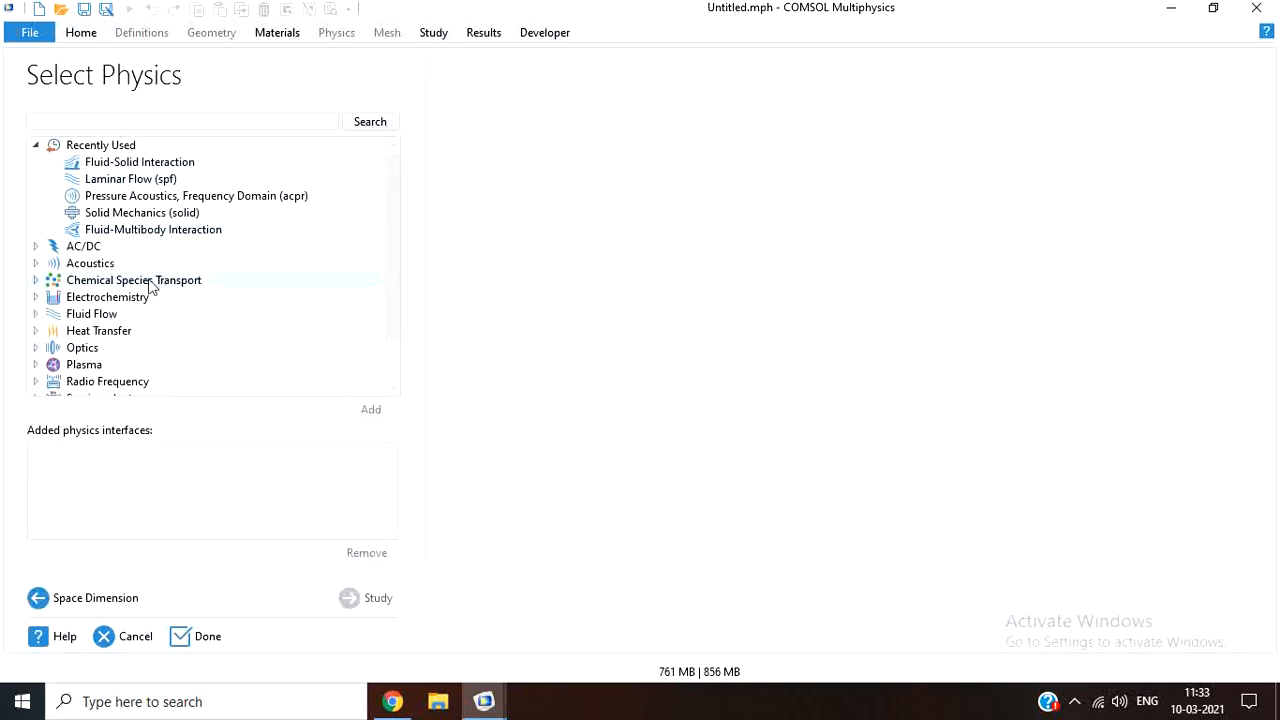
scroll(145, 308, "down", 1)
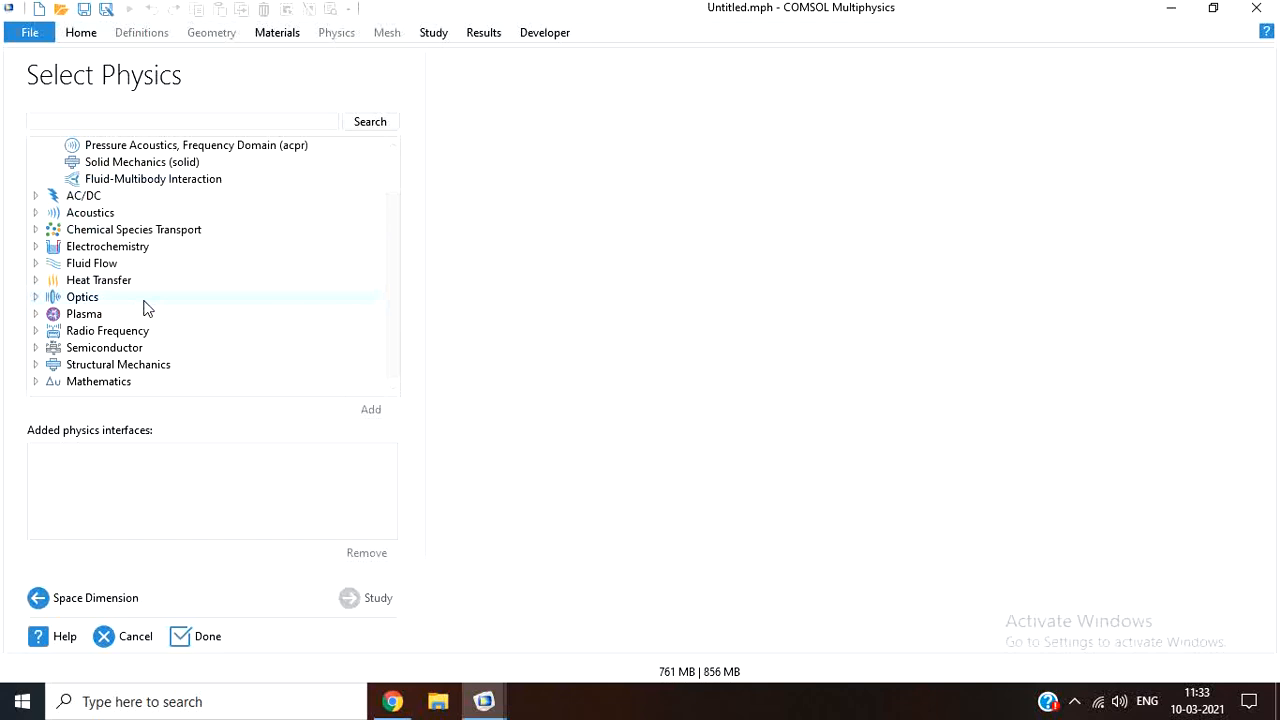
left_click(36, 263)
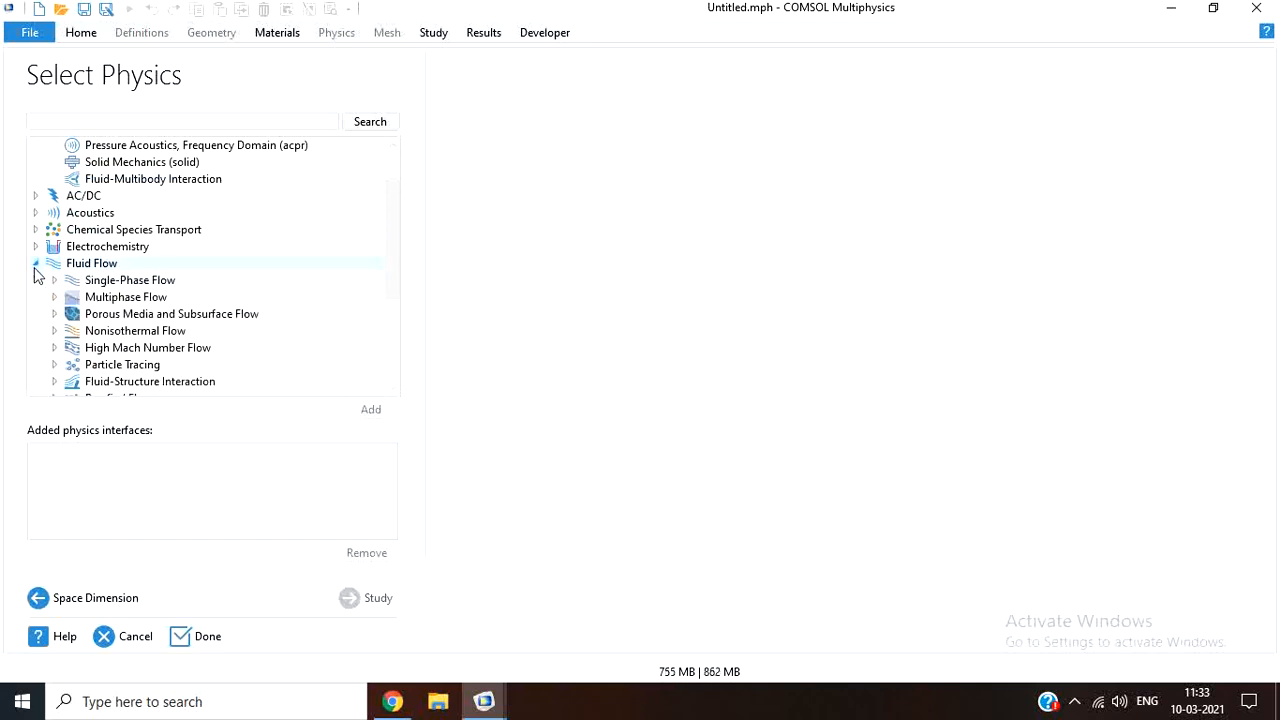
scroll(100, 358, "down", 1)
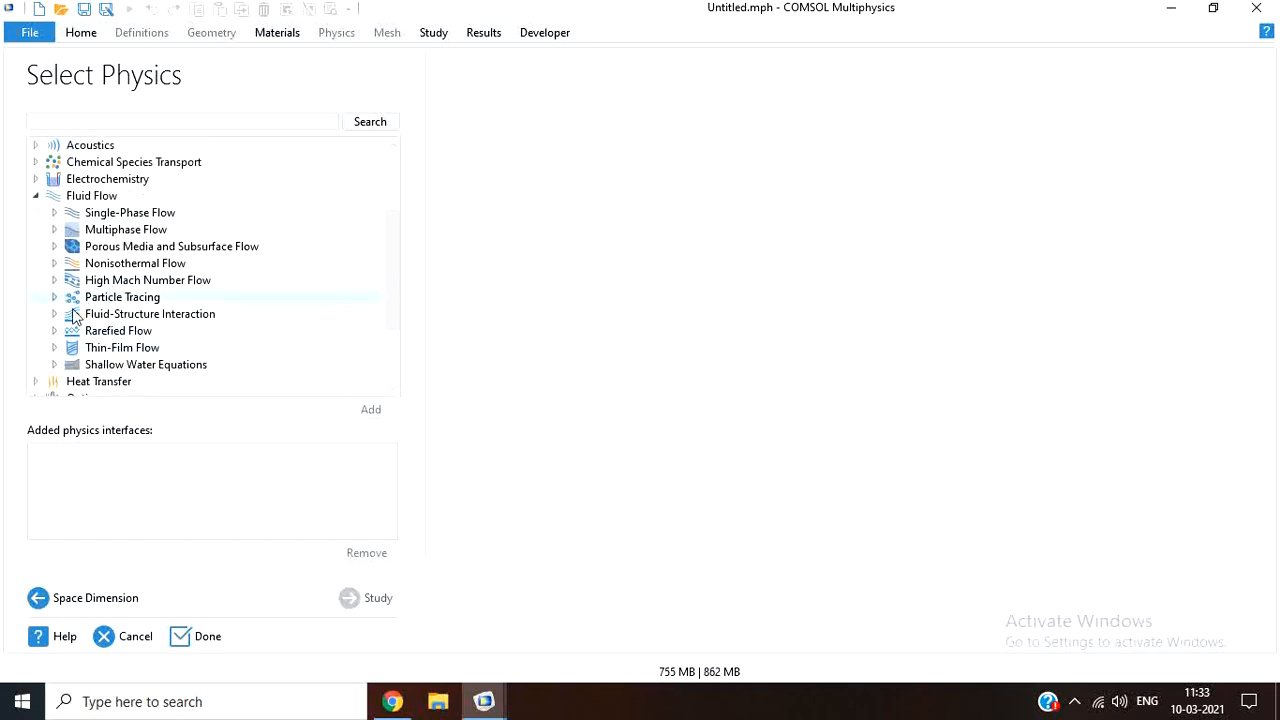
left_click(54, 316)
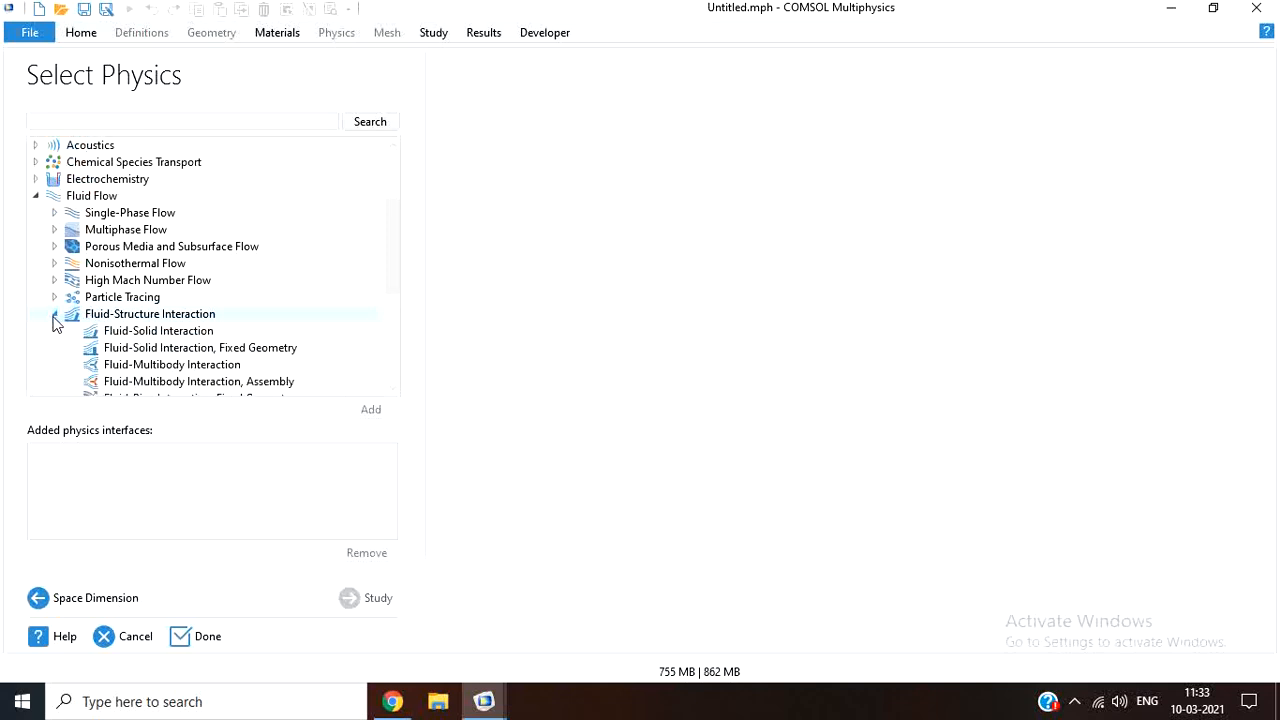
left_click(132, 332)
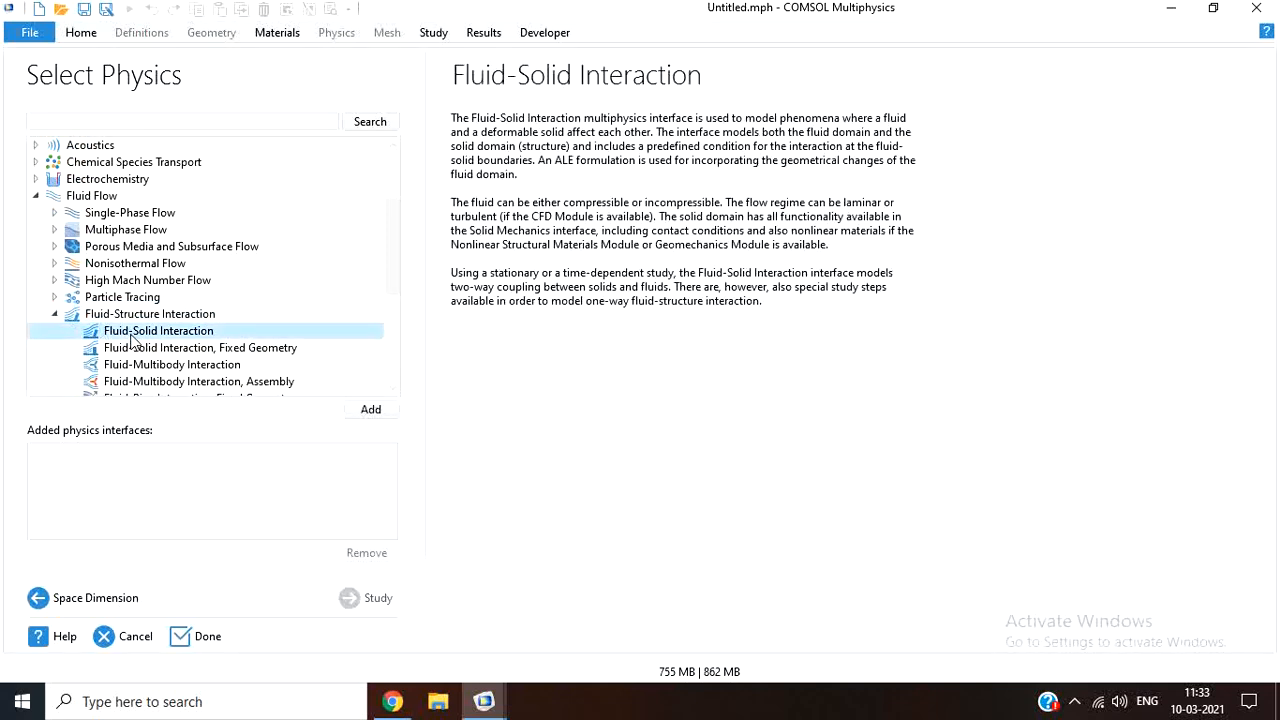
double_click(132, 340)
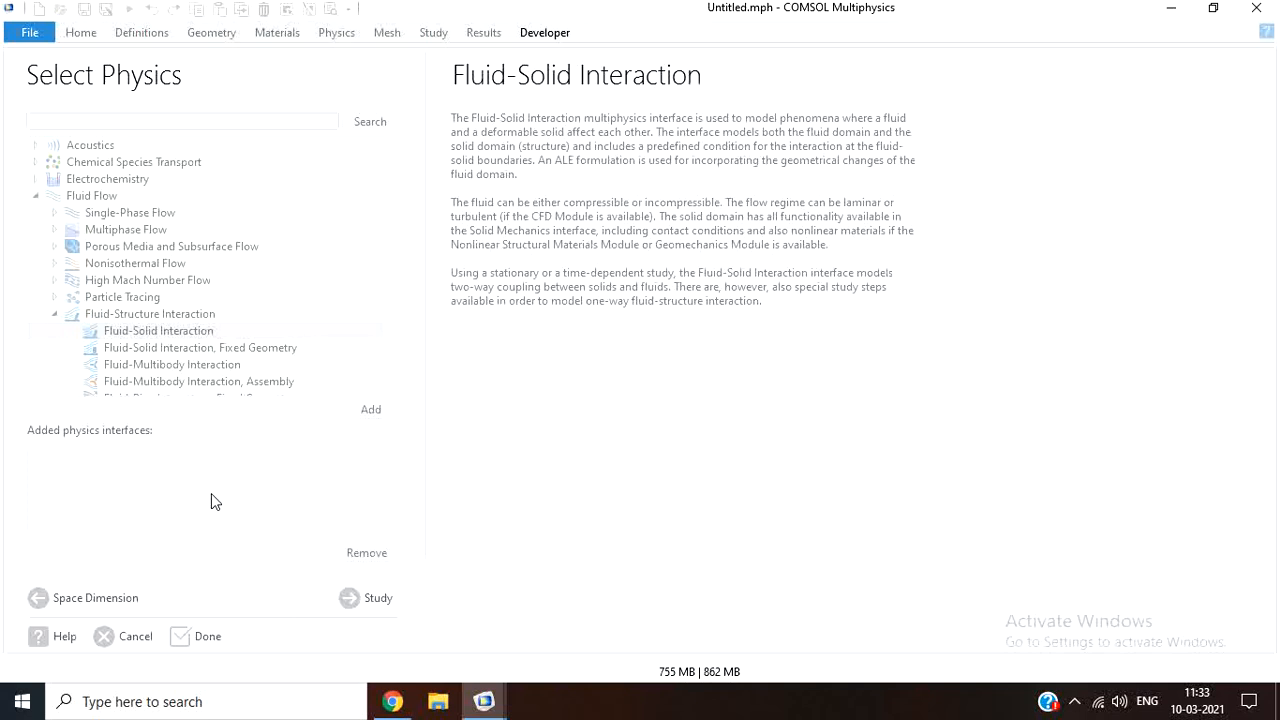
- Check the added Solid Mechanics and Deforming Domain entries and create the model with a Time Dependent study
scroll(211, 502, "down", 1)
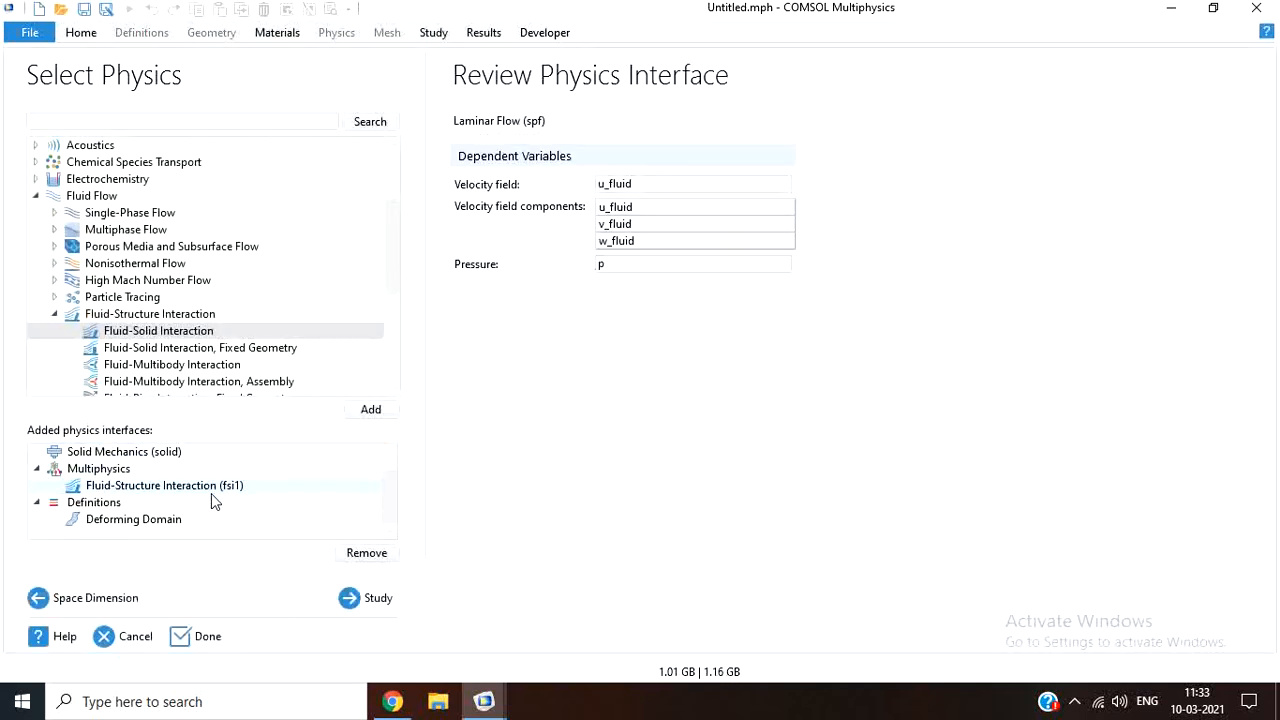
scroll(211, 502, "up", 1)
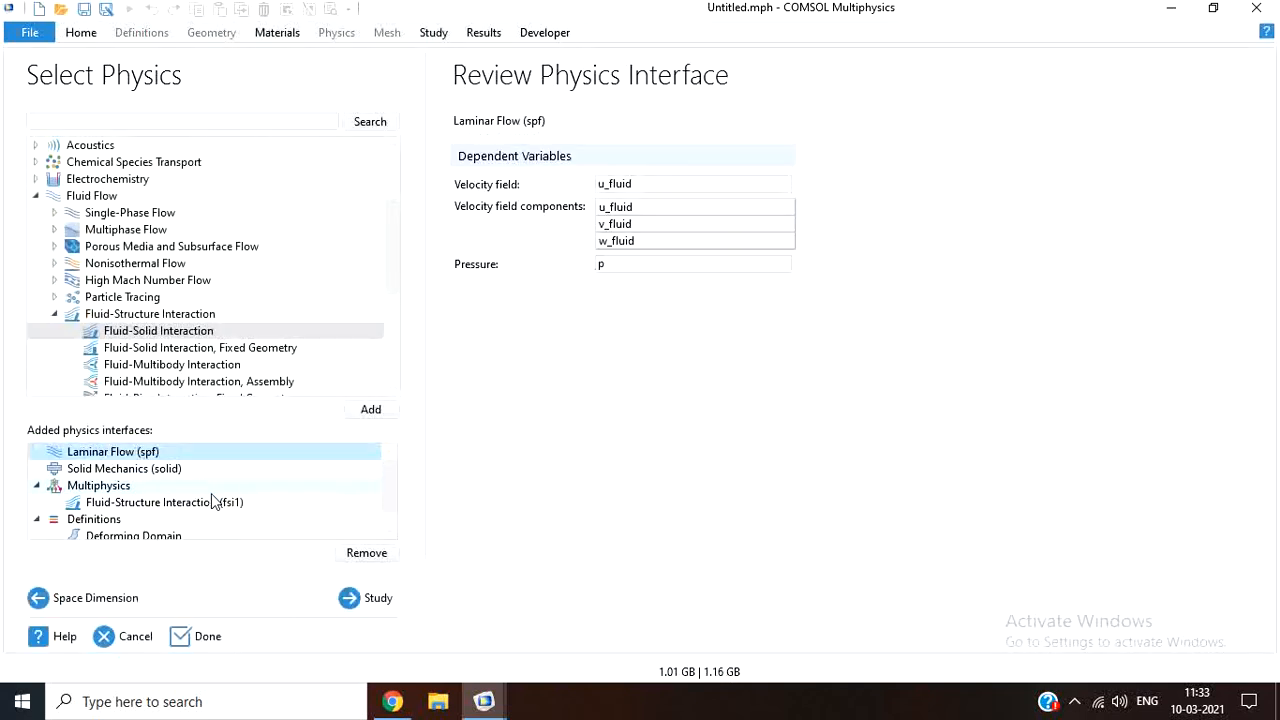
left_click(137, 470)
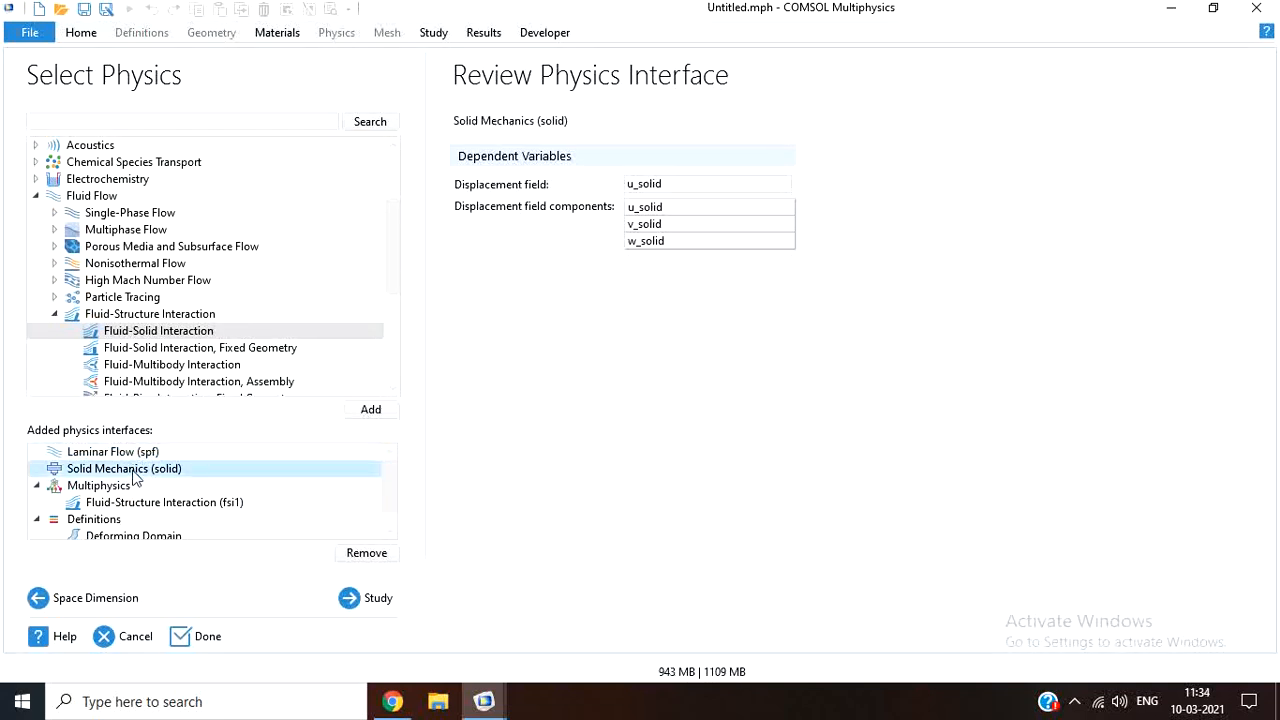
scroll(137, 523, "down", 1)
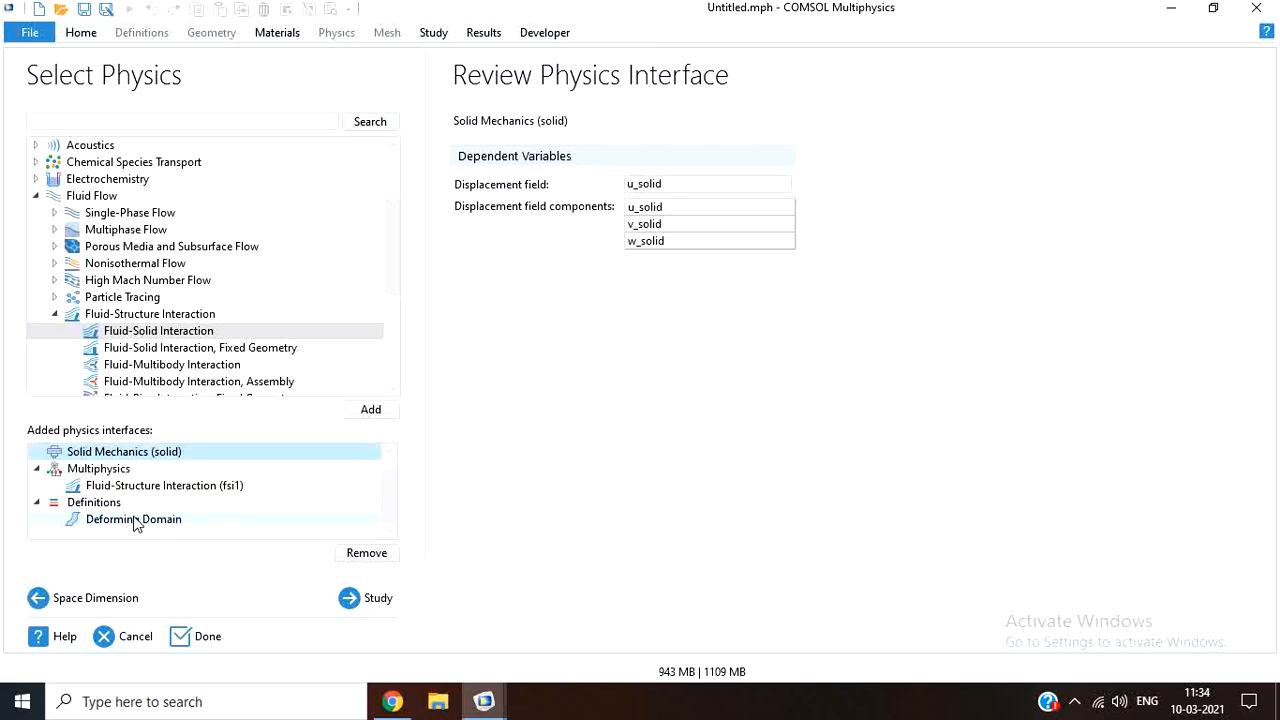
left_click(153, 524)
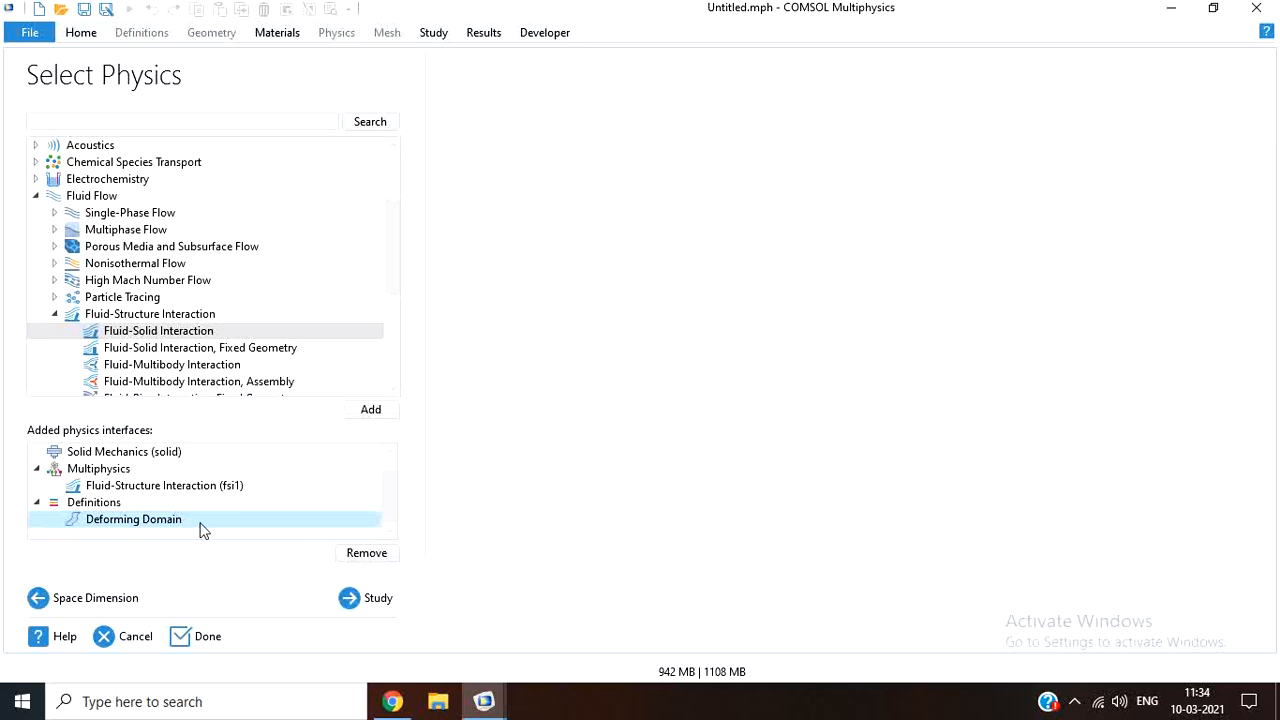
left_click(378, 605)
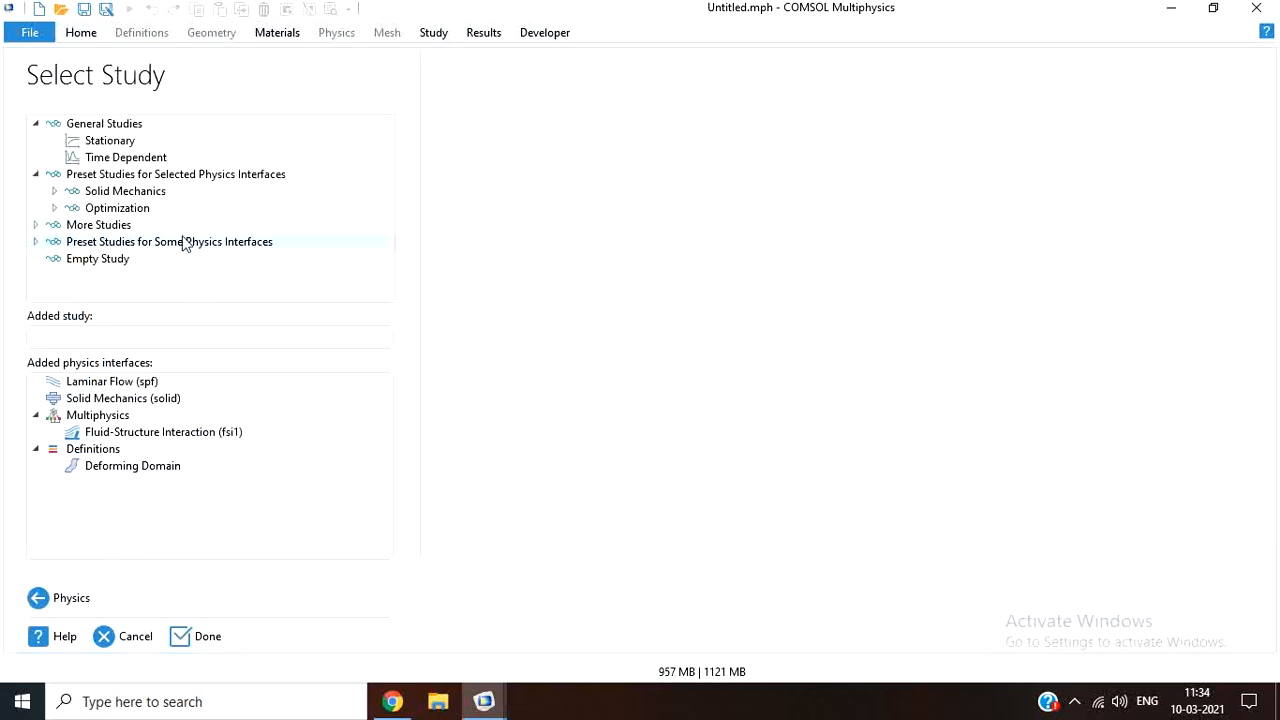
left_click(125, 157)
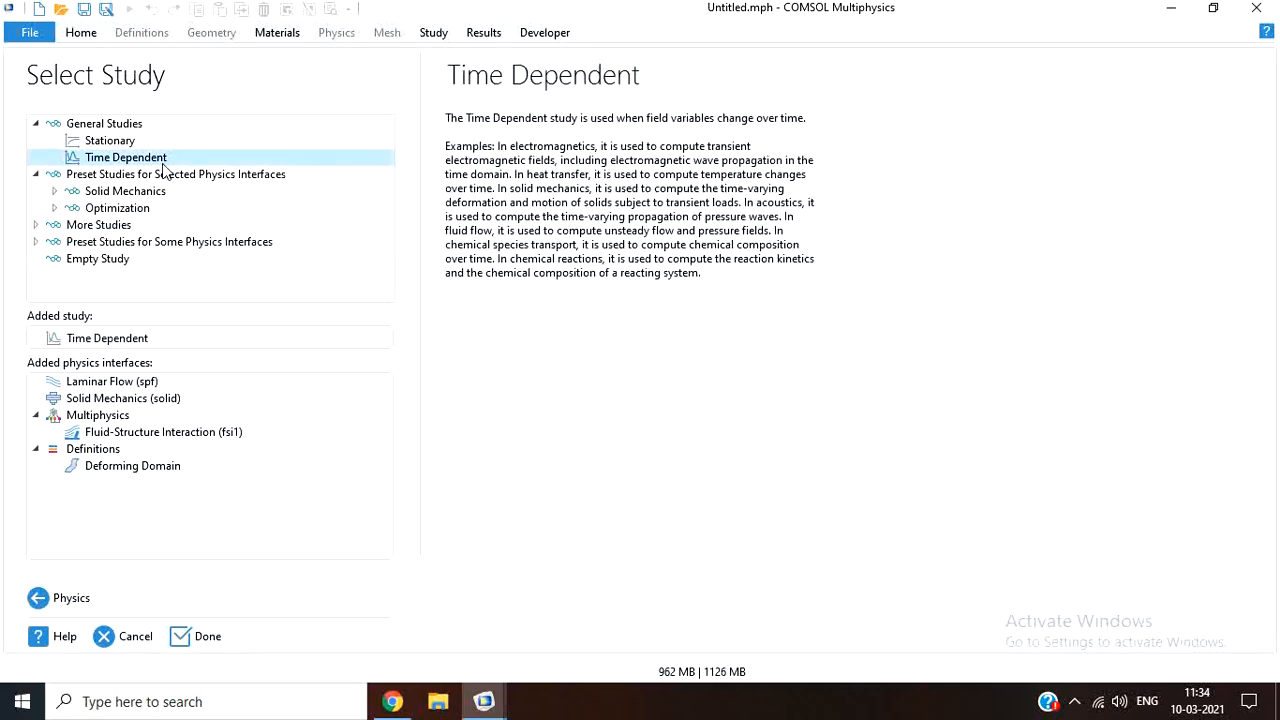
double_click(162, 163)
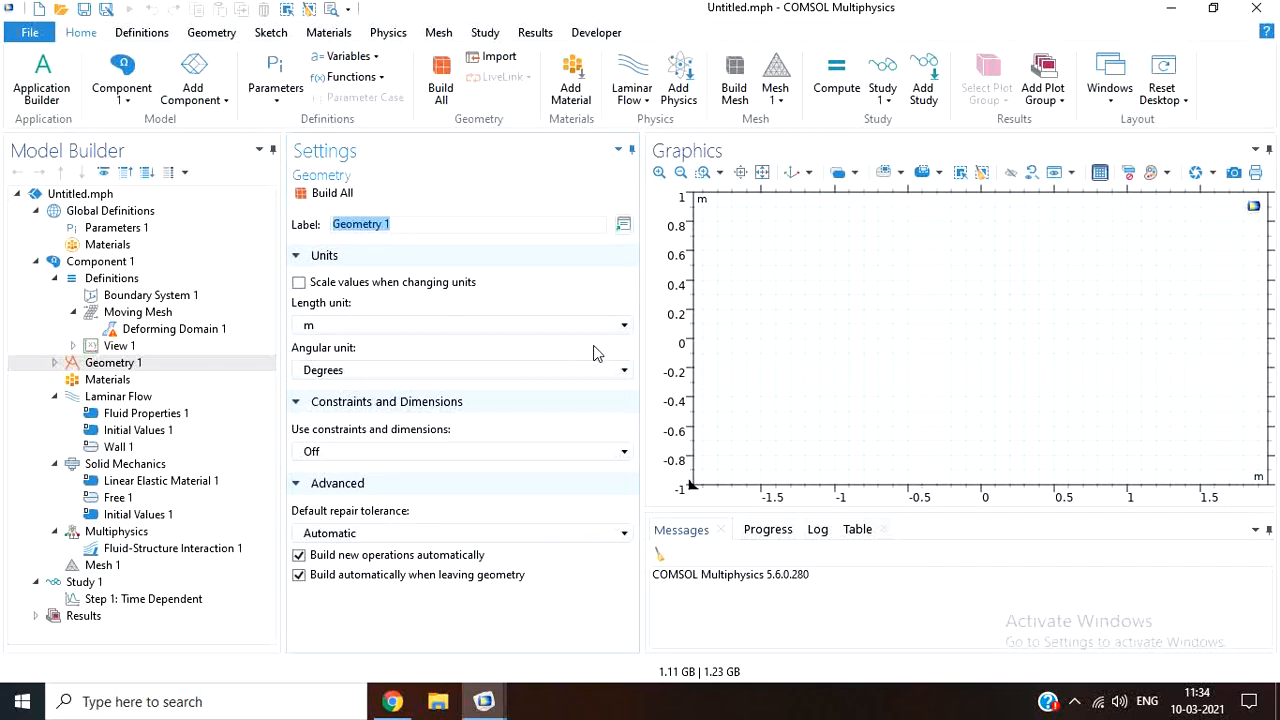
- Select the new model's geometry and look up the dimensions of Rectangle 1 in the other open, completed model
left_click(122, 360)
left_click(210, 33)
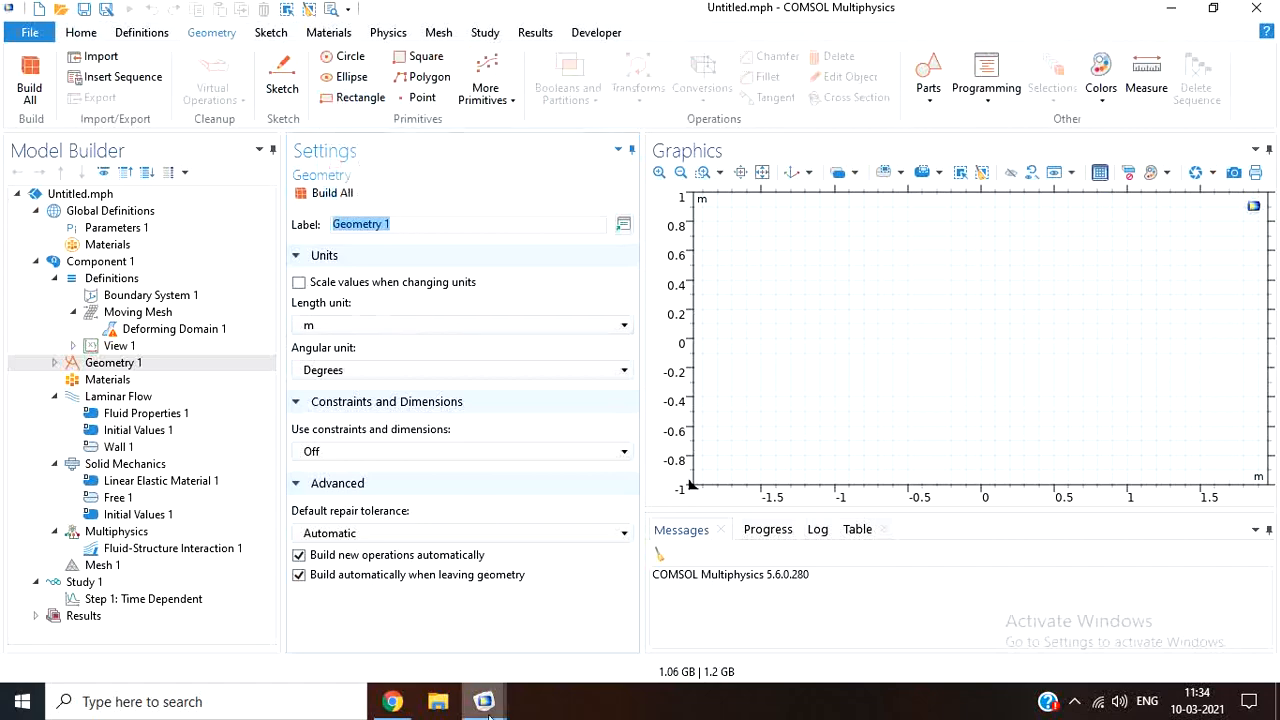
mouse_move(488, 708)
left_click(396, 582)
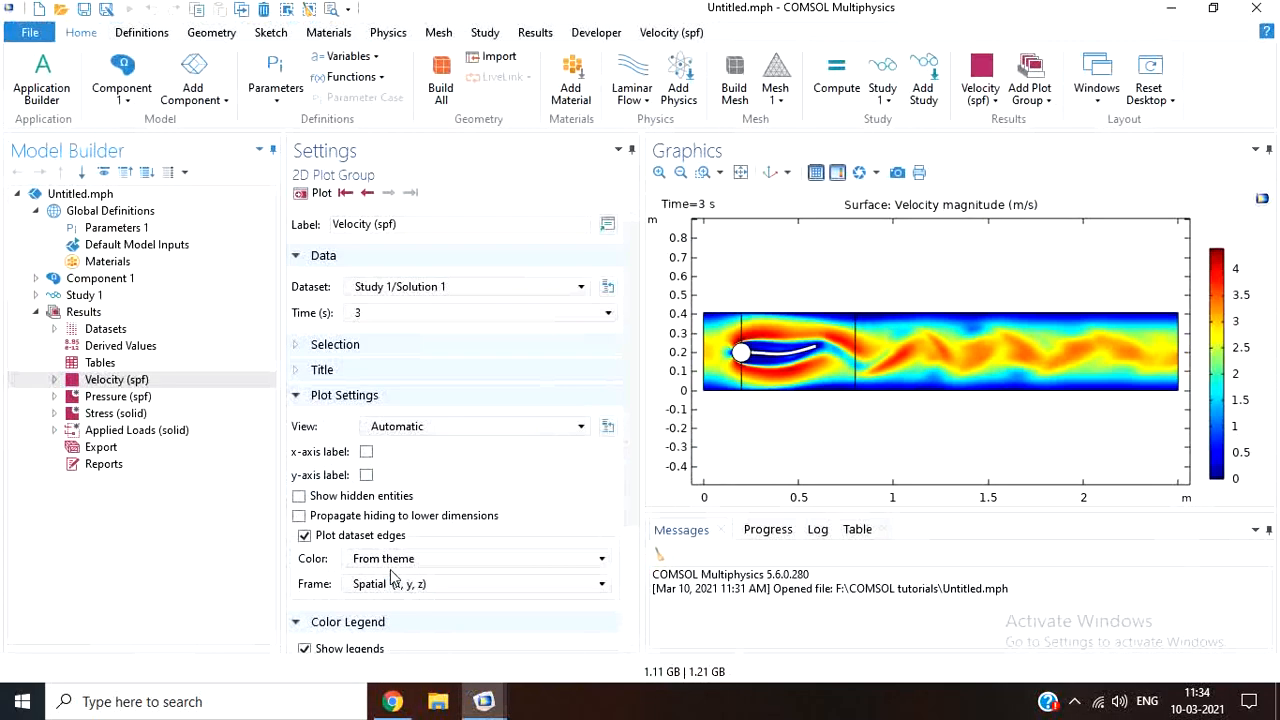
left_click(100, 280)
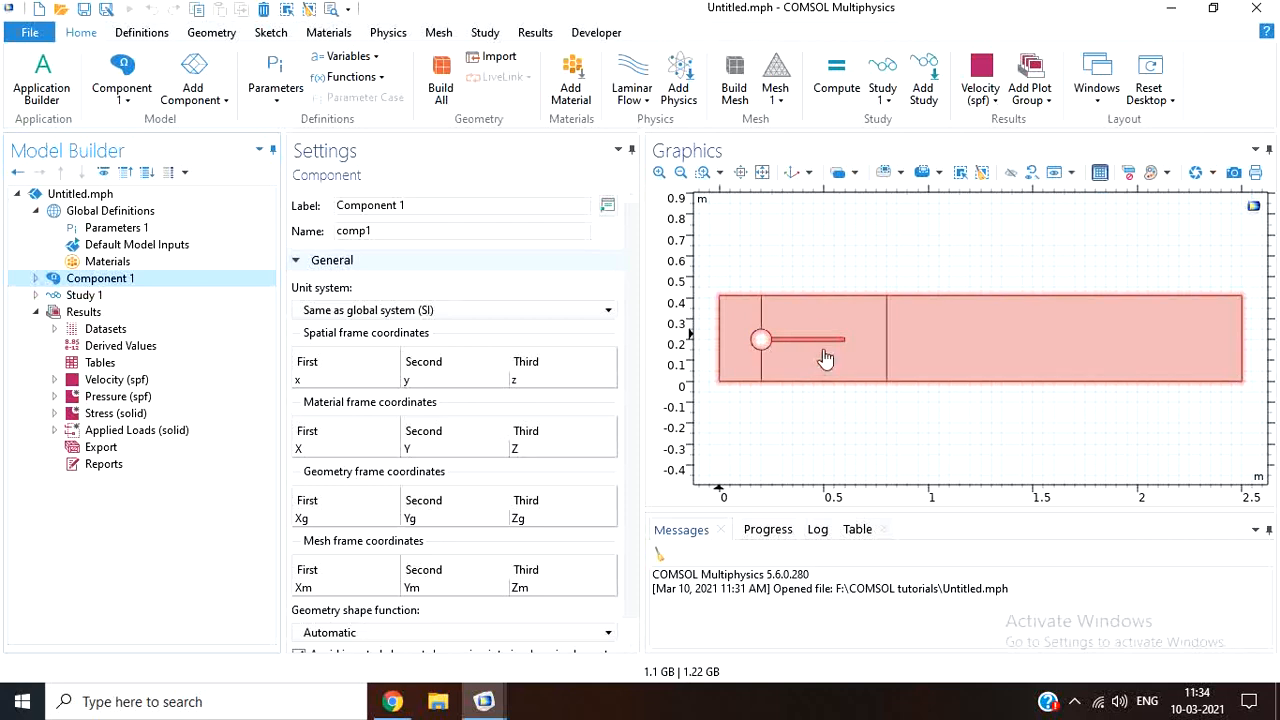
left_click(36, 279)
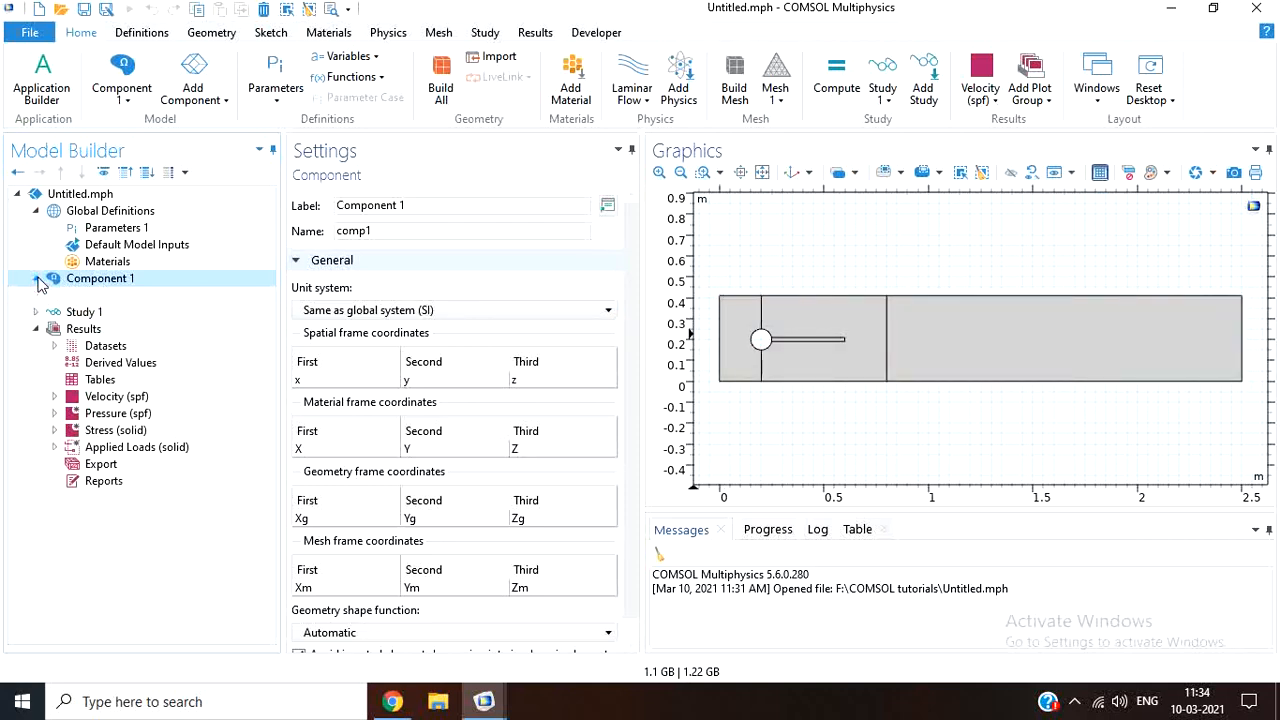
left_click(115, 313)
left_click(55, 313)
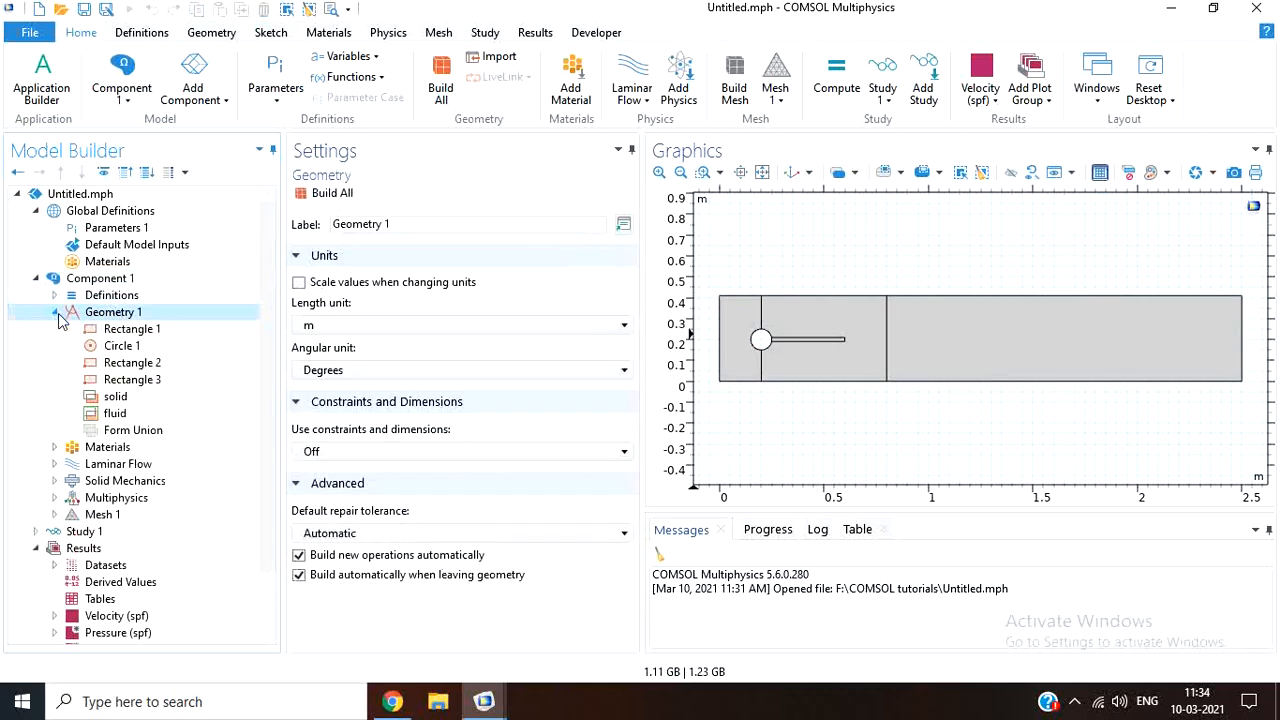
left_click(125, 329)
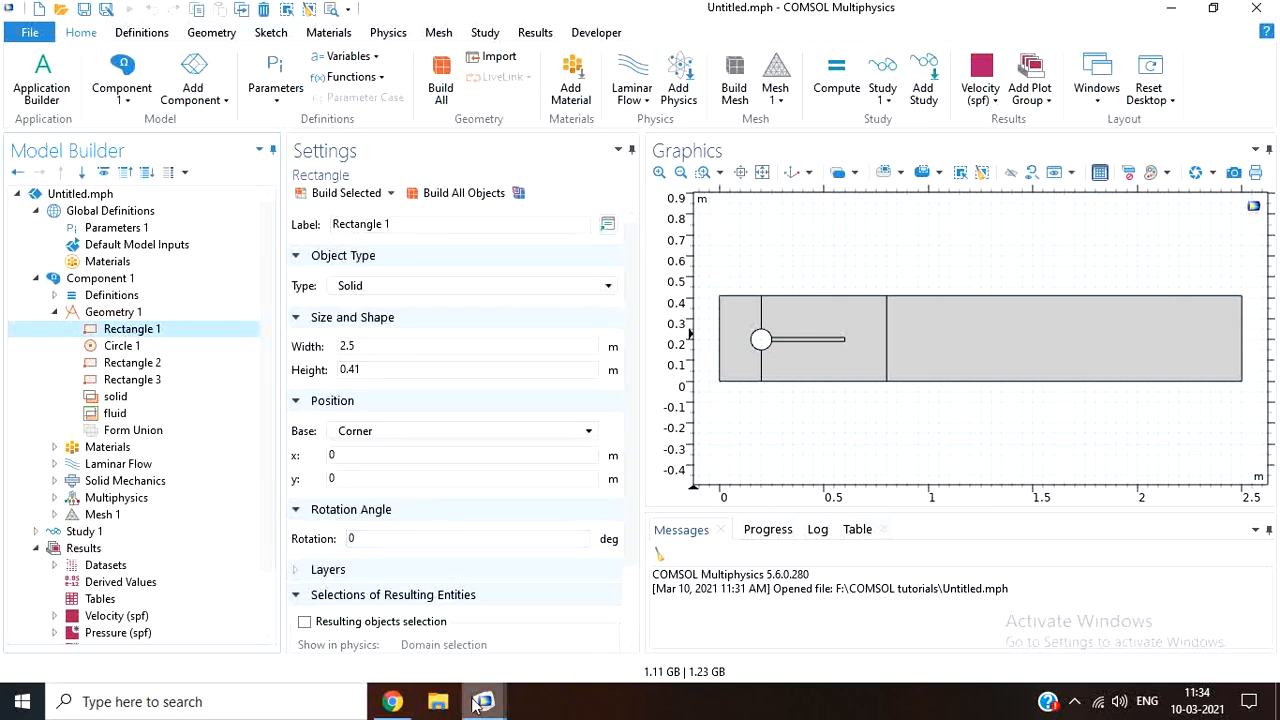
mouse_move(480, 703)
left_click(570, 606)
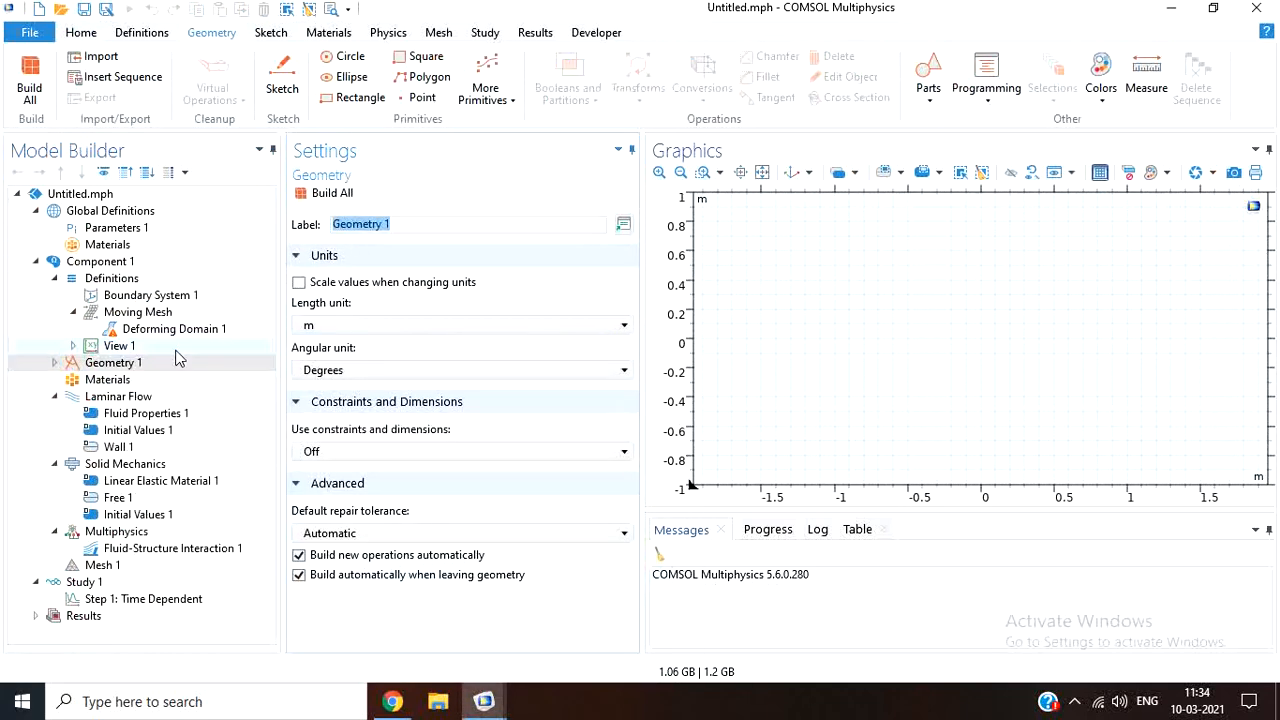
- Add a rectangle 2.5 m wide and 0.41 m high, checking its size against the completed model, and build it
left_click(360, 100)
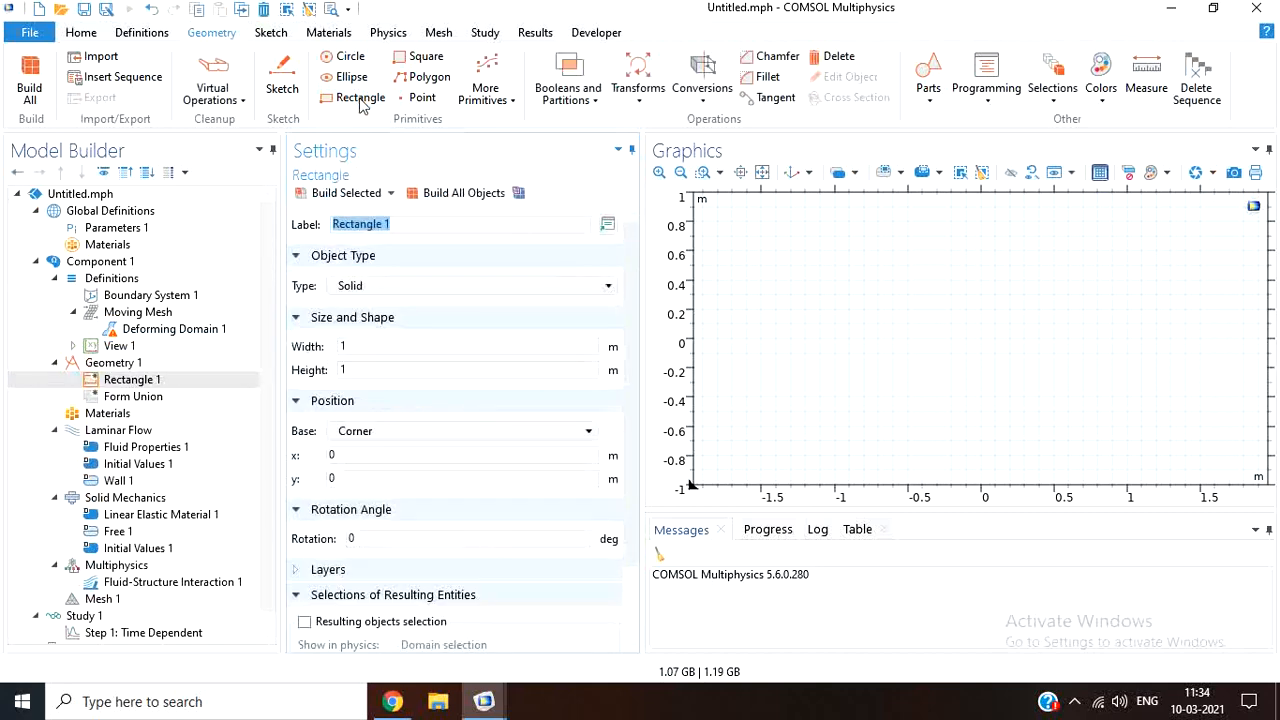
left_click(390, 345)
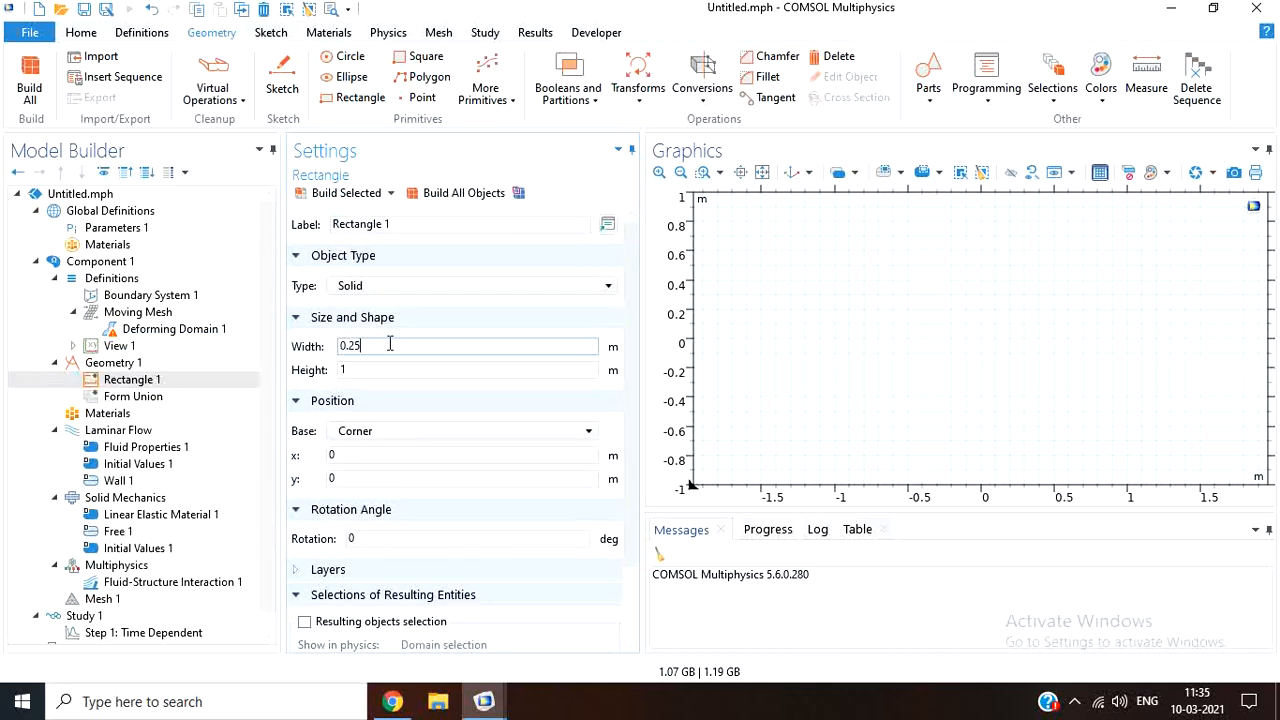
key("Tab")
mouse_move(484, 701)
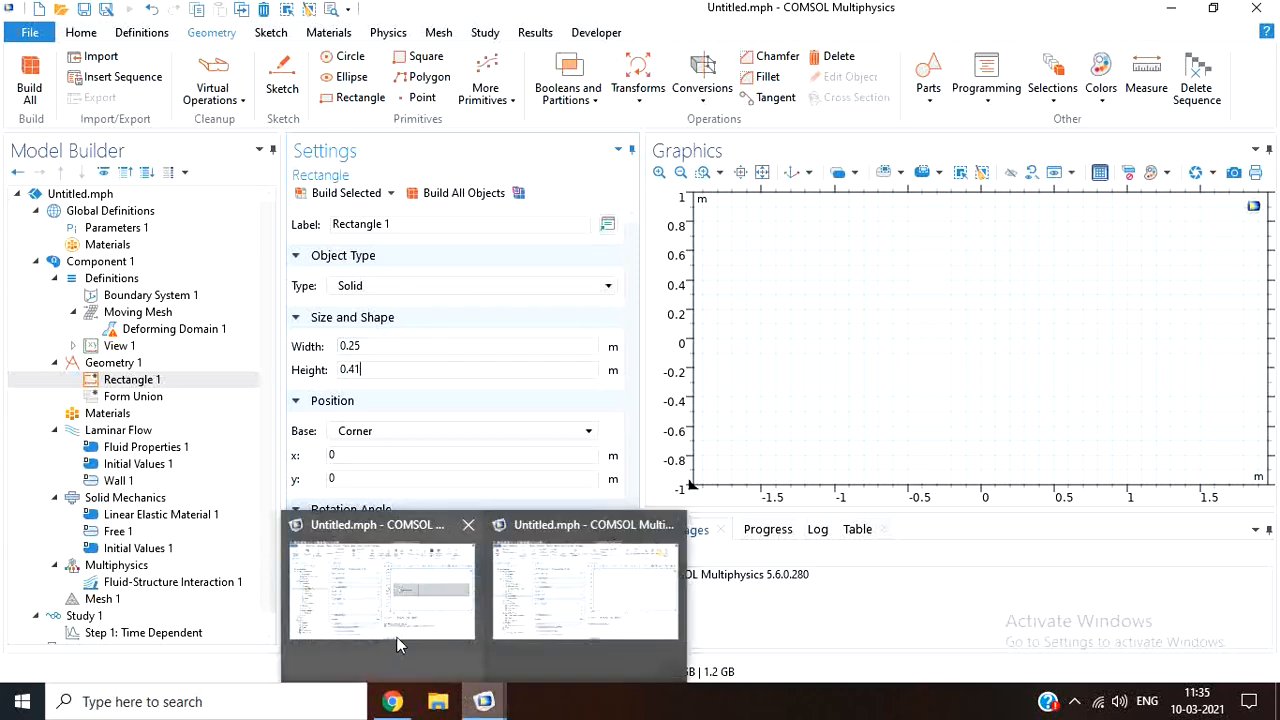
left_click(390, 632)
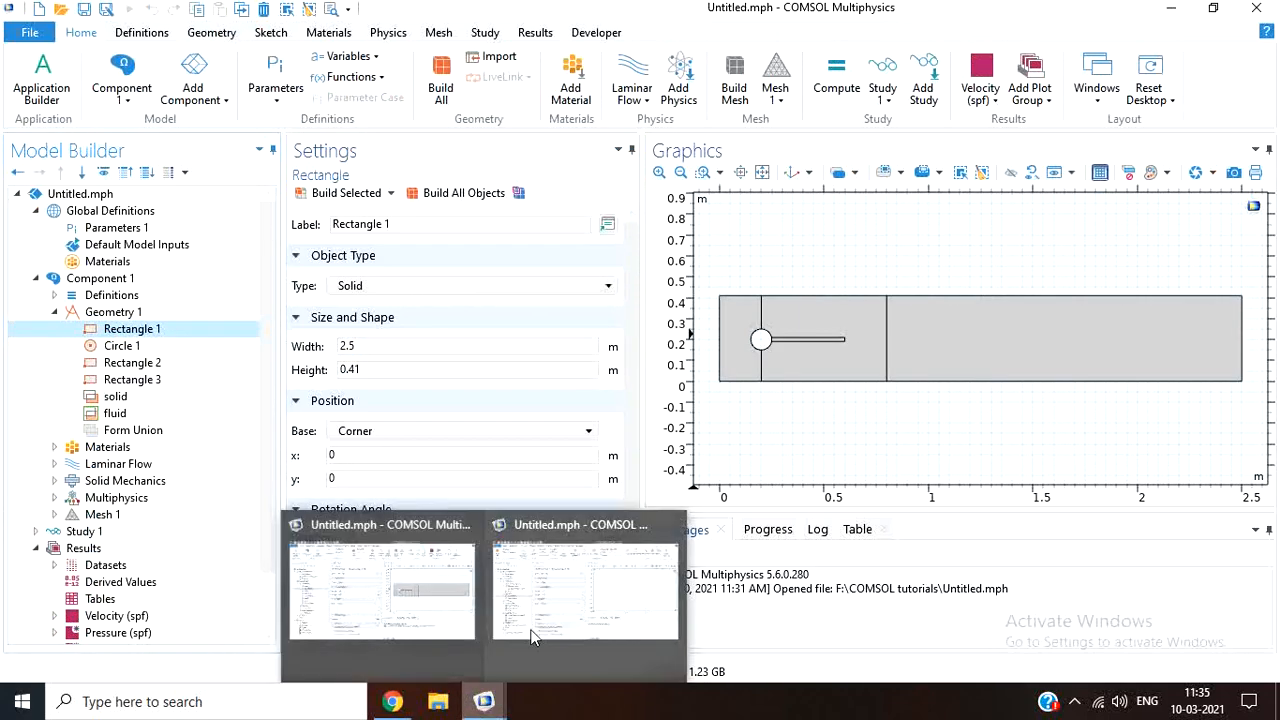
left_click(531, 637)
left_click(375, 346)
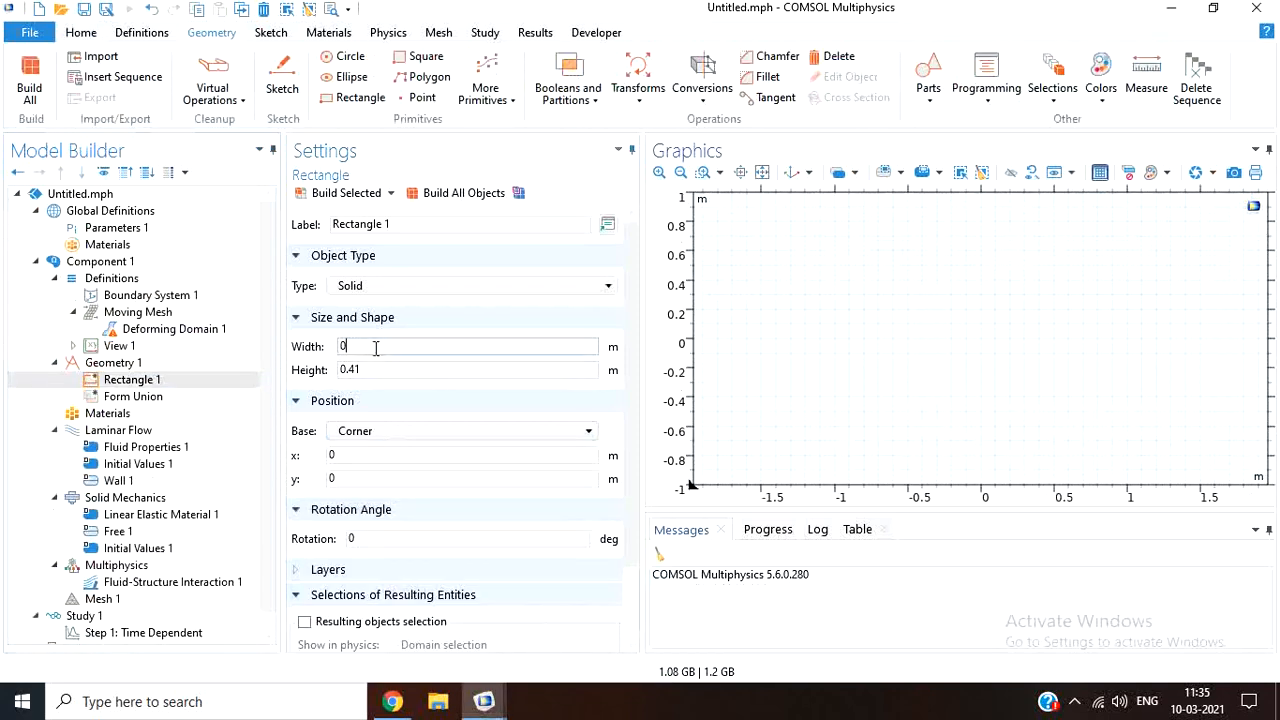
type("2.5")
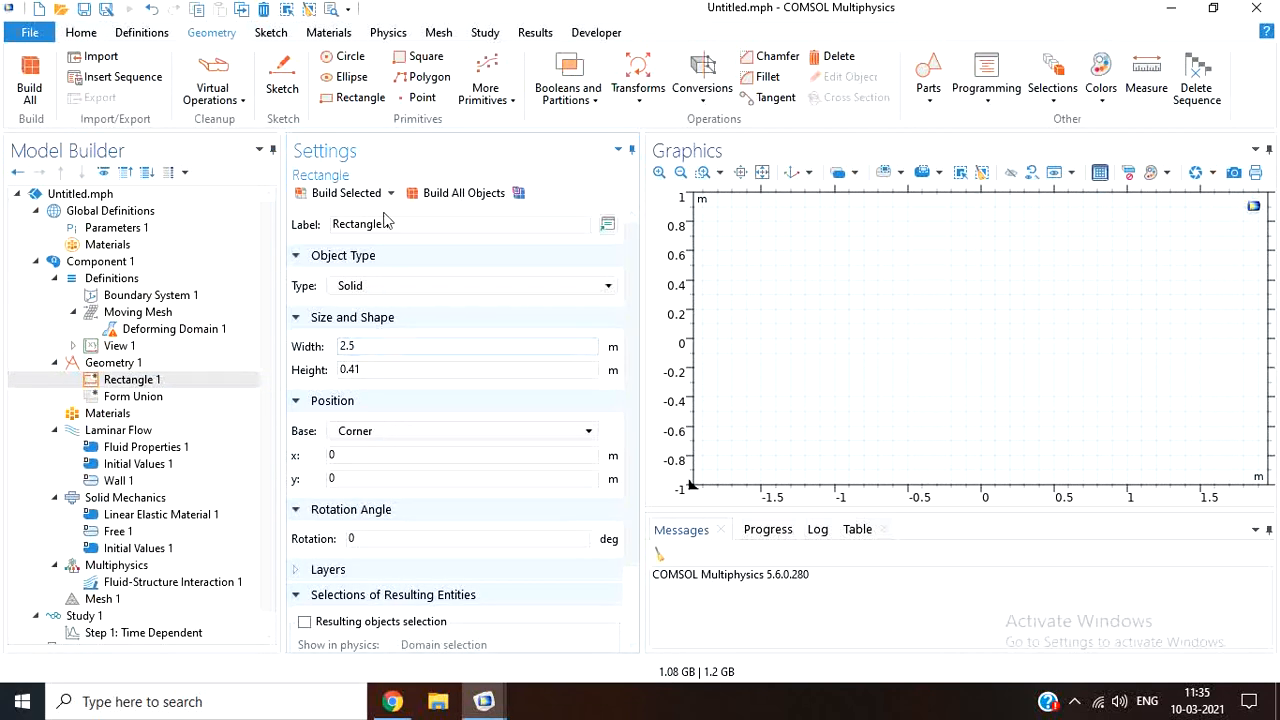
left_click(342, 193)
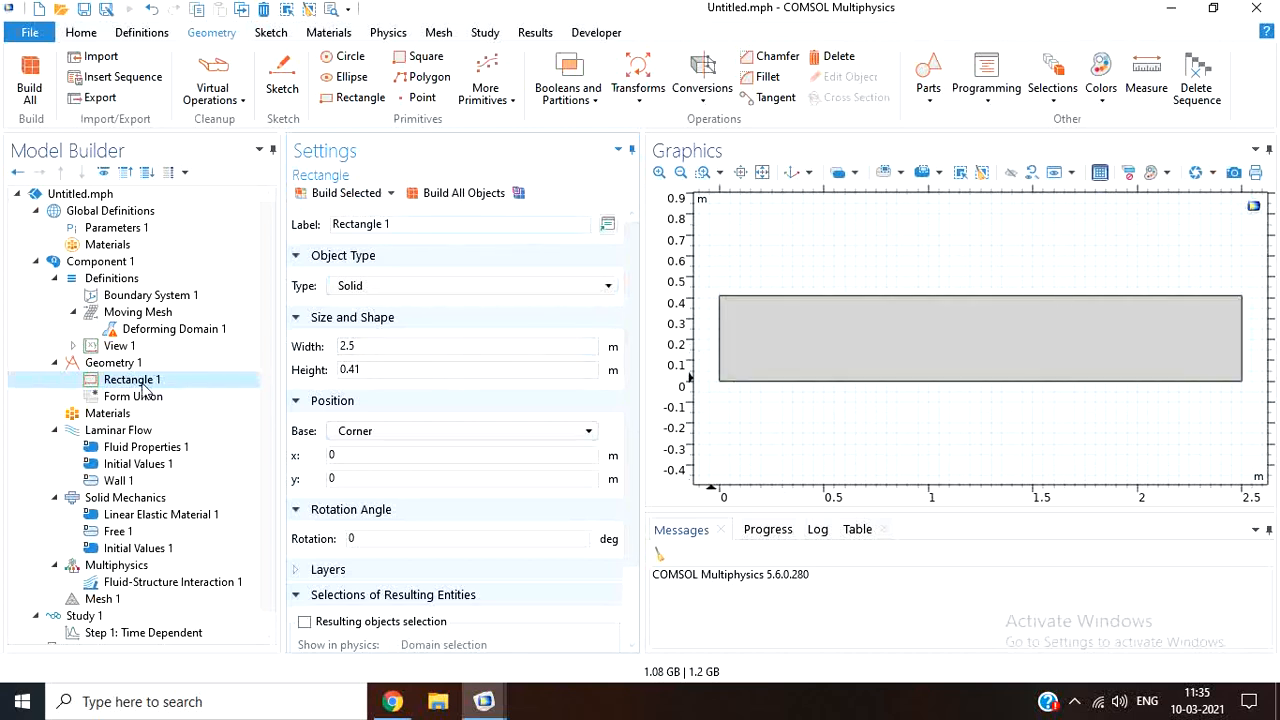
- Add a circle of radius 0.05 m centred at x 0.2 m, y 0.2 m inside the rectangle and build it
left_click(344, 56)
left_click(388, 346)
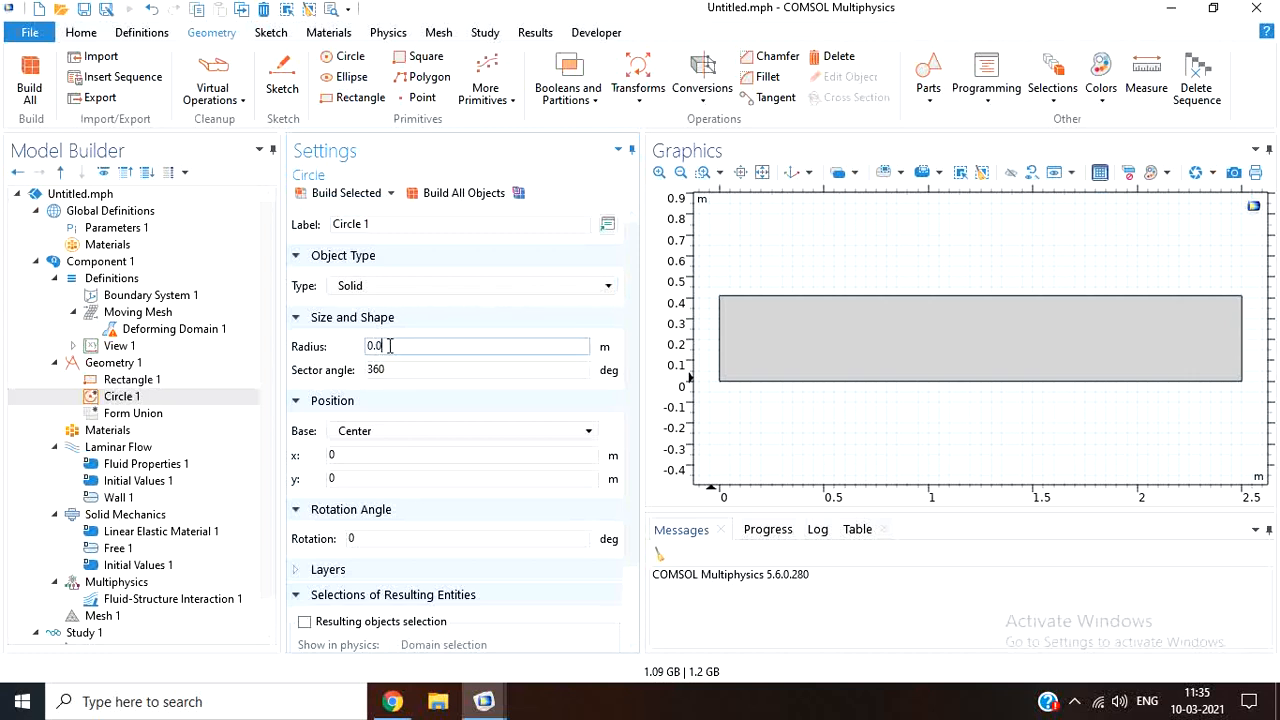
left_click(372, 455)
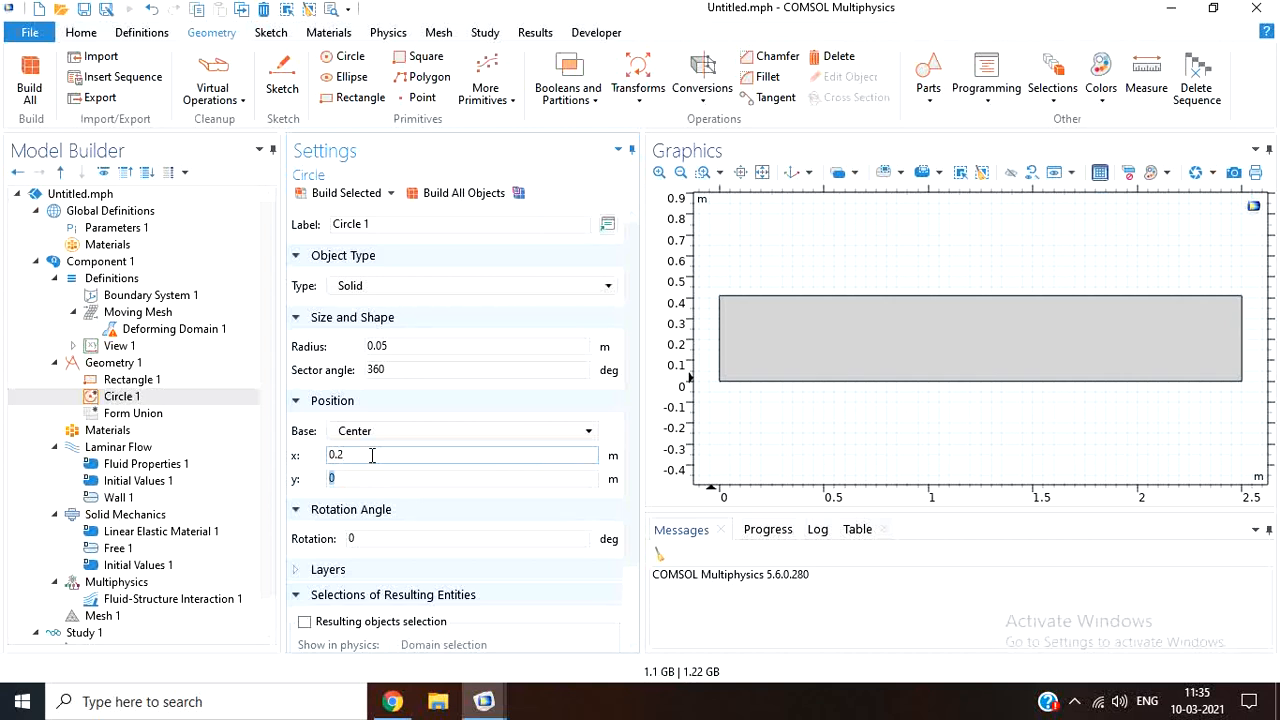
left_click(340, 193)
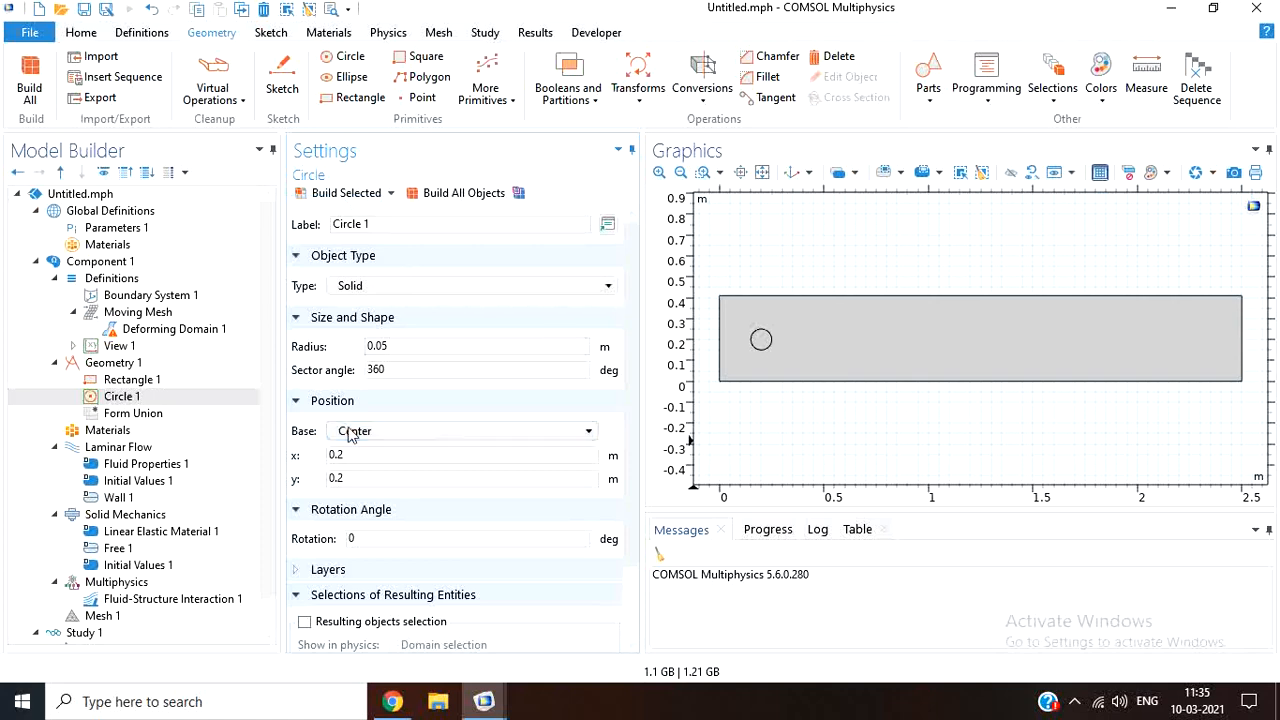
- Add a second rectangle to the geometry and look up Rectangle 2's size and position in the completed model
left_click(352, 60)
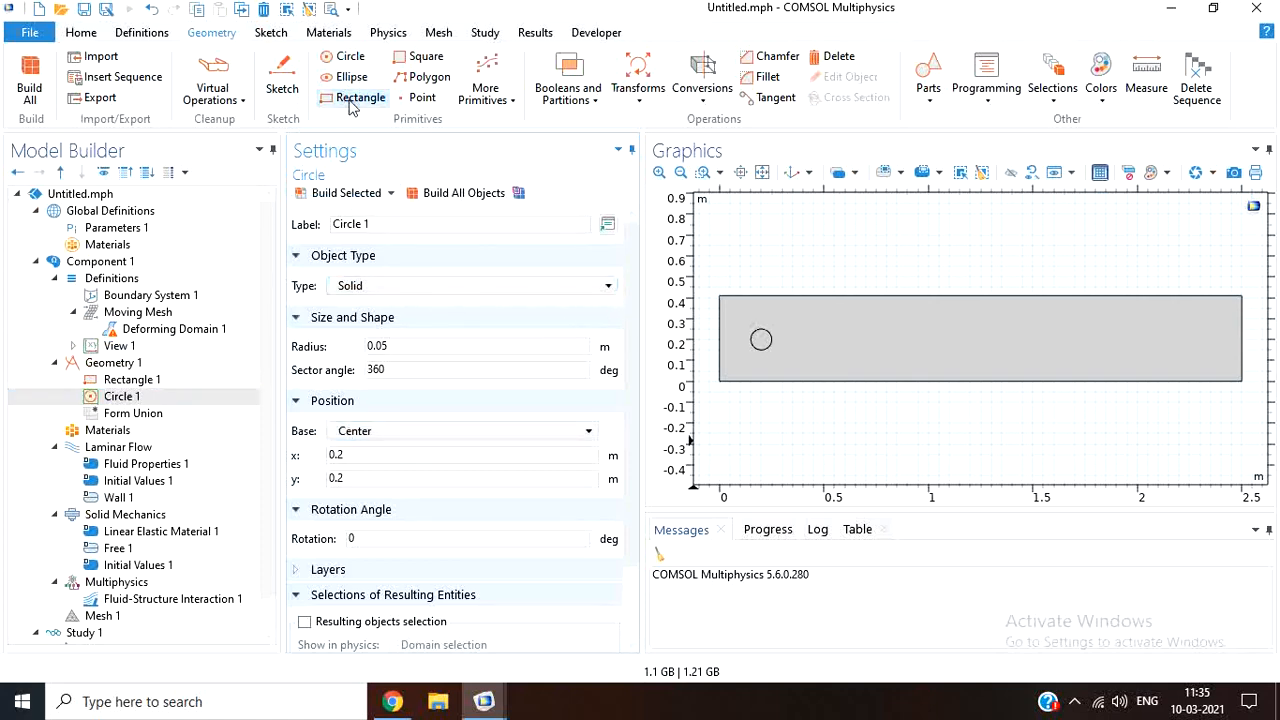
left_click(352, 100)
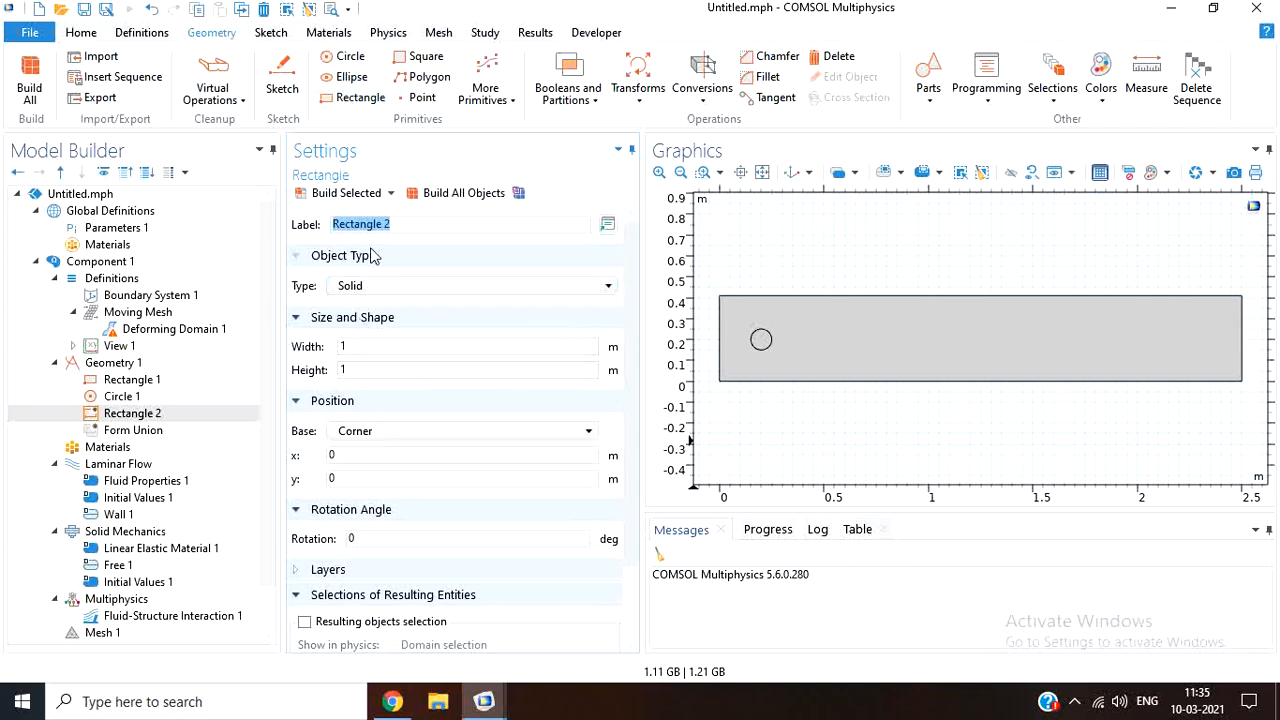
left_click(382, 349)
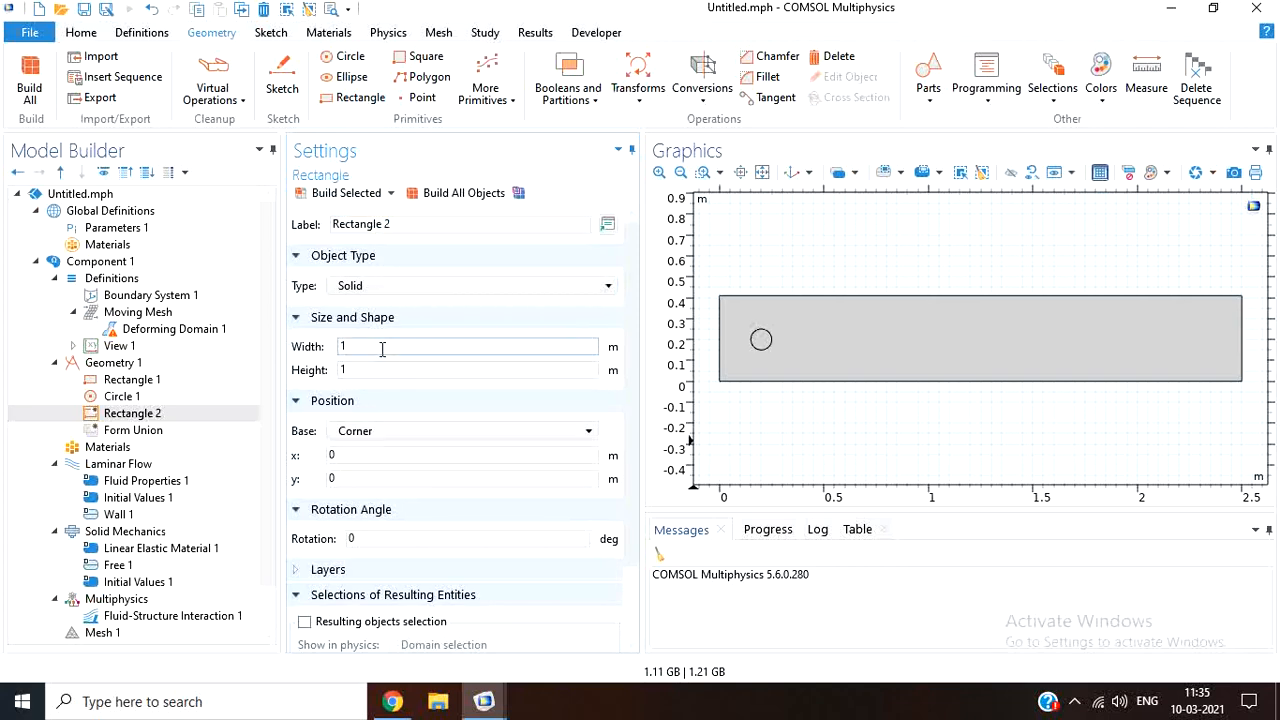
mouse_move(484, 701)
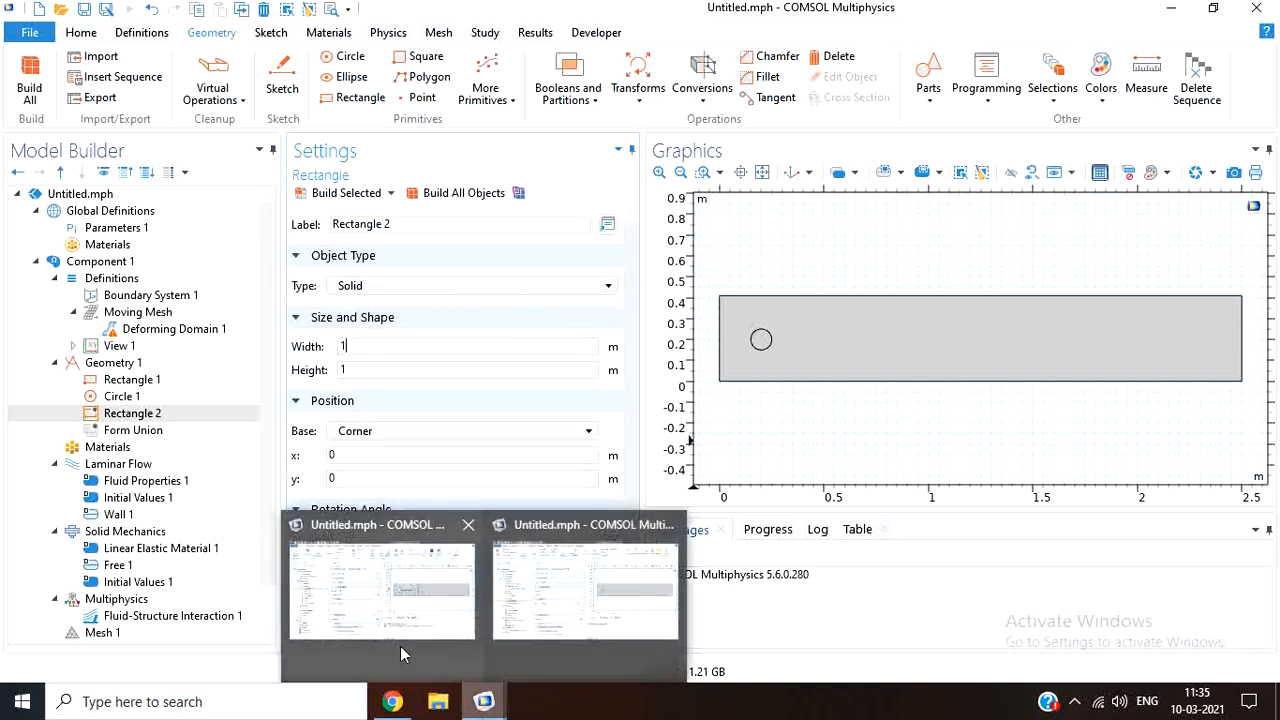
left_click(405, 655)
left_click(170, 364)
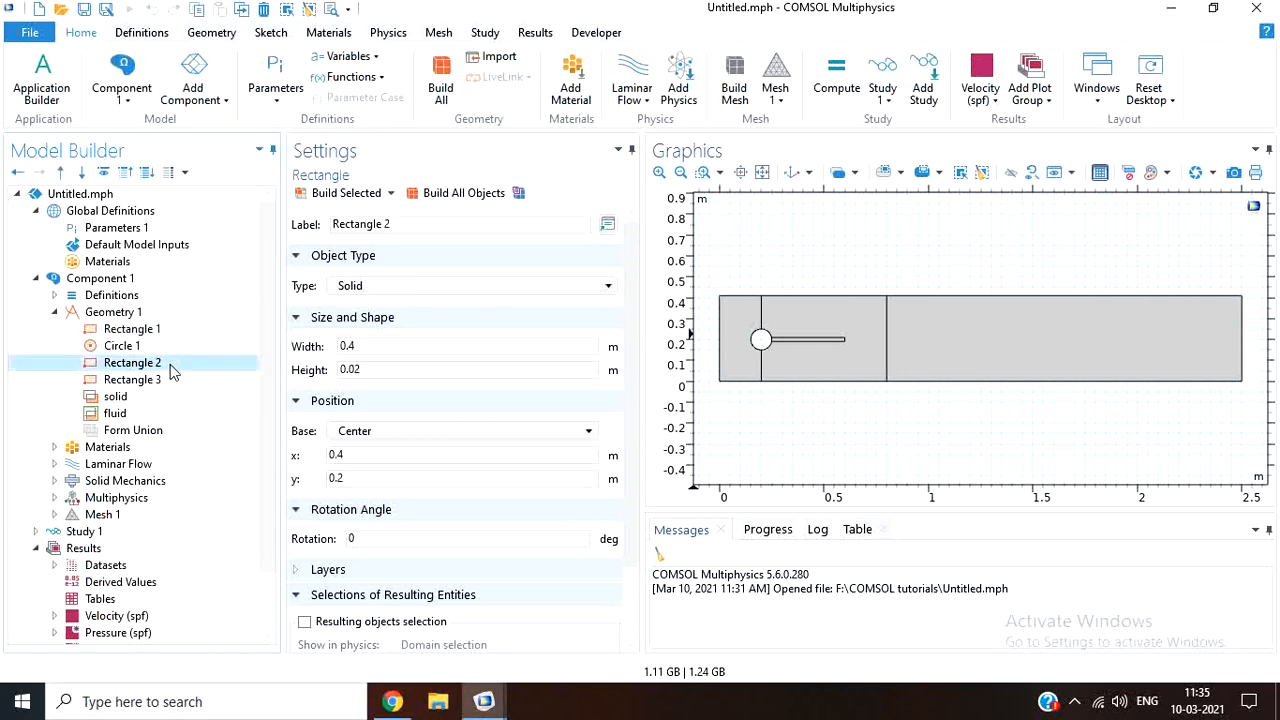
mouse_move(485, 702)
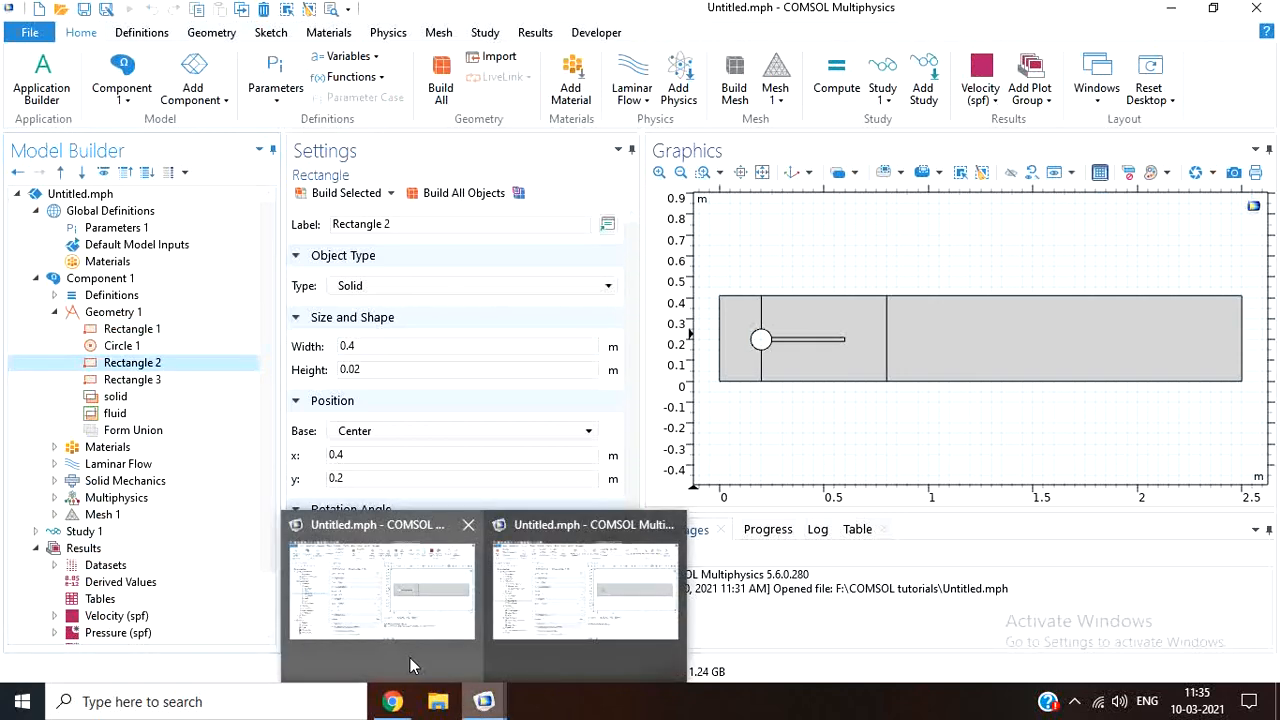
left_click(412, 663)
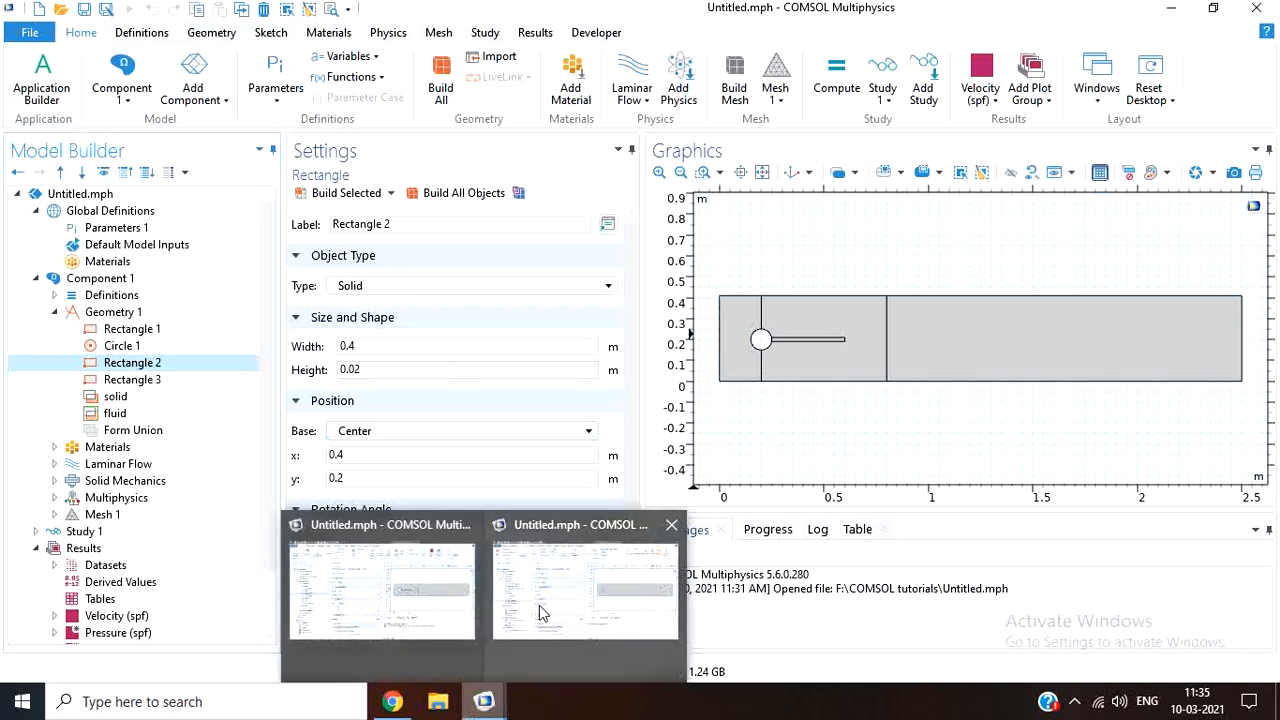
left_click(541, 608)
- Make the second rectangle 0.4 m wide and 0.02 m high, centred at x 0.4 m, y 0.2 m, and build it
key("BackSpace")
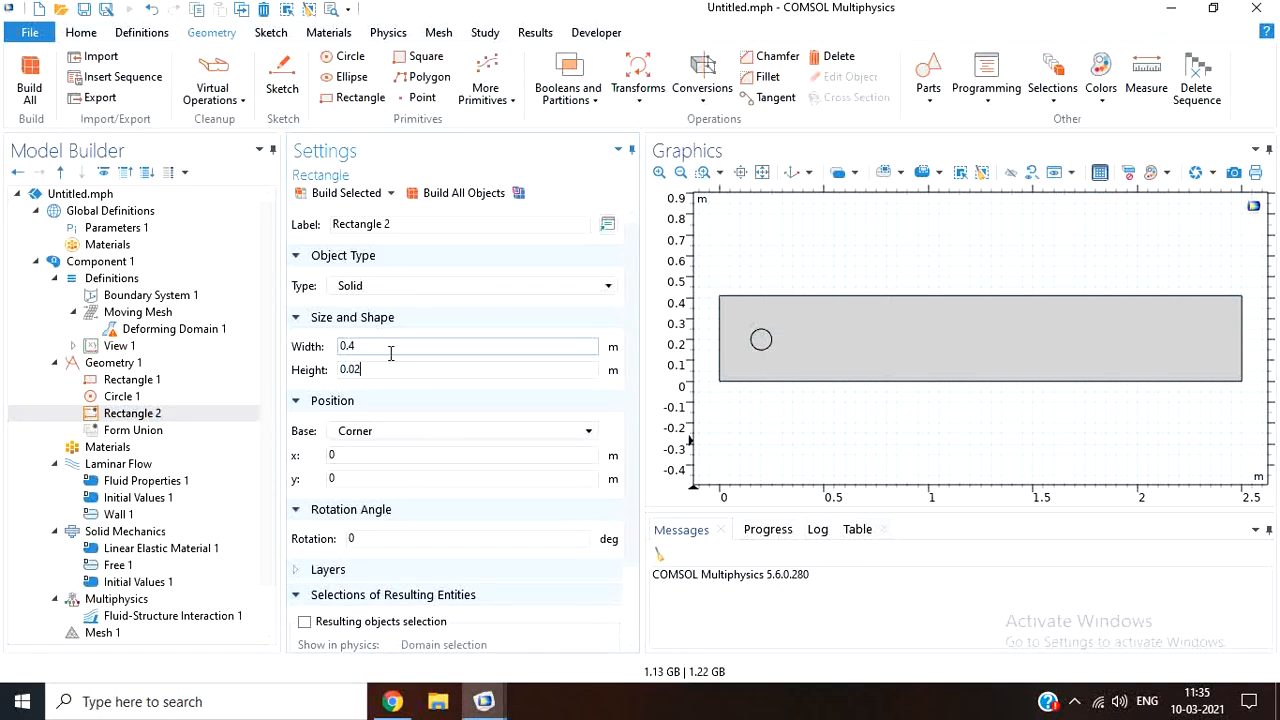
left_click(368, 435)
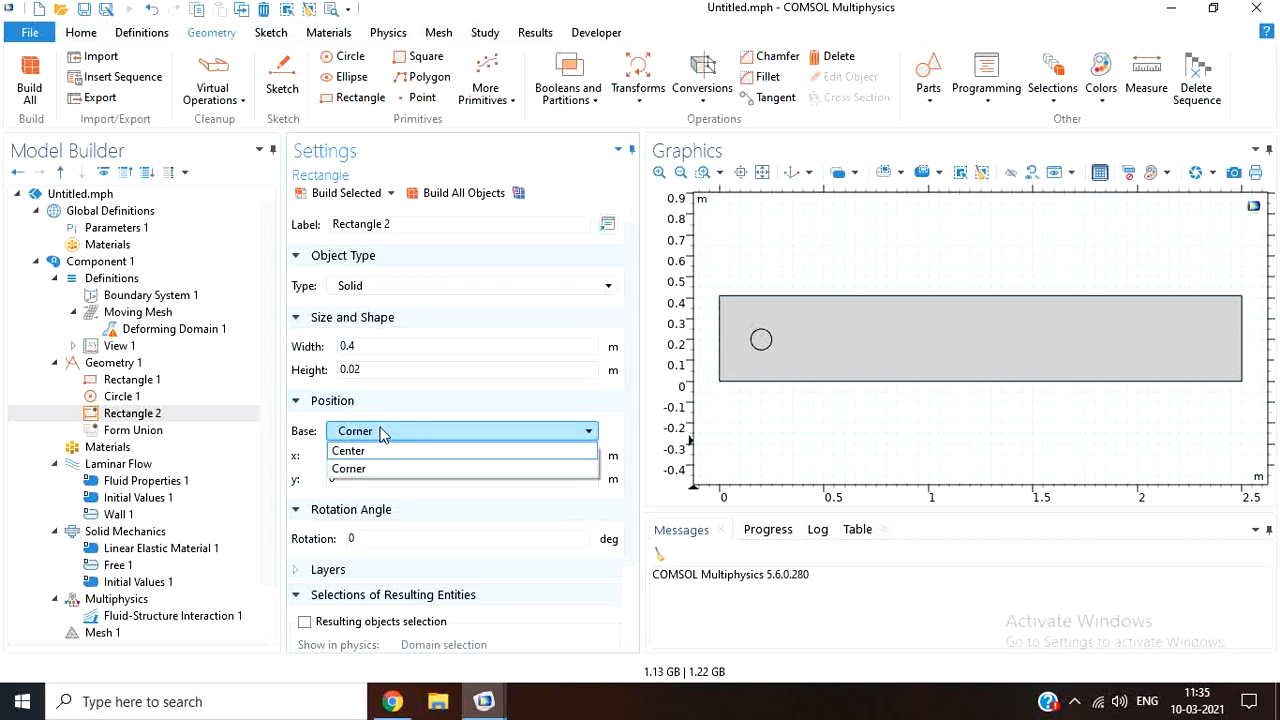
left_click(384, 451)
left_click(384, 455)
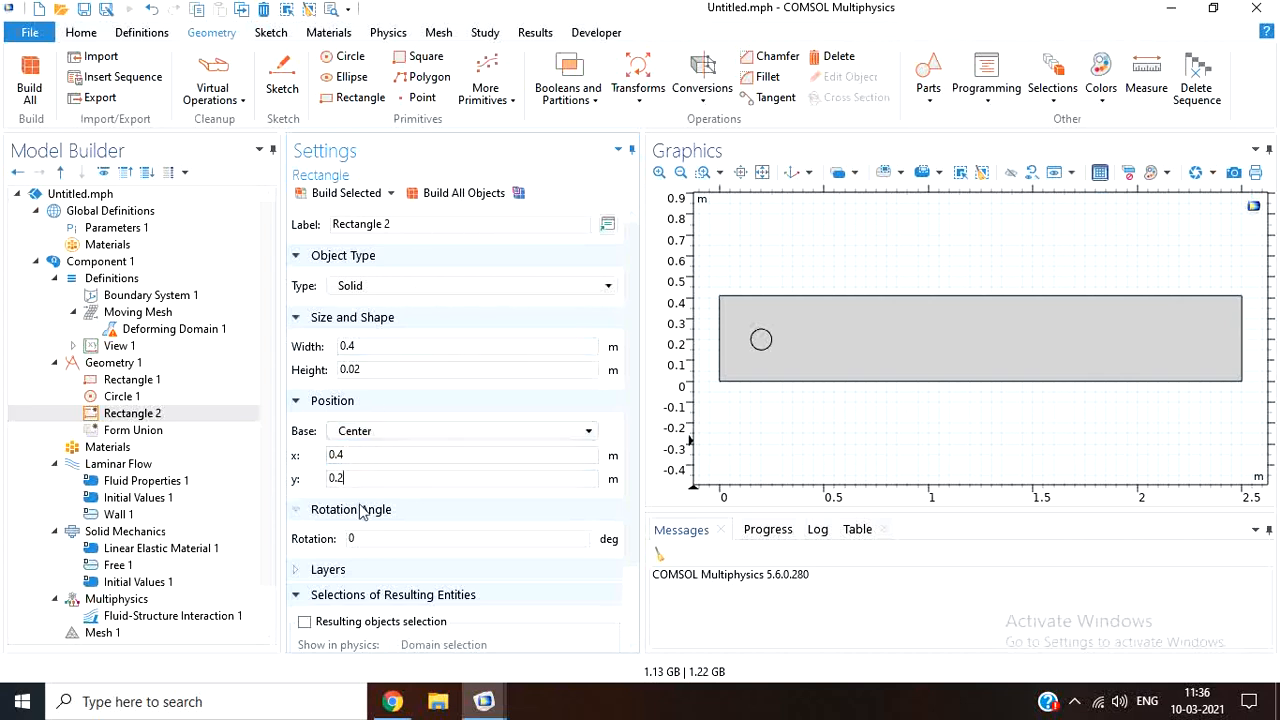
left_click(355, 193)
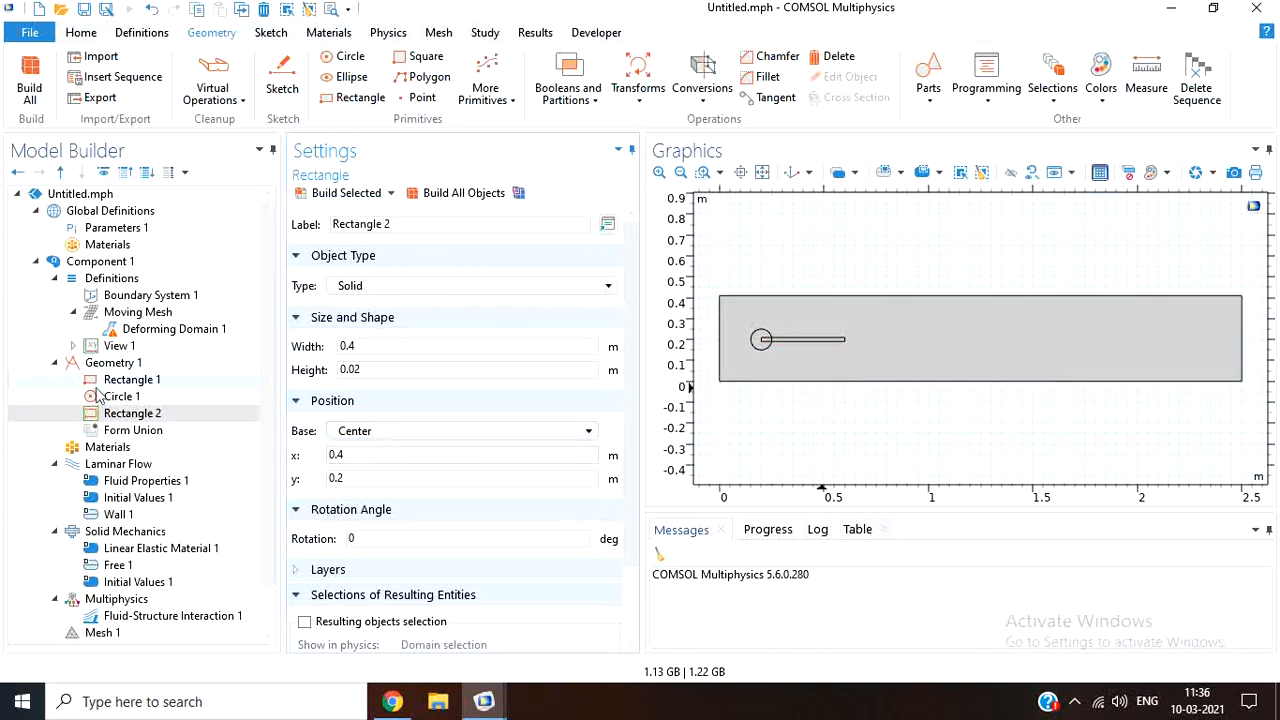
- Add a third rectangle to the geometry and look up Rectangle 3's size and position in the completed model
left_click(357, 100)
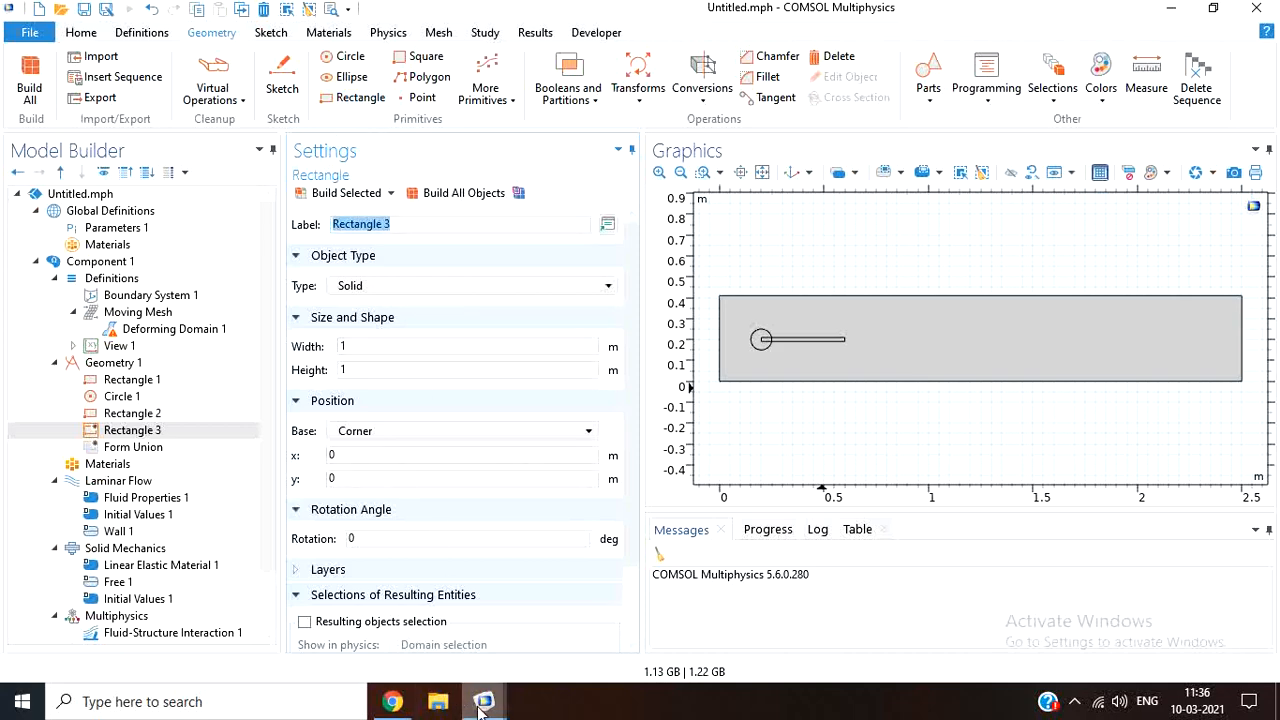
mouse_move(483, 705)
left_click(418, 626)
left_click(176, 381)
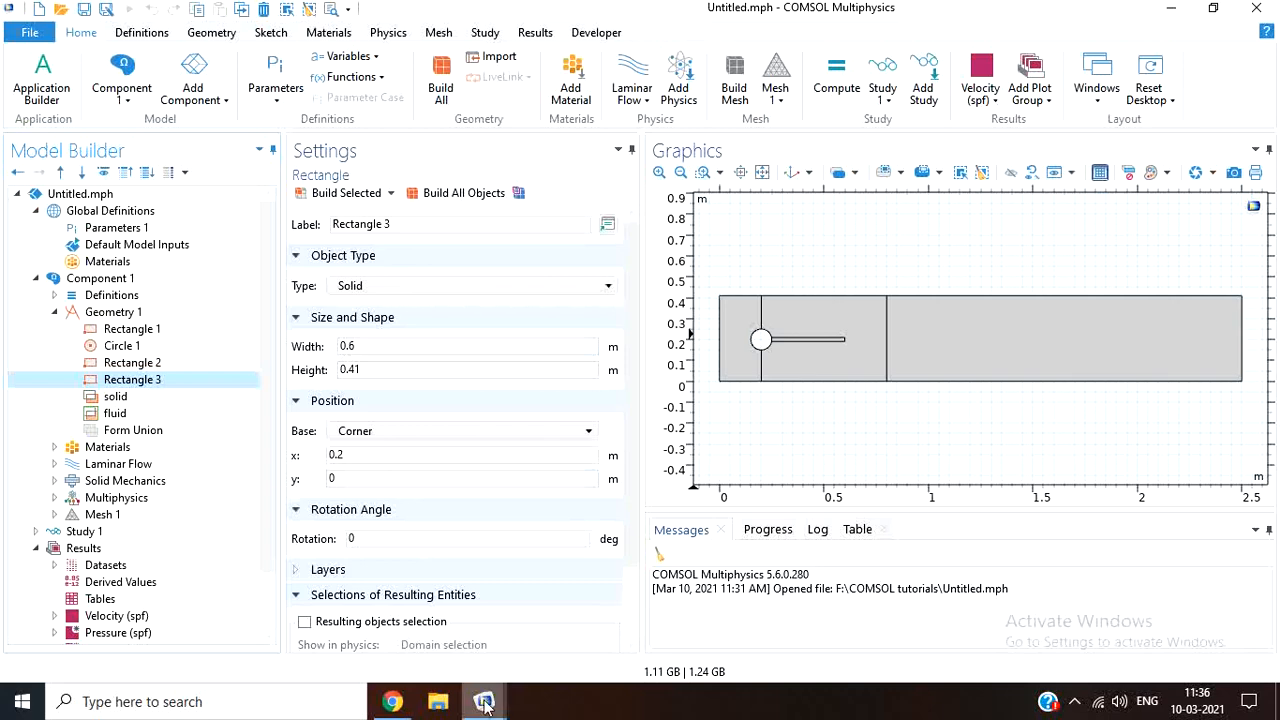
mouse_move(484, 702)
left_click(563, 614)
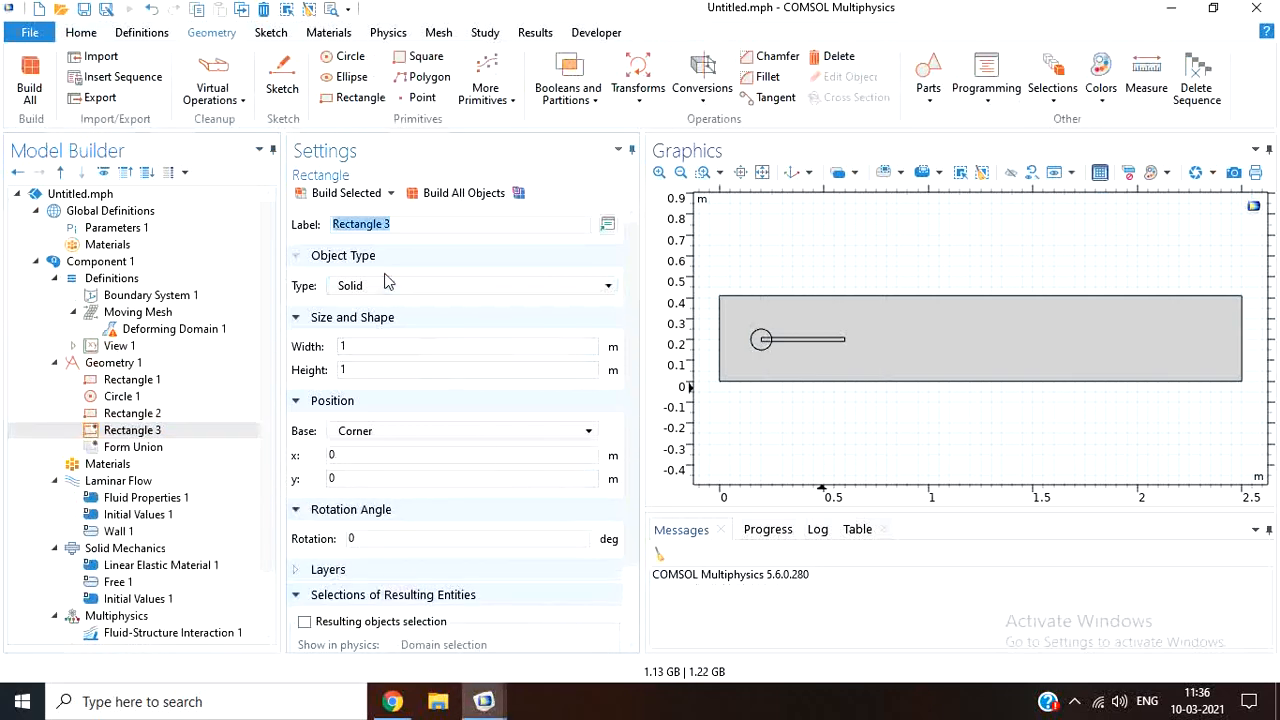
- Make the third rectangle 0.6 m wide and 0.41 m high with its corner at x 0.2 m, and build it
left_click(369, 345)
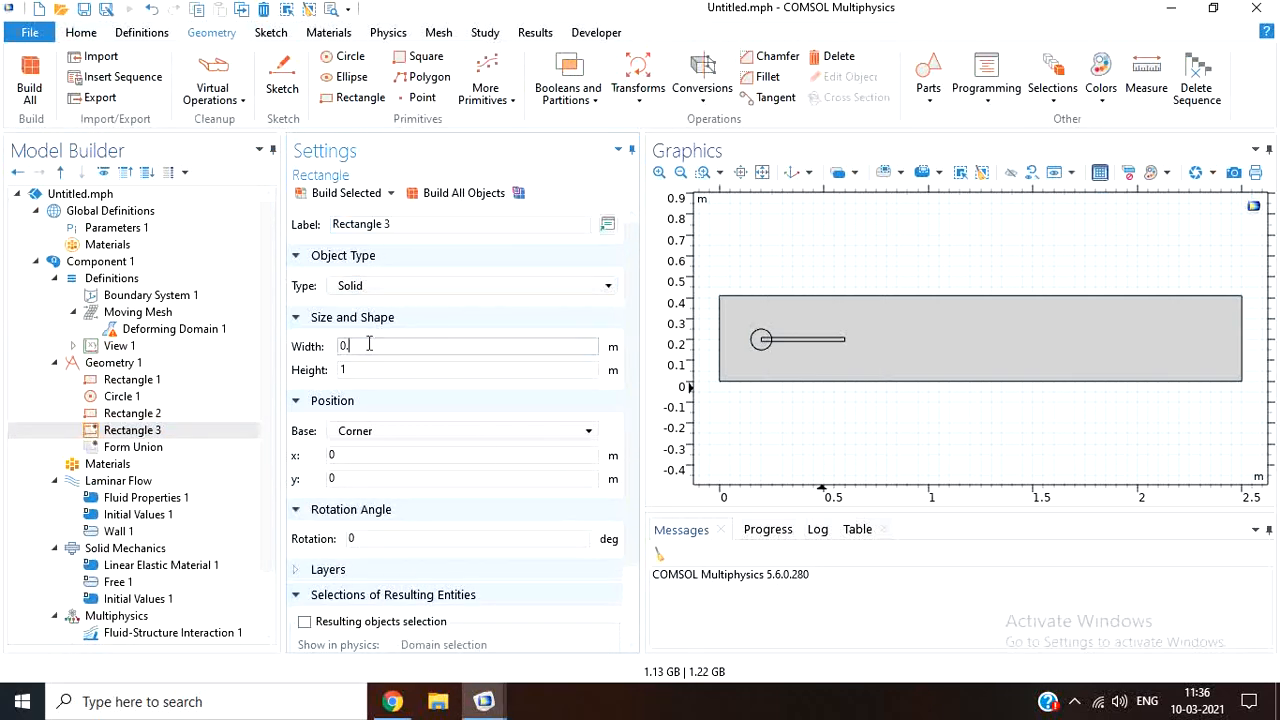
type("0.6")
key("Tab")
type("0.41")
left_click(365, 456)
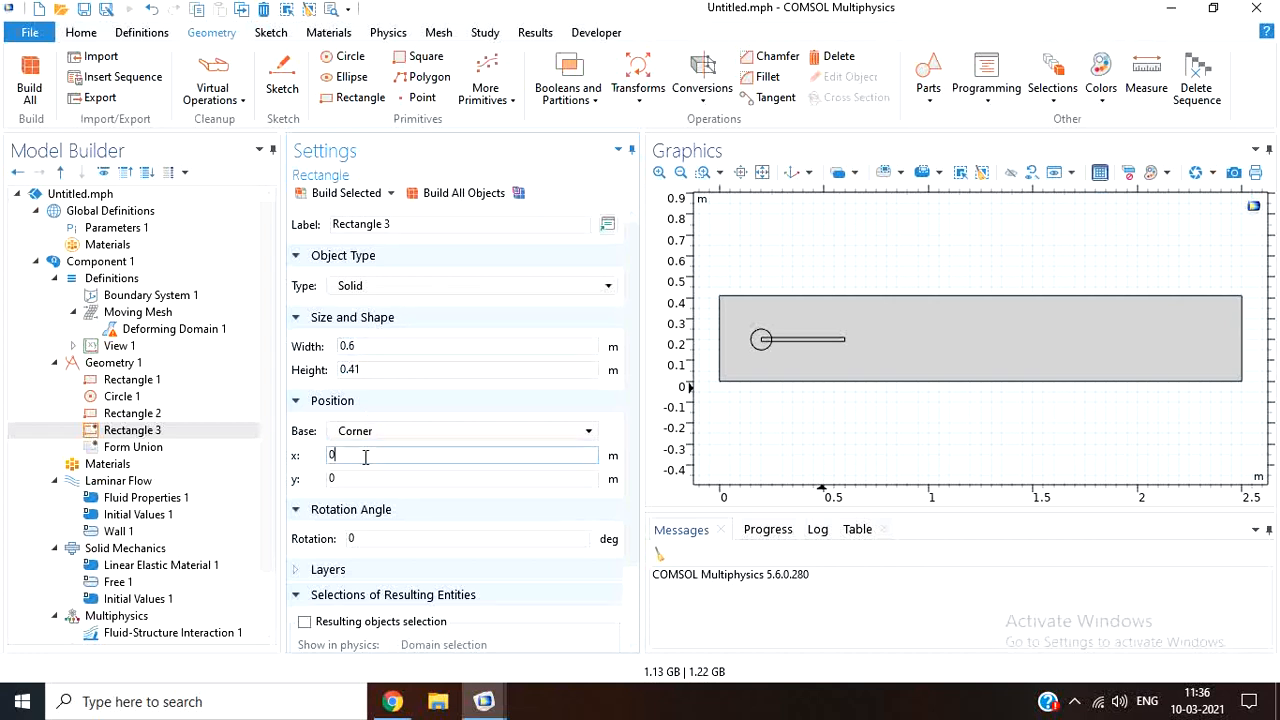
type("0.2")
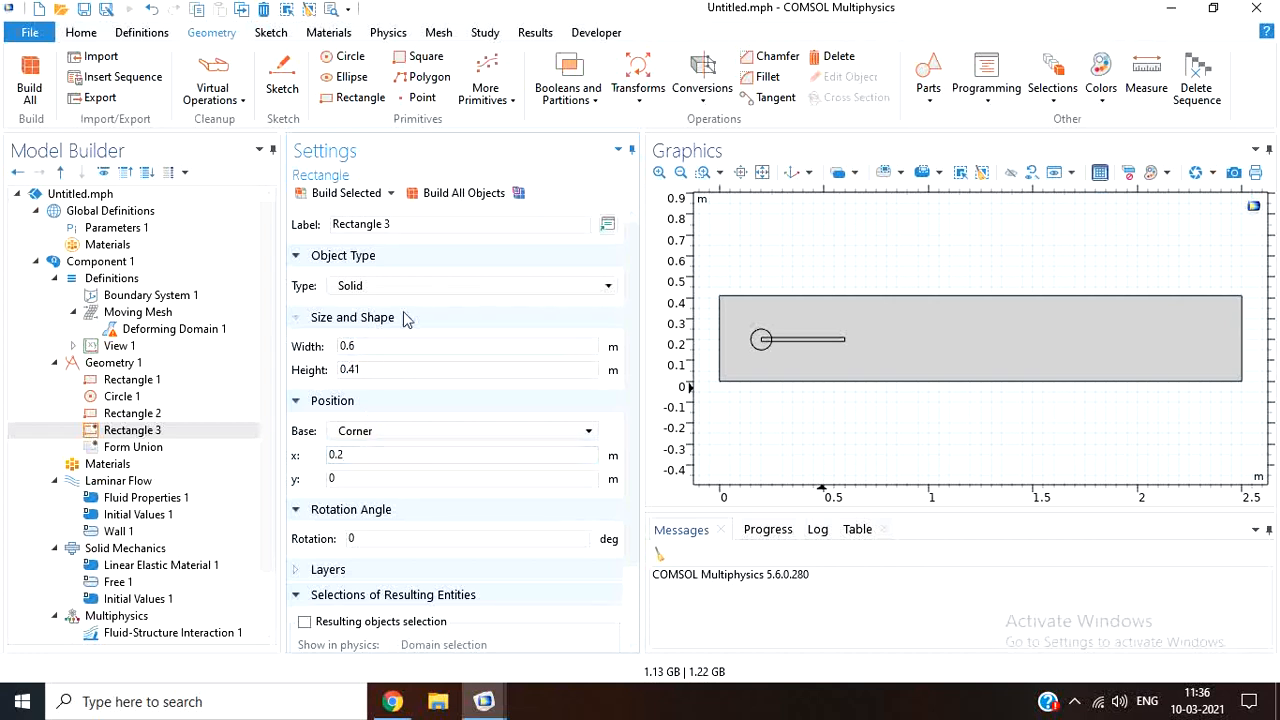
left_click(370, 194)
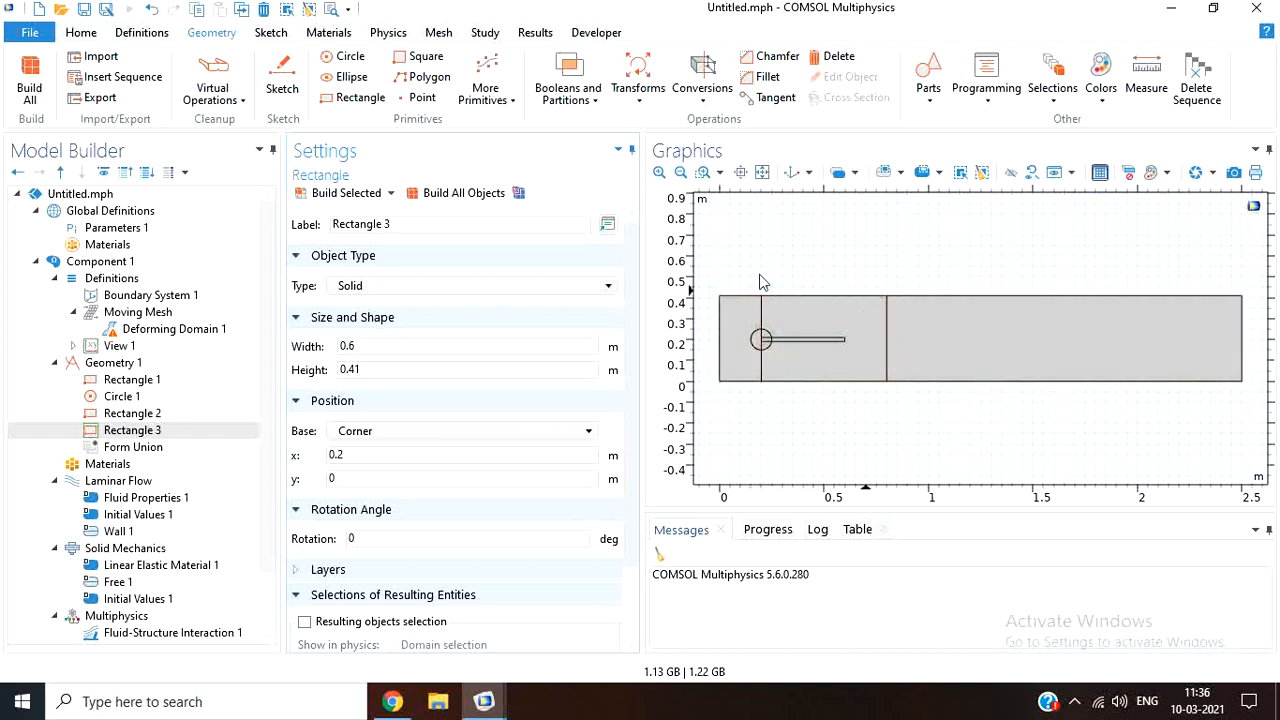
- Add a Difference operation that subtracts circle c1 from the thin beam rectangle r2
left_click(561, 104)
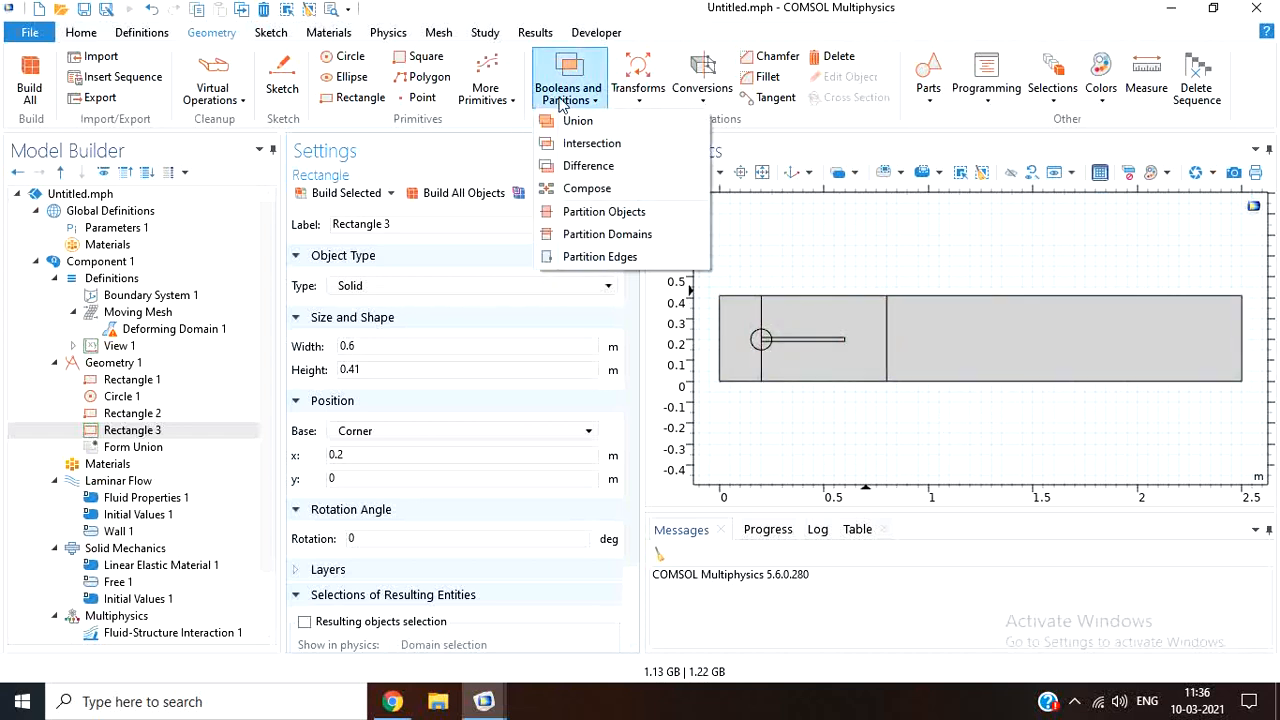
left_click(585, 173)
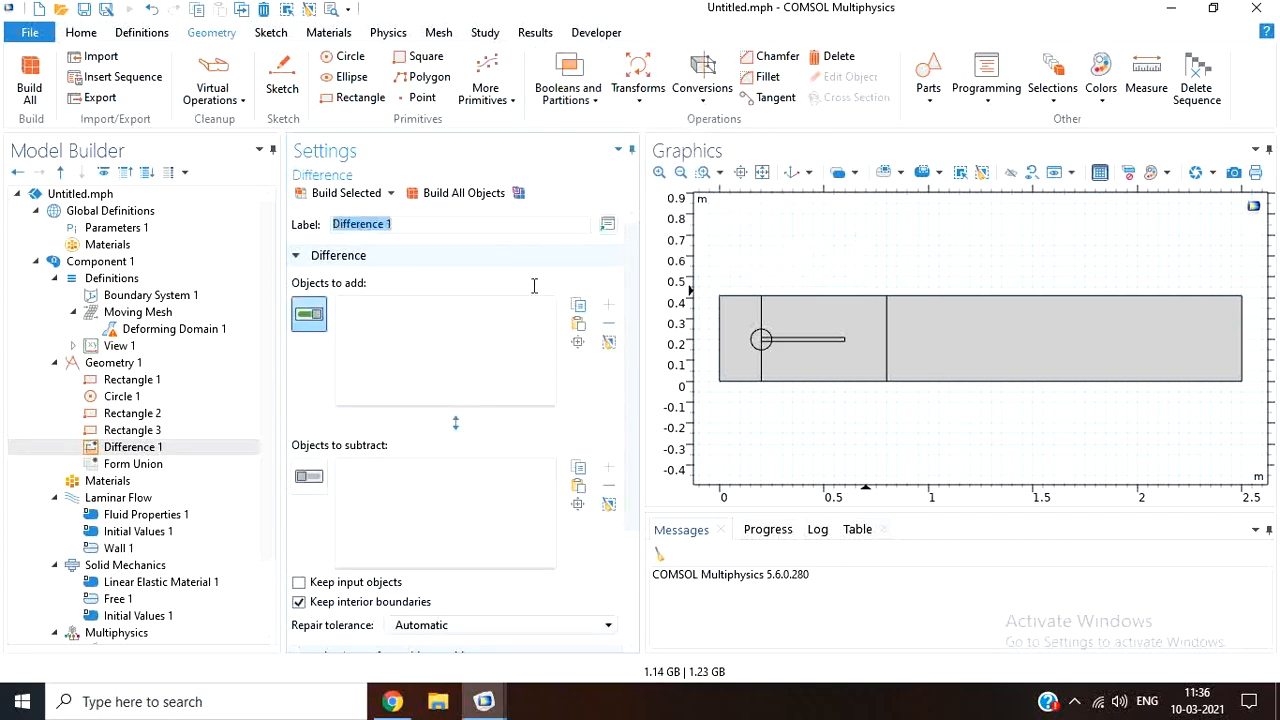
left_click(798, 343)
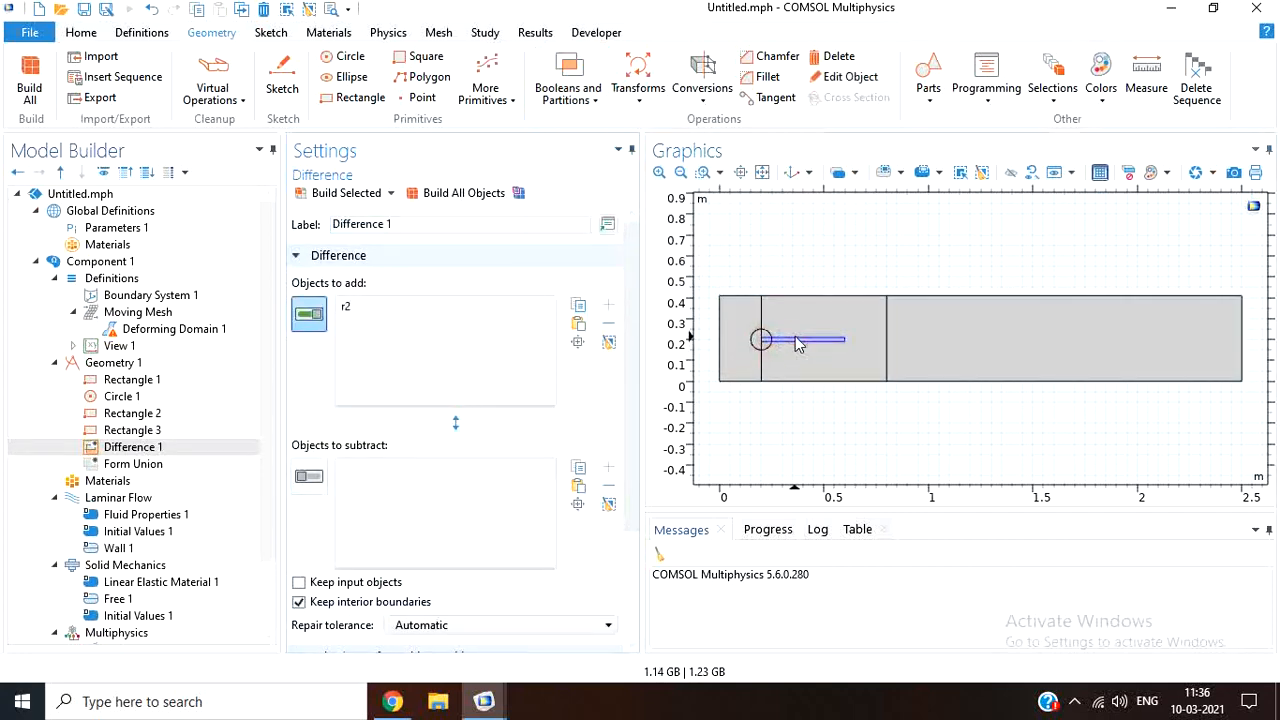
left_click(309, 476)
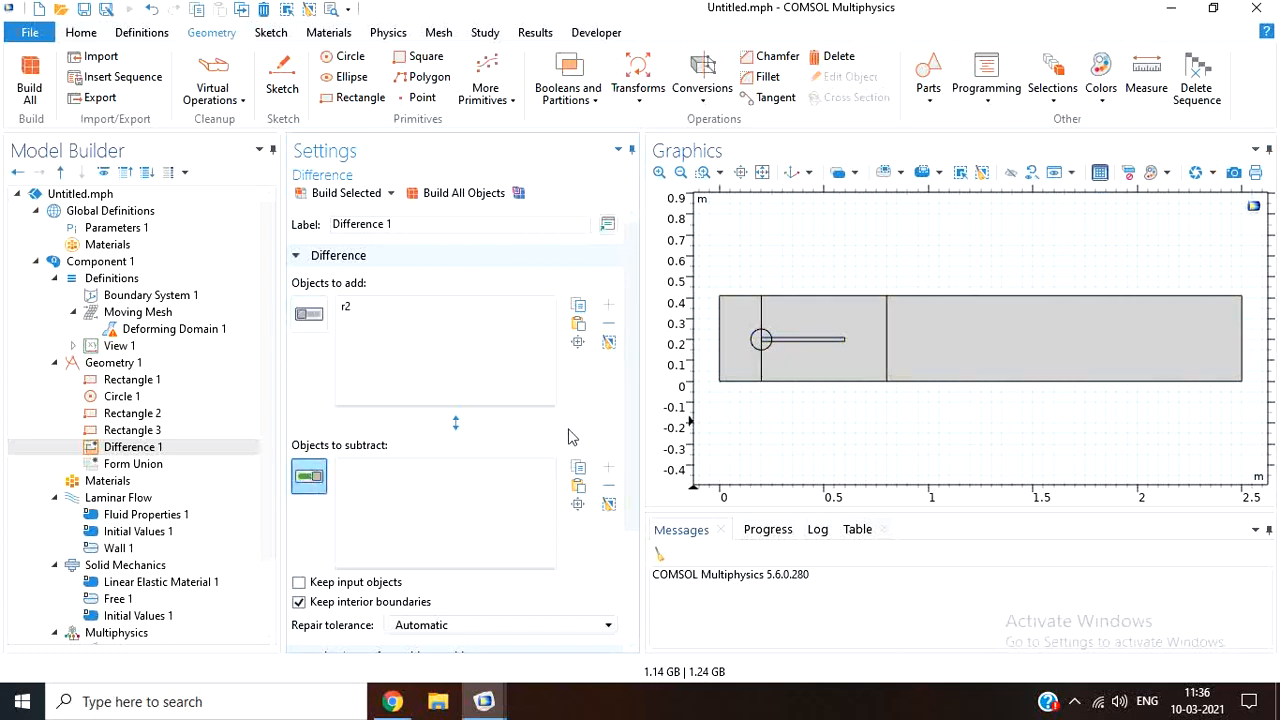
left_click(760, 340)
- Label the beam-minus-circle difference as solid
left_click(416, 226)
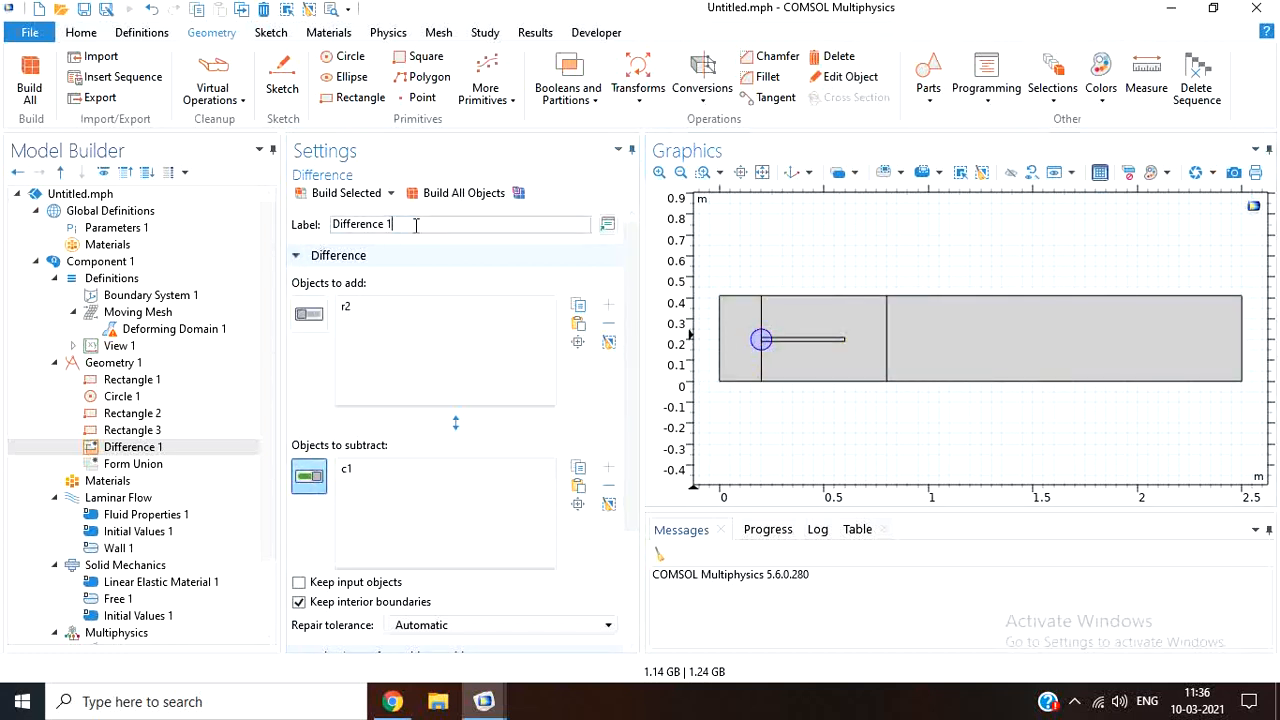
key("ctrl+a")
type("solid")
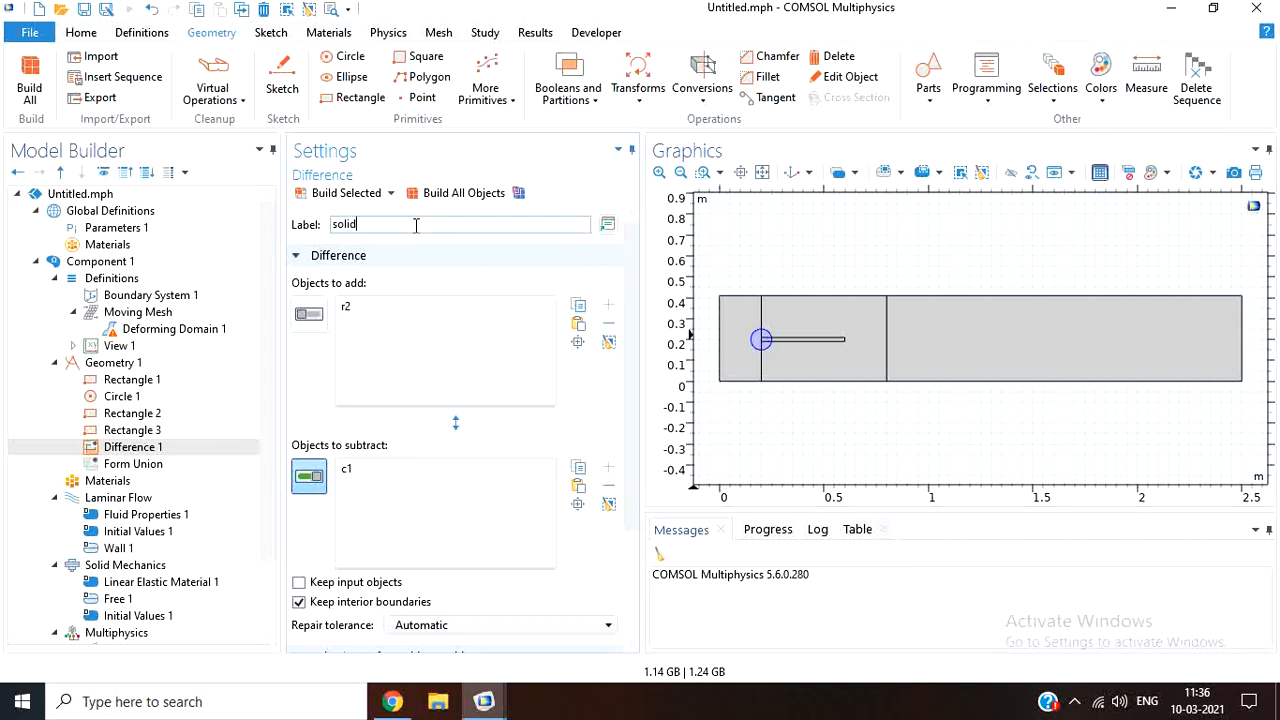
key("Return")
- Keep the solid difference's input objects, enable its resulting objects selection, and build it
scroll(422, 447, "down", 1)
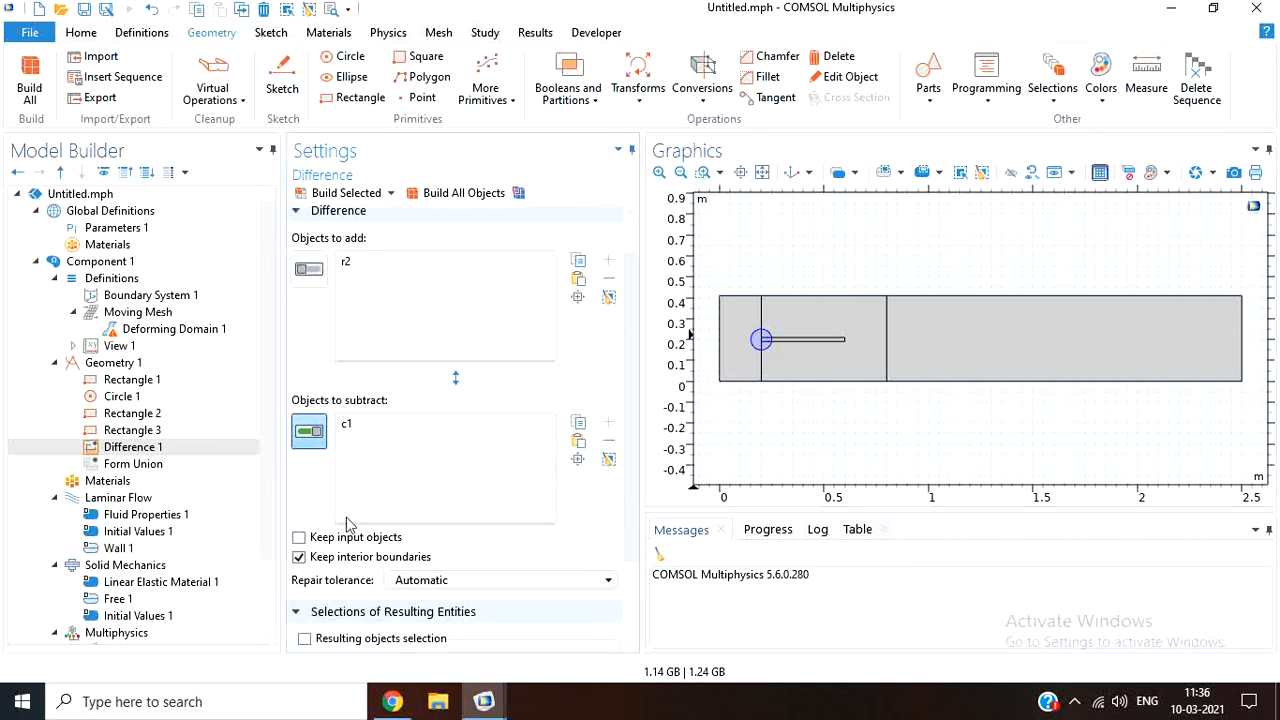
left_click(299, 539)
scroll(424, 560, "down", 2)
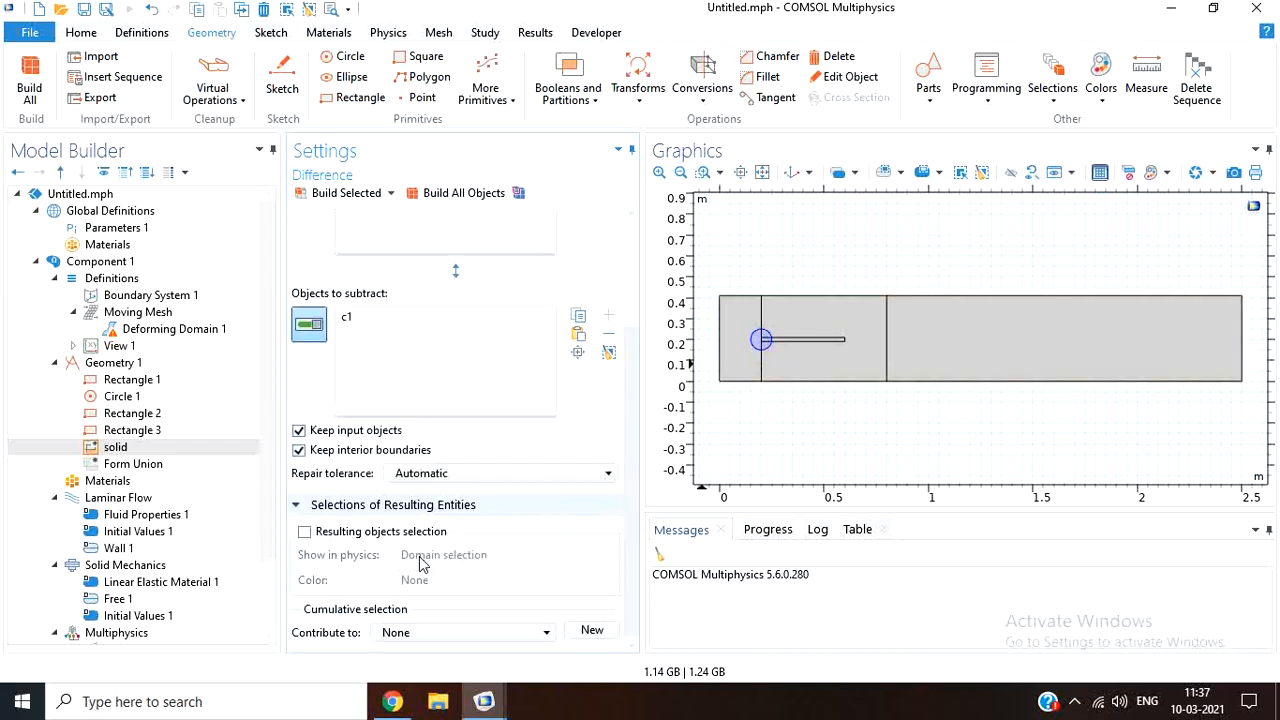
left_click(304, 532)
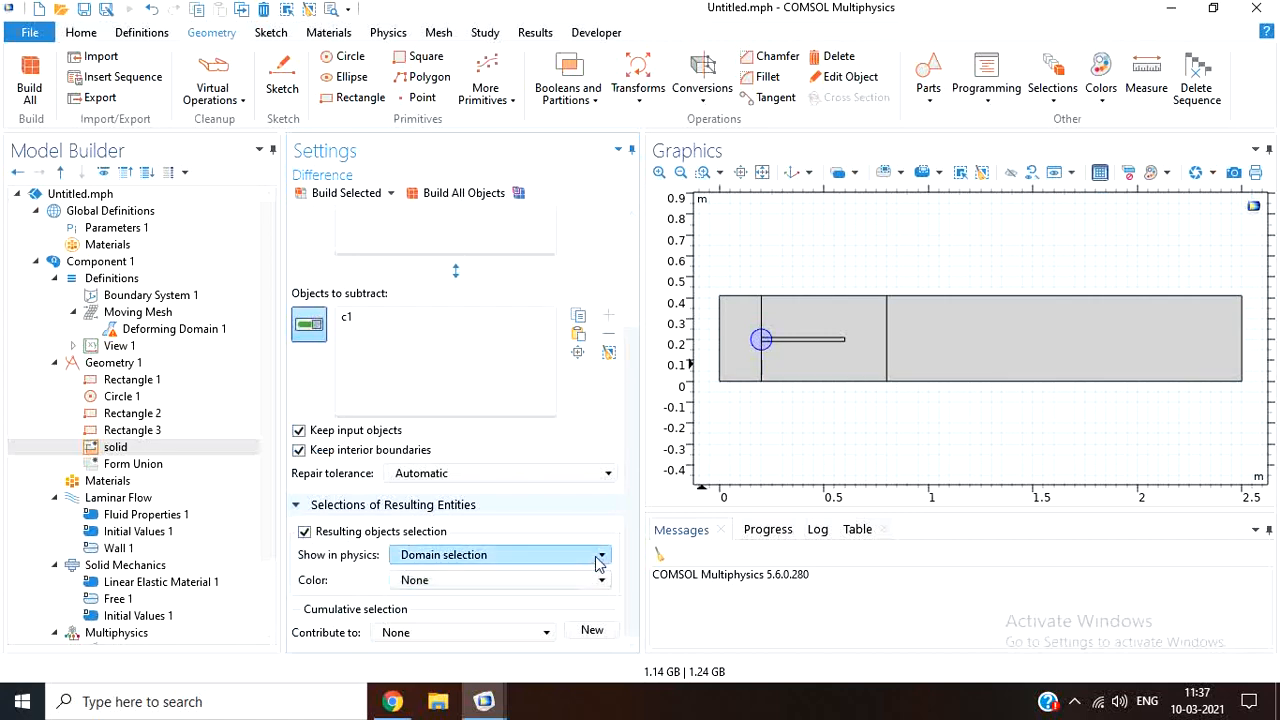
left_click_drag(634, 507, 613, 559)
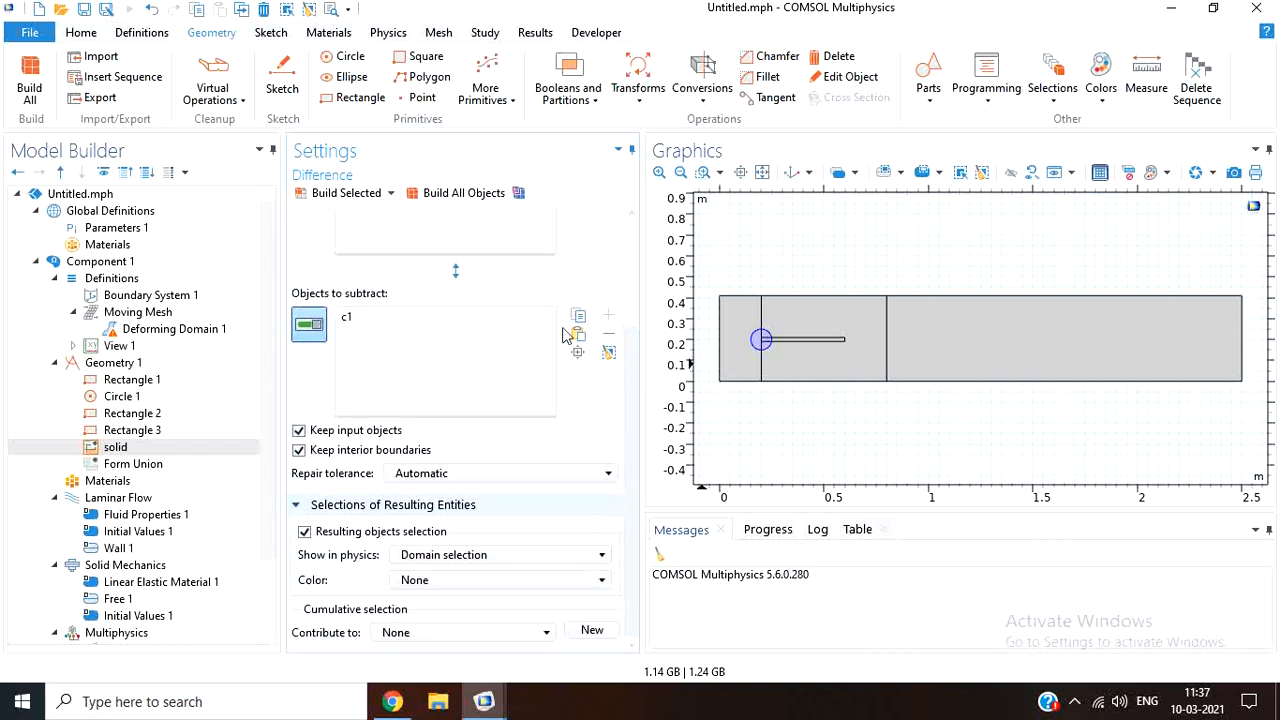
left_click(757, 344)
left_click(340, 193)
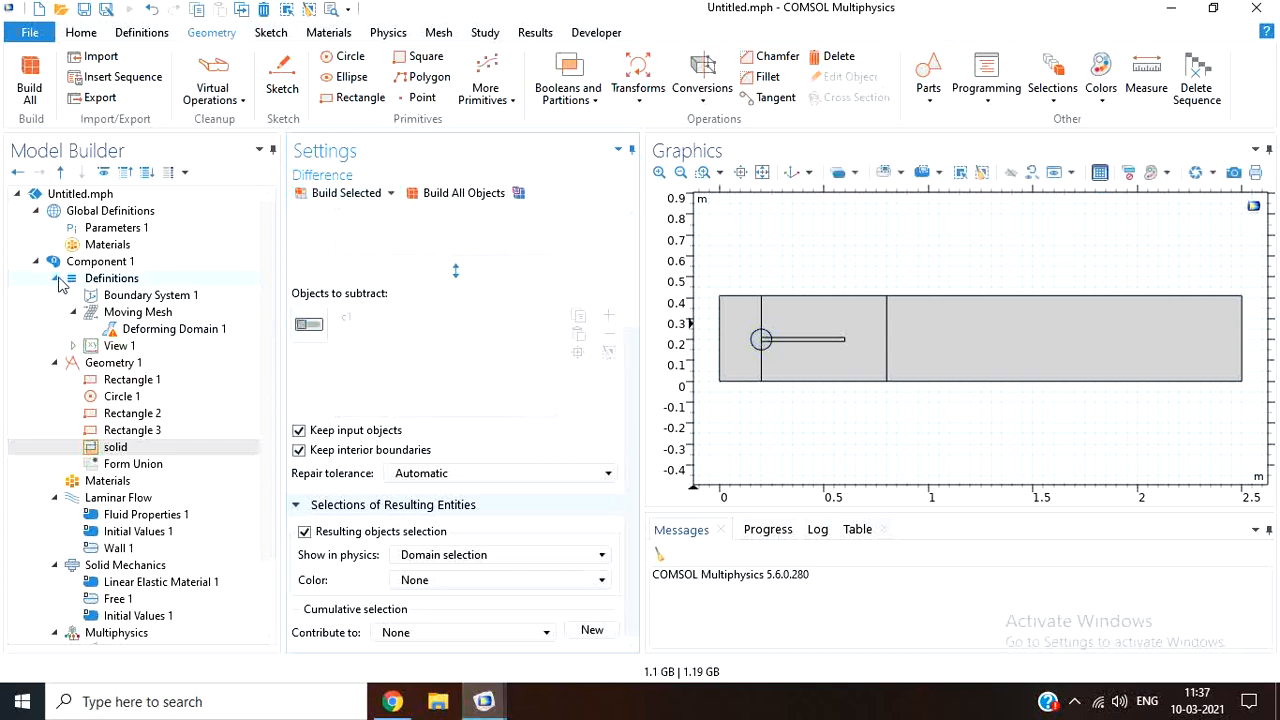
- Add a second Difference operation to the geometry and label it fluid
left_click(584, 100)
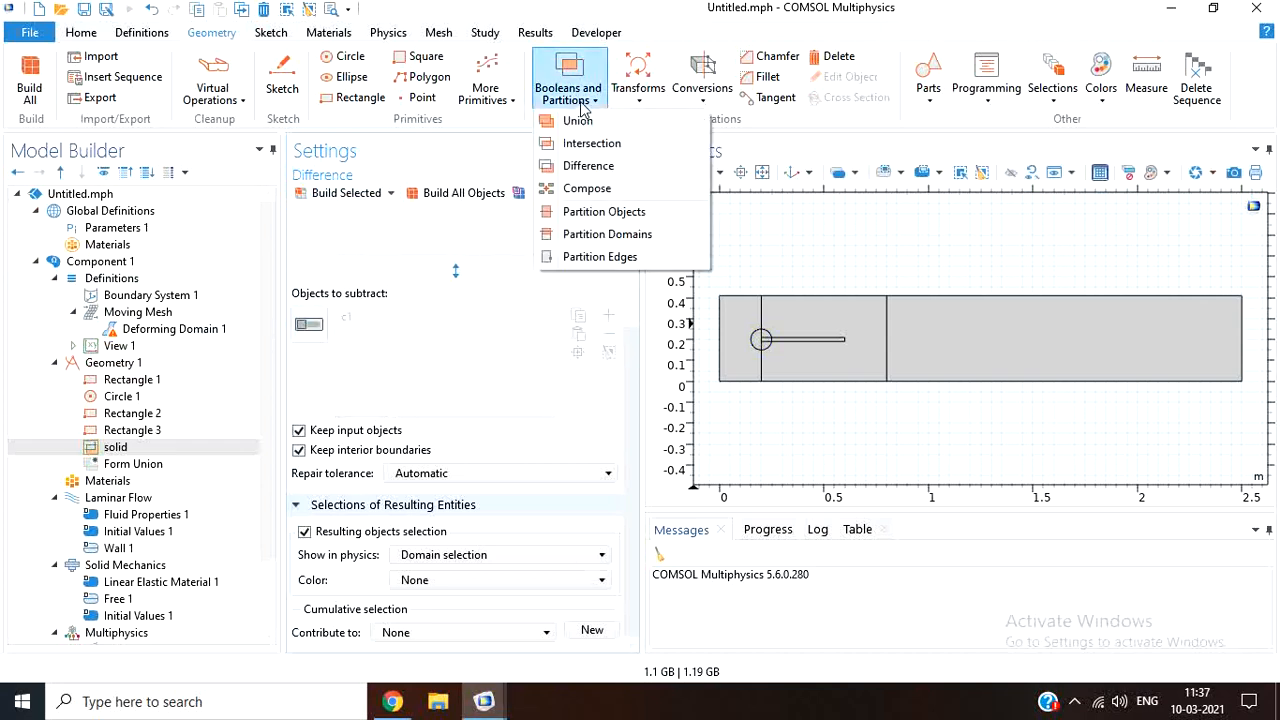
left_click(585, 166)
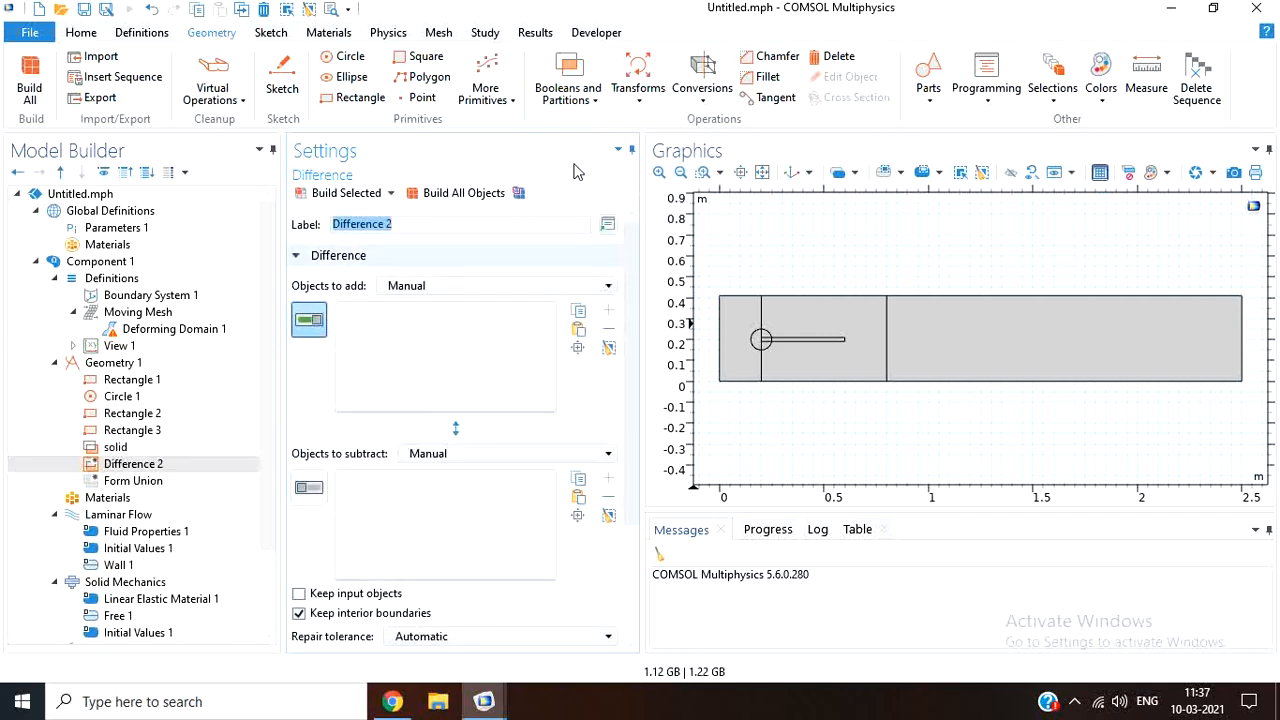
type("fluid")
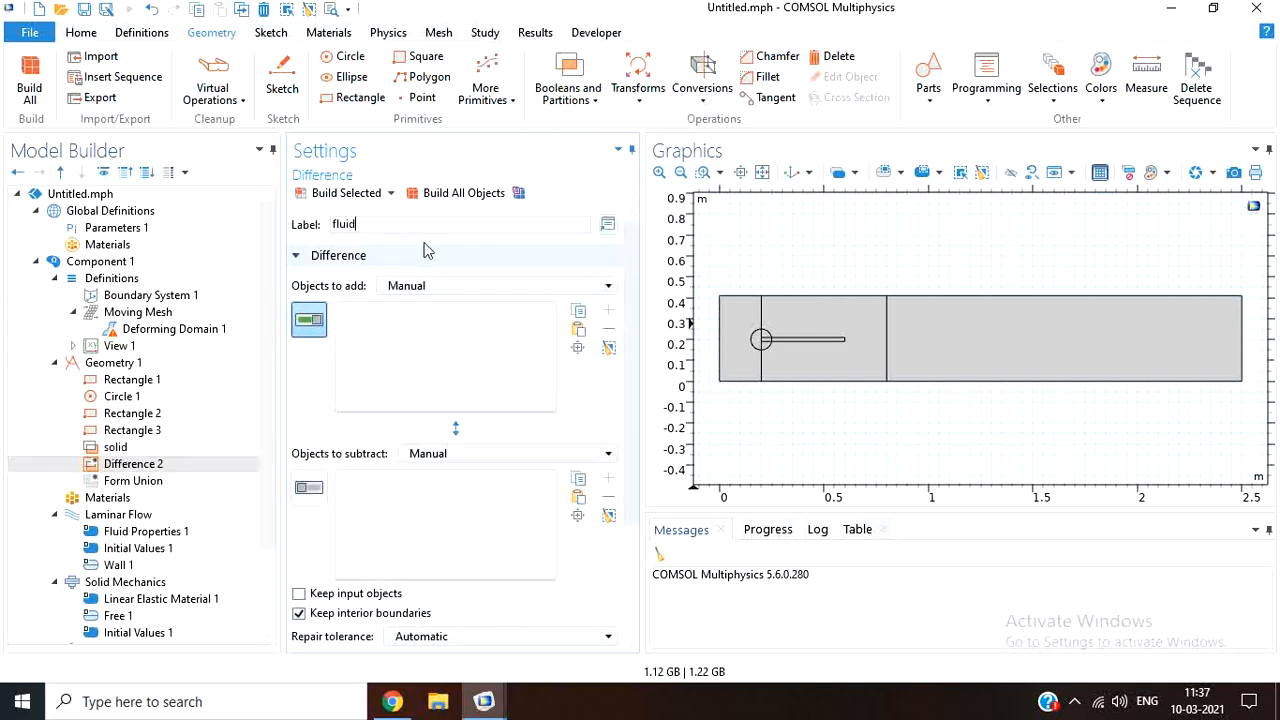
key("Return")
- Examine the added and subtracted objects and options of the fluid and solid differences in the completed model
mouse_move(484, 700)
left_click(388, 605)
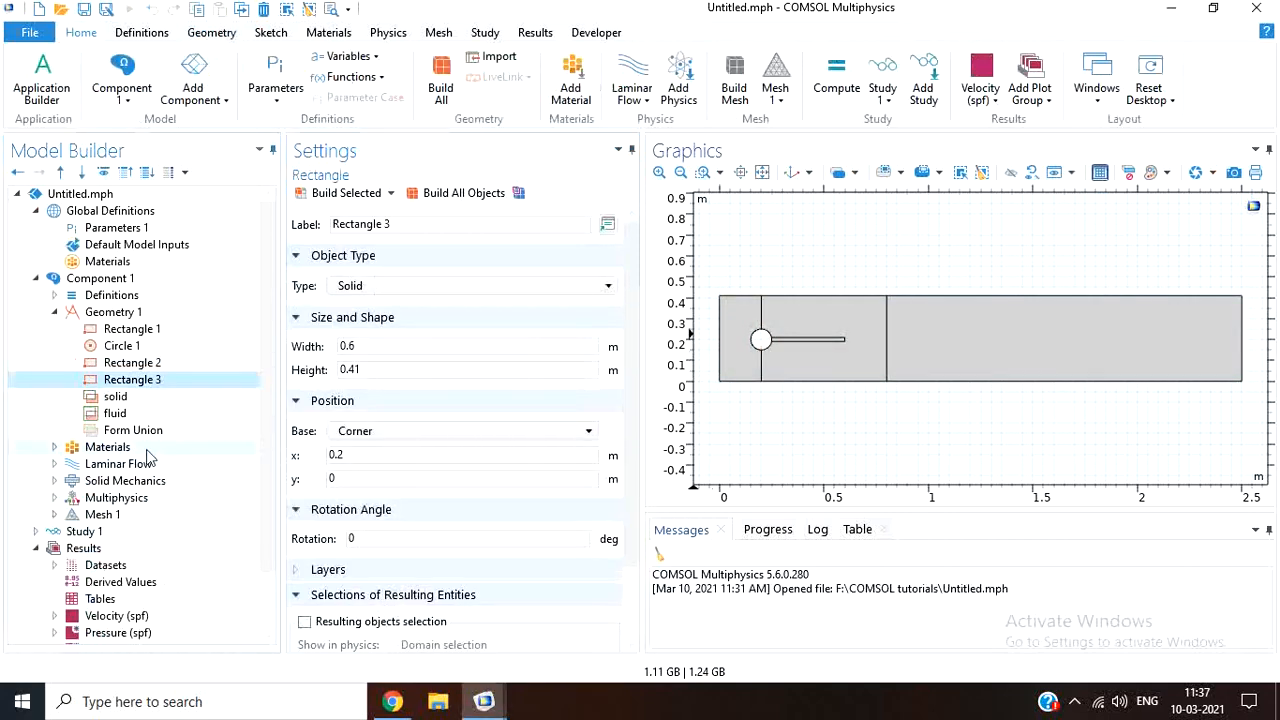
left_click(154, 414)
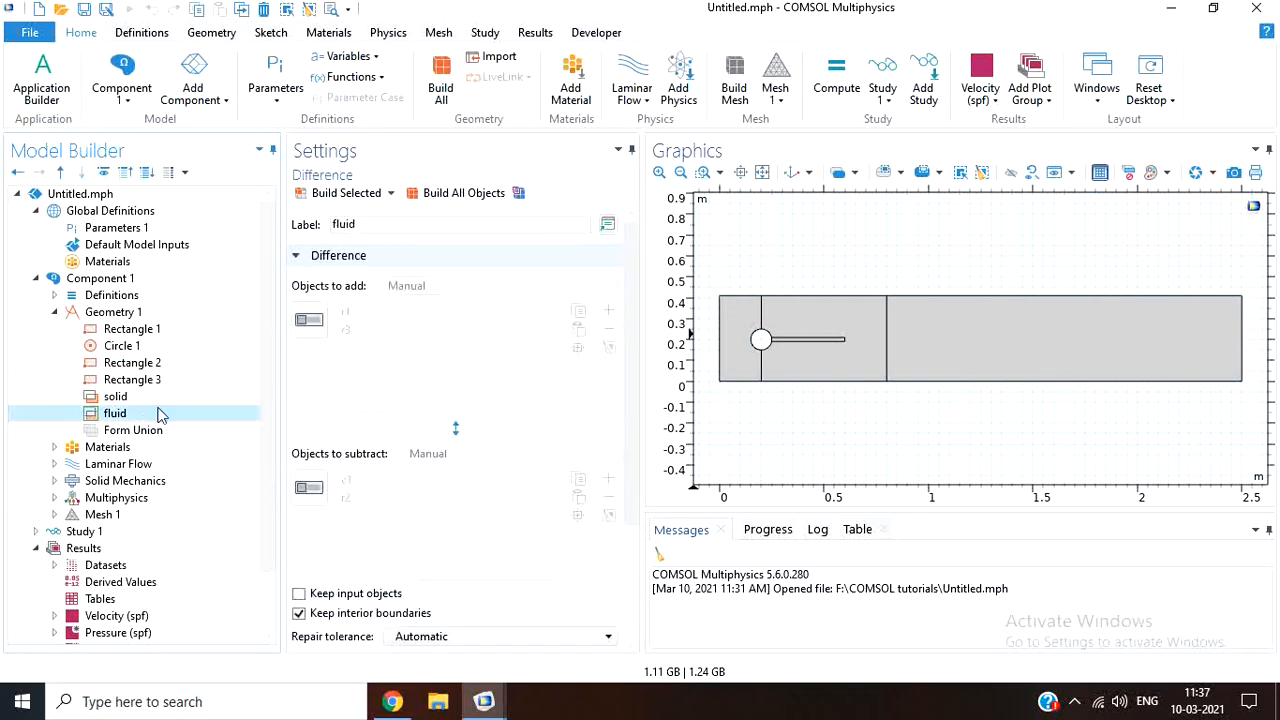
left_click(179, 398)
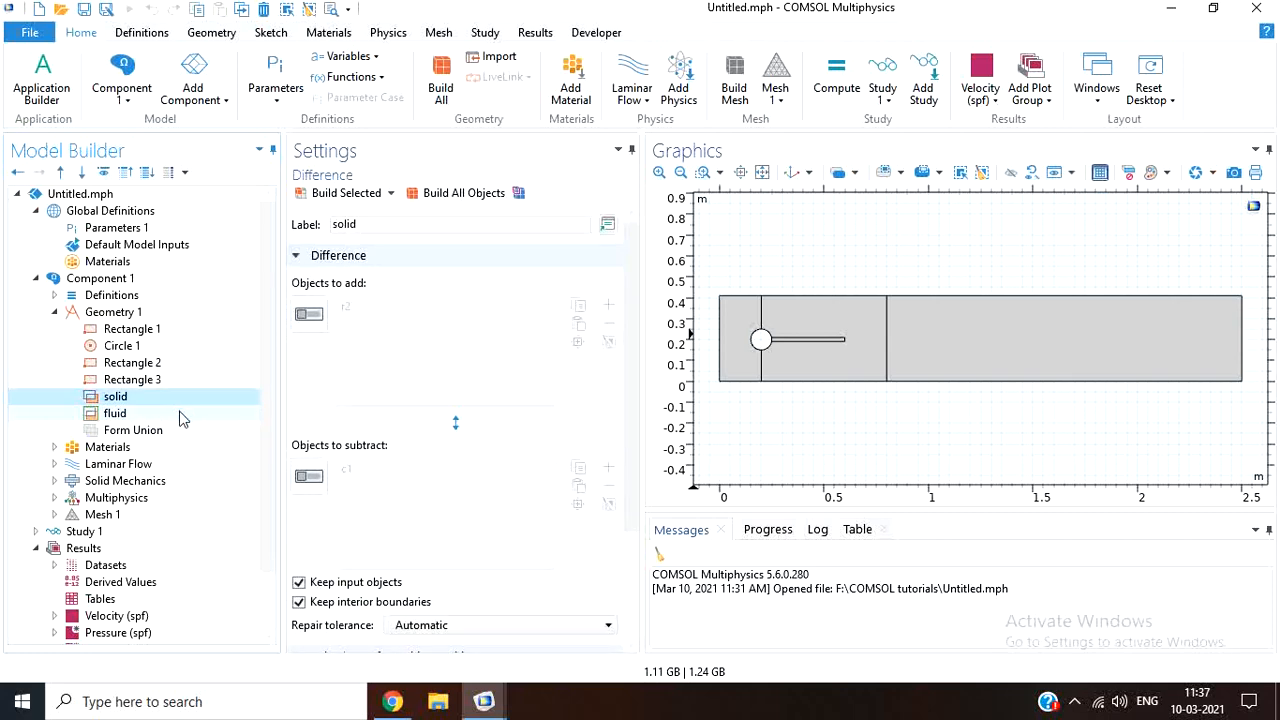
- In the new model's fluid difference, add the channel rectangle r1 and the middle rectangle r3, and subtract circle c1 and beam r2
left_click(183, 416)
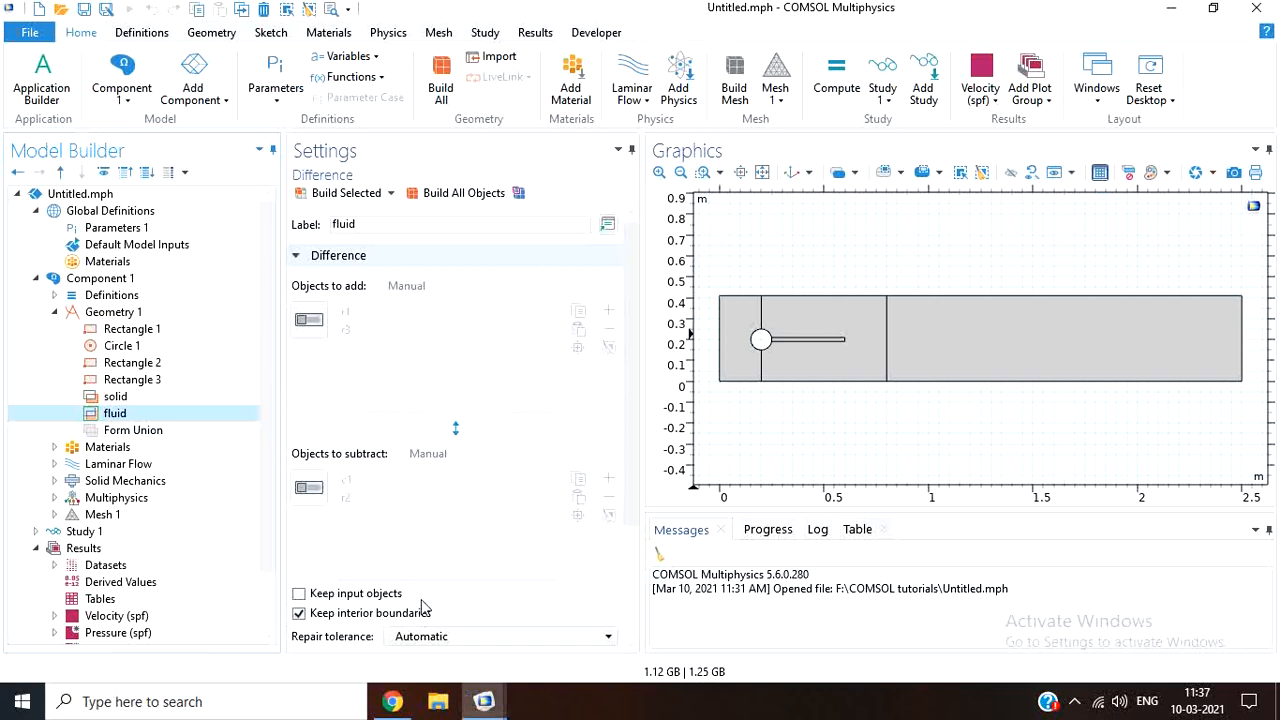
mouse_move(484, 701)
left_click(570, 605)
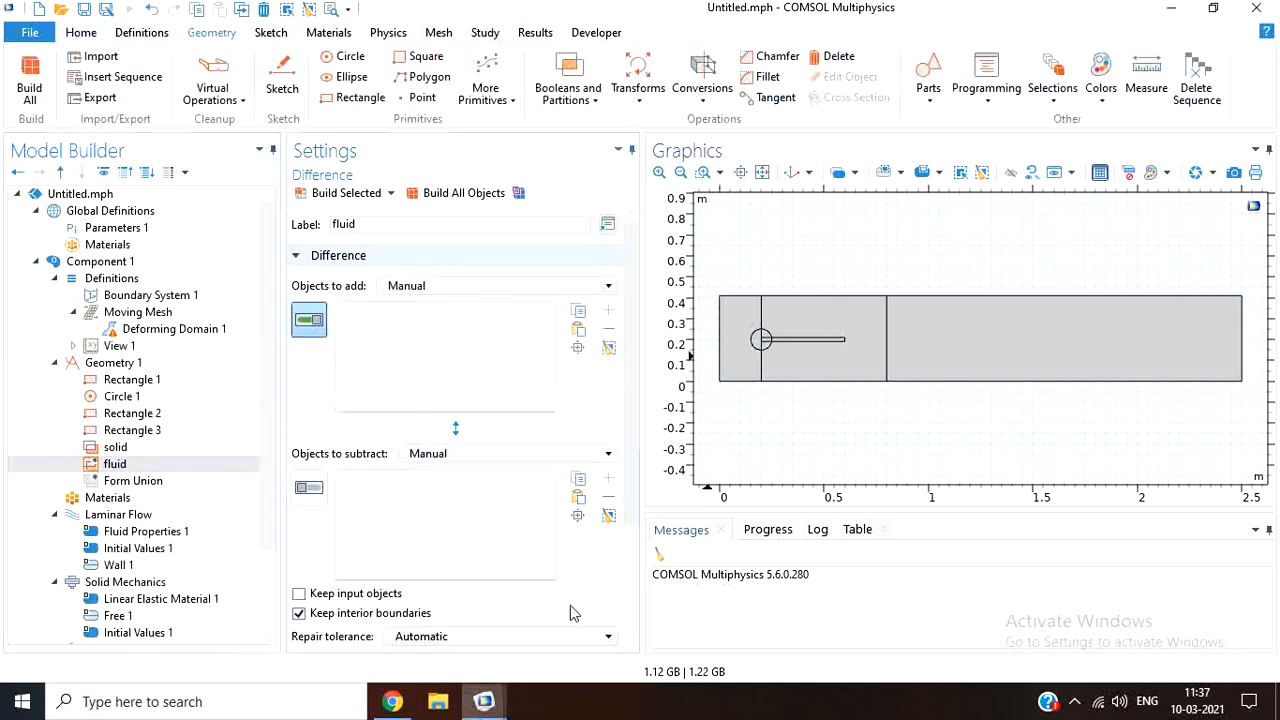
left_click(781, 372)
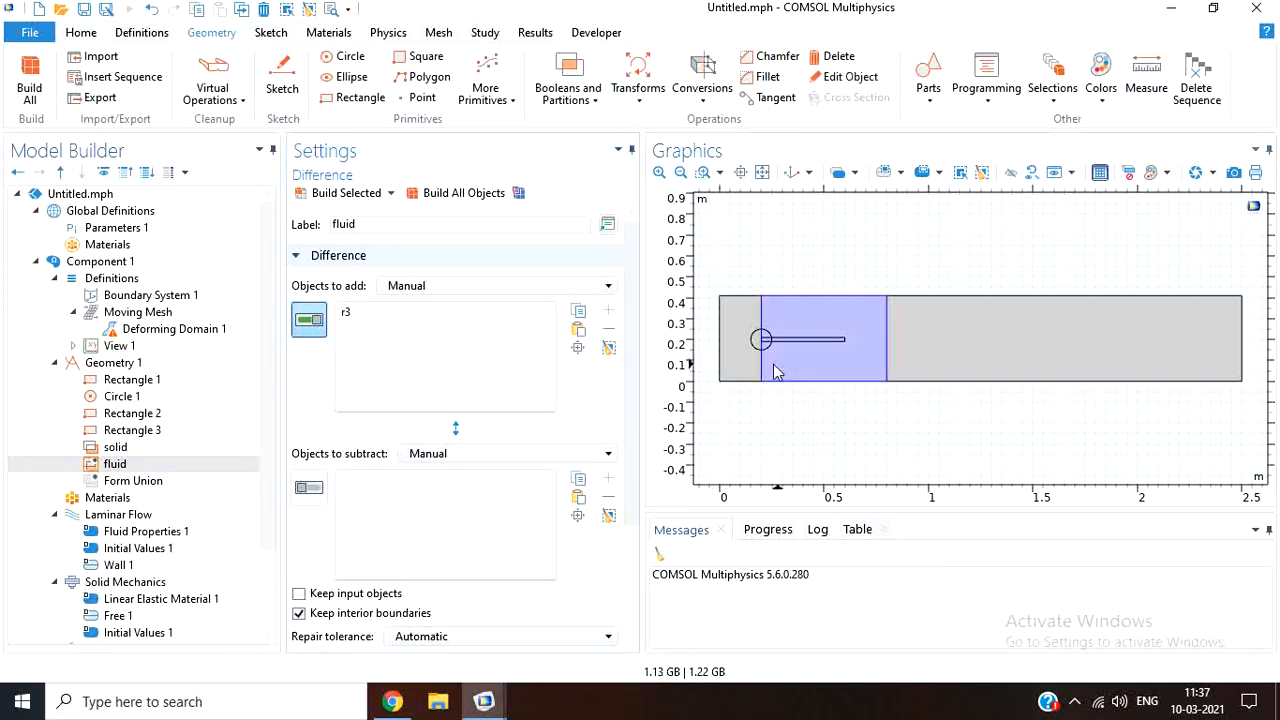
left_click(746, 370)
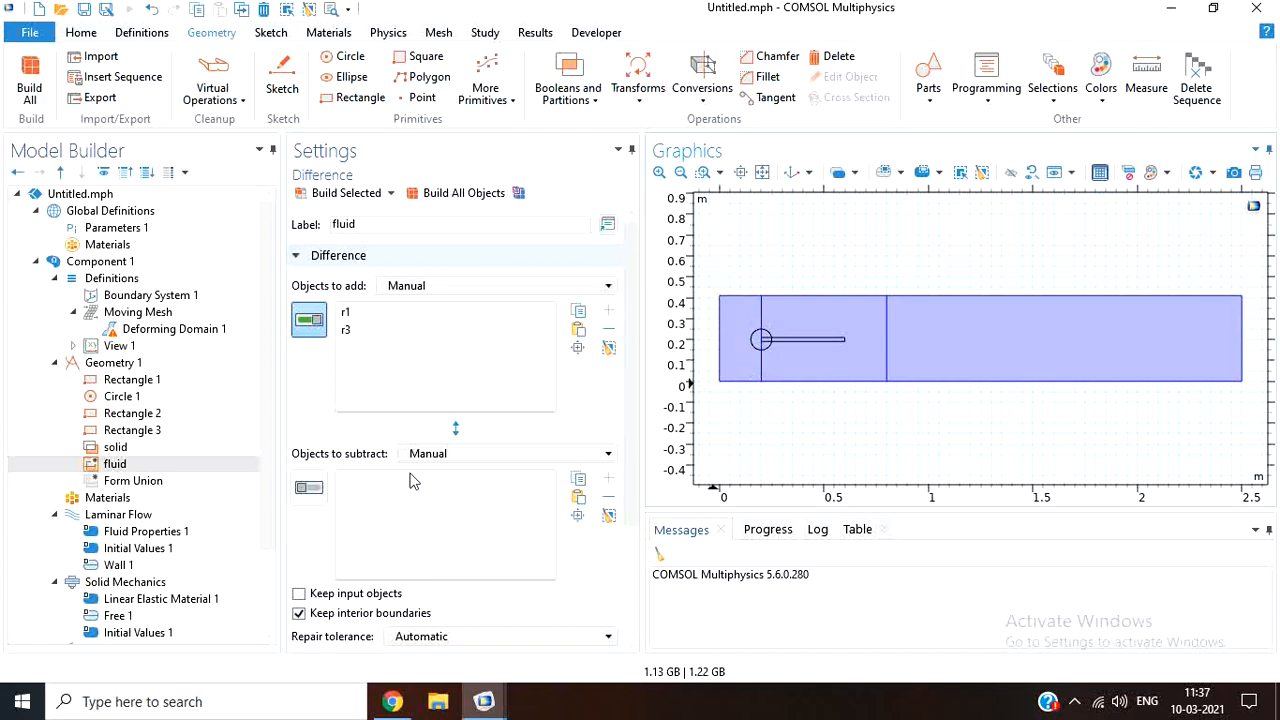
left_click(310, 488)
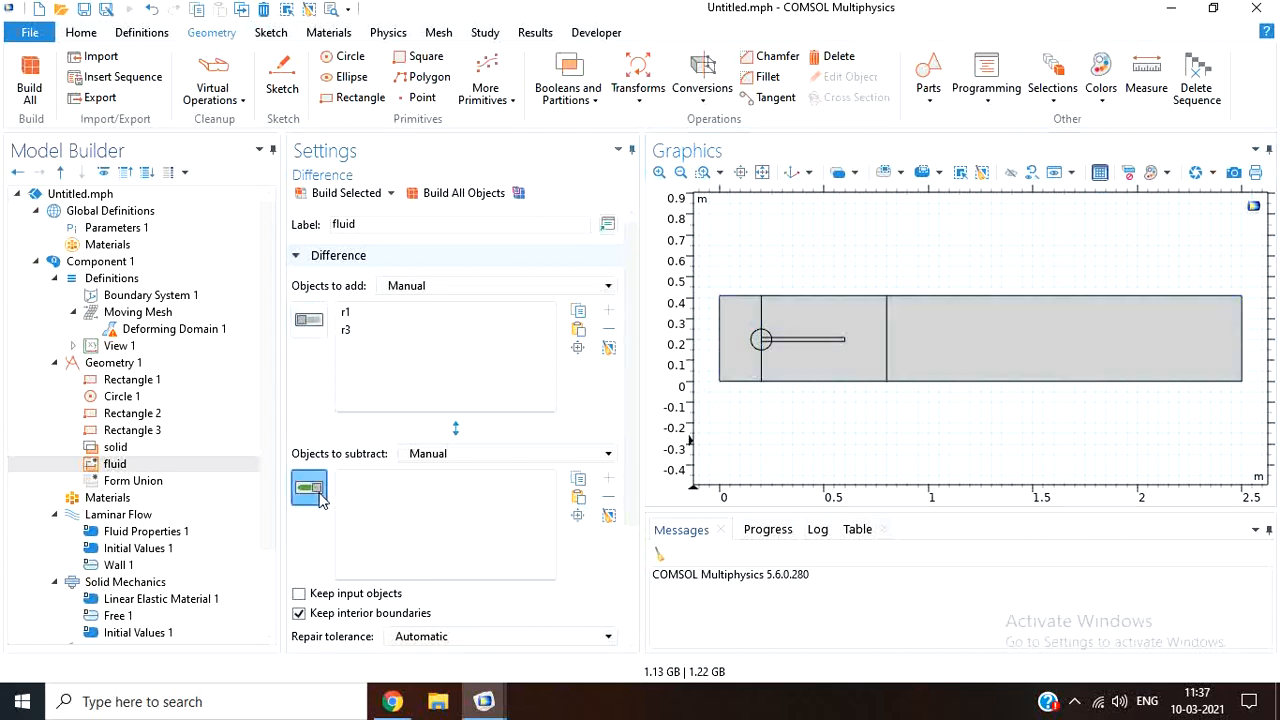
left_click(758, 341)
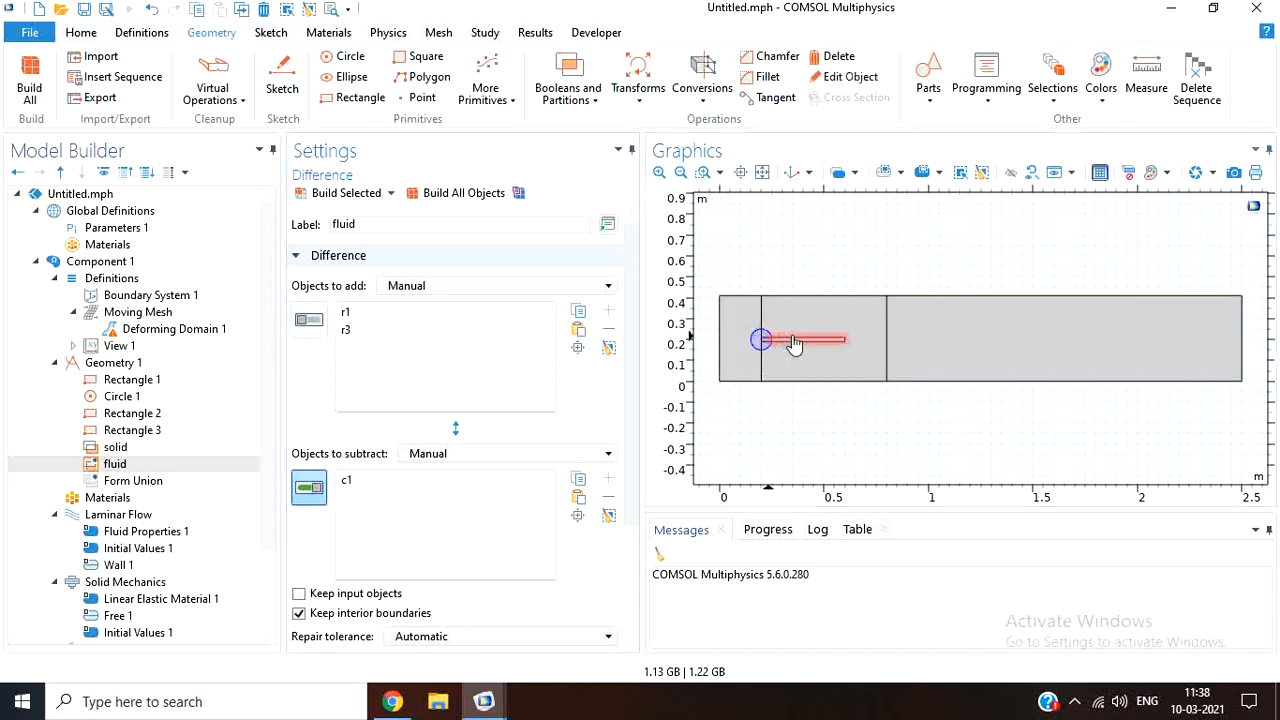
left_click(767, 343)
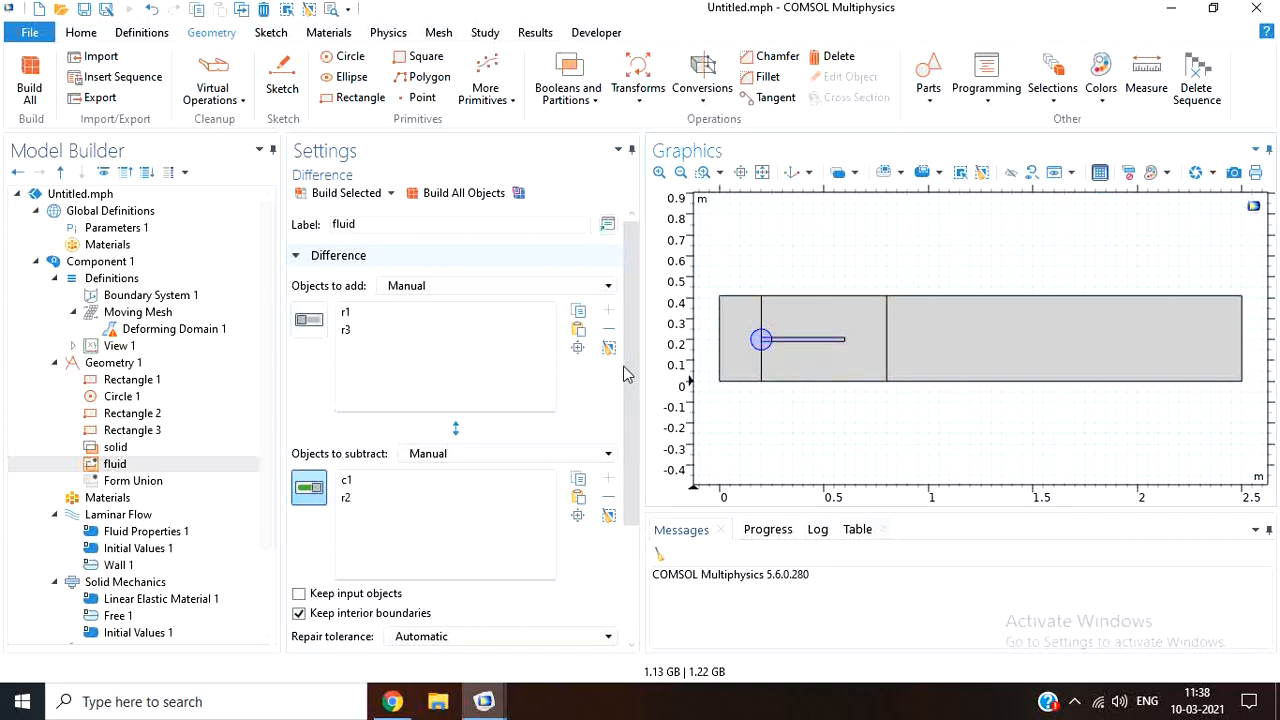
- Enable the resulting objects selection for the fluid difference and build the whole geometry
scroll(628, 400, "down", 3)
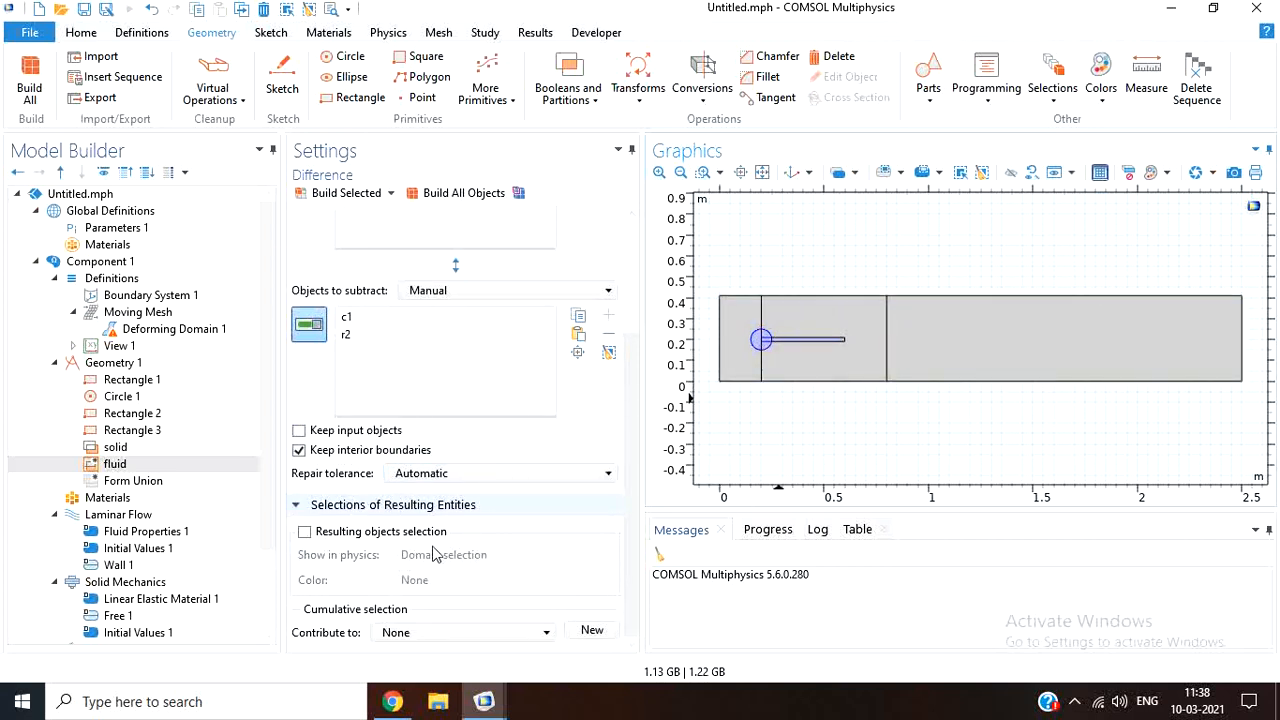
left_click(304, 533)
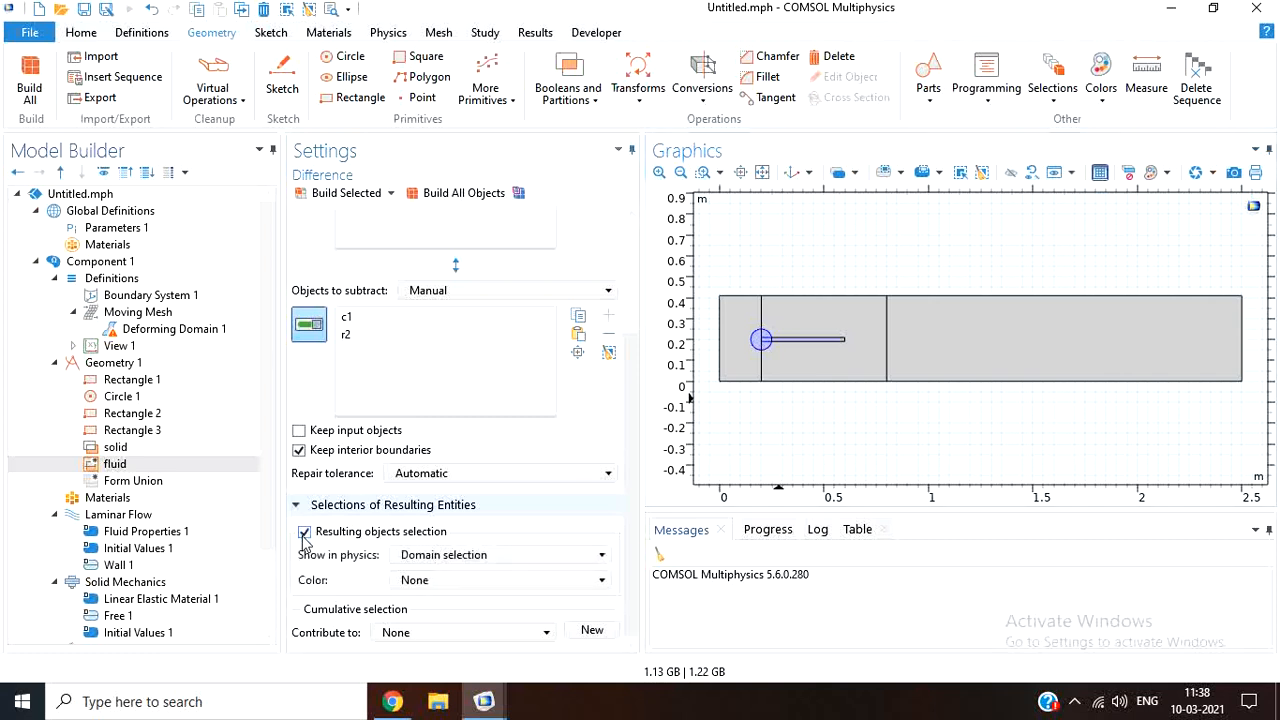
left_click(450, 205)
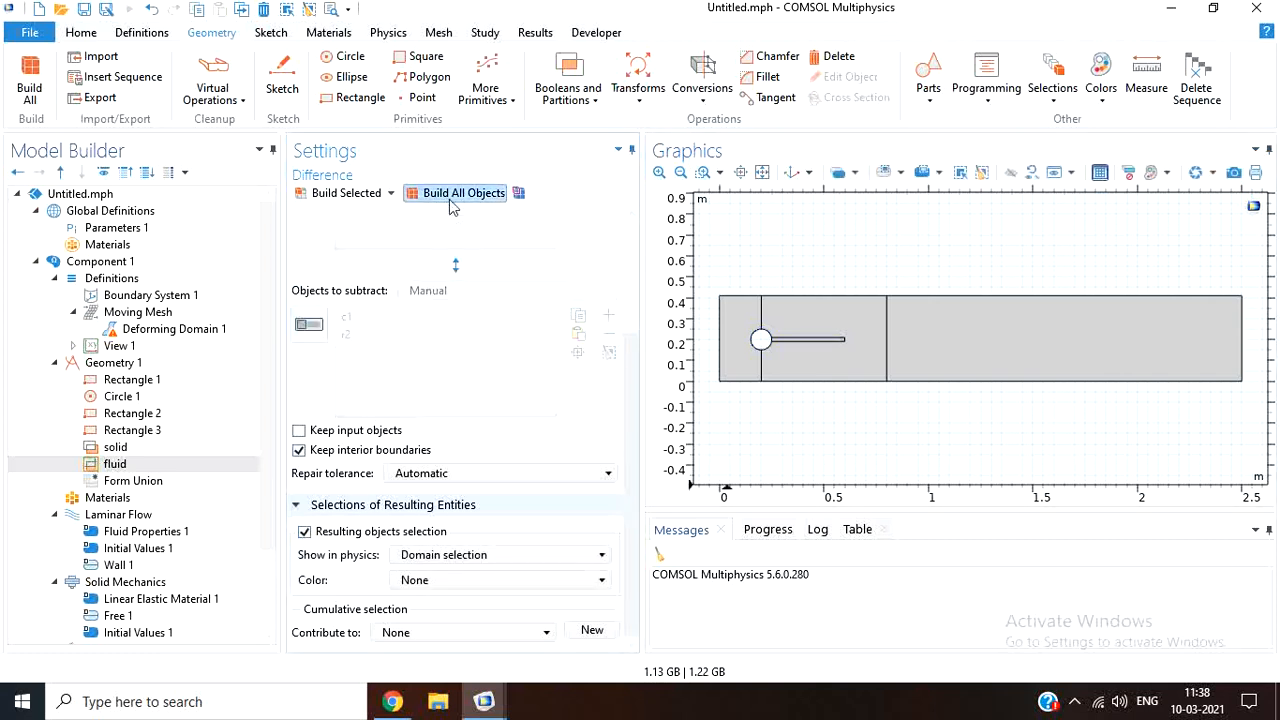
left_click(55, 366)
left_click(143, 366)
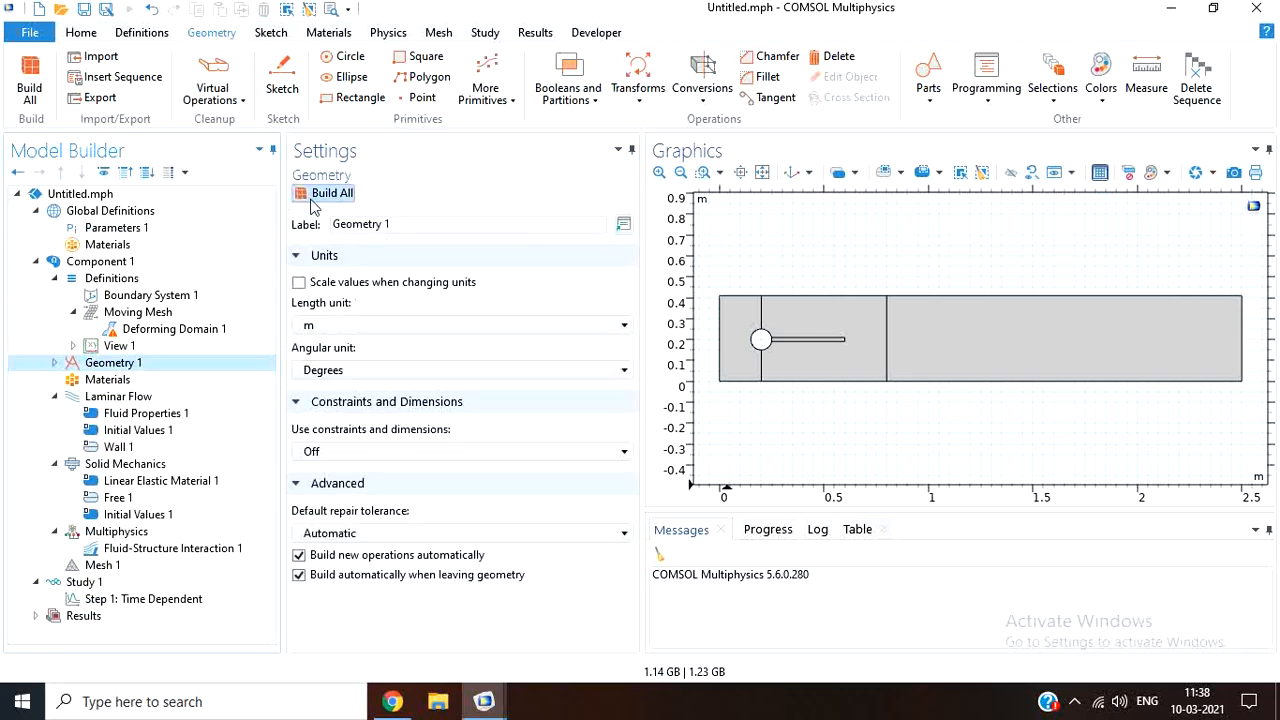
left_click(313, 200)
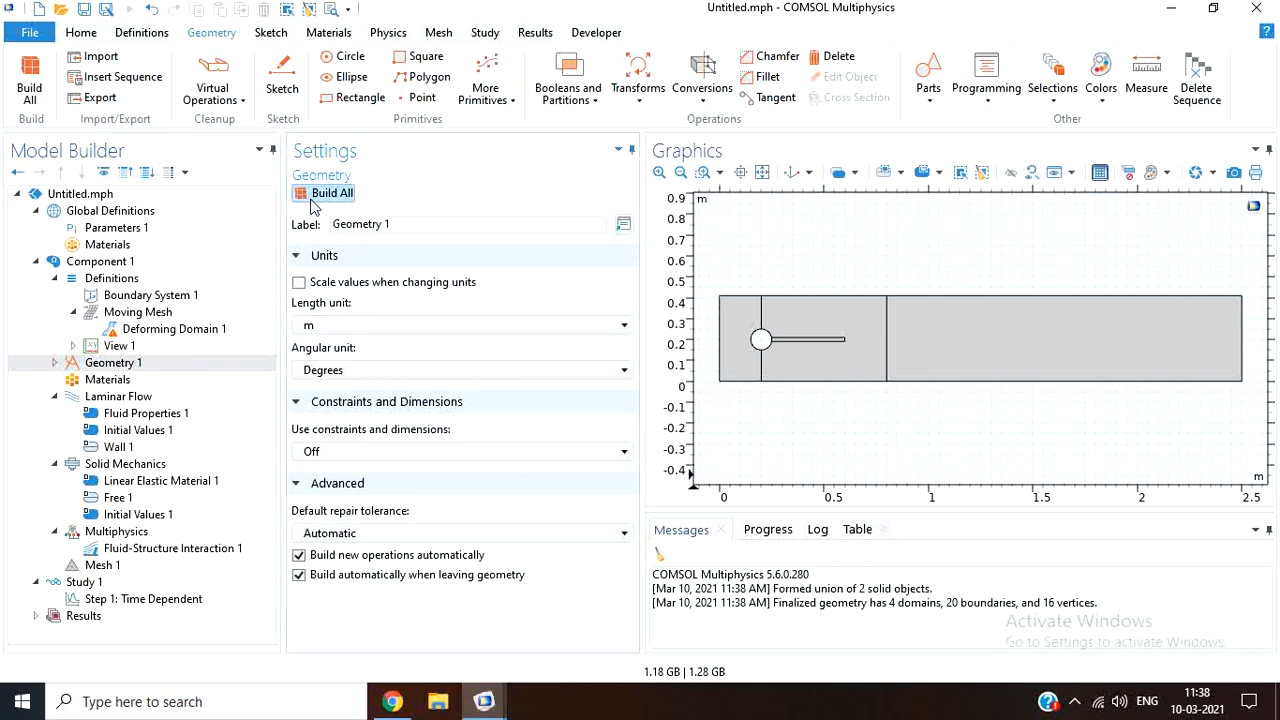
- Assign domain 2, the fluid region around the beam, to Deforming Domain 1 of the moving mesh
left_click(148, 330)
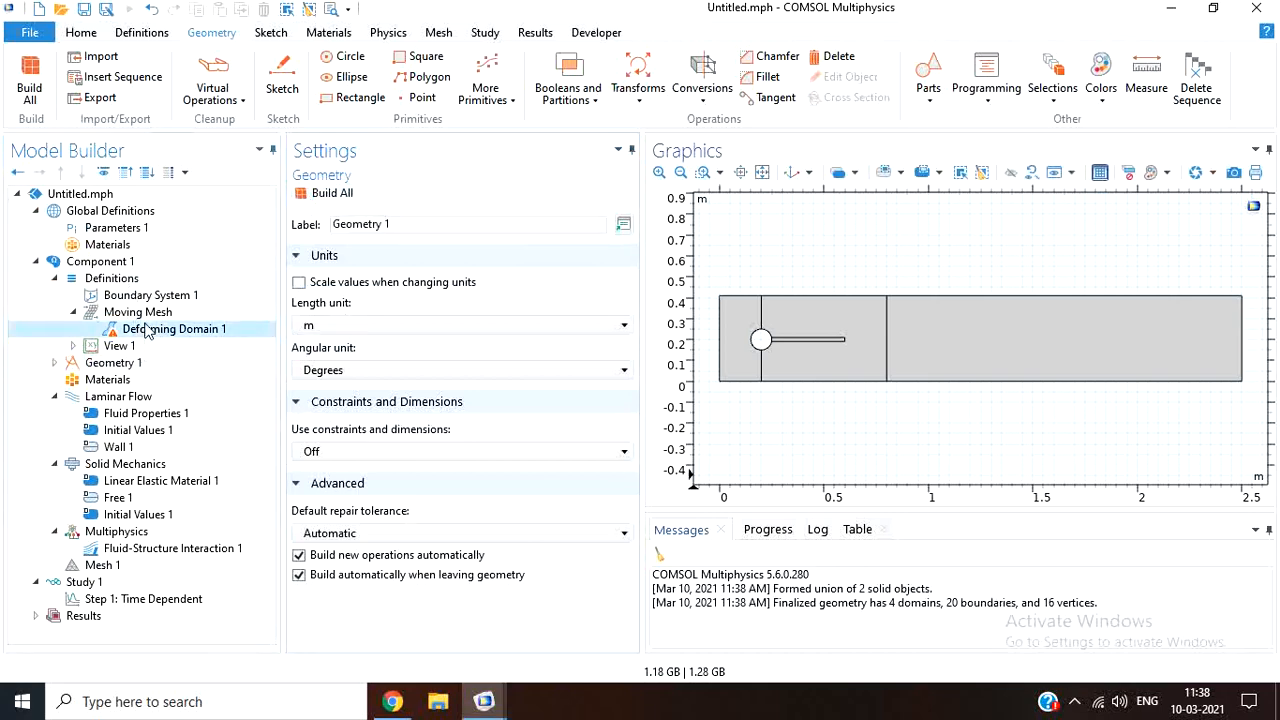
left_click(838, 362)
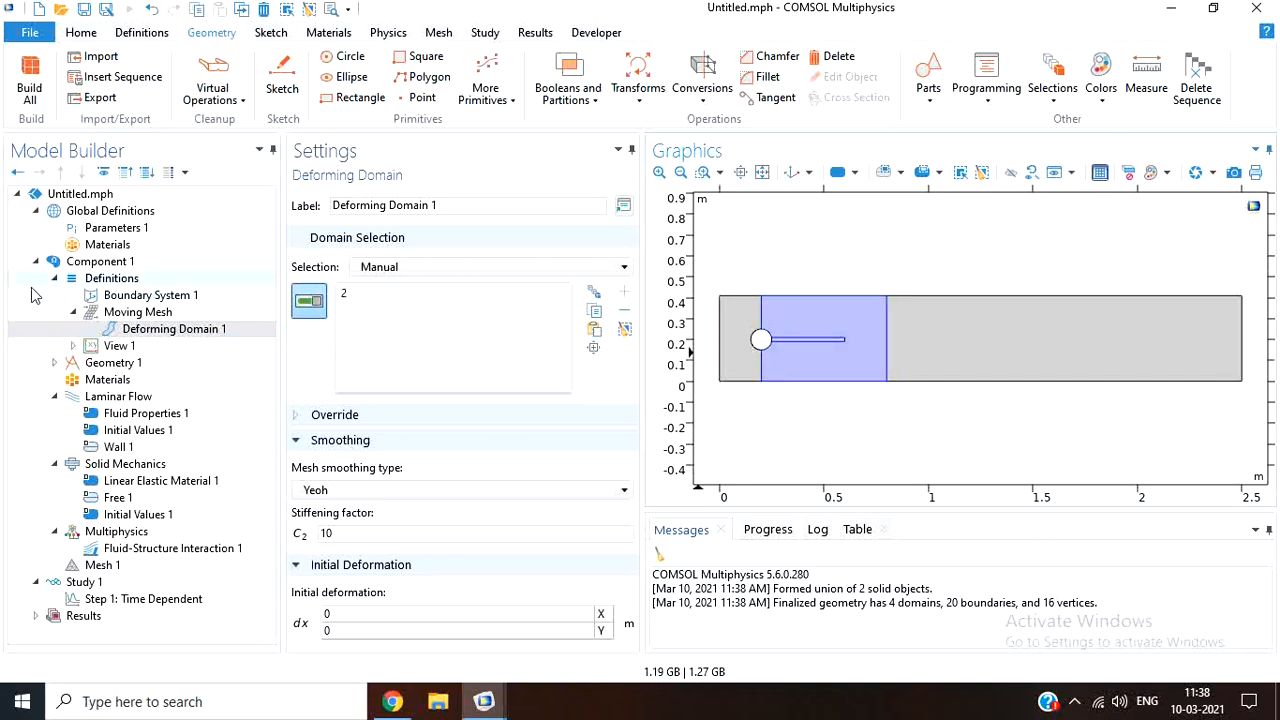
left_click(140, 400)
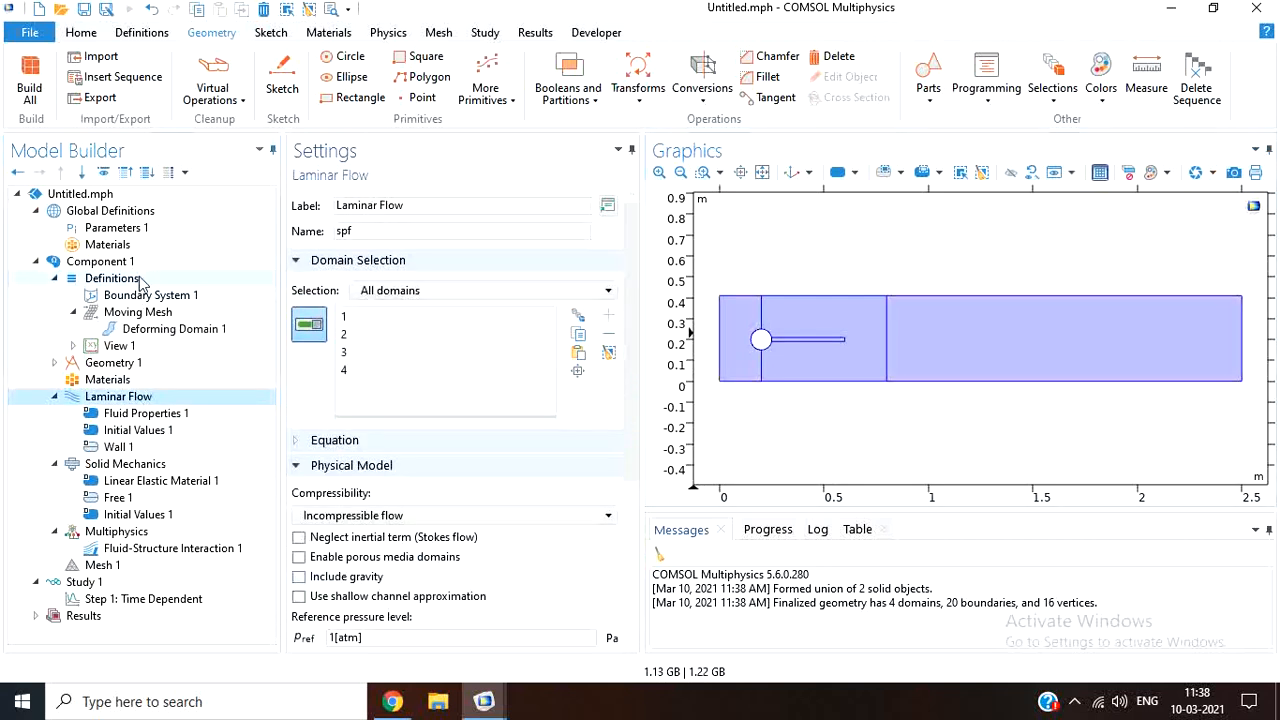
- Add a Step function to the component's definitions and open its location for editing
left_click(141, 283)
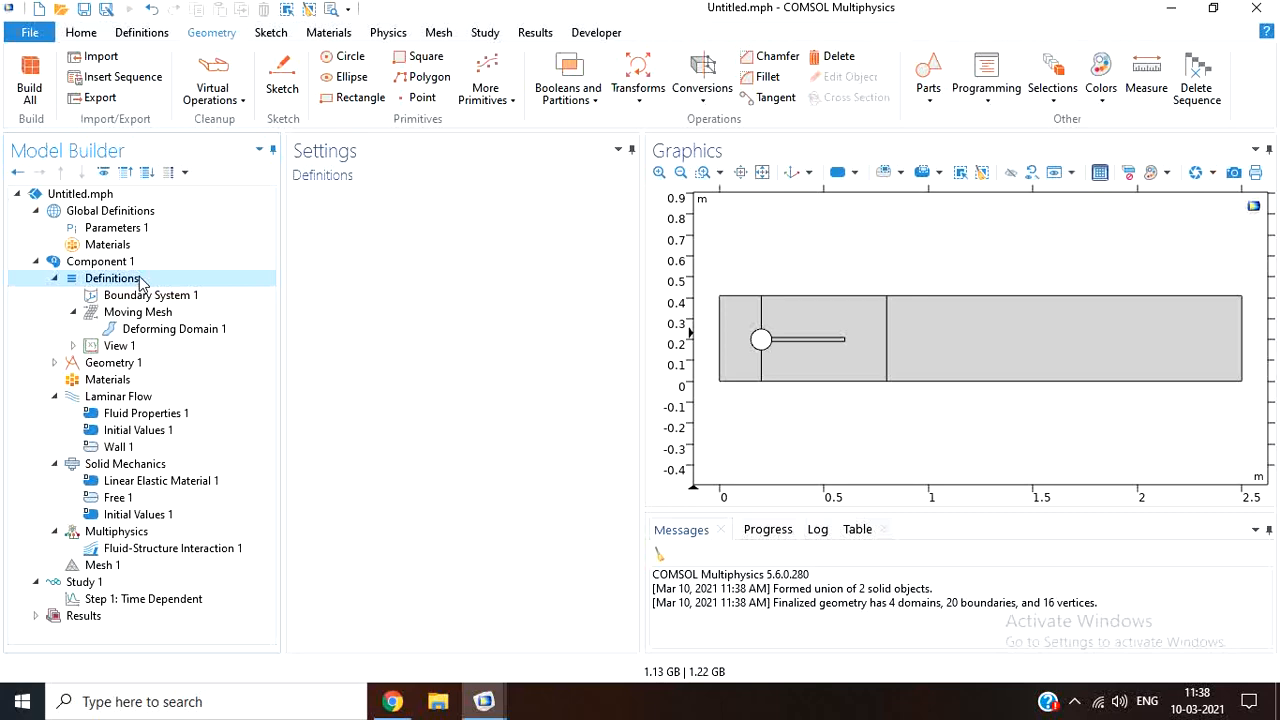
right_click(140, 283)
mouse_move(267, 246)
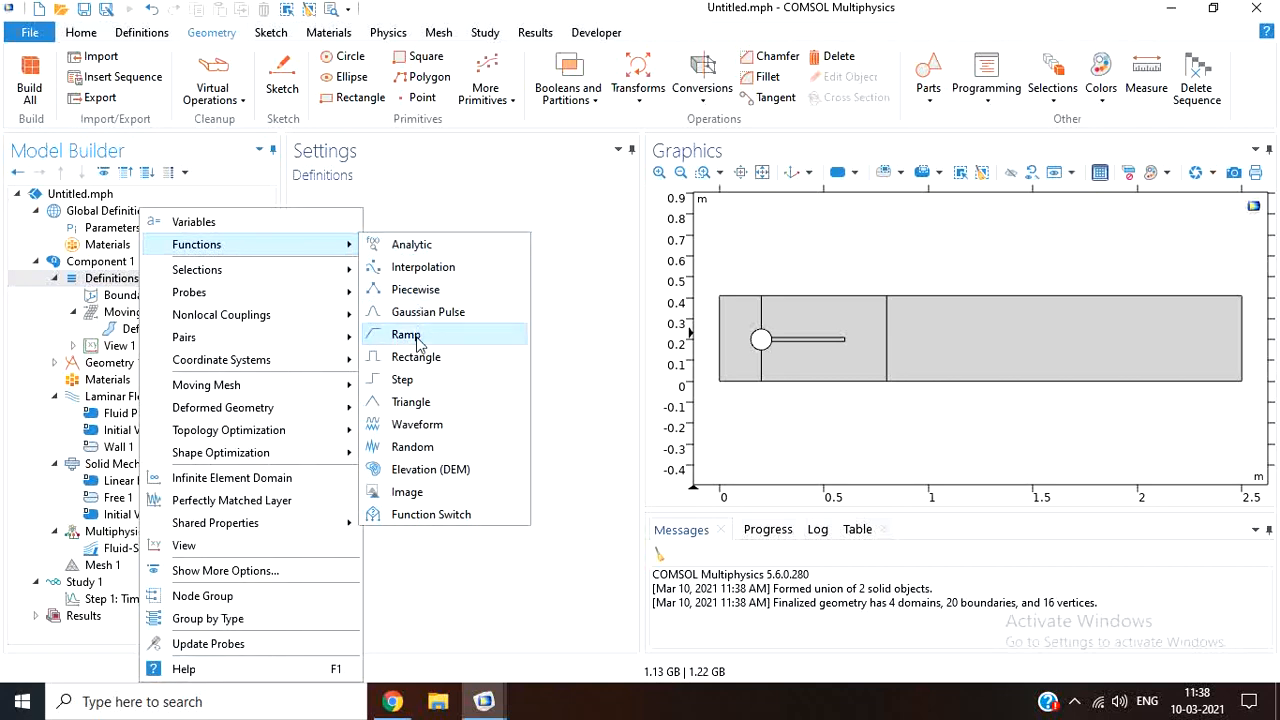
left_click(416, 386)
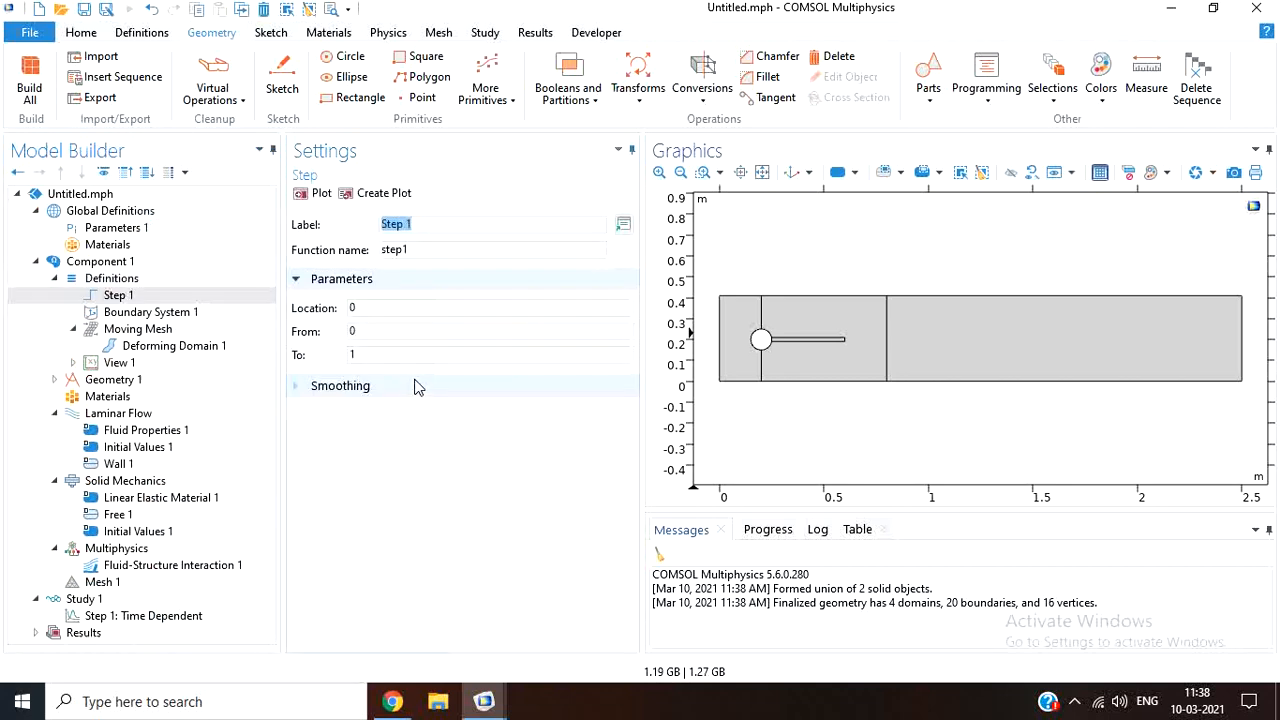
left_click(365, 307)
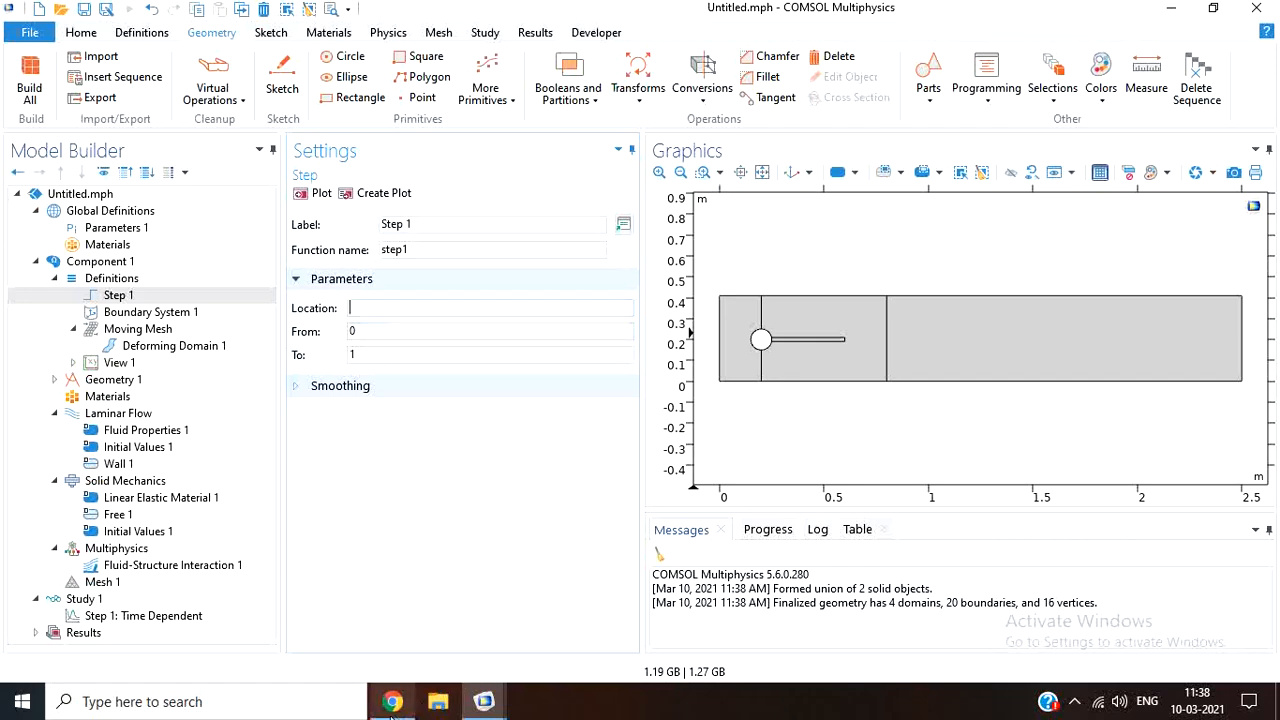
- Check the step function's location and smoothing settings in the tutorial PDF in the browser and in the completed model
left_click(392, 701)
scroll(467, 453, "down", 6)
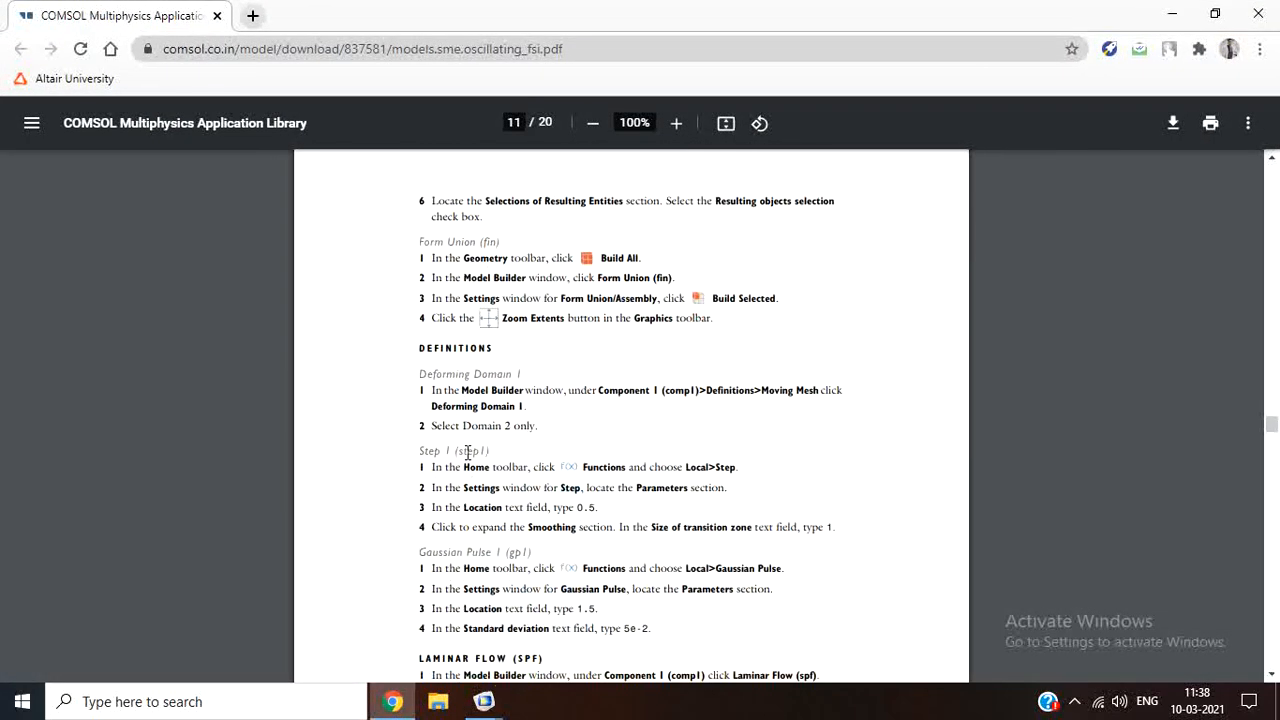
mouse_move(484, 701)
left_click(400, 612)
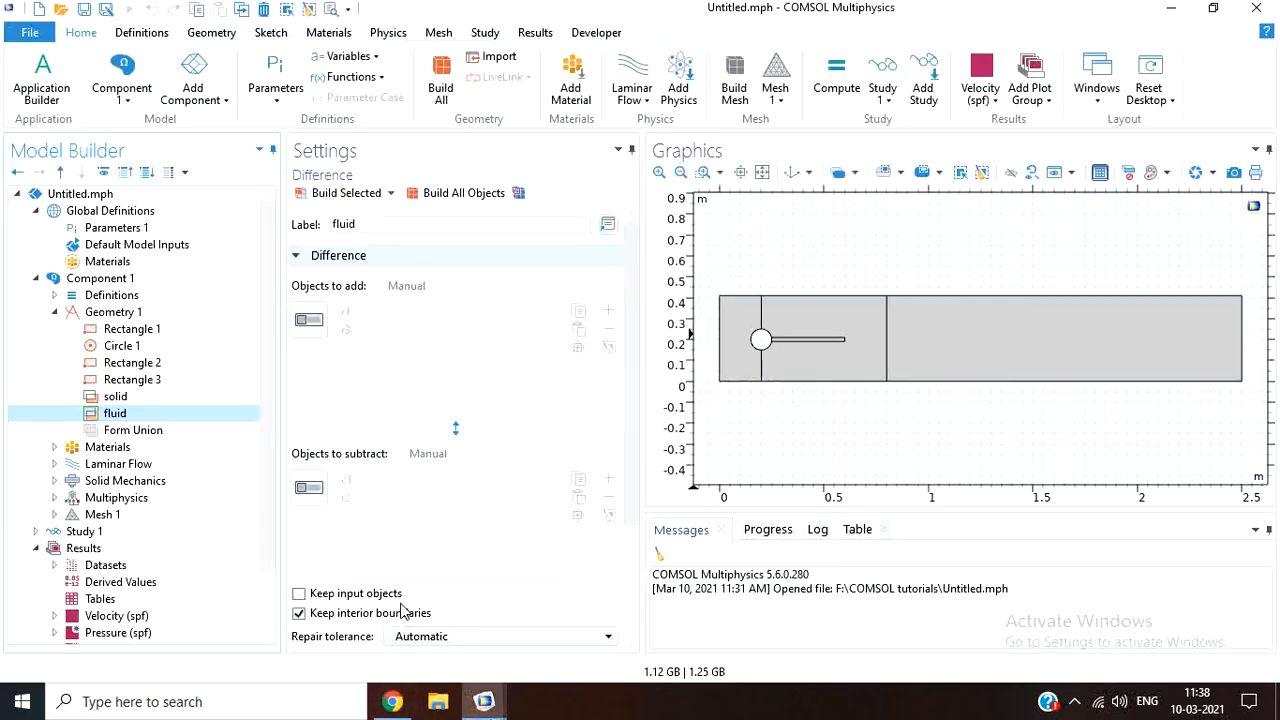
left_click(55, 295)
left_click(130, 316)
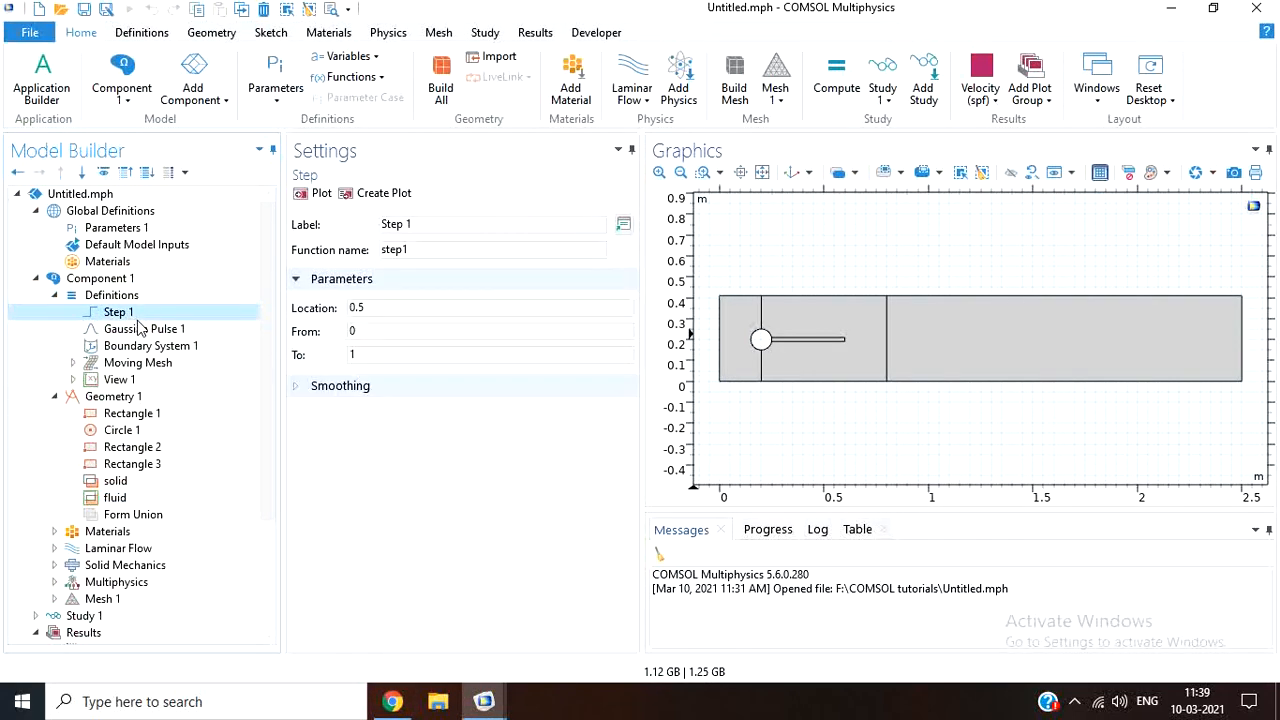
left_click(348, 385)
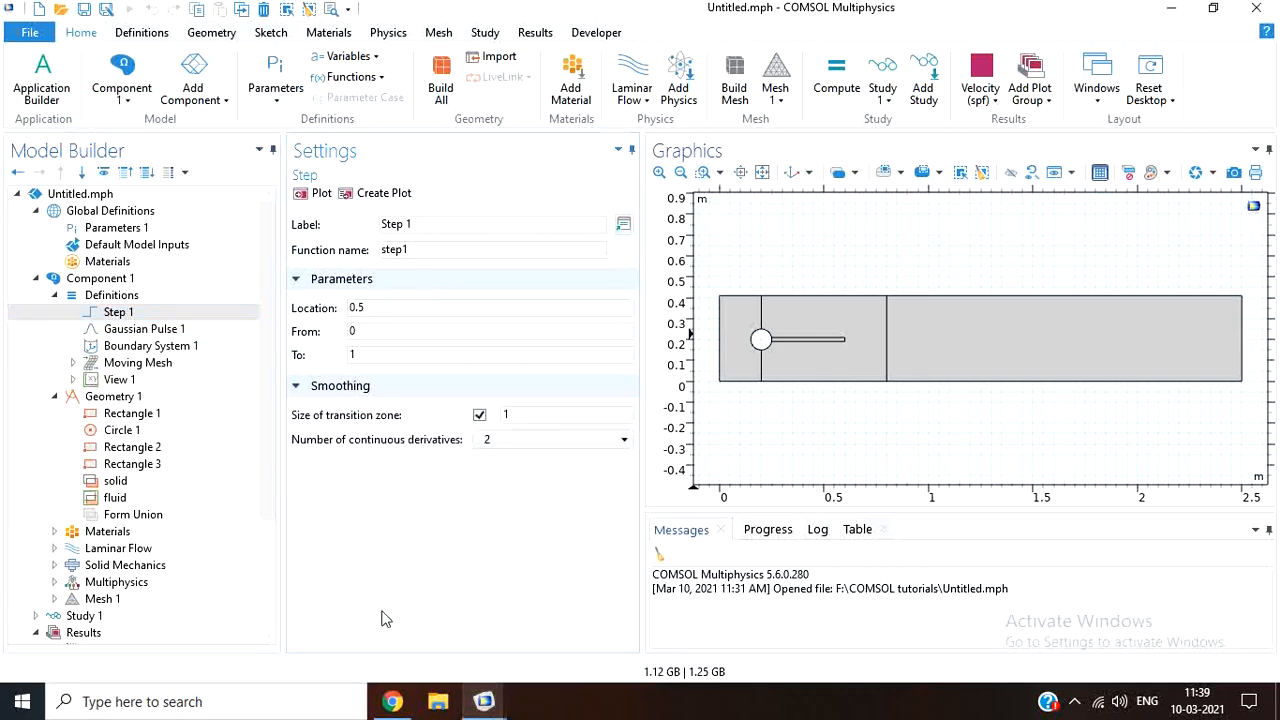
left_click(486, 702)
left_click(540, 618)
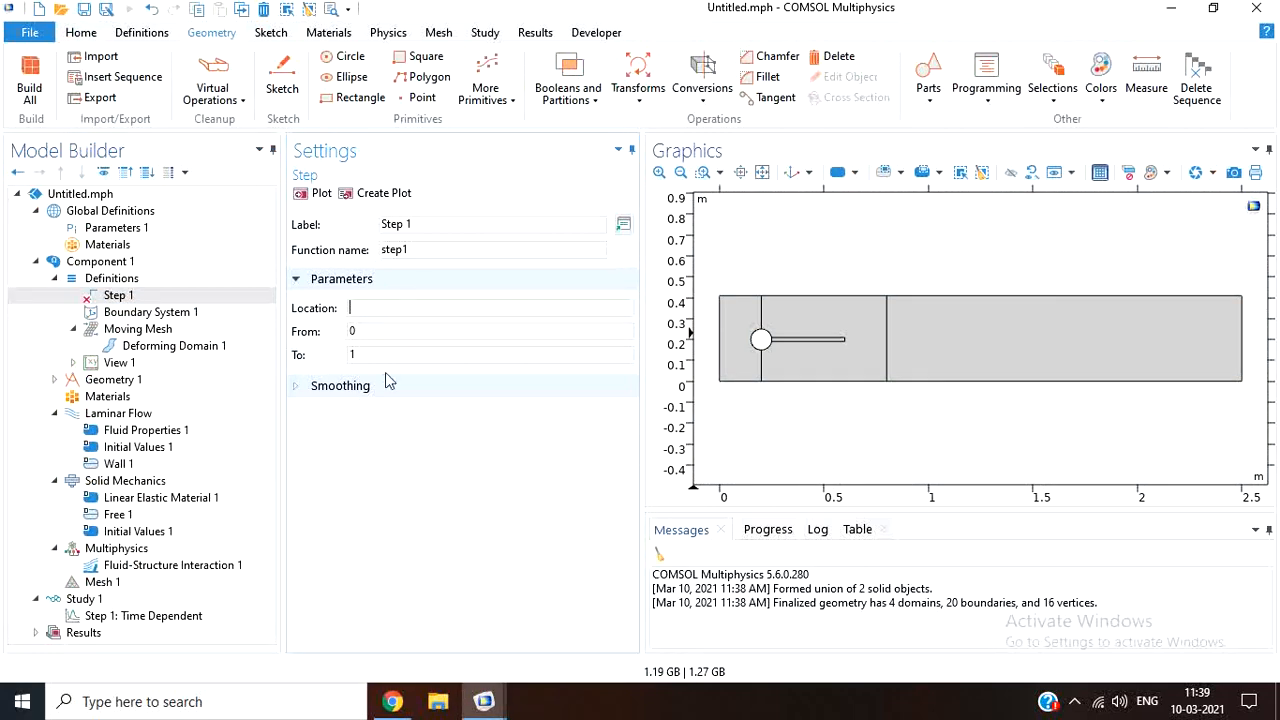
- Set the step function's location to 0.5 and its transition zone size to 1, and plot it
left_click(372, 310)
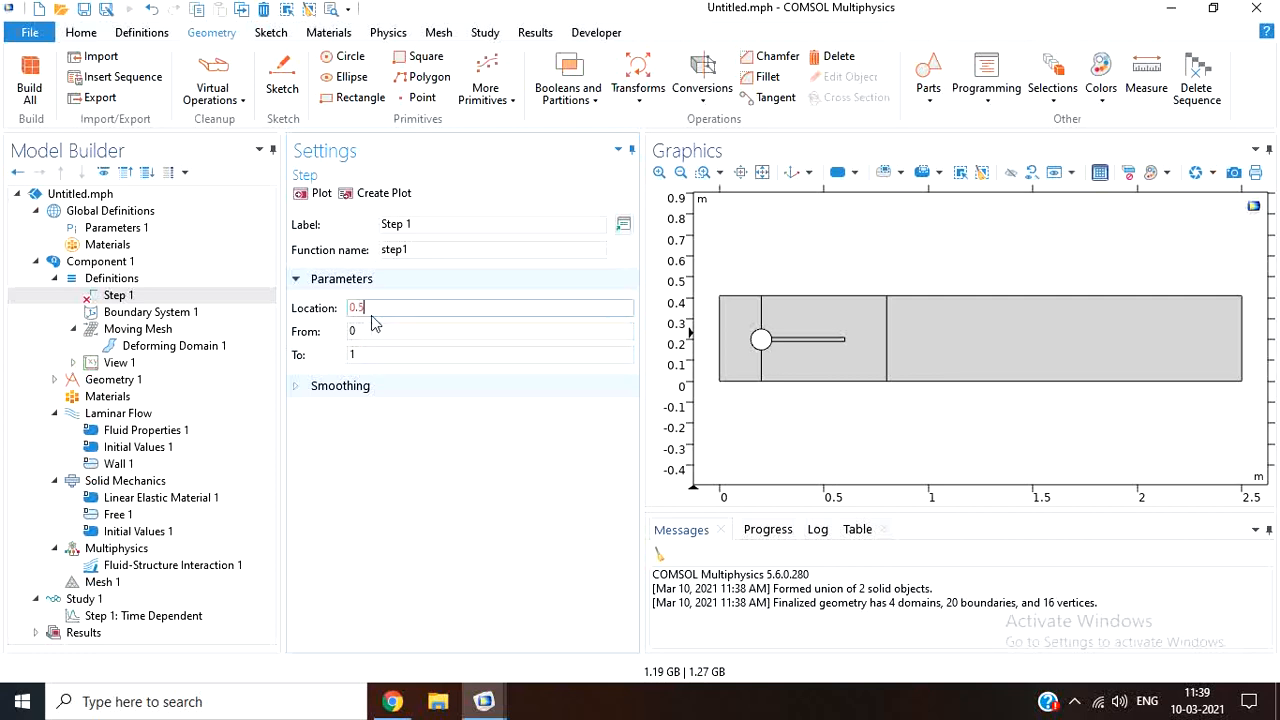
left_click(357, 386)
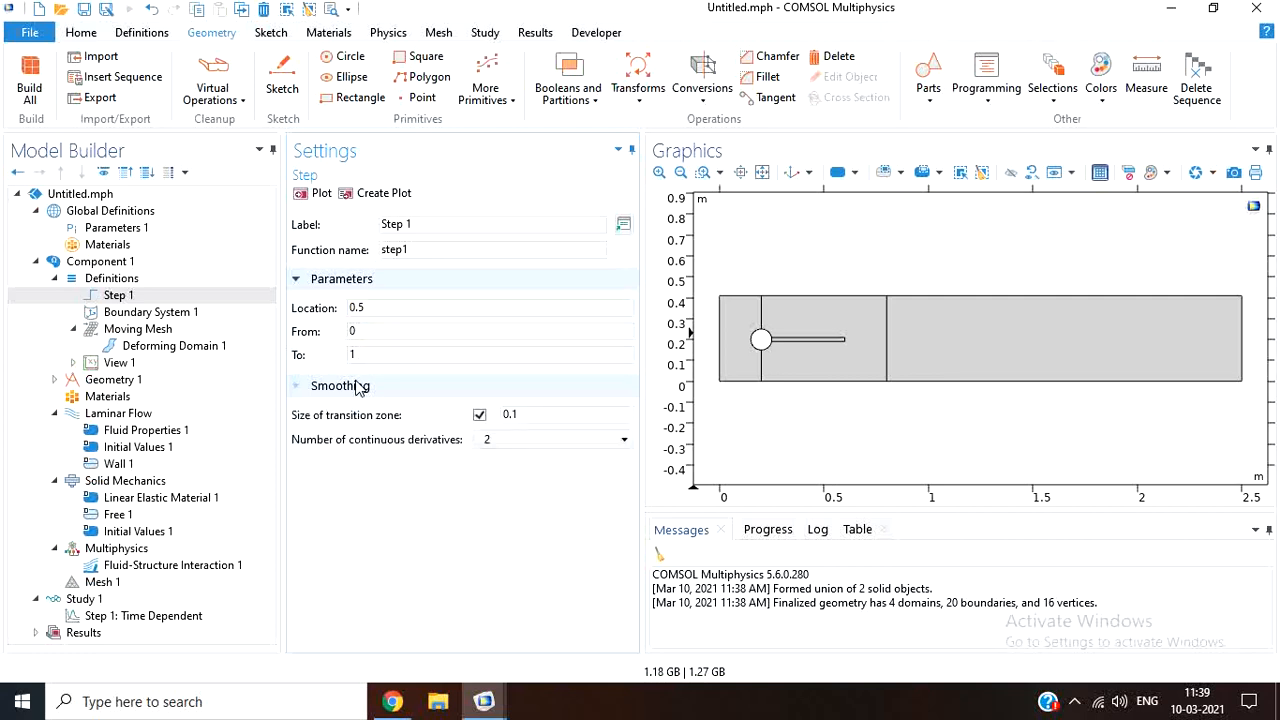
left_click(479, 415)
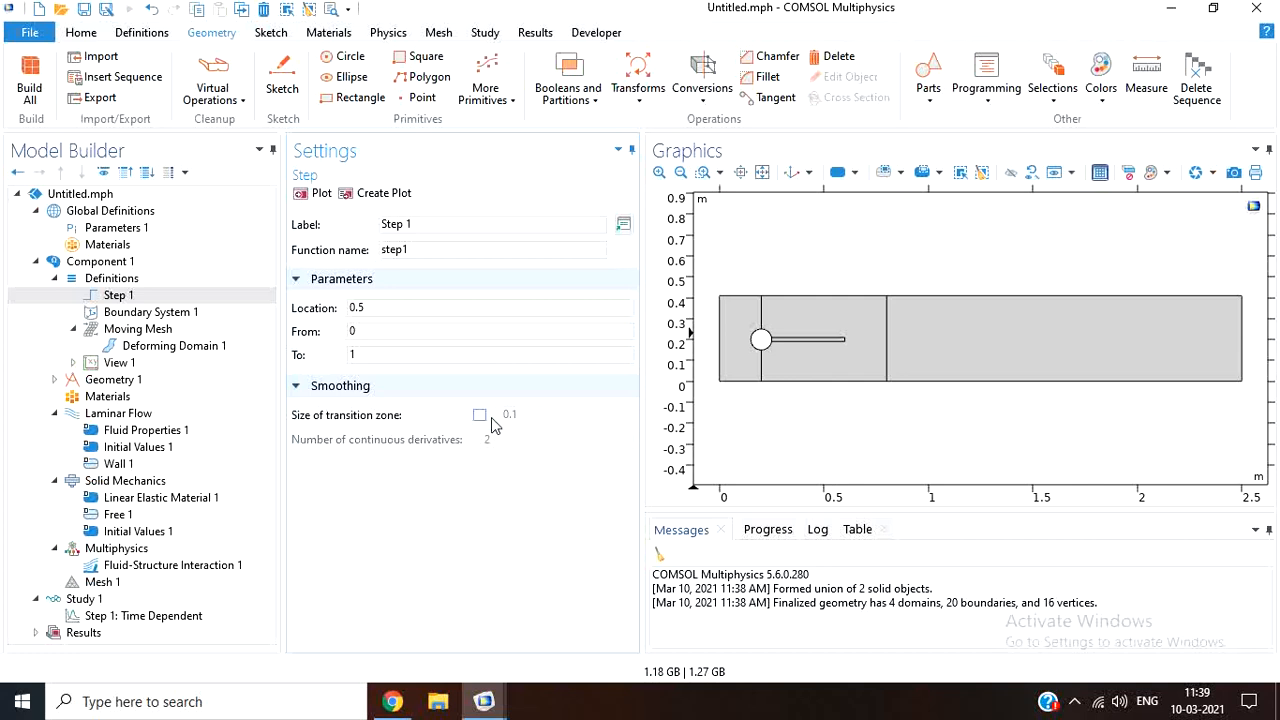
left_click(480, 415)
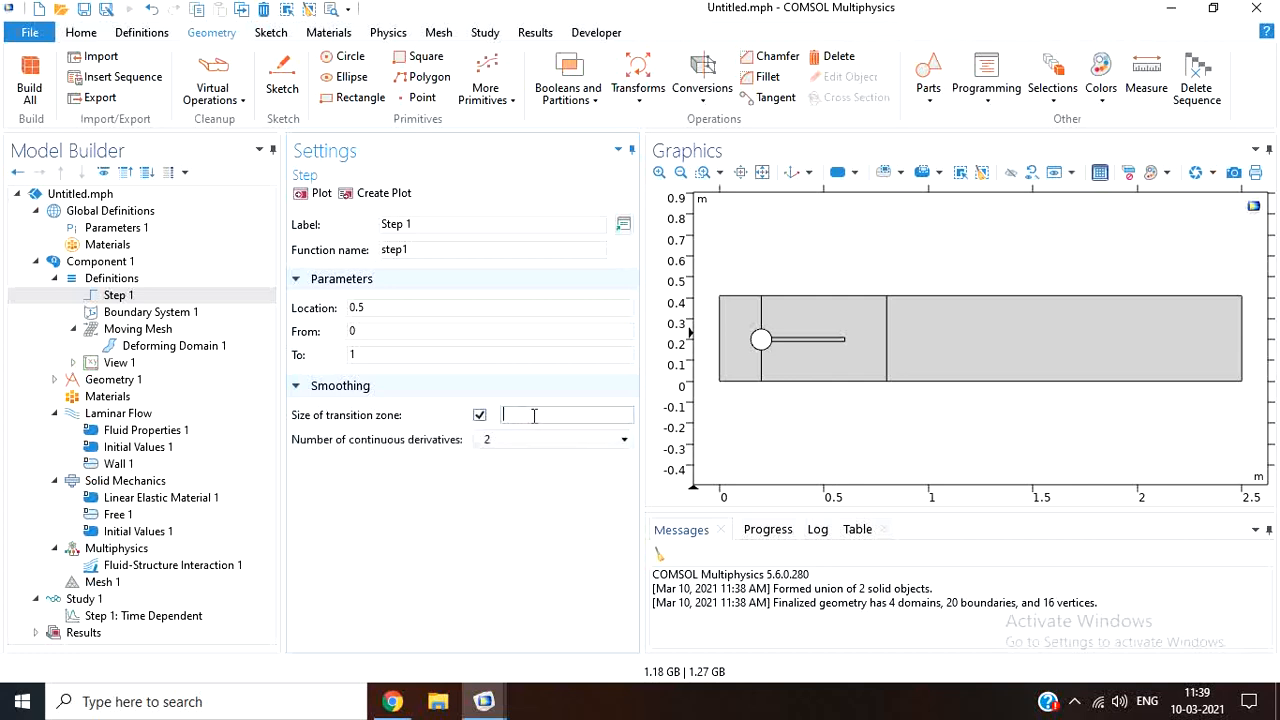
left_click(320, 194)
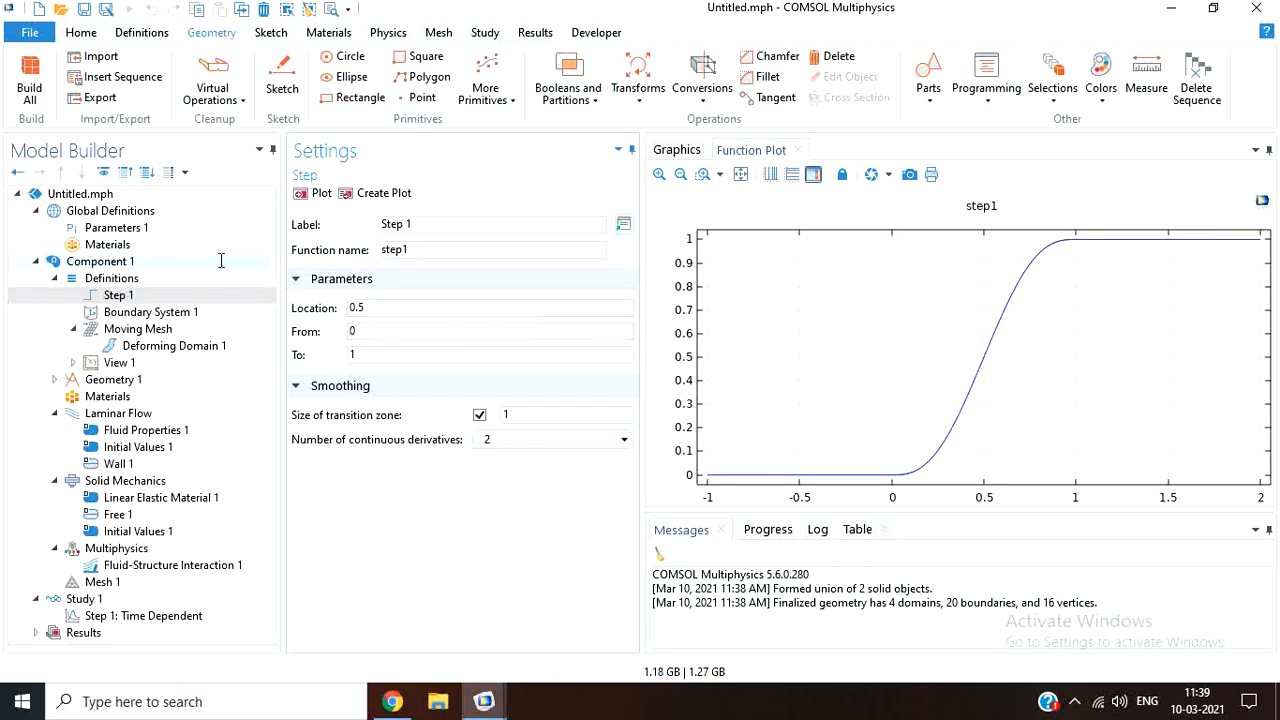
- Add a Gaussian Pulse function to the definitions with location 1.5 and standard deviation 5e-2, and plot it
left_click(167, 285)
right_click(167, 285)
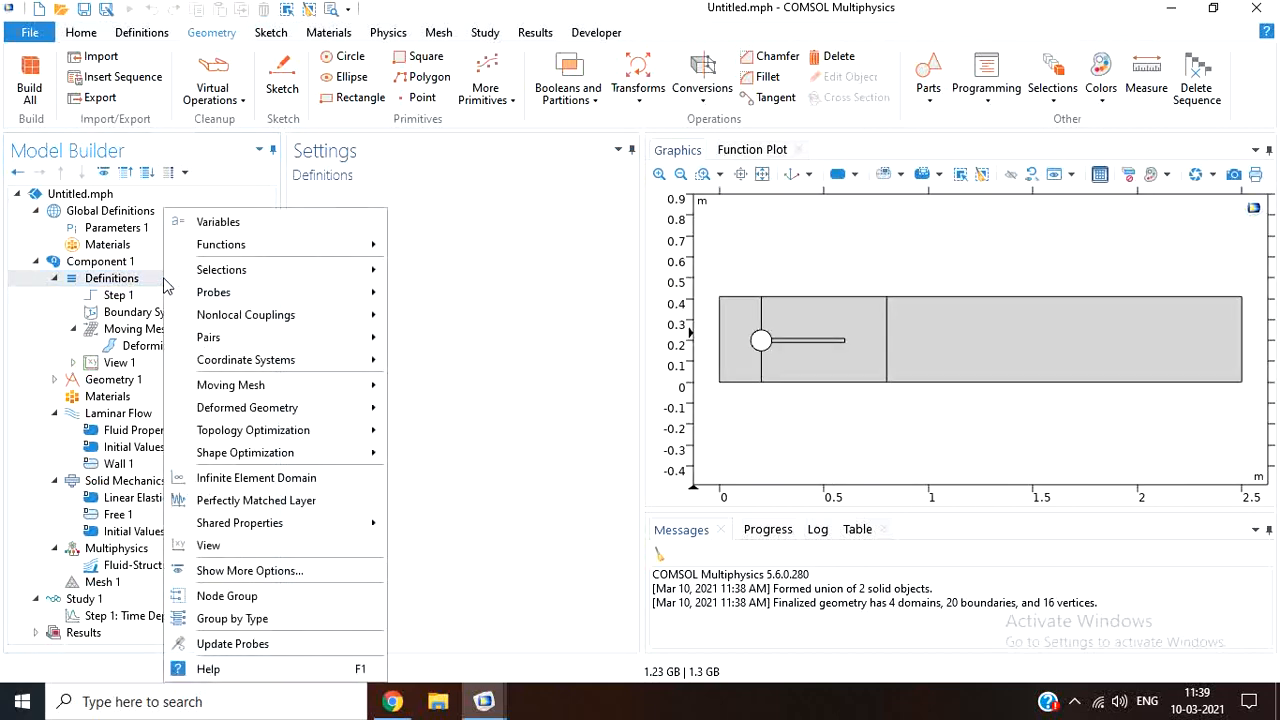
mouse_move(280, 245)
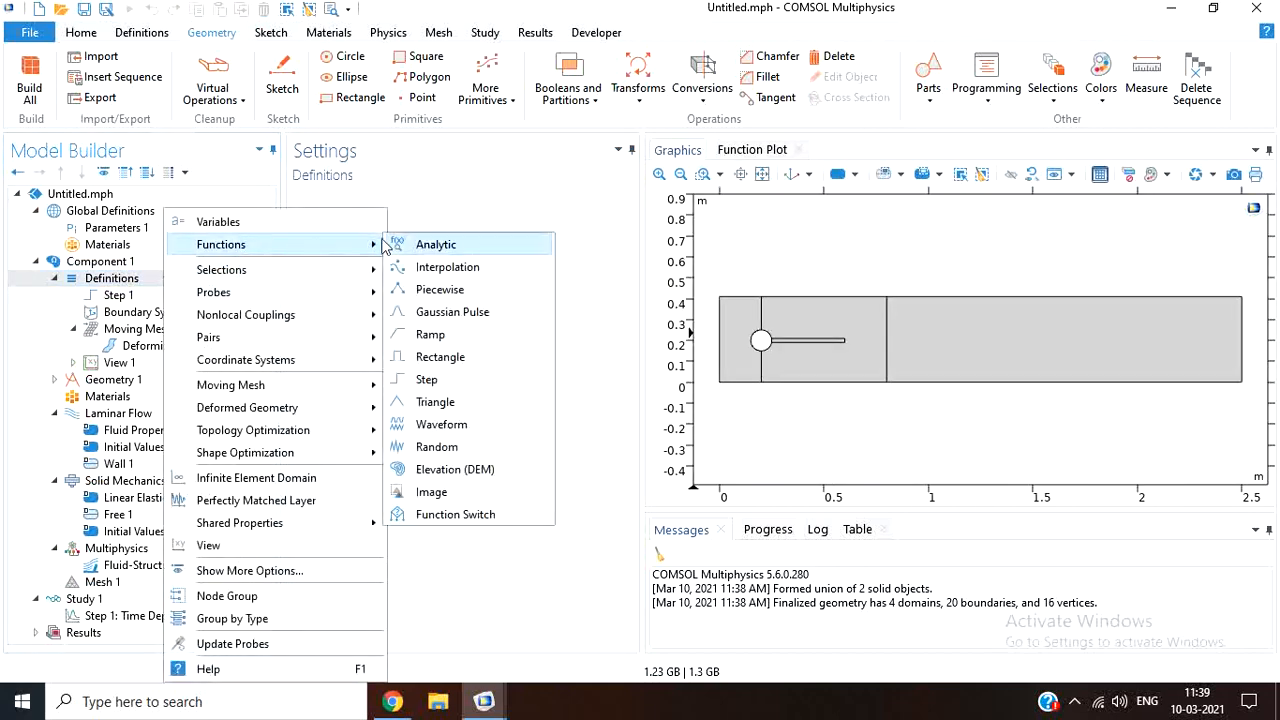
left_click(463, 313)
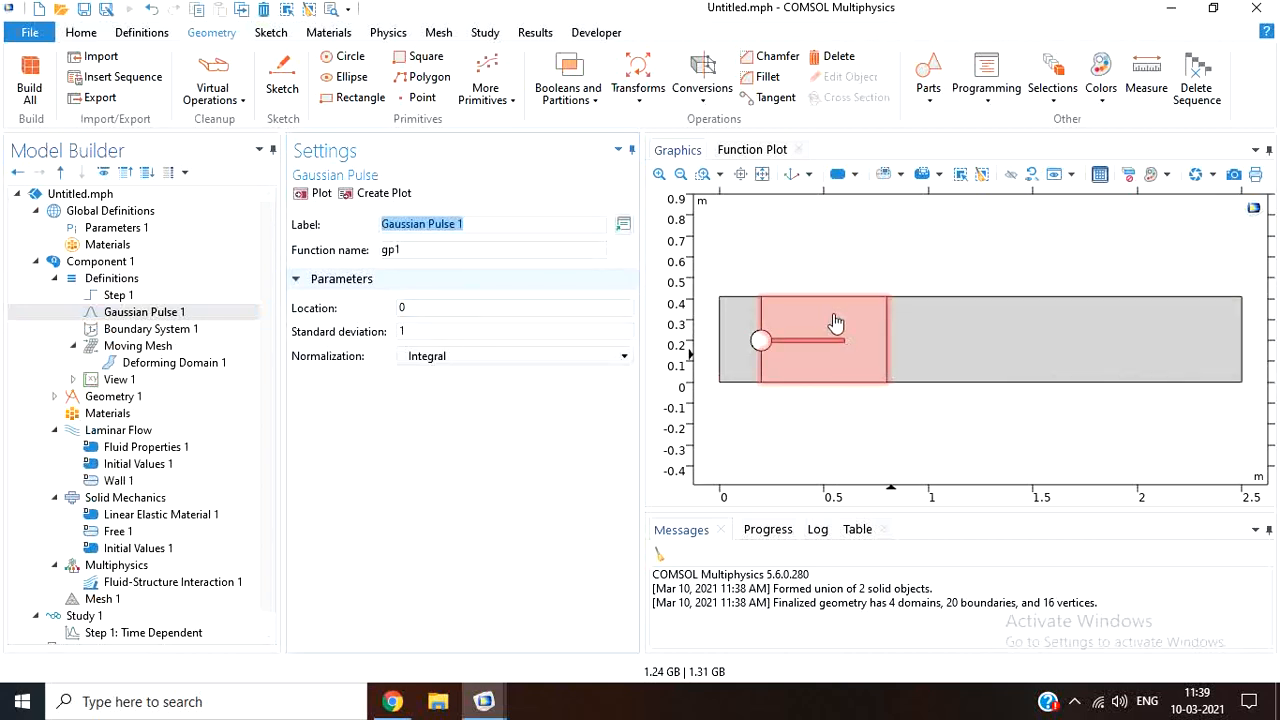
left_click(420, 307)
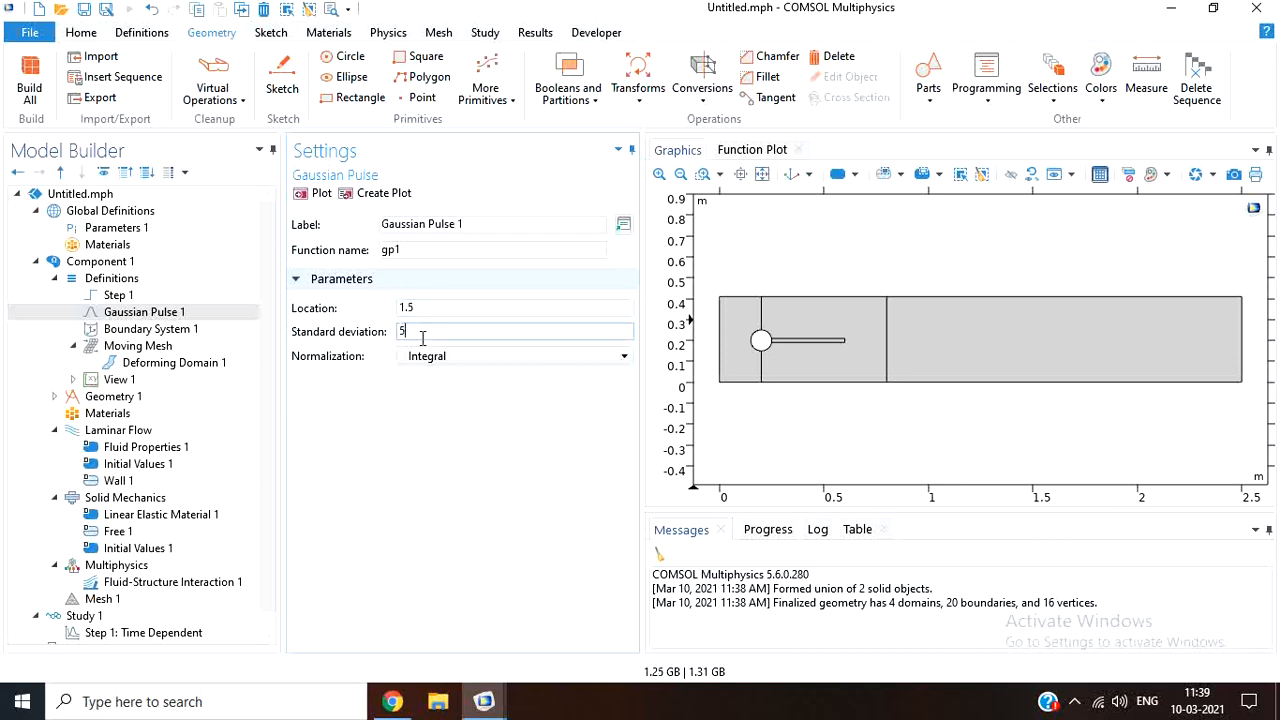
left_click(316, 193)
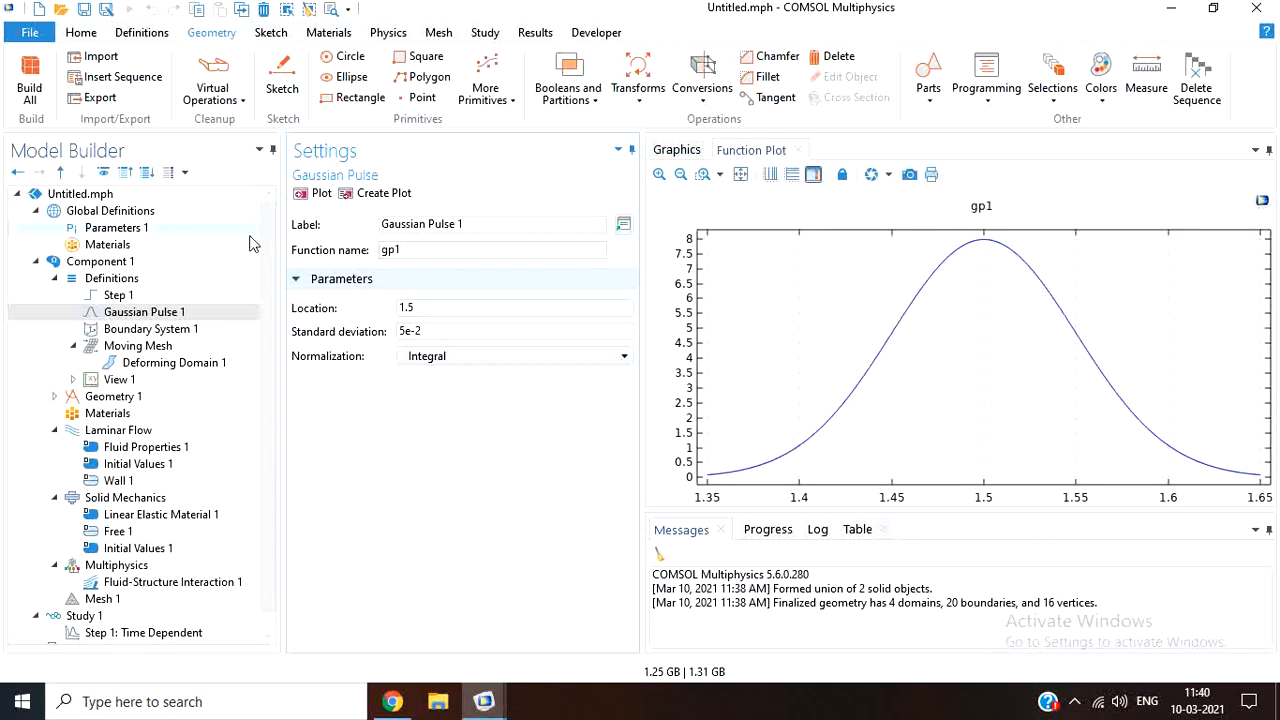
- Restrict the Laminar Flow physics to the fluid domain selection
left_click(56, 279)
left_click(113, 333)
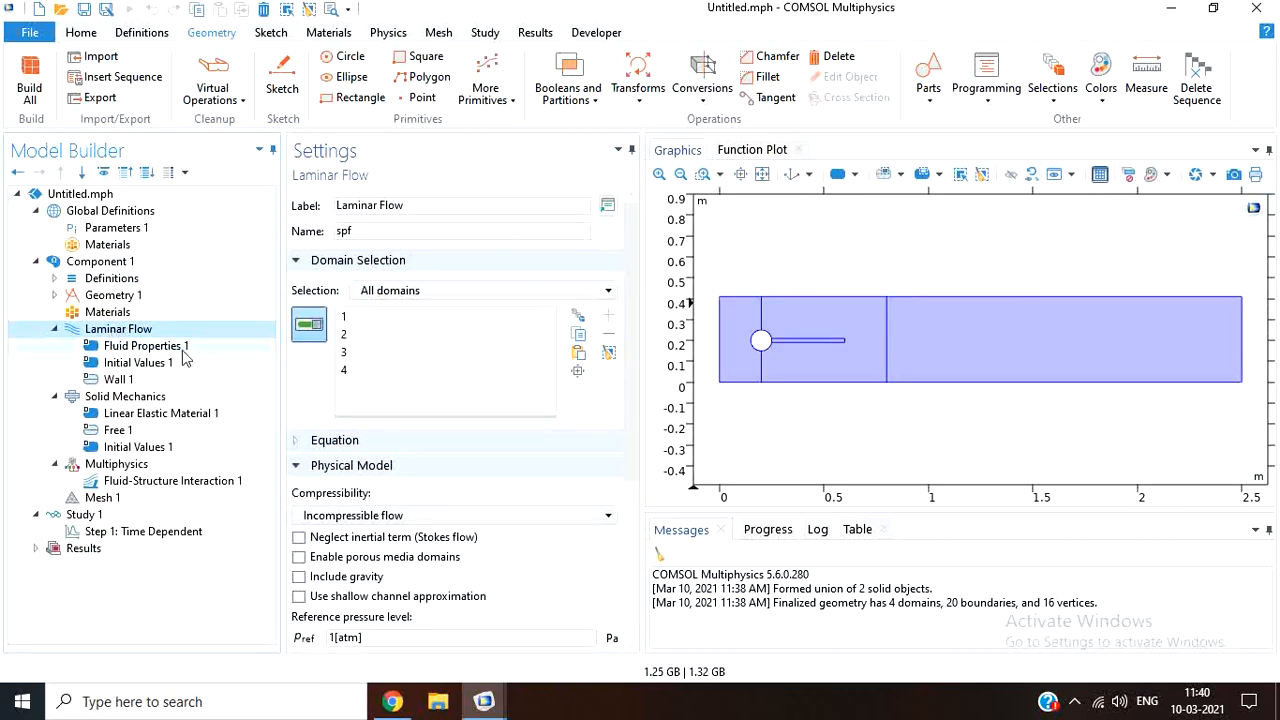
left_click(402, 292)
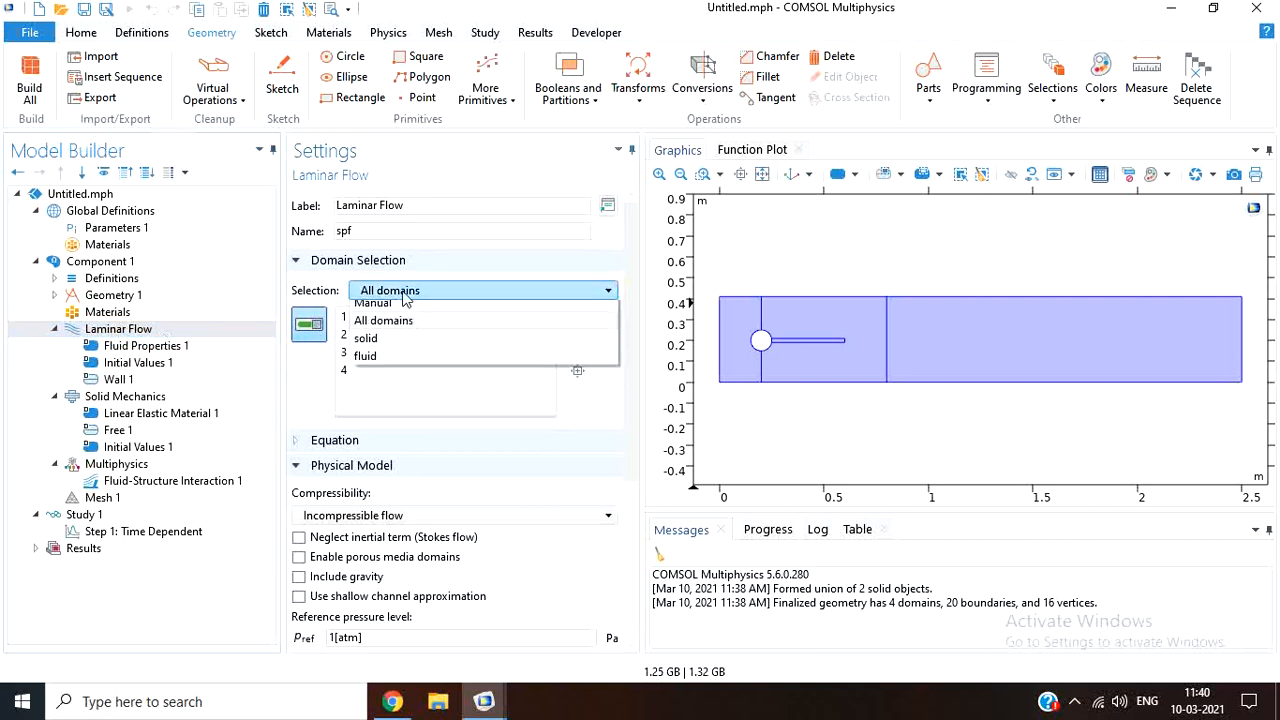
left_click(404, 357)
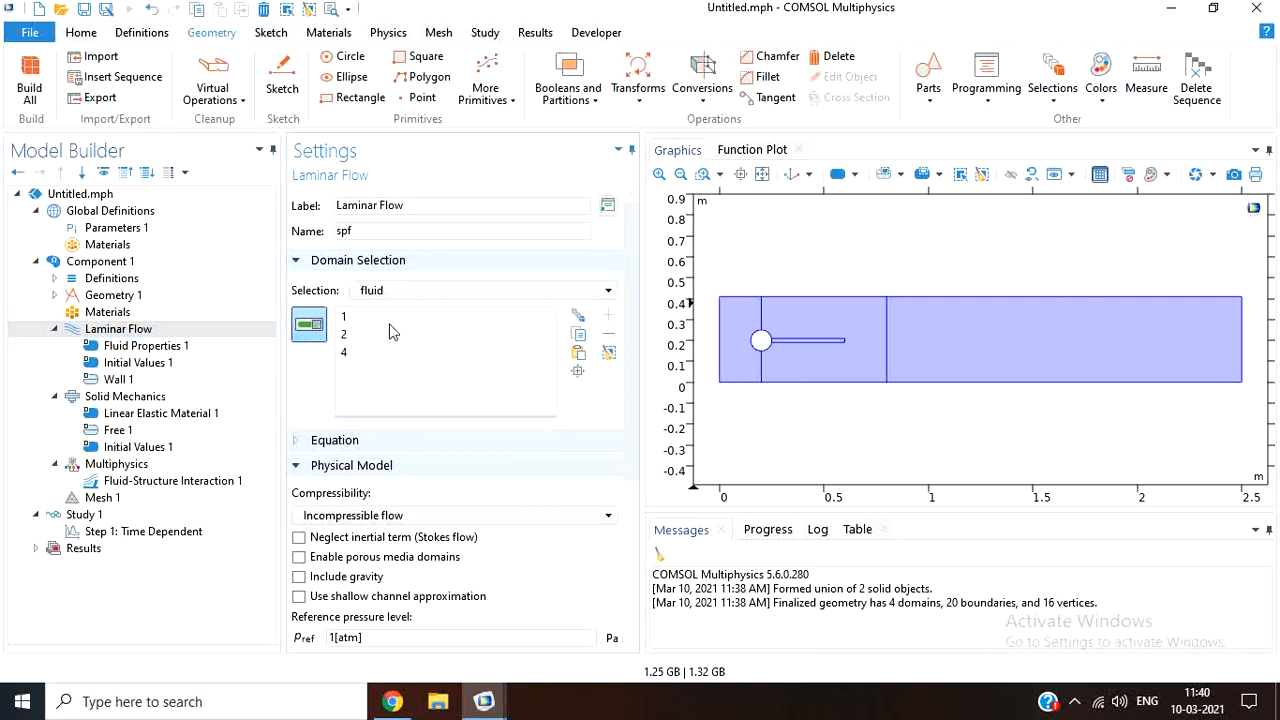
left_click(404, 289)
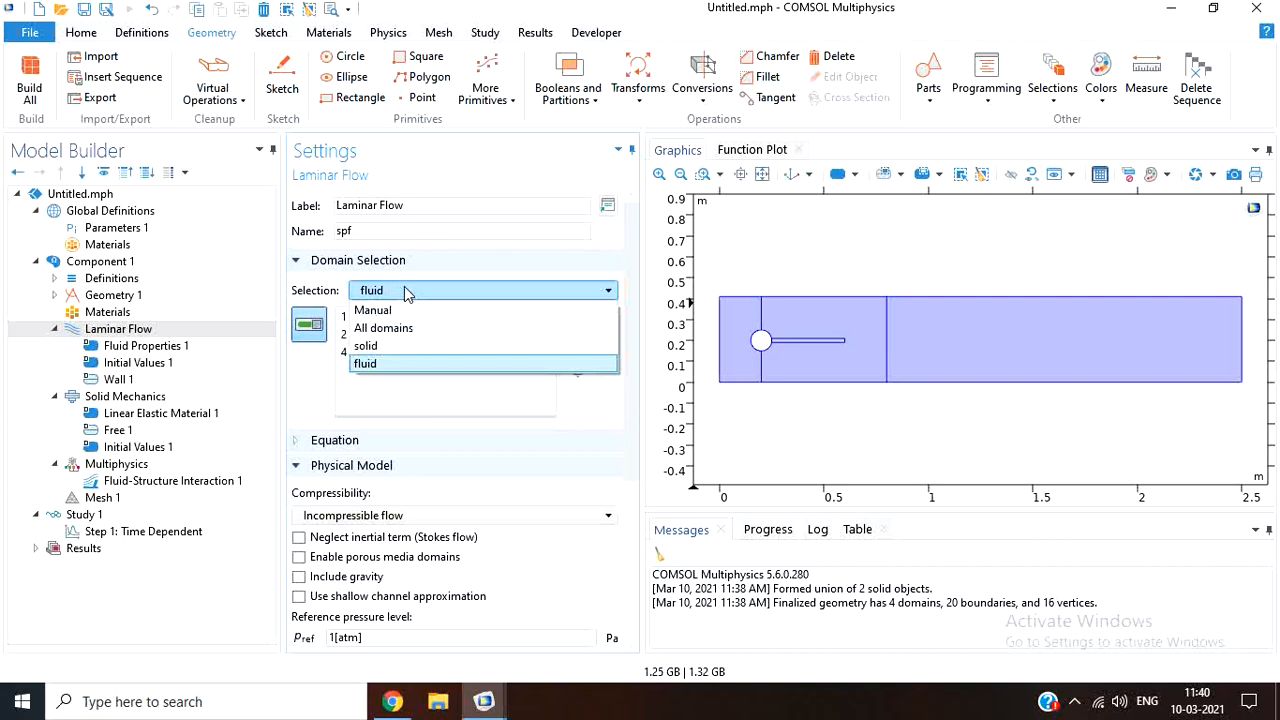
left_click(408, 363)
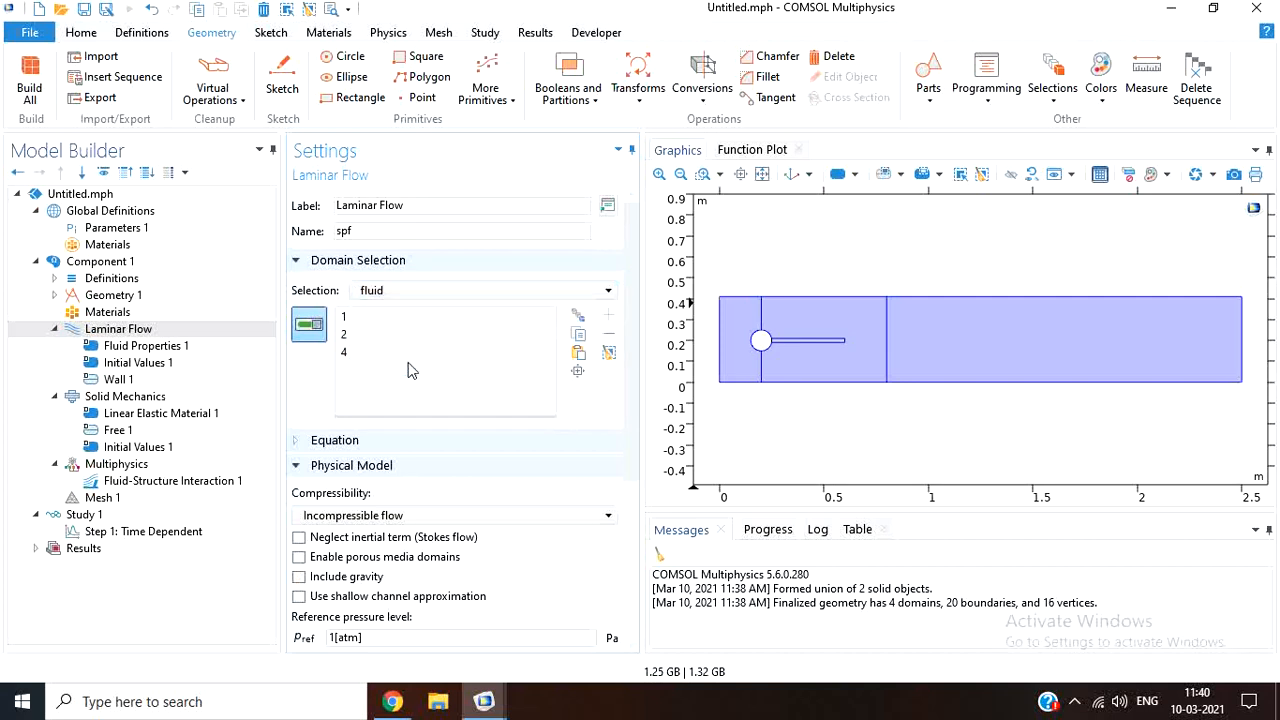
- Add an Inlet condition to Laminar Flow on the channel's left boundary
right_click(166, 331)
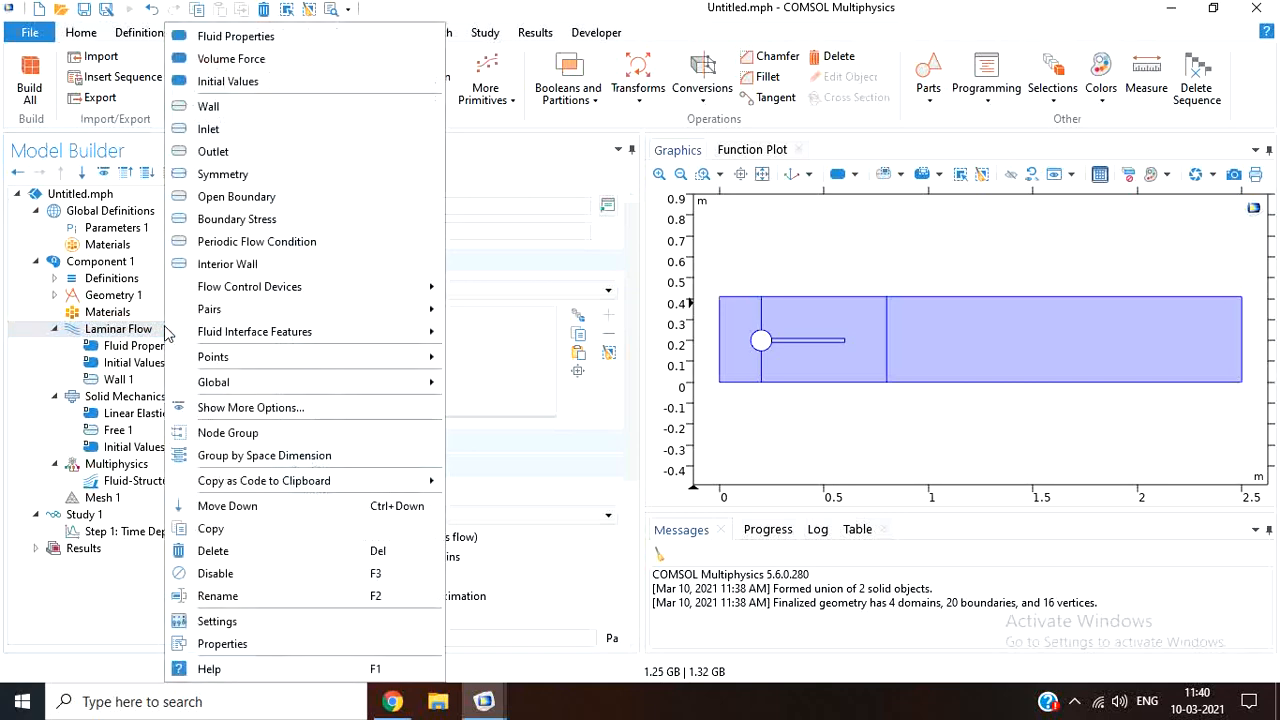
left_click(340, 145)
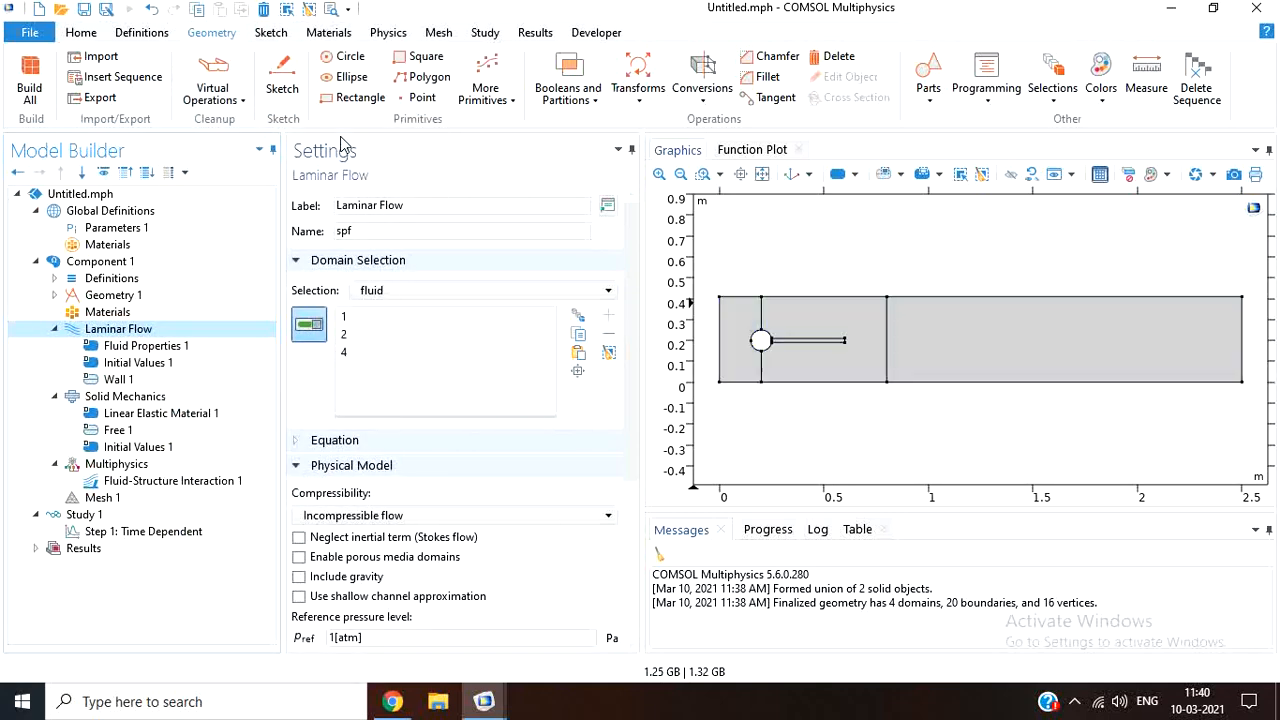
left_click(720, 360)
- Copy the normal inflow velocity expression from Inlet 1 of the completed model
left_click(386, 597)
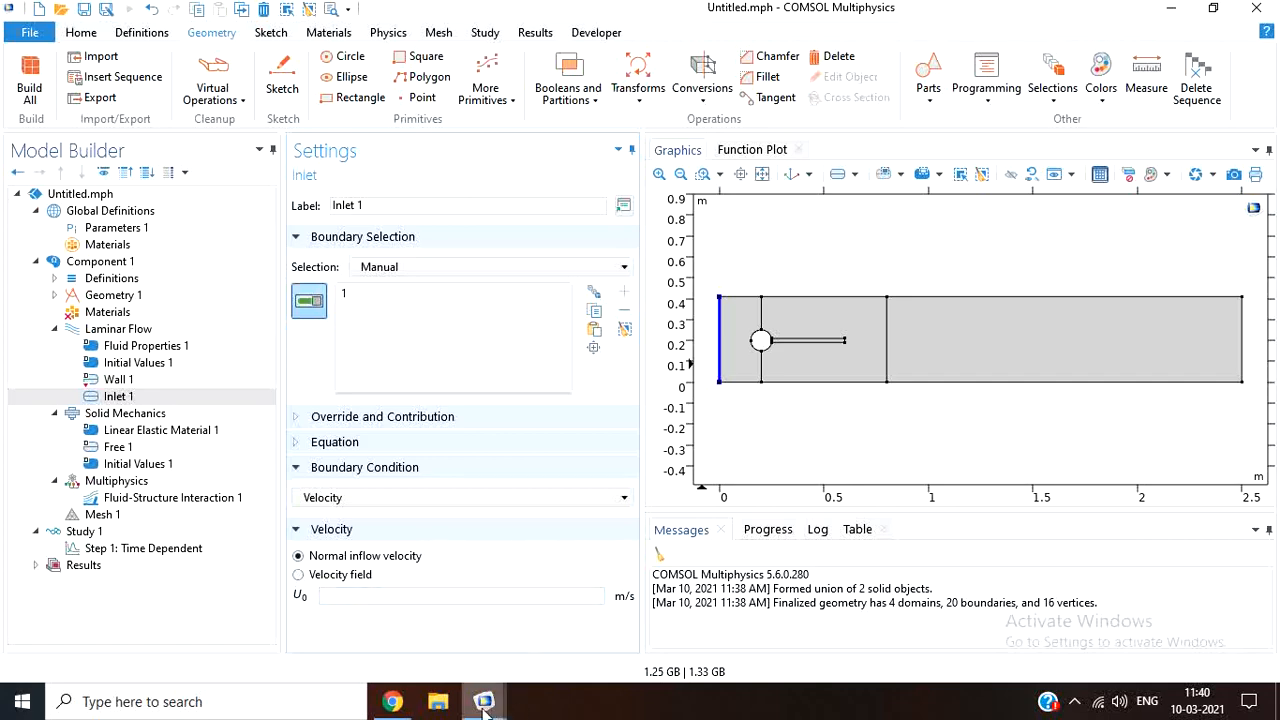
mouse_move(486, 700)
left_click(389, 597)
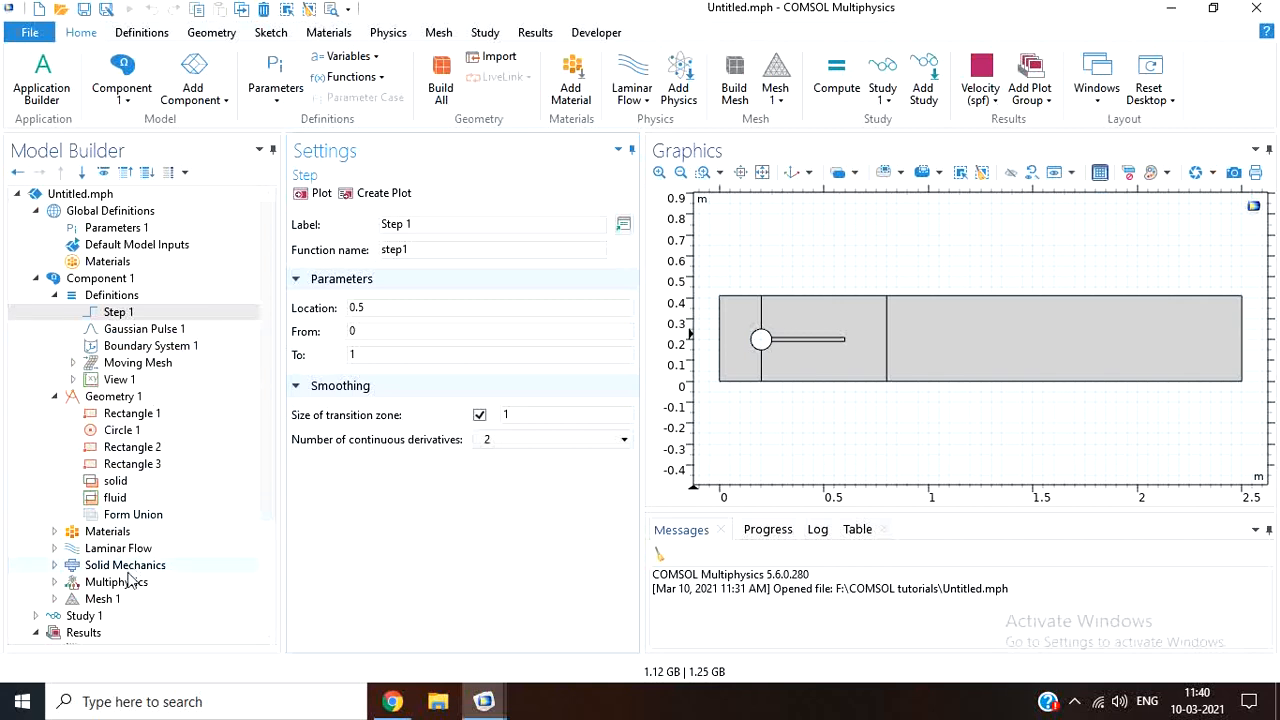
left_click(54, 549)
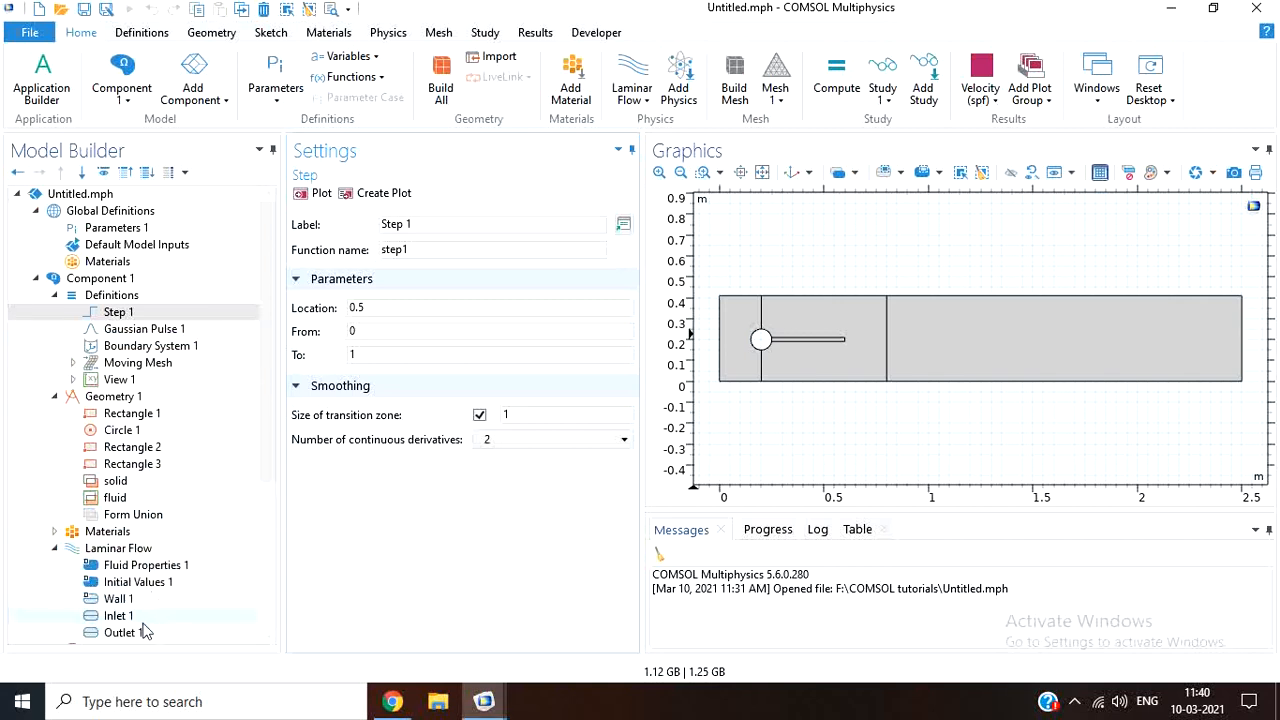
left_click(116, 614)
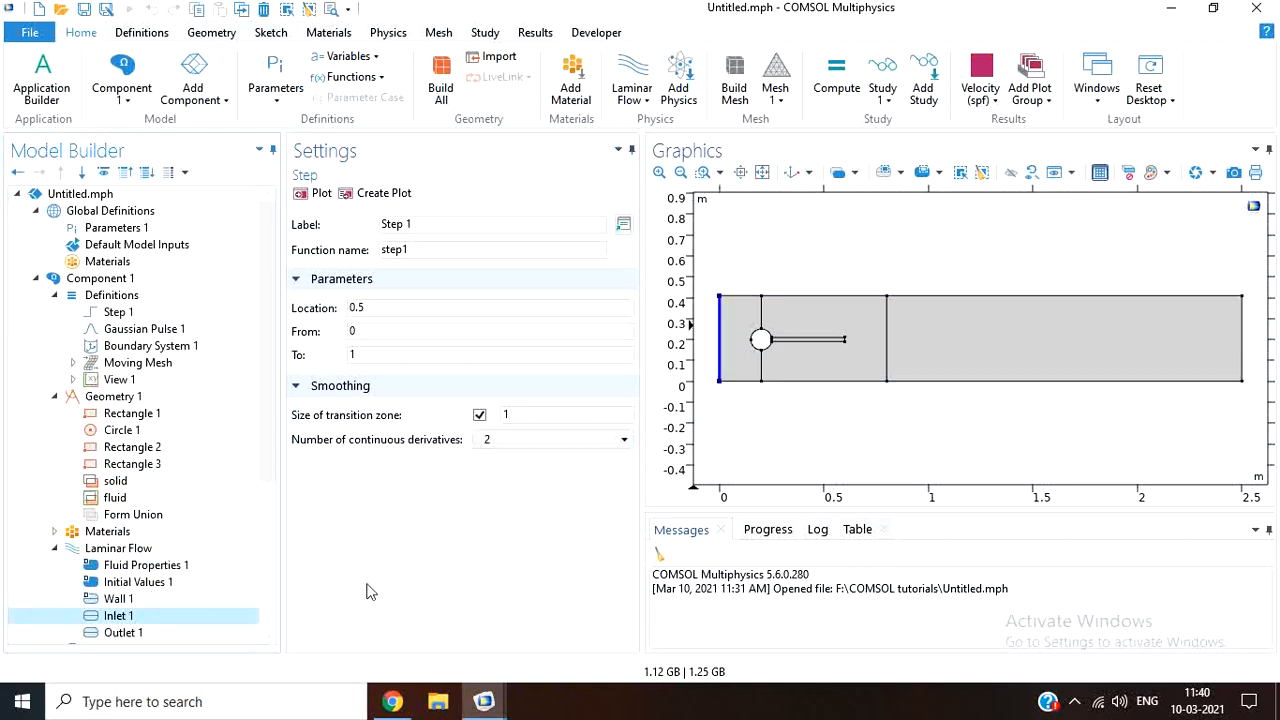
key("ctrl+a")
key("ctrl+c")
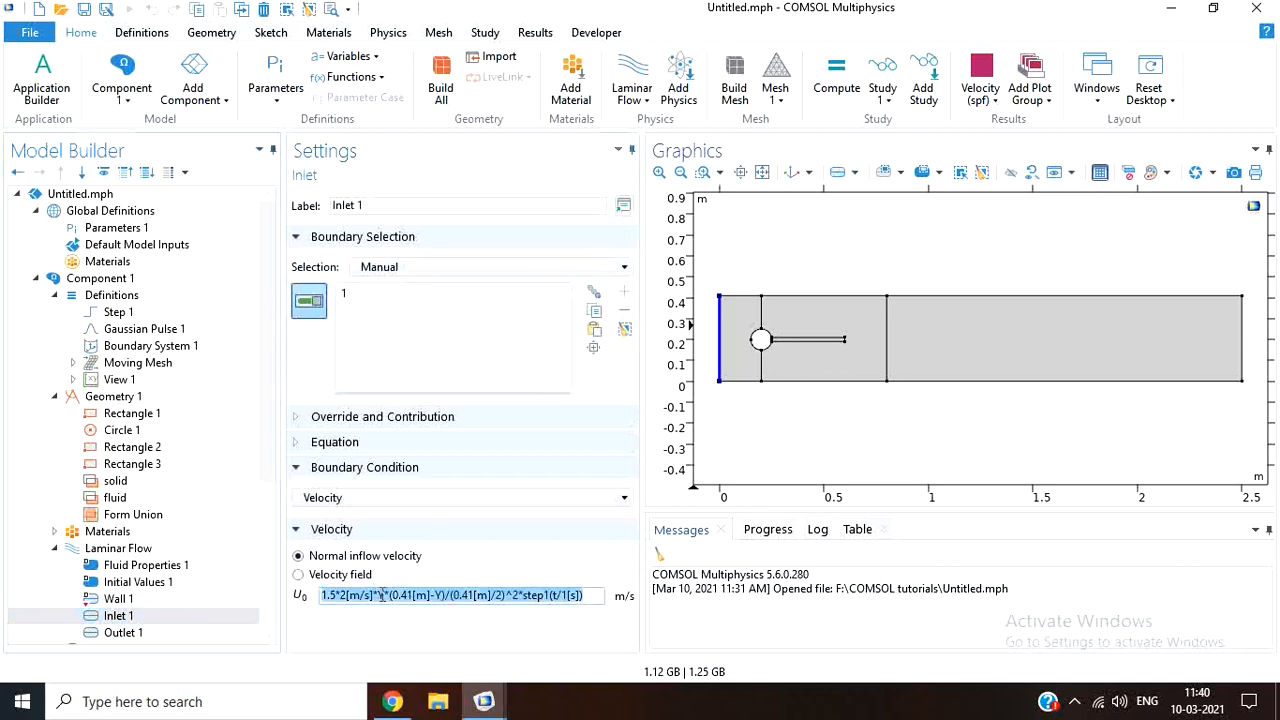
- Set the new model's normal inflow velocity to 1.5*2[m/s]*Y*(0.41[m]-Y)/(0.41[m]/2)^2*step1(t/1[s])
mouse_move(484, 700)
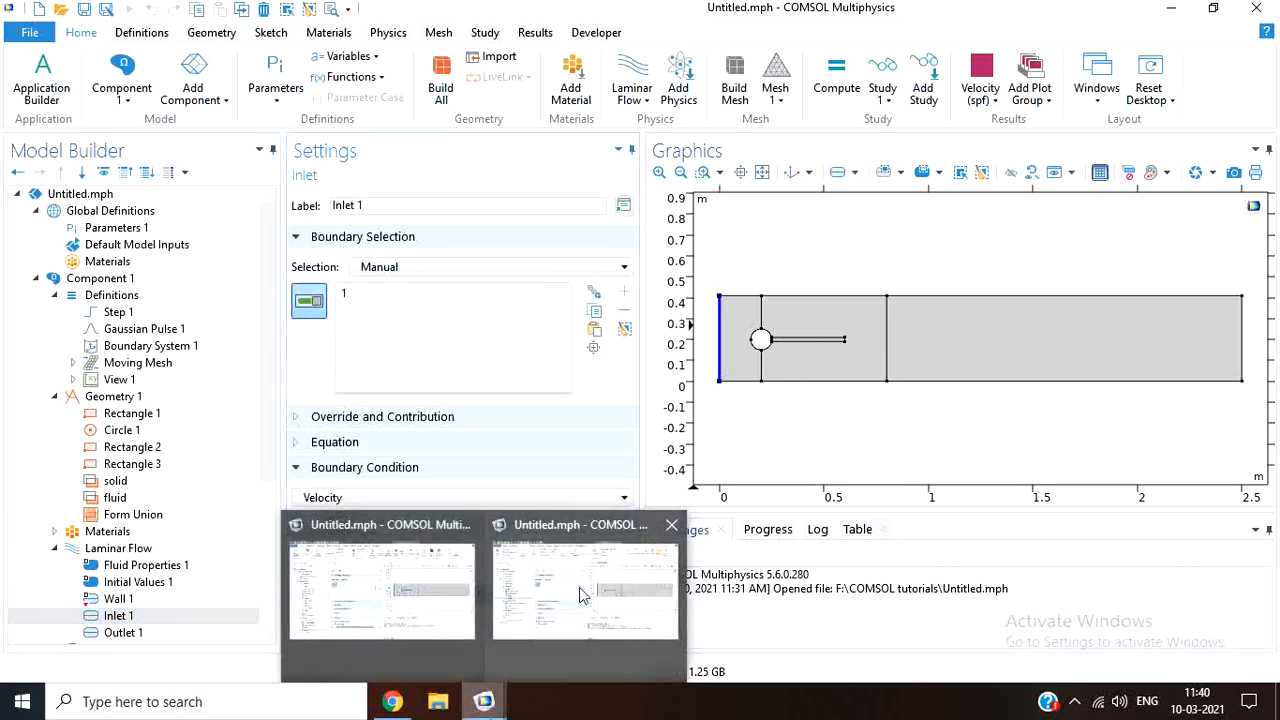
left_click(587, 591)
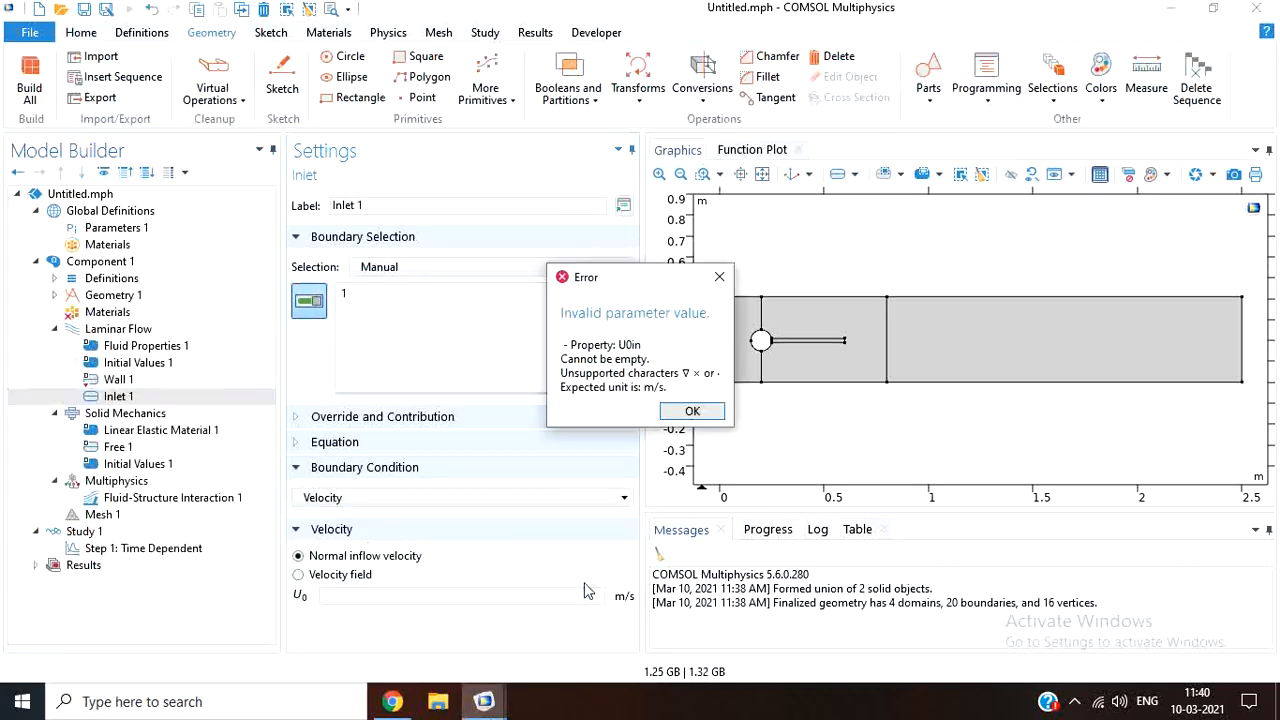
left_click(690, 412)
key("ctrl+v")
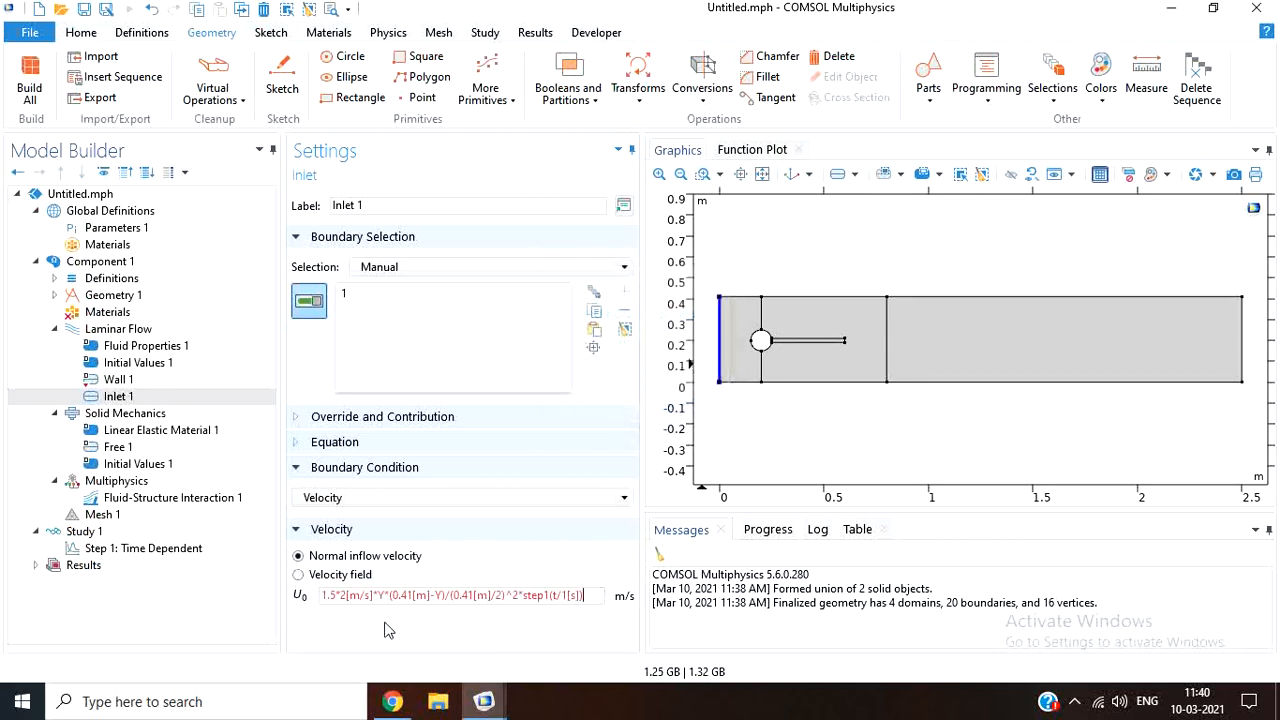
key("Tab")
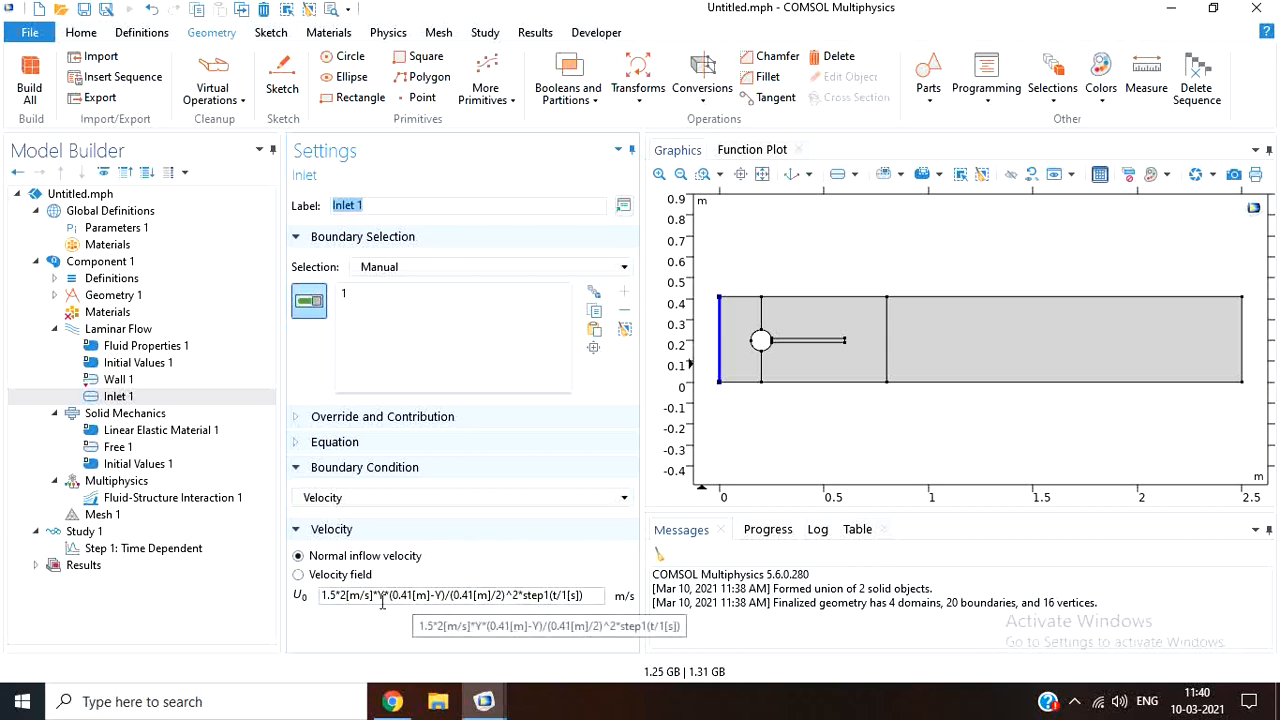
- Add an Analytic function to the definitions with the inlet velocity's spatial part, 1.5*2[m/s]*Y*(0.41[m]-Y)/(0.41[m]/2)^2, as its expression
left_click_drag(323, 597, 518, 597)
key("ctrl+c")
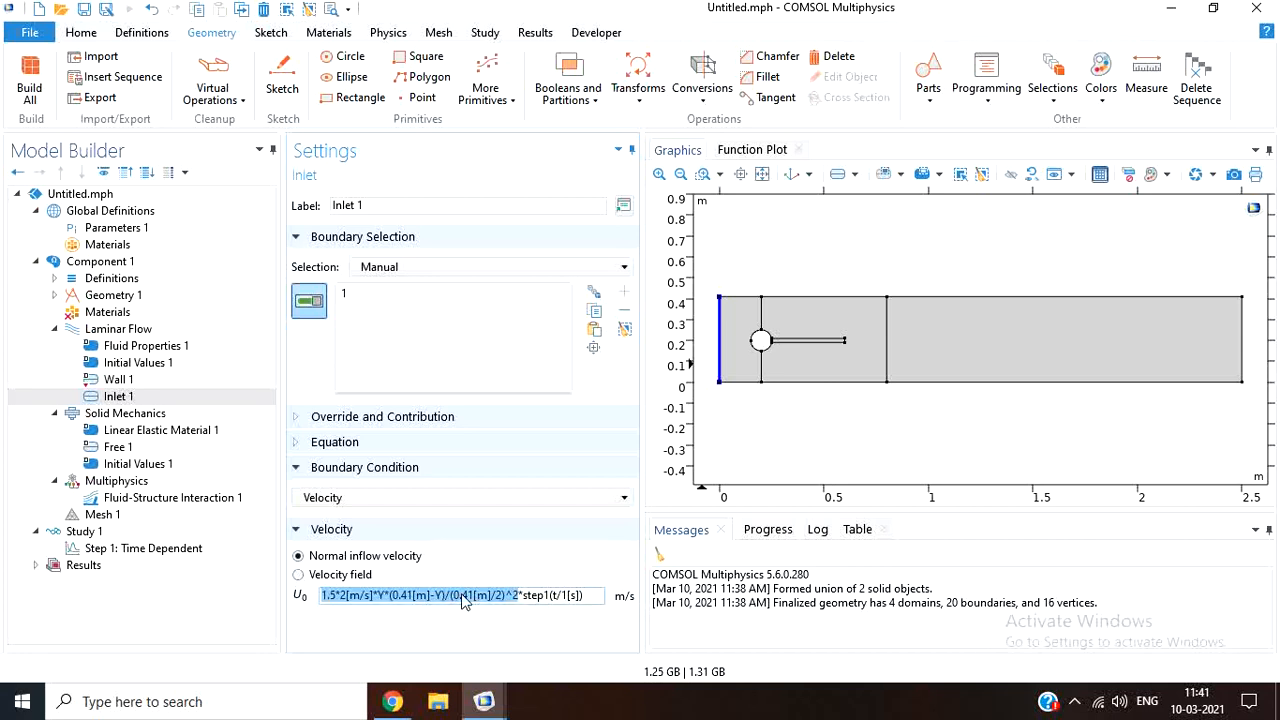
left_click(55, 279)
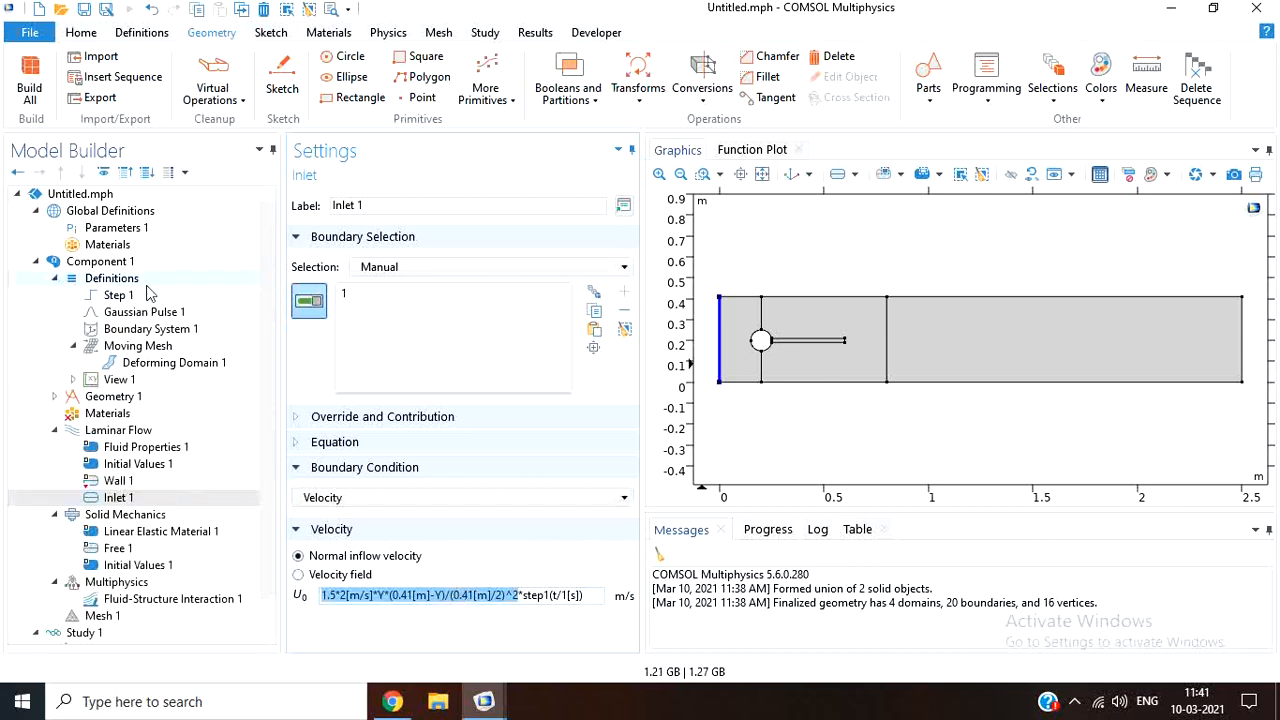
left_click(112, 279)
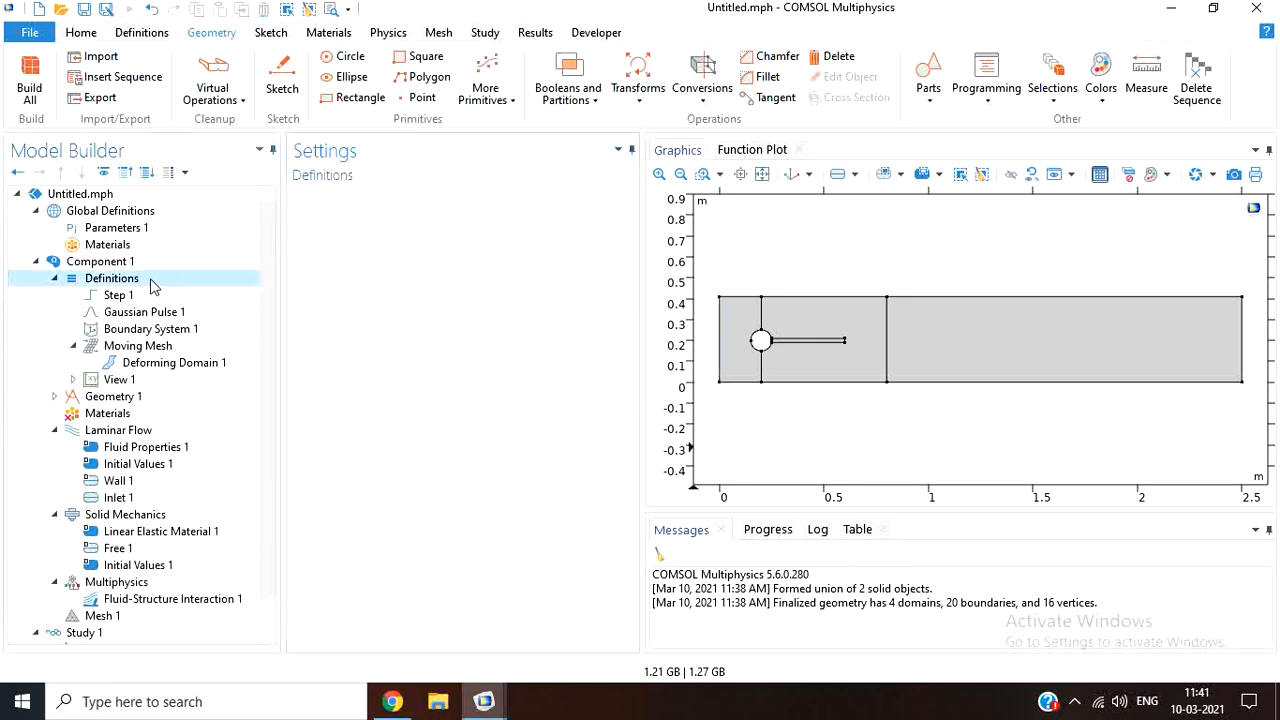
right_click(150, 287)
mouse_move(330, 246)
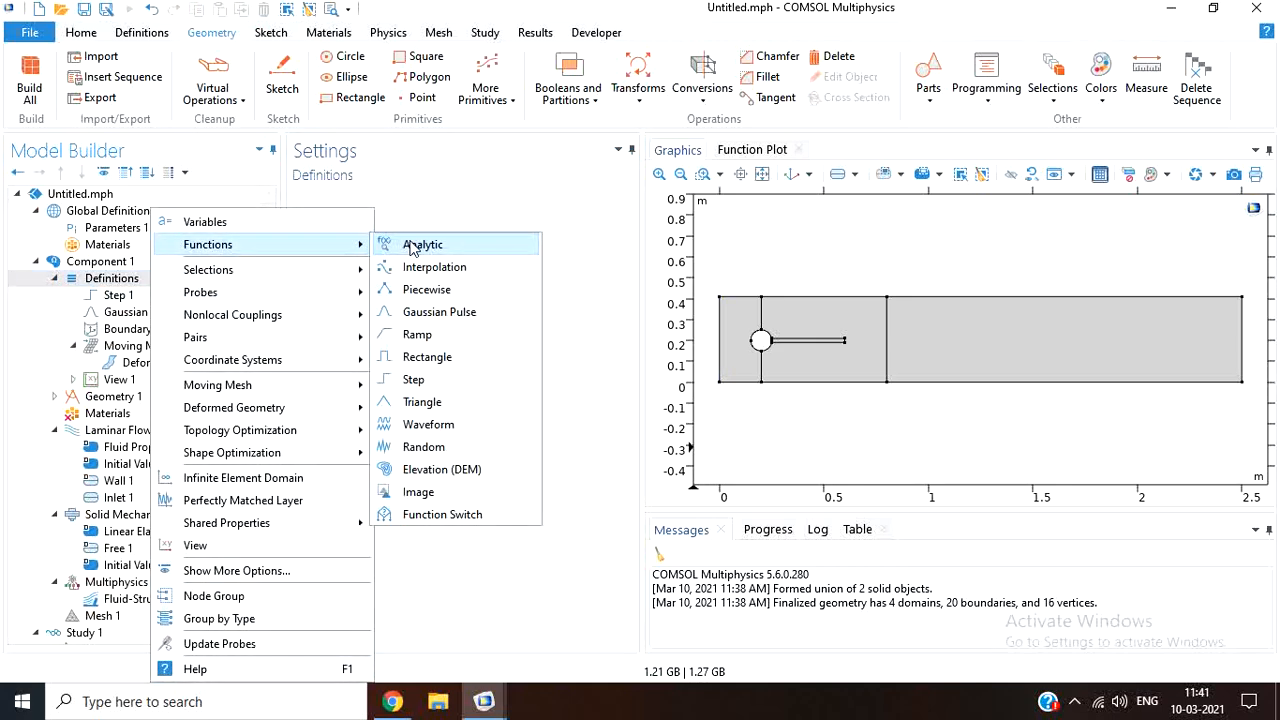
left_click(412, 248)
left_click(411, 310)
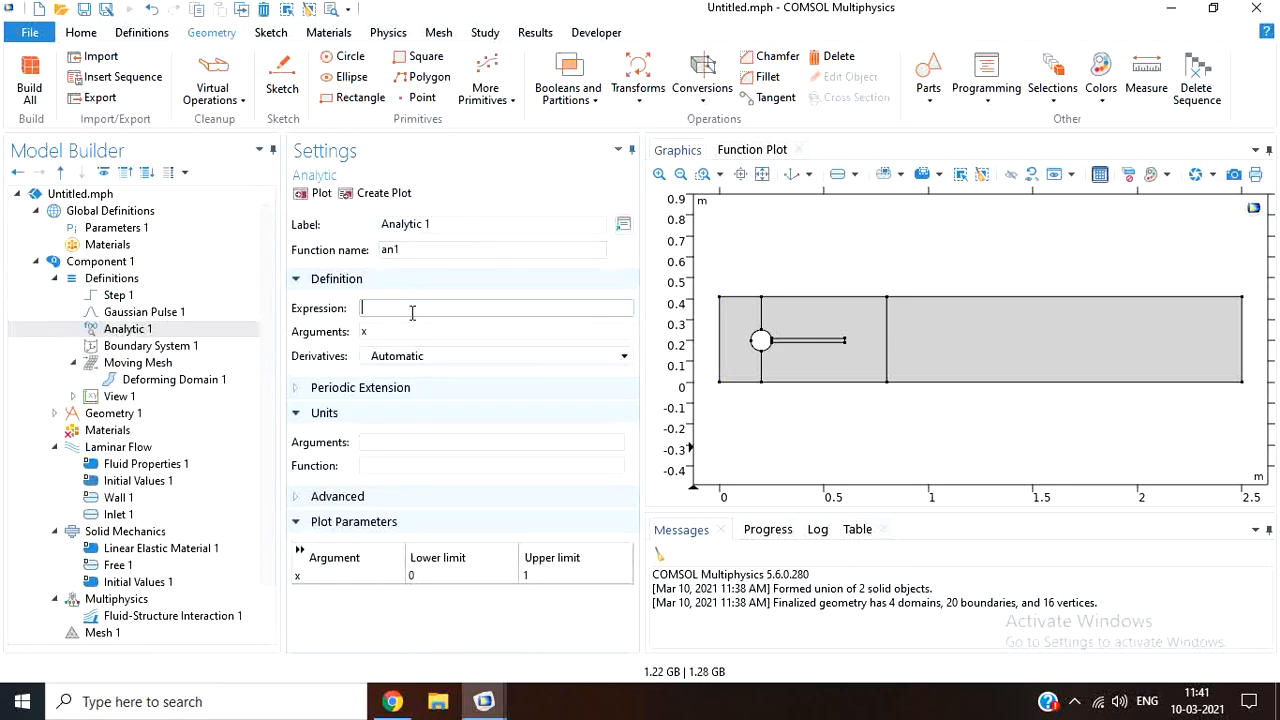
key("ctrl+v")
- Set the analytic function's argument to Y and its upper plot limit to 0.41, and plot it
left_click(417, 331)
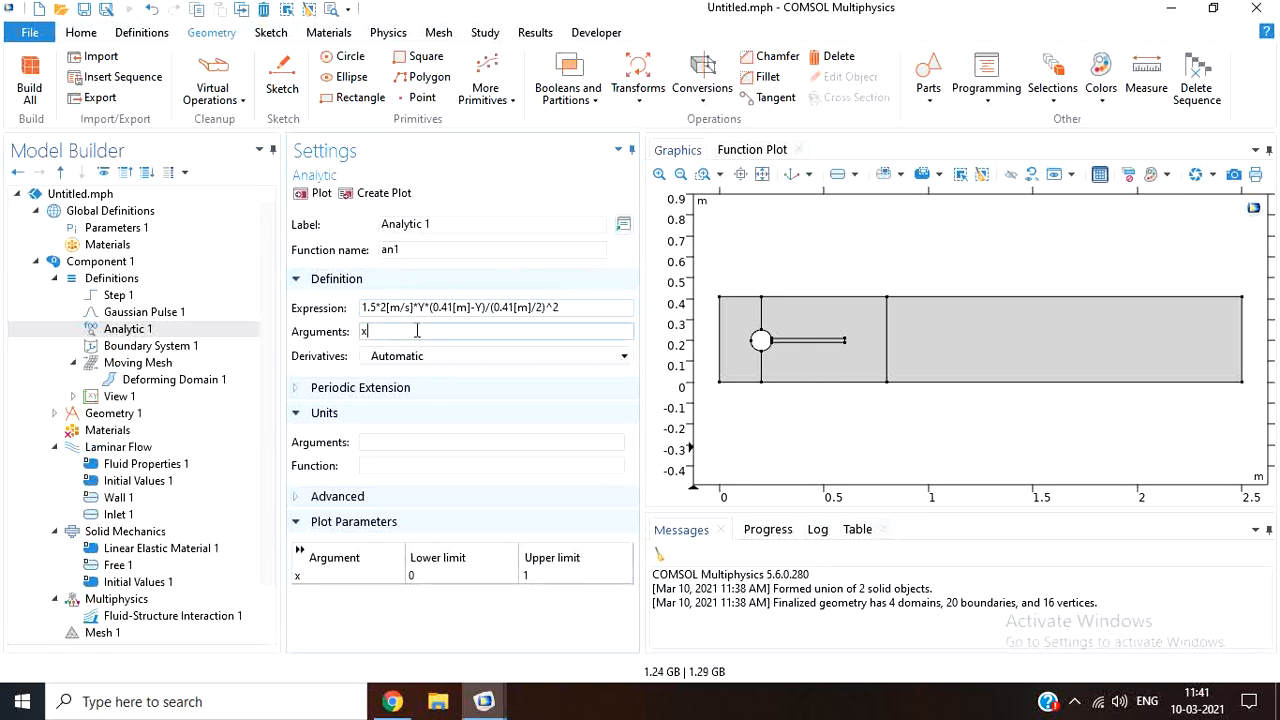
type("Y")
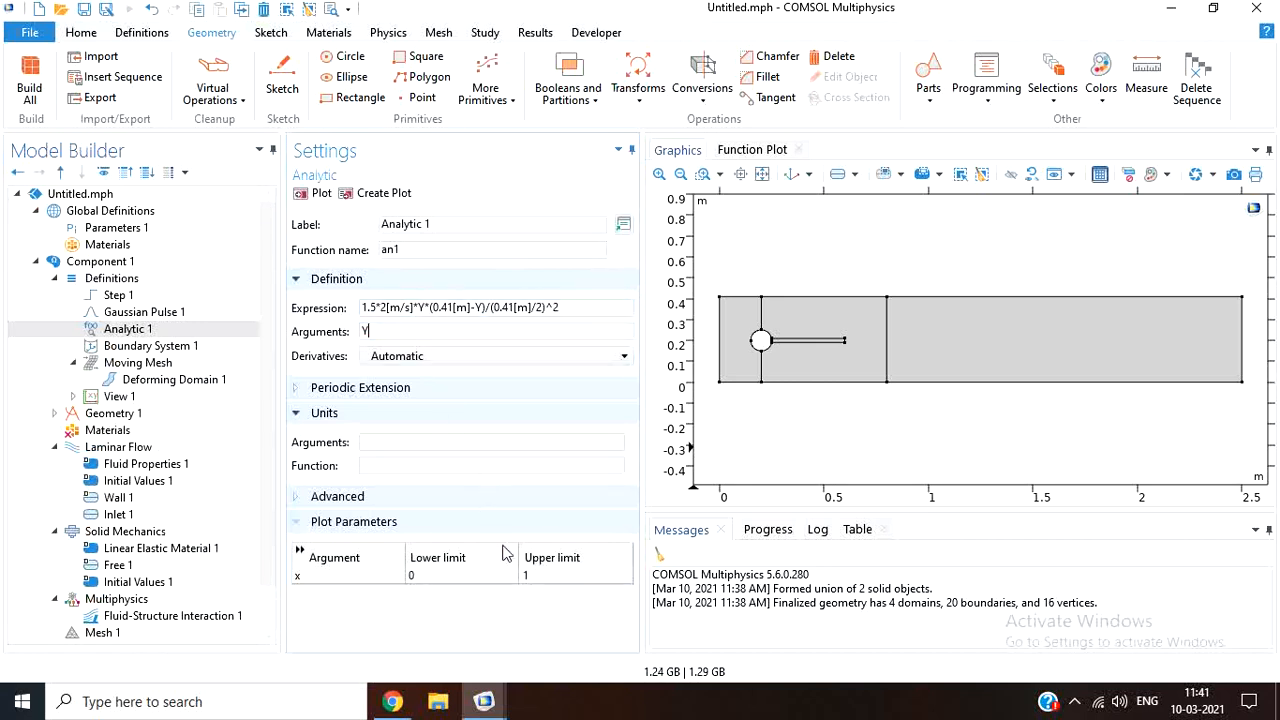
left_click(541, 575)
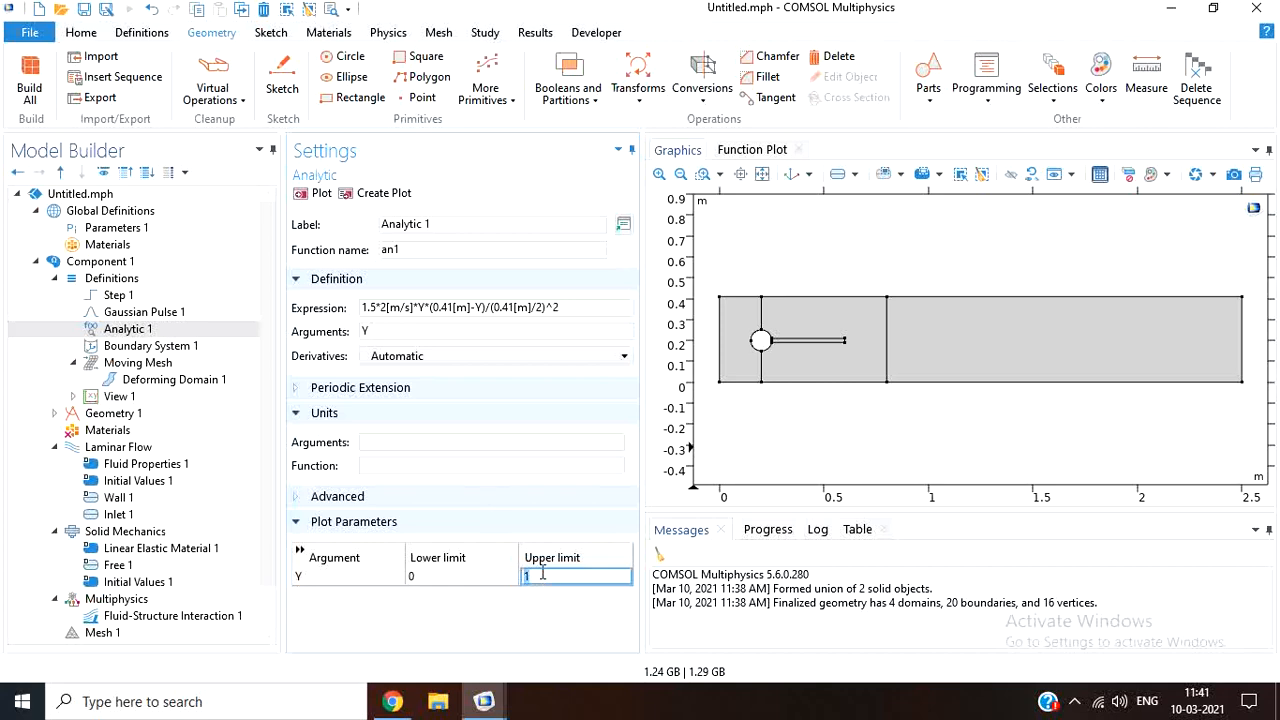
type("0.4")
left_click(307, 193)
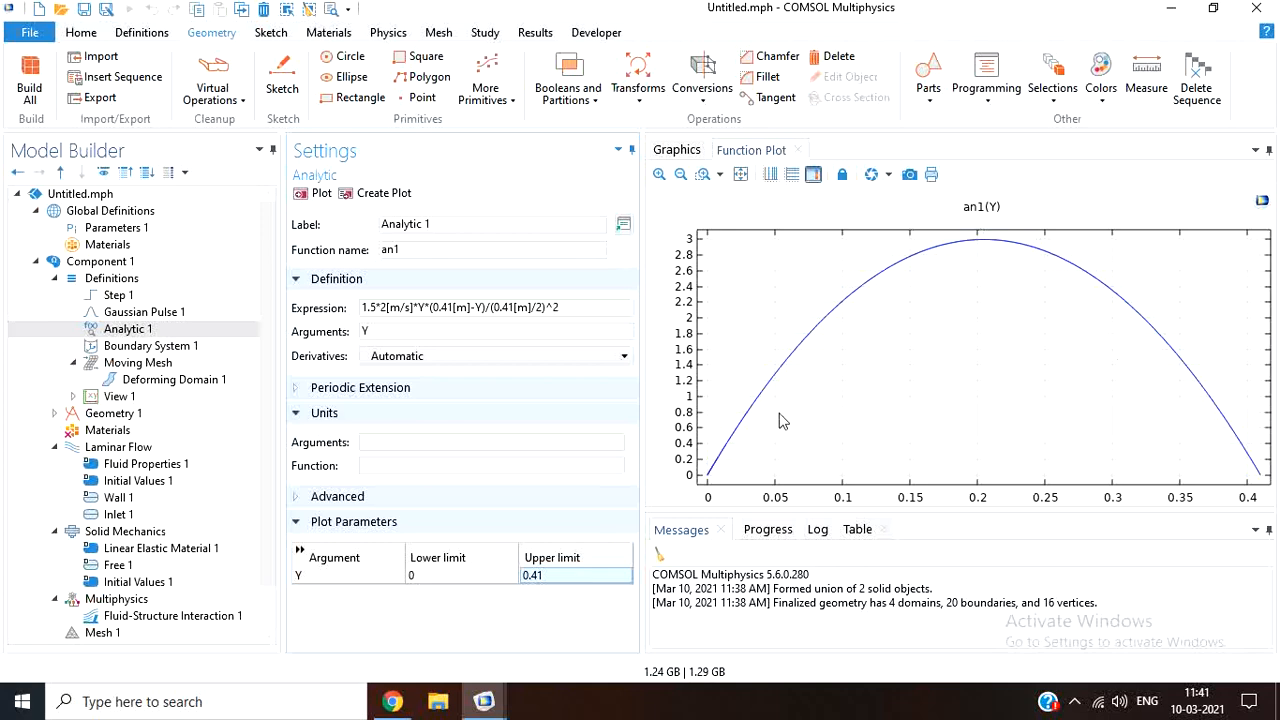
- Add an Outlet condition to Laminar Flow on the channel's right boundary
left_click(159, 515)
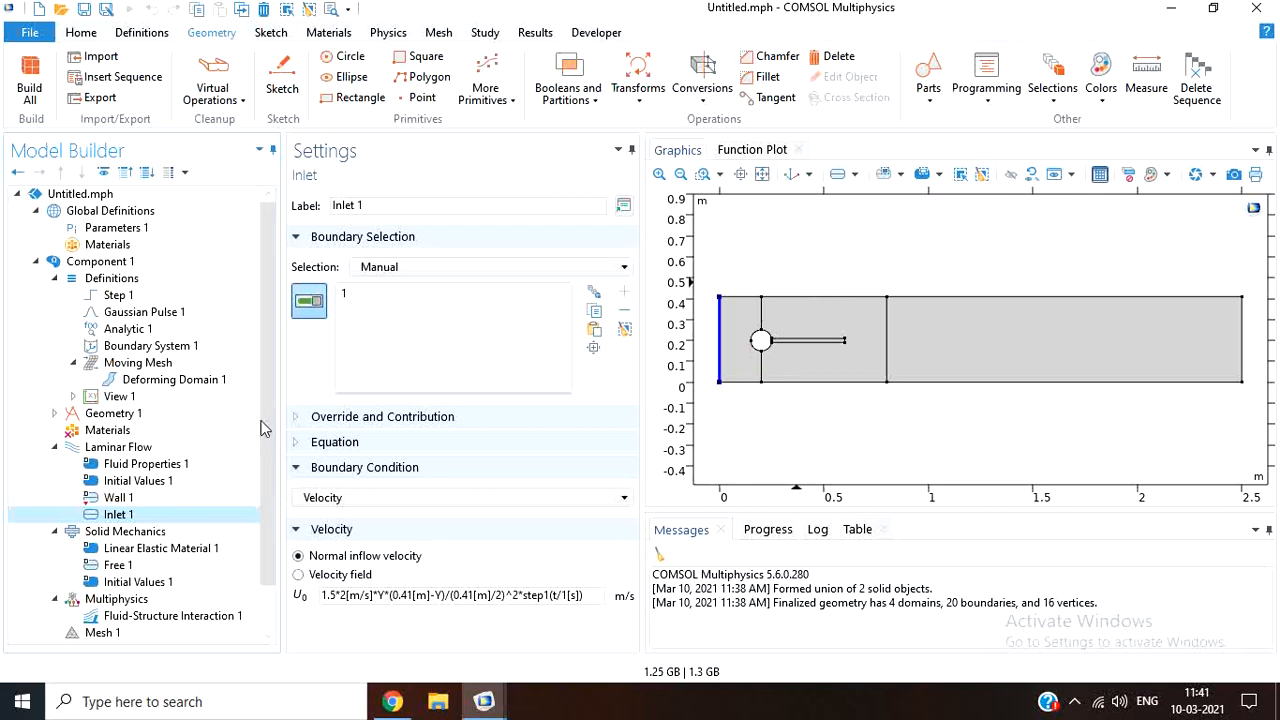
left_click(128, 436)
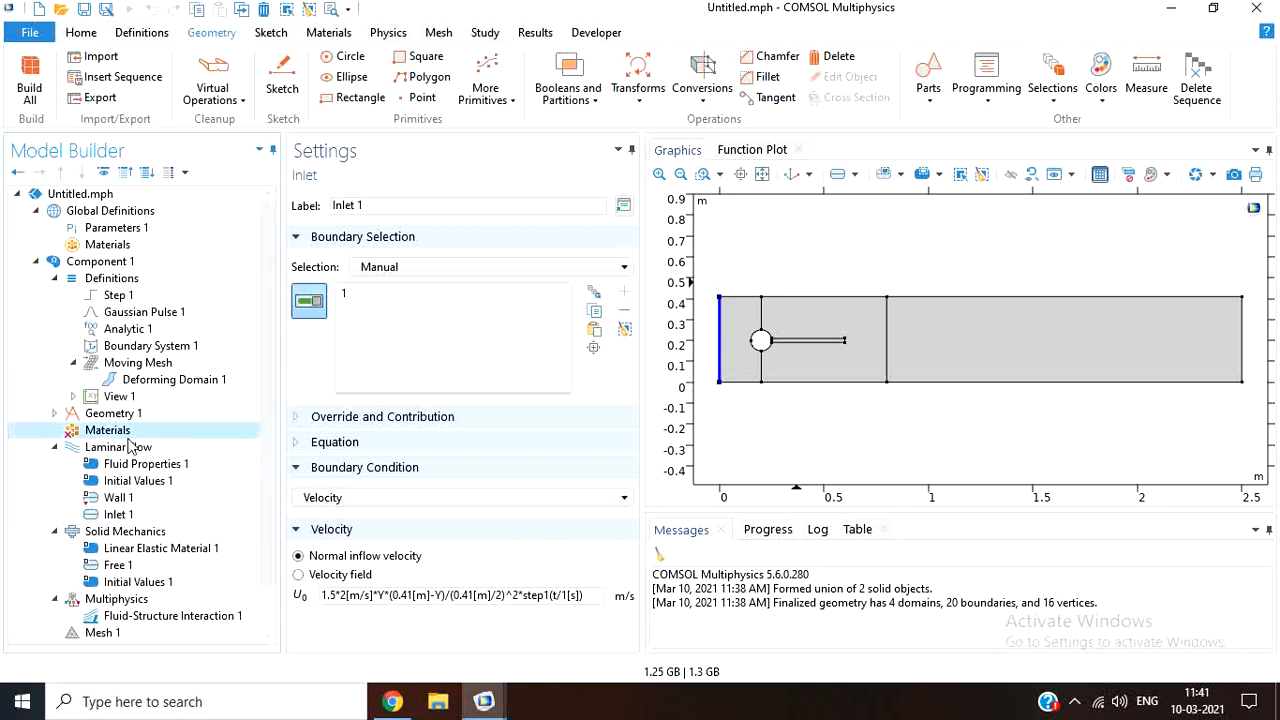
left_click(130, 452)
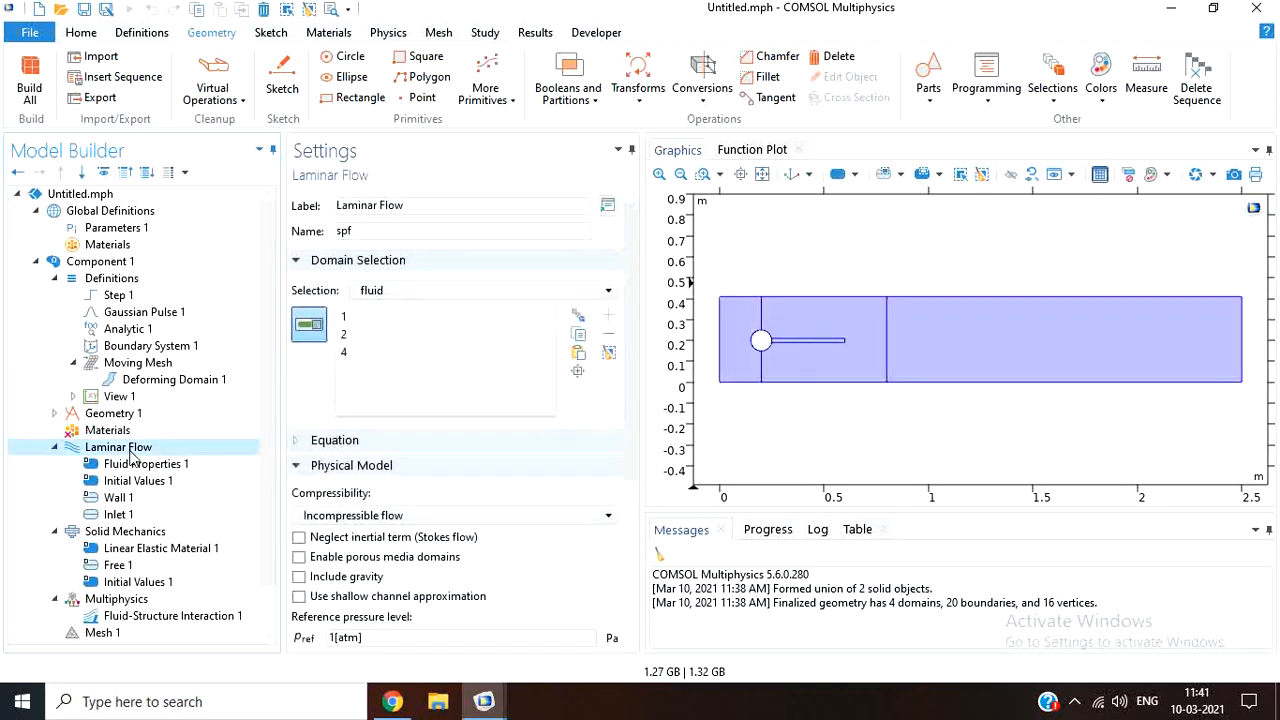
right_click(131, 452)
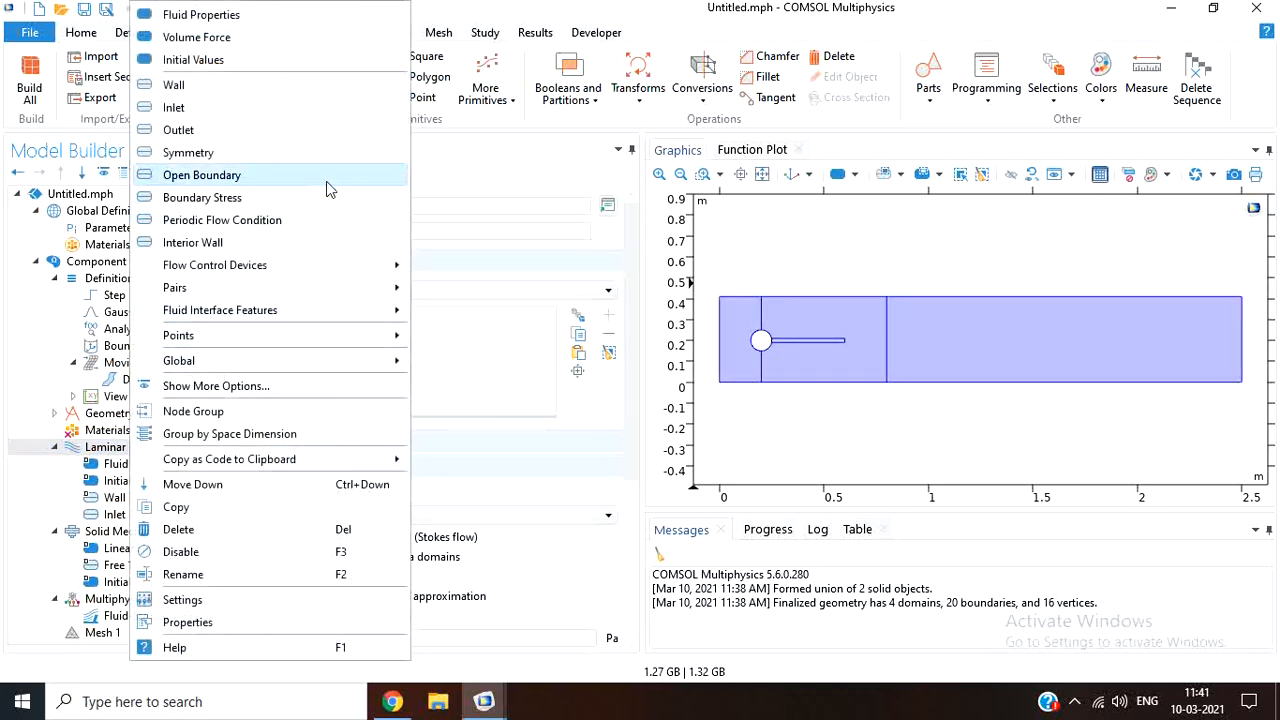
left_click(343, 130)
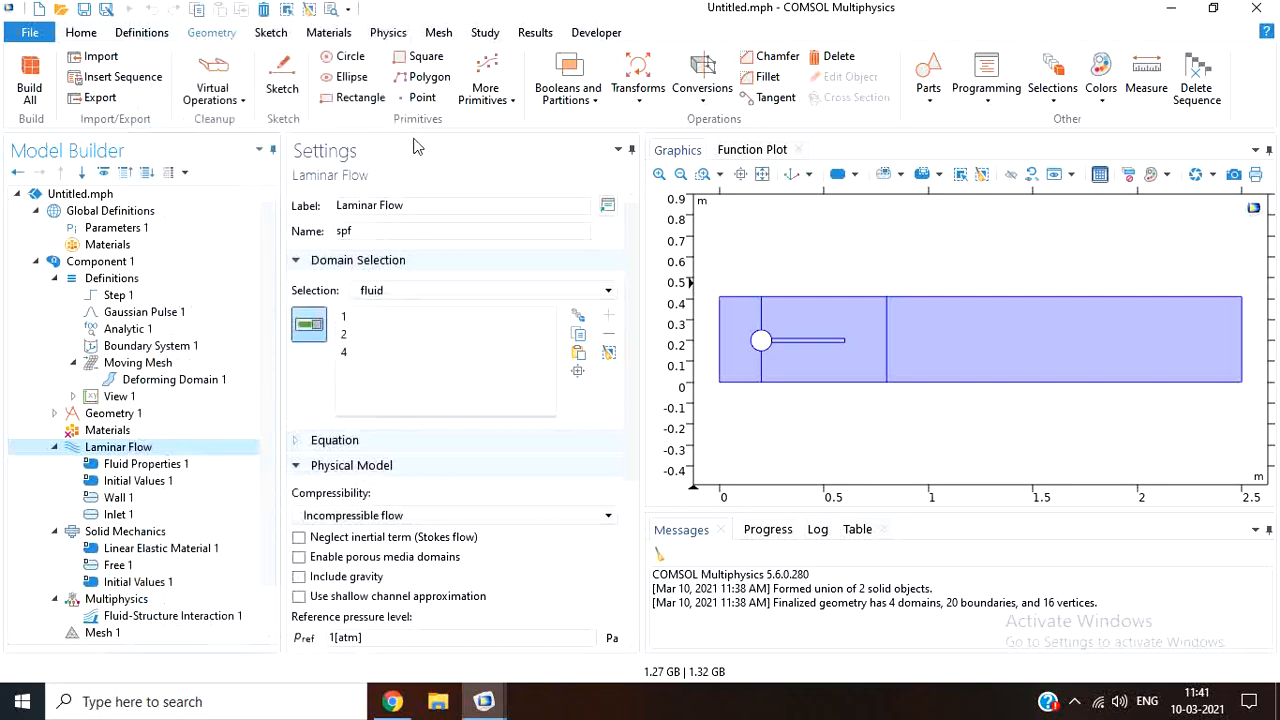
left_click(1242, 332)
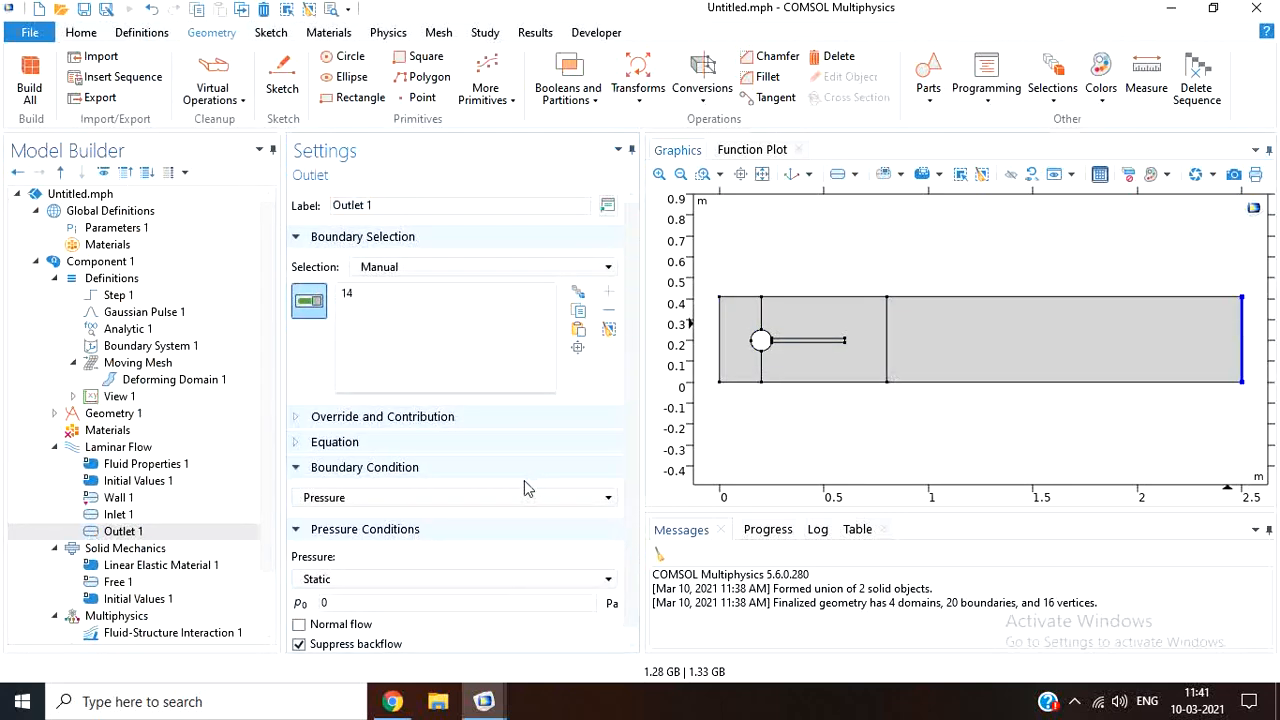
- Disable crosswind diffusion in the consistent stabilization settings of Laminar Flow
left_click(155, 465)
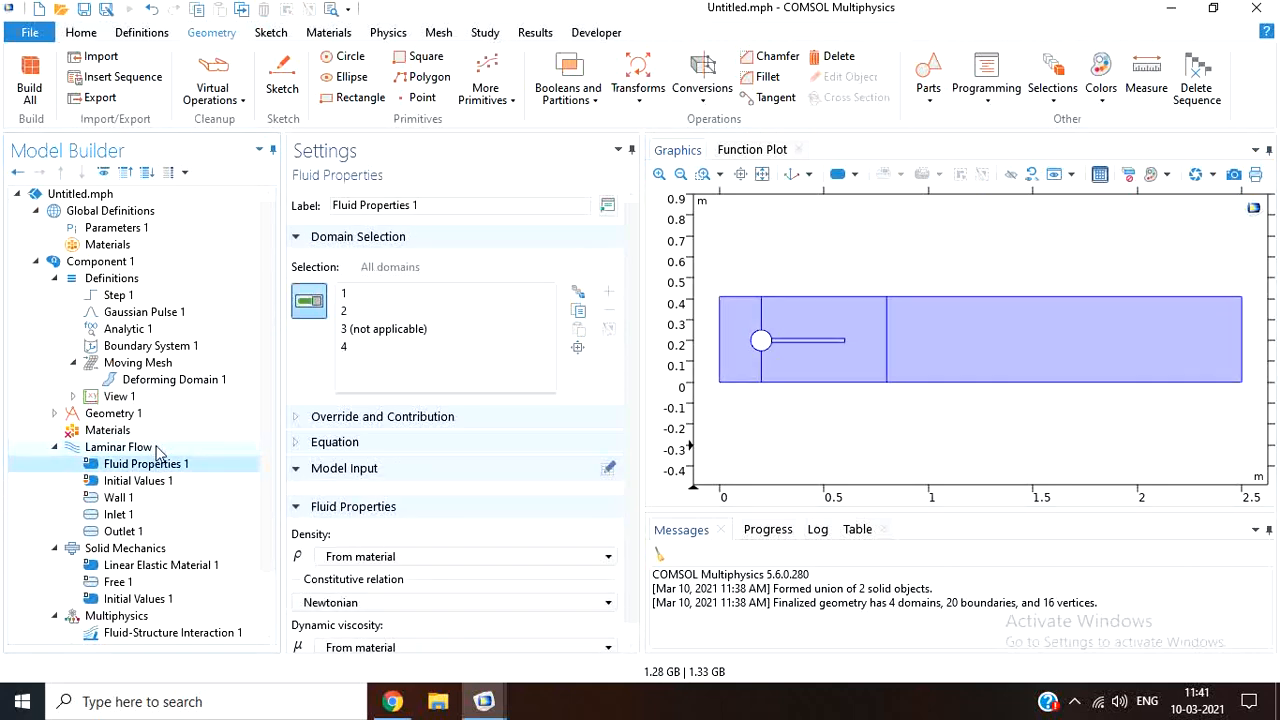
left_click(155, 449)
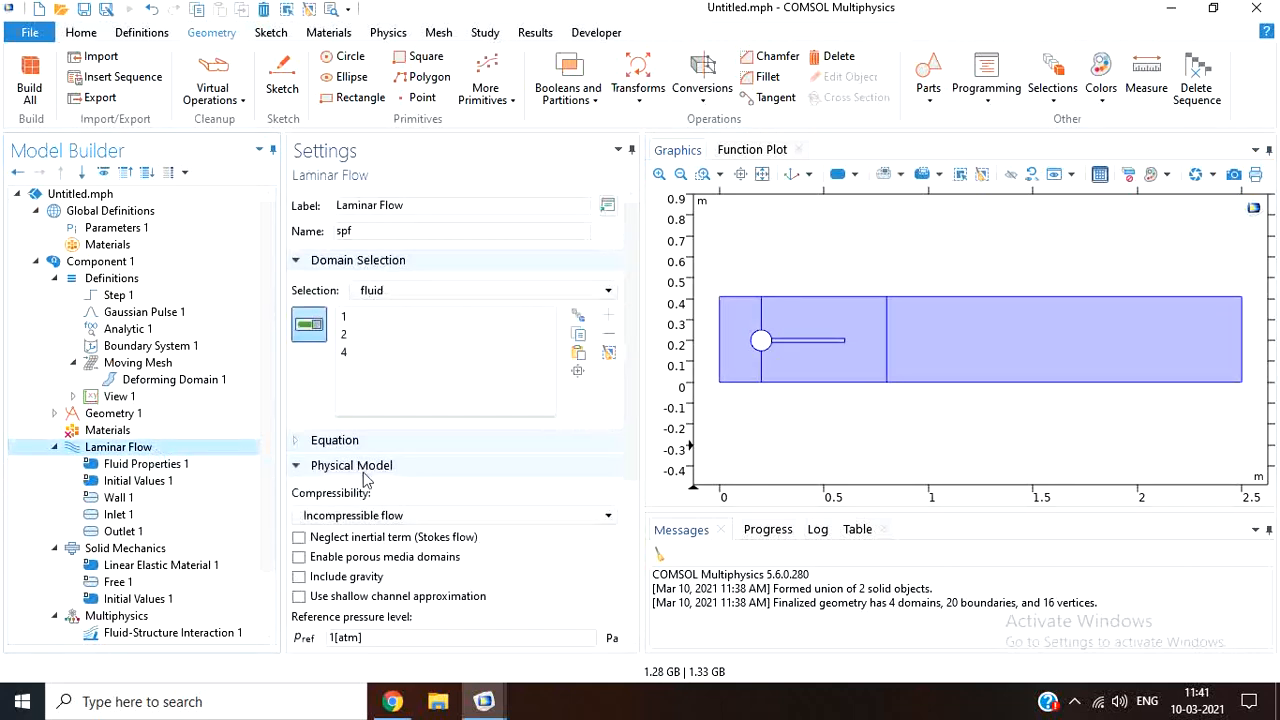
scroll(420, 568, "down", 5)
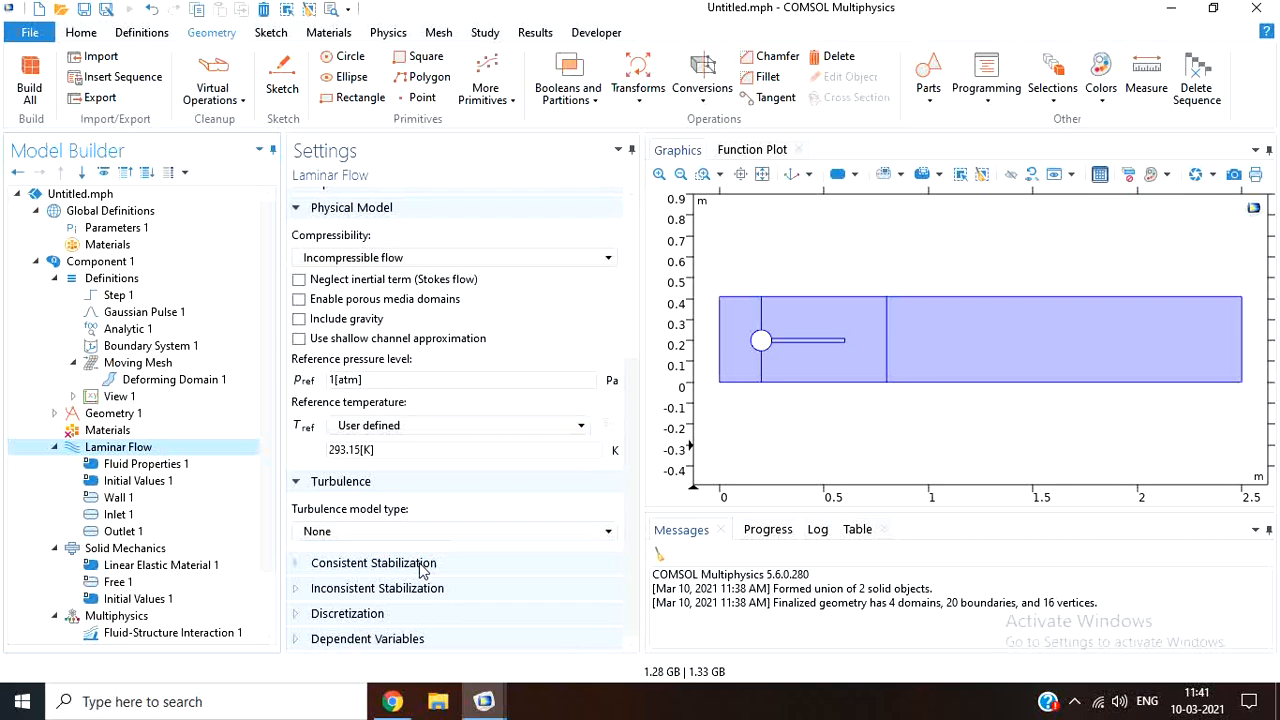
left_click(350, 566)
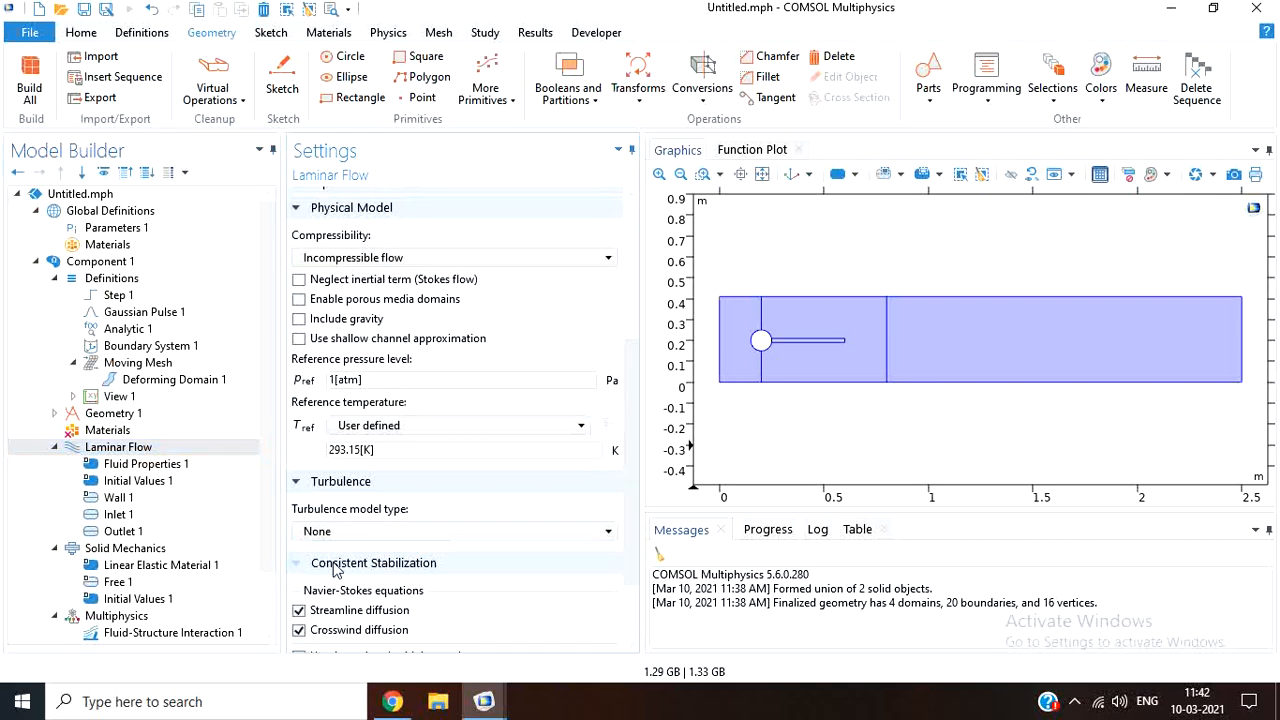
scroll(337, 568, "down", 2)
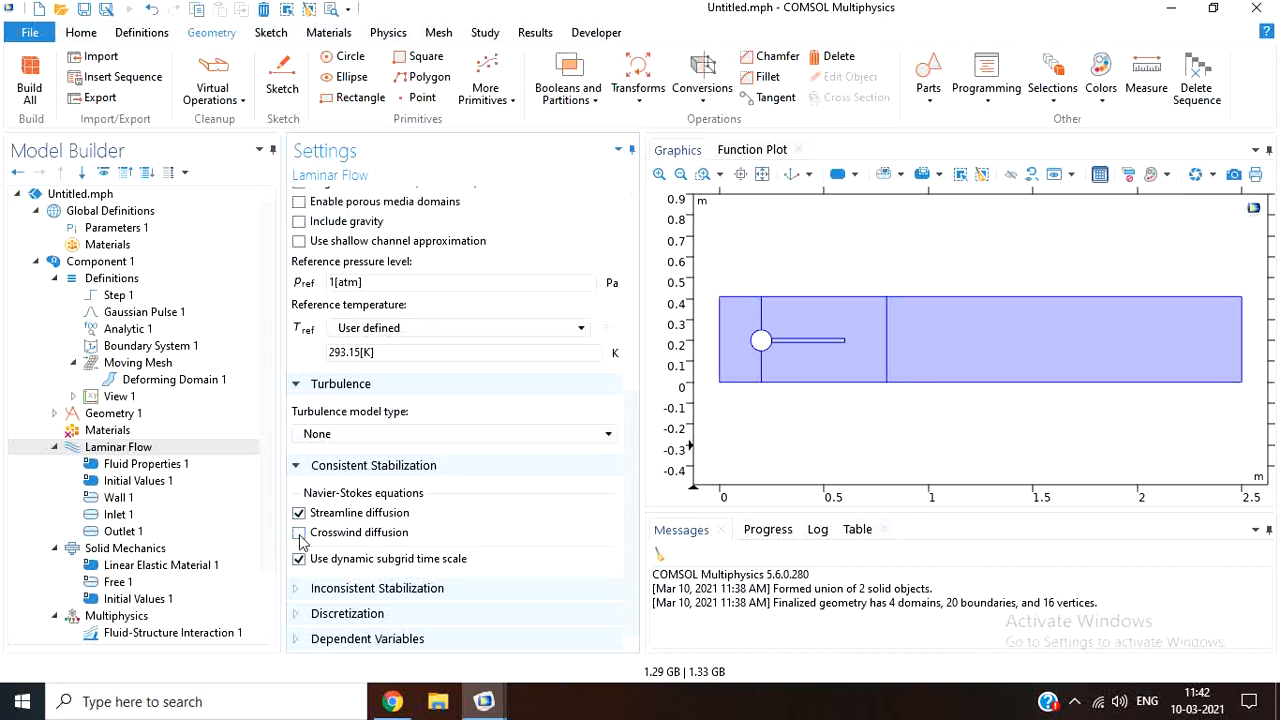
- Set the Laminar Flow discretization of fluids to P2+P2
left_click(370, 620)
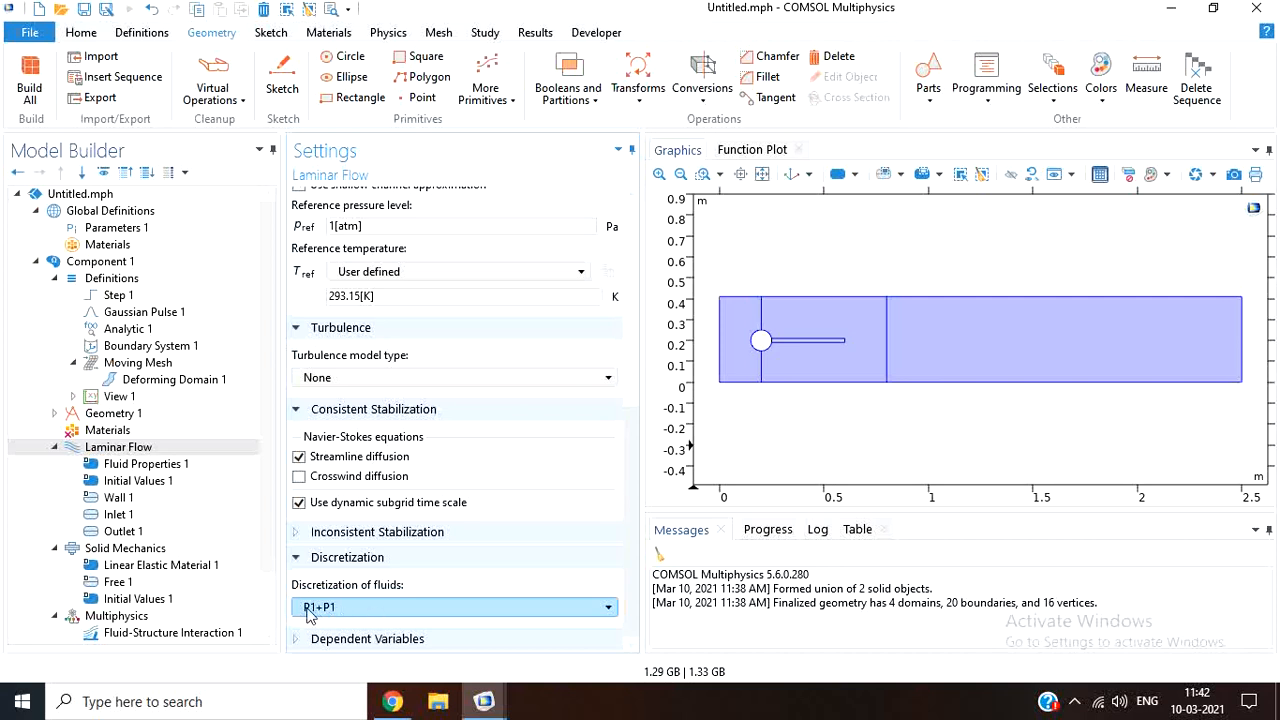
left_click(358, 608)
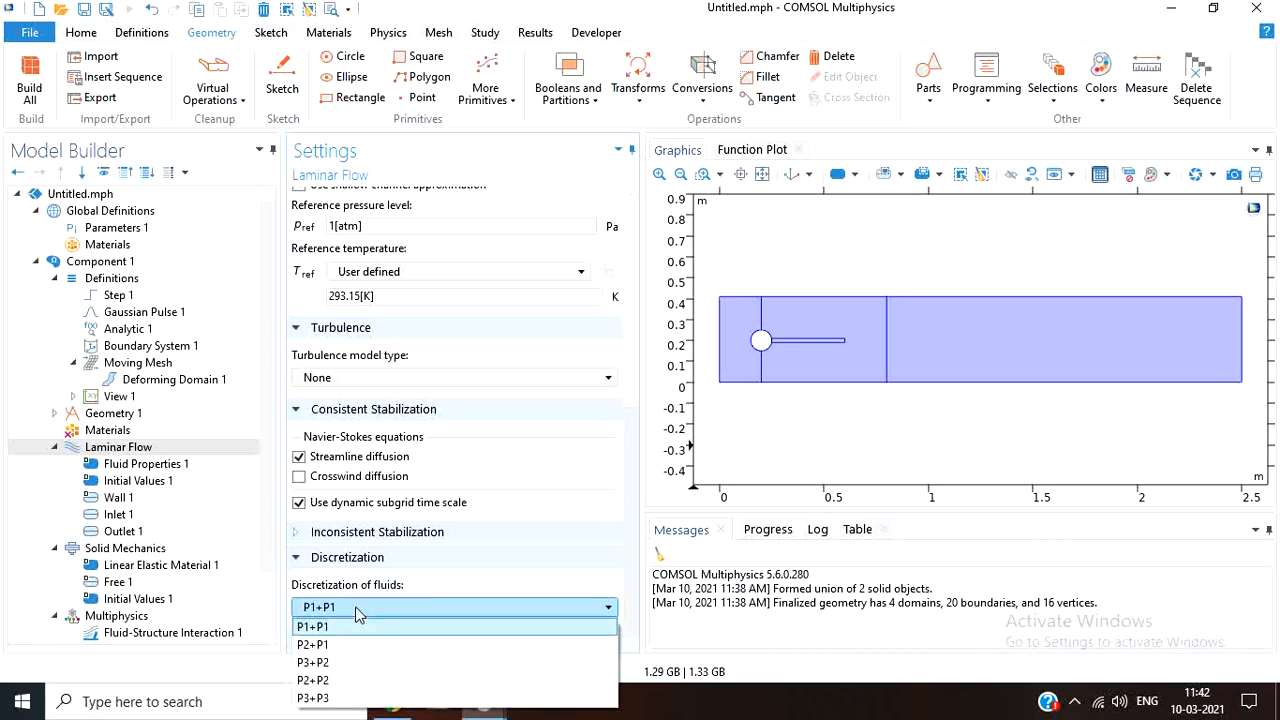
left_click(355, 681)
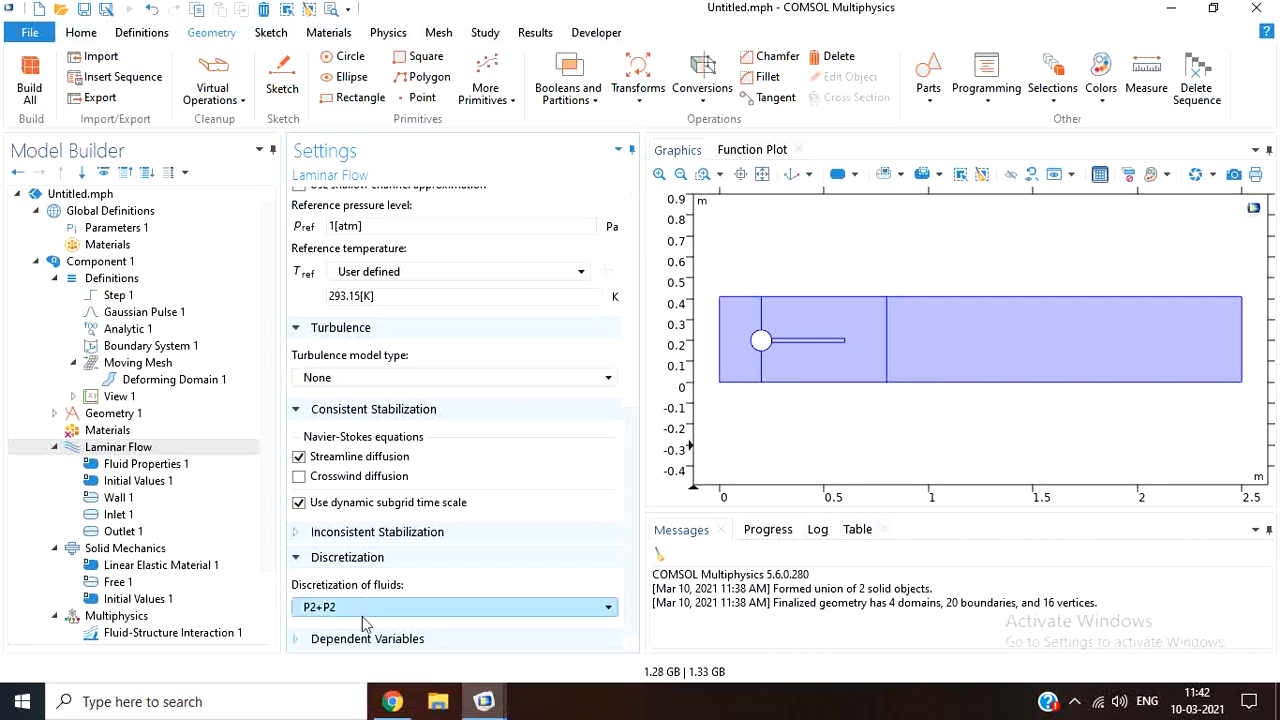
left_click(360, 566)
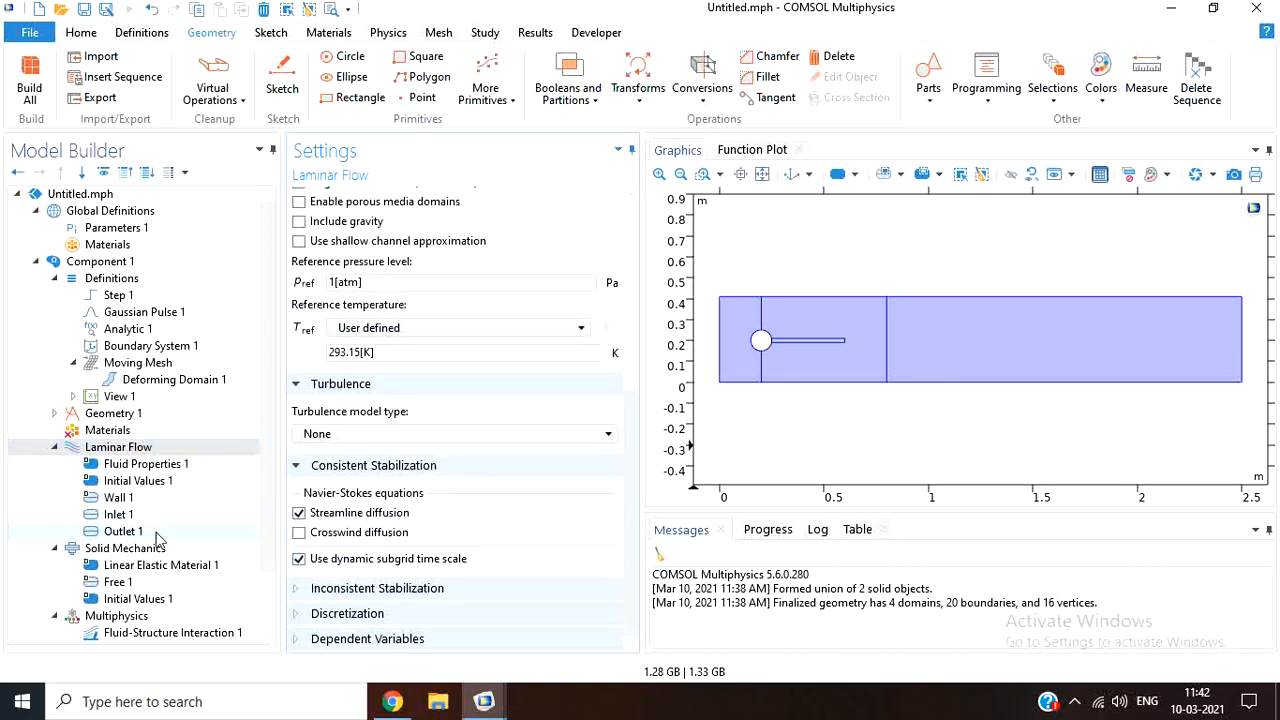
- Restrict the Solid Mechanics domain selection to the solid selection
left_click(125, 548)
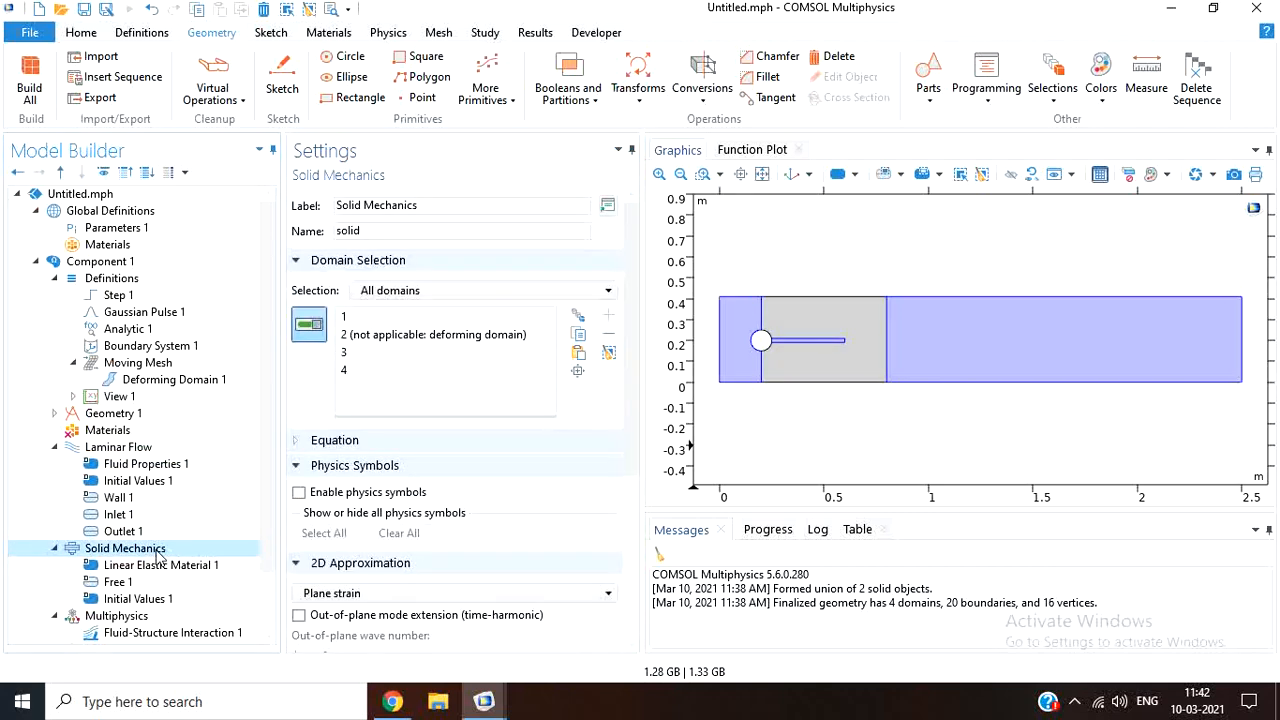
left_click(419, 289)
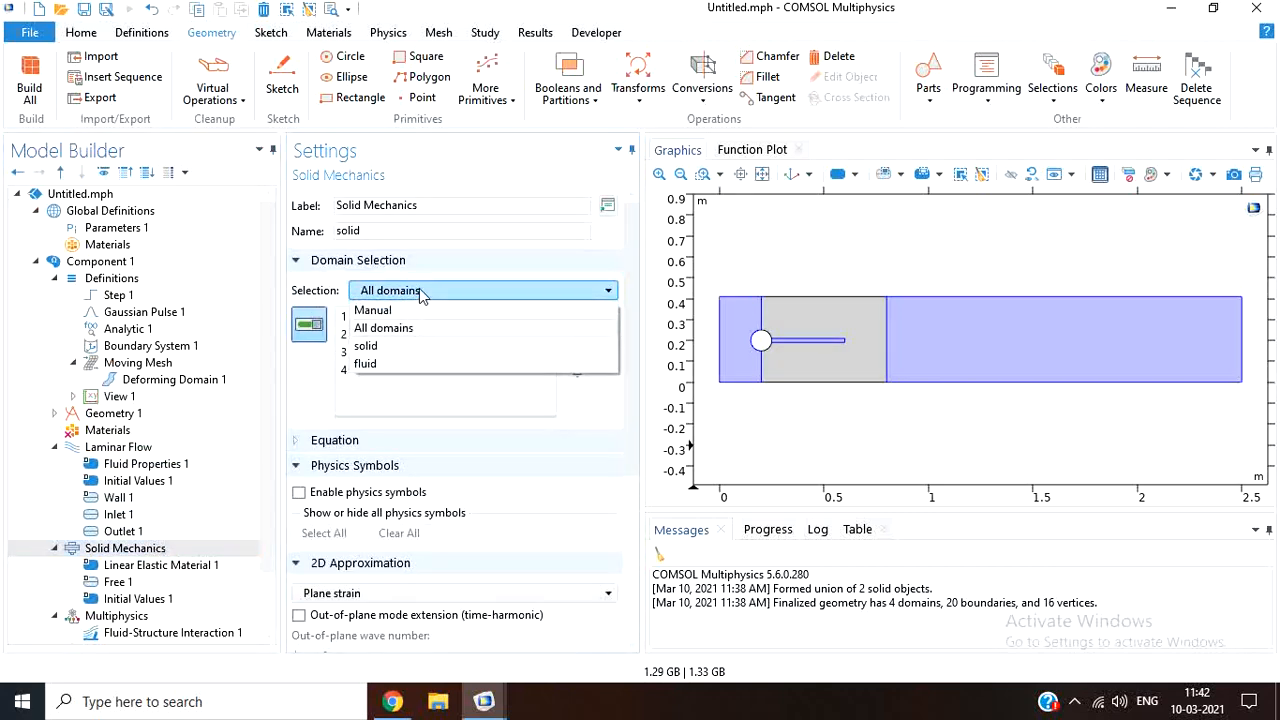
left_click(418, 345)
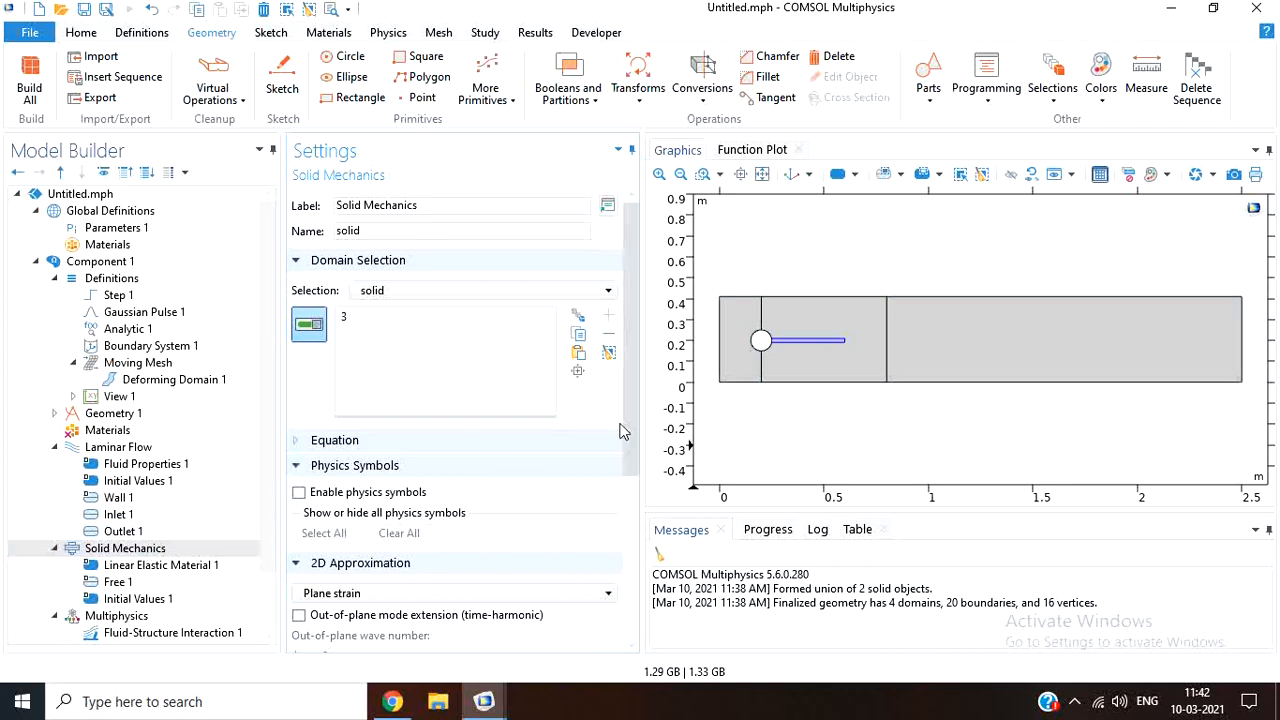
- Add a Fixed Constraint to Solid Mechanics on boundaries 19 and 20, where the beam joins the cylinder
left_click(133, 548)
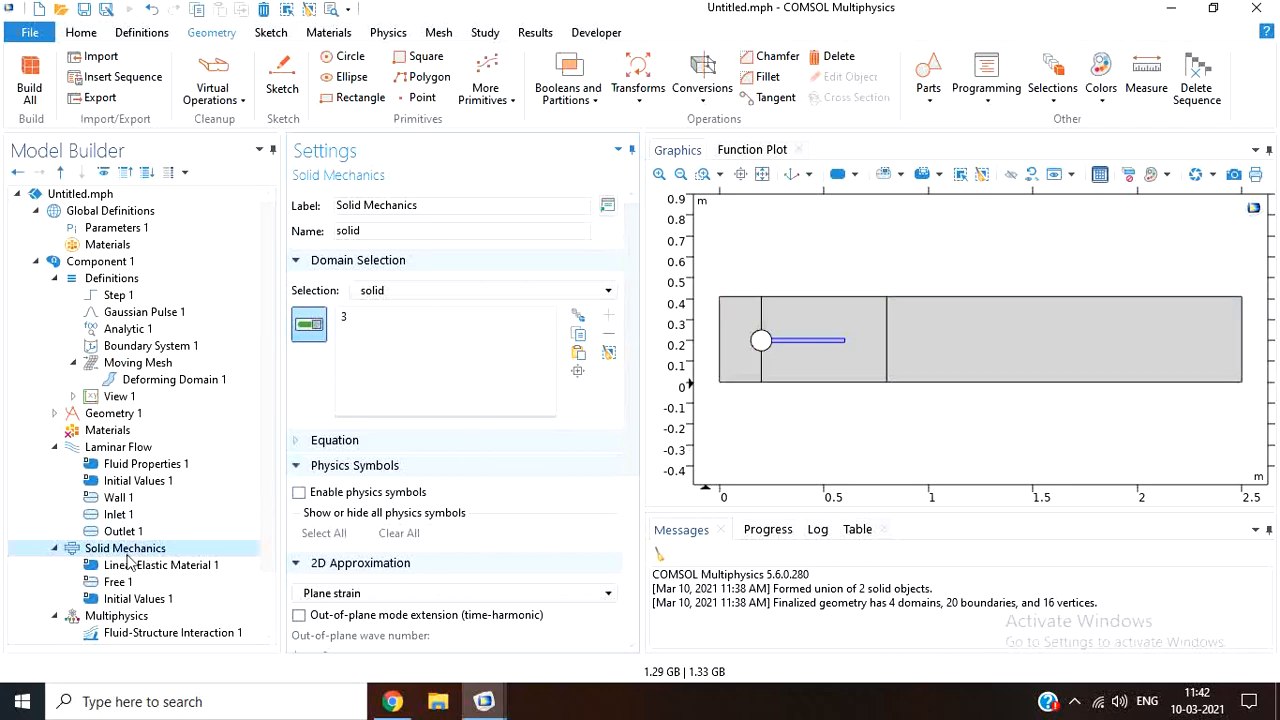
right_click(128, 556)
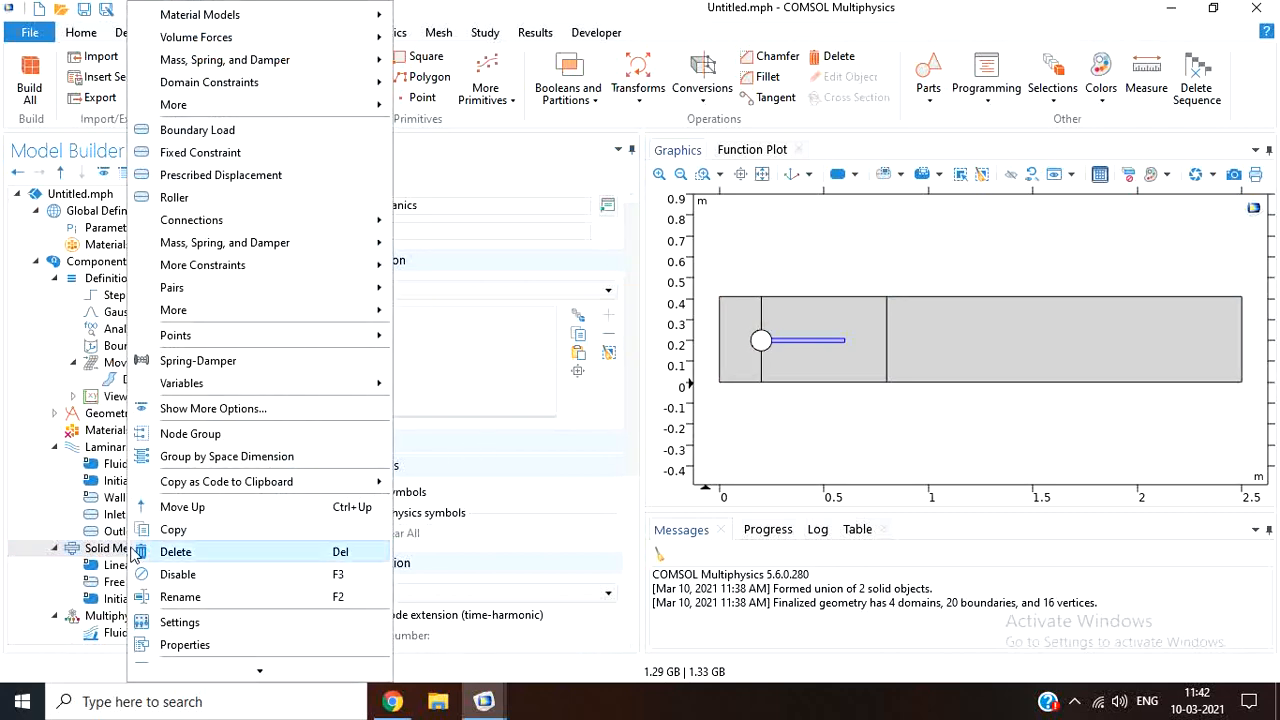
left_click(321, 155)
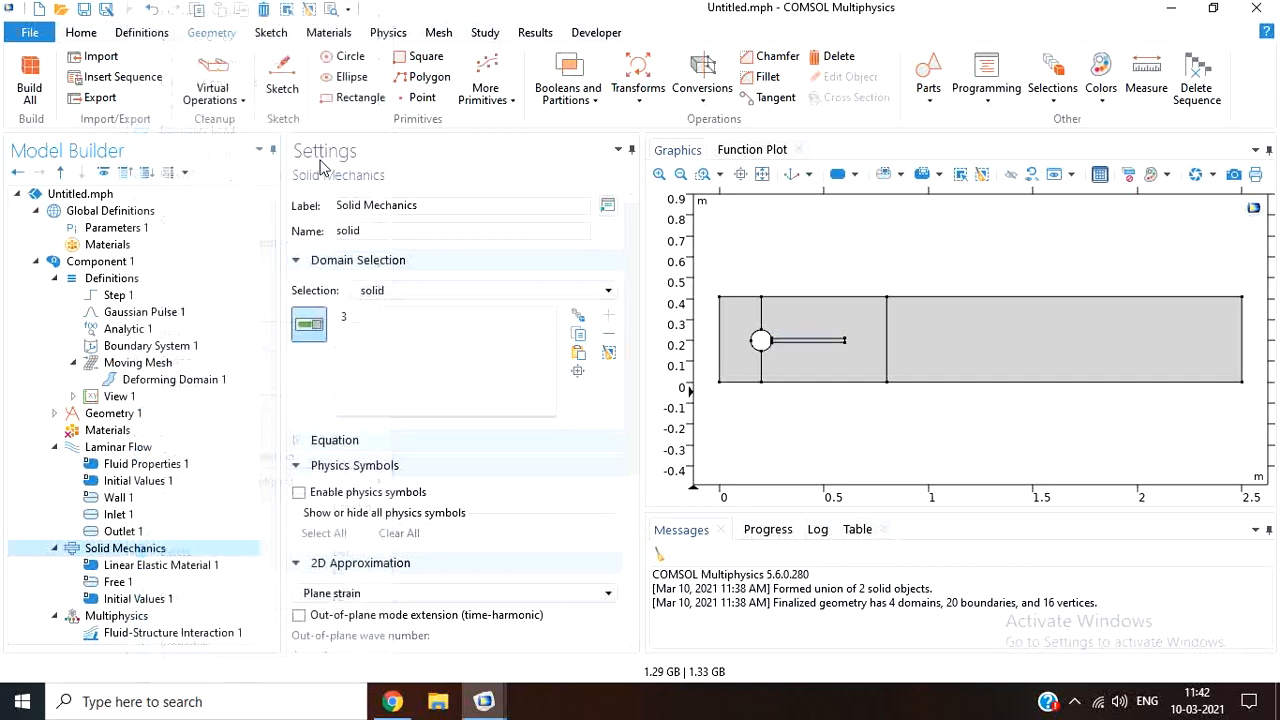
left_click(704, 176)
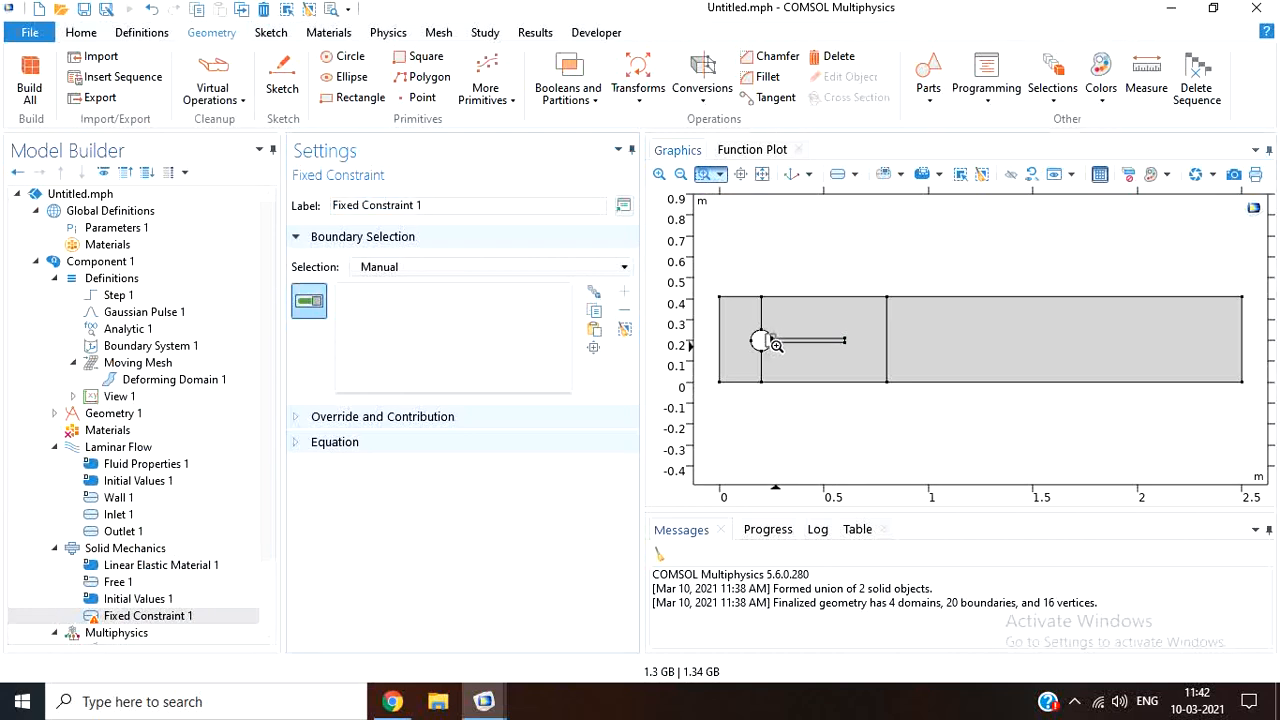
left_click_drag(760, 340, 786, 352)
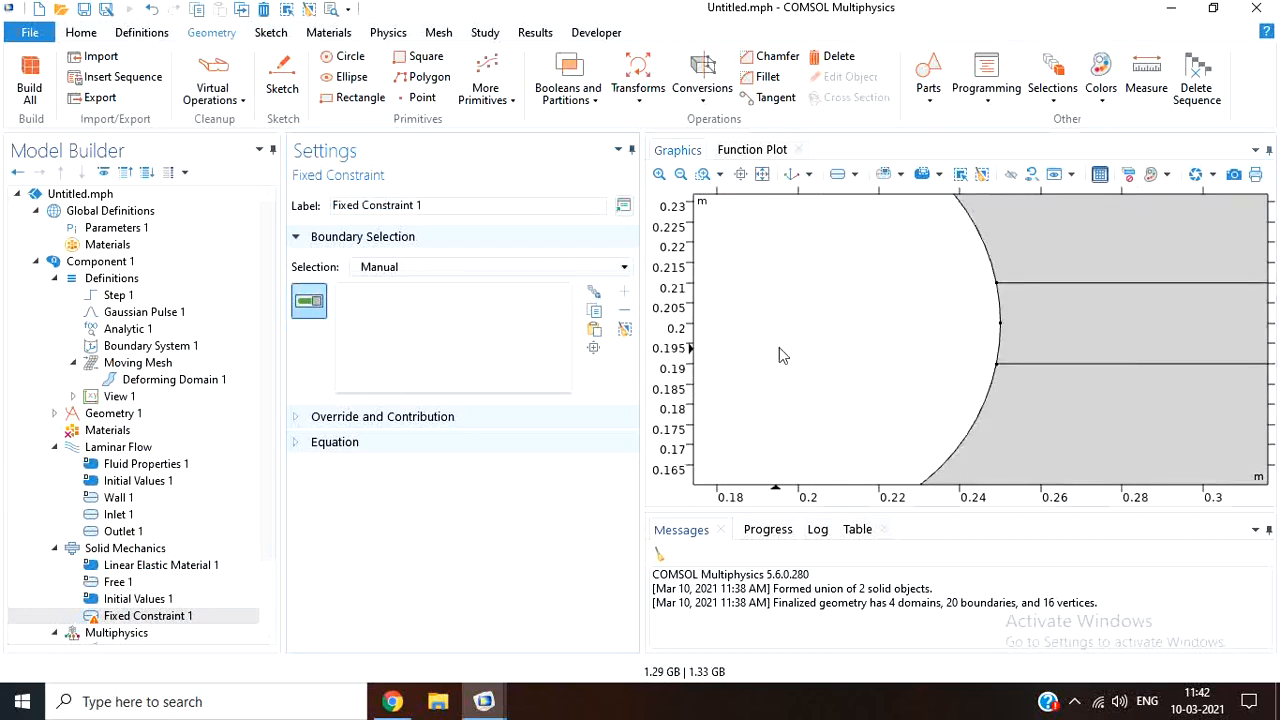
left_click(997, 314)
left_click(999, 347)
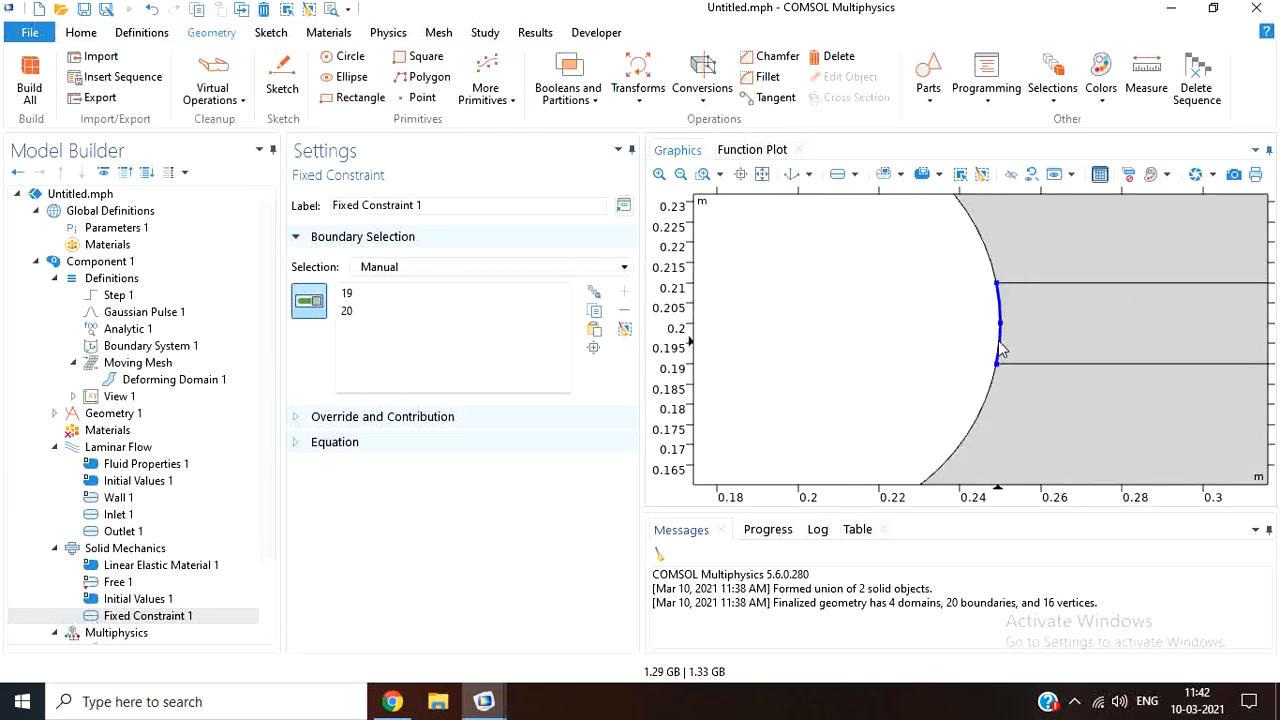
left_click(762, 175)
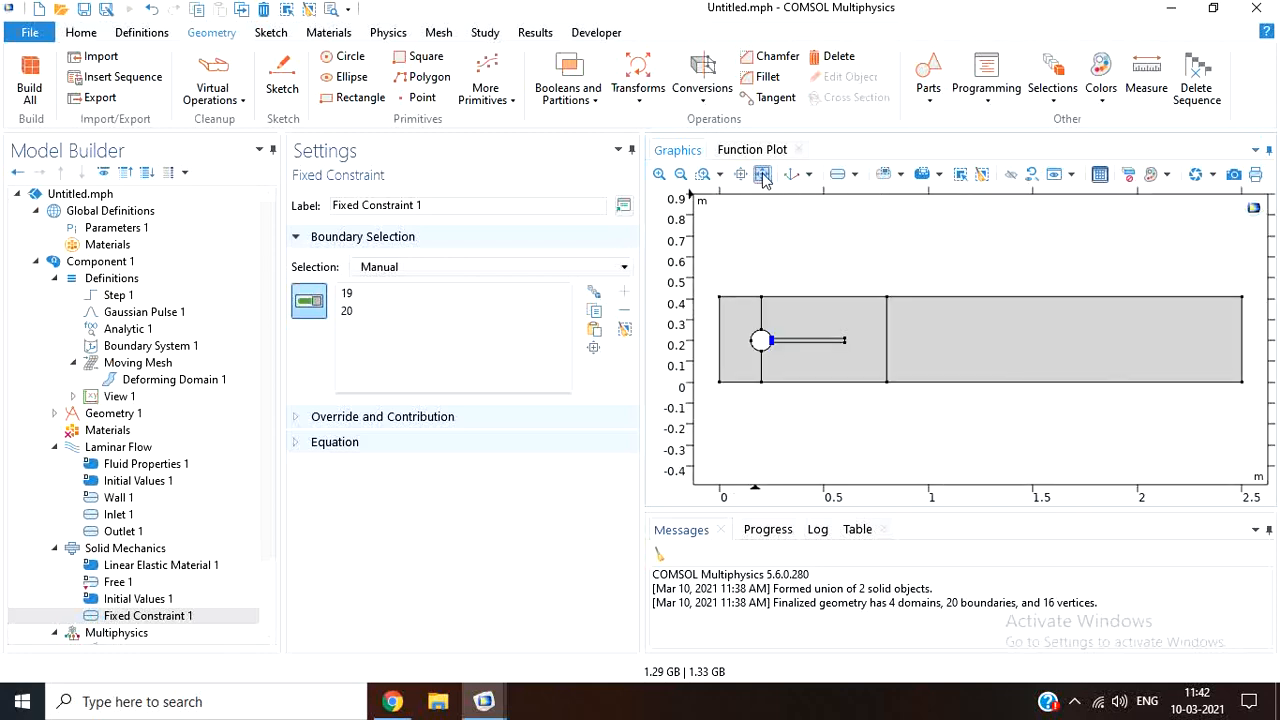
- Add a Point Load to Solid Mechanics at point 11, the lower corner of the beam's free end
left_click(150, 550)
right_click(152, 553)
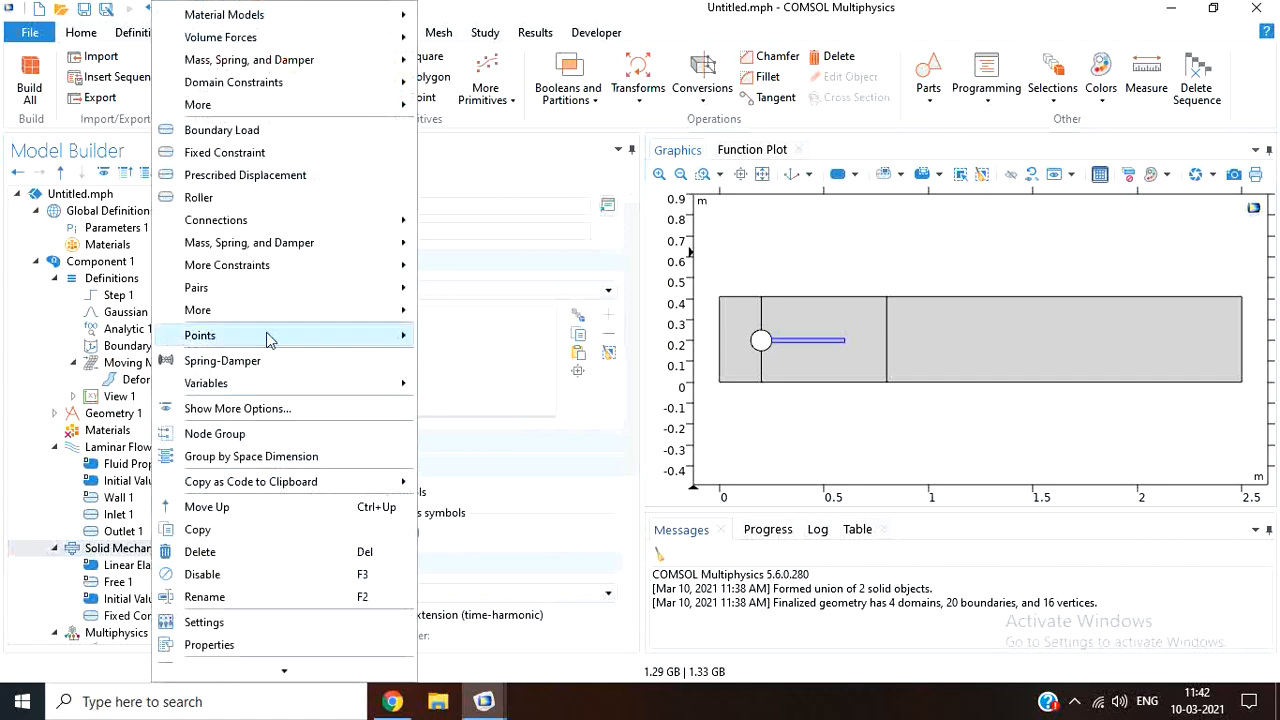
mouse_move(285, 338)
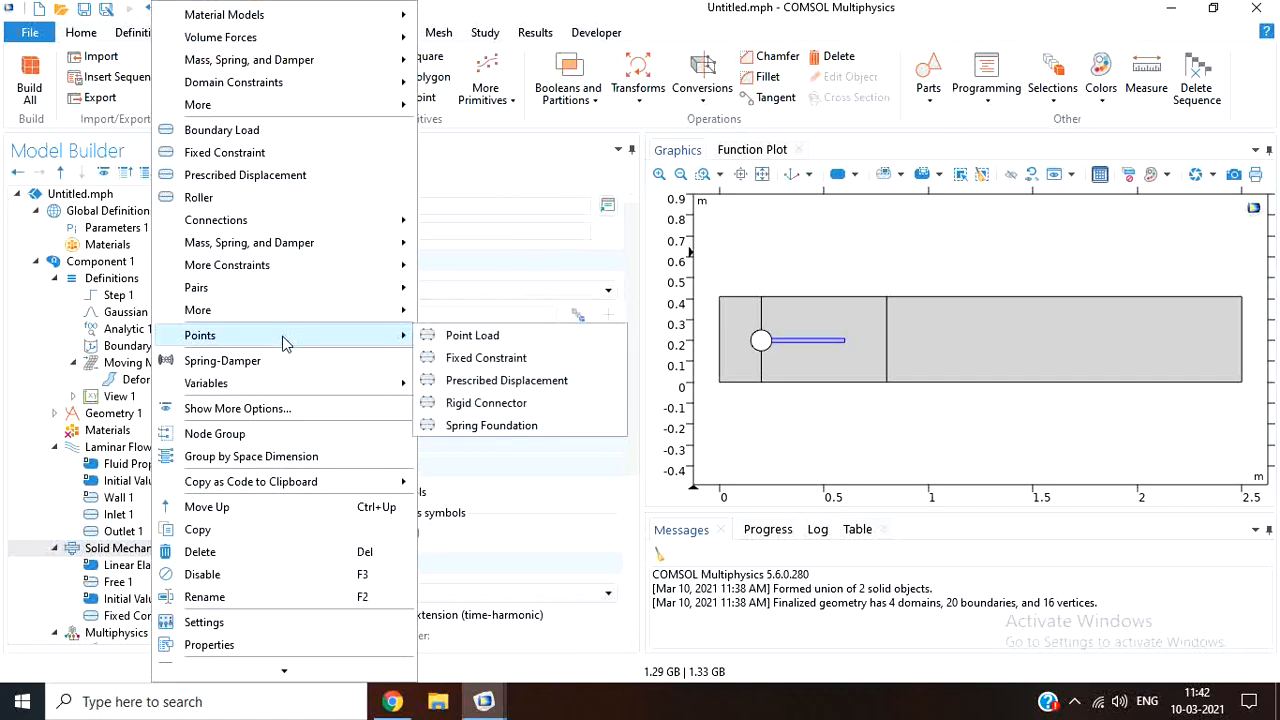
left_click(476, 335)
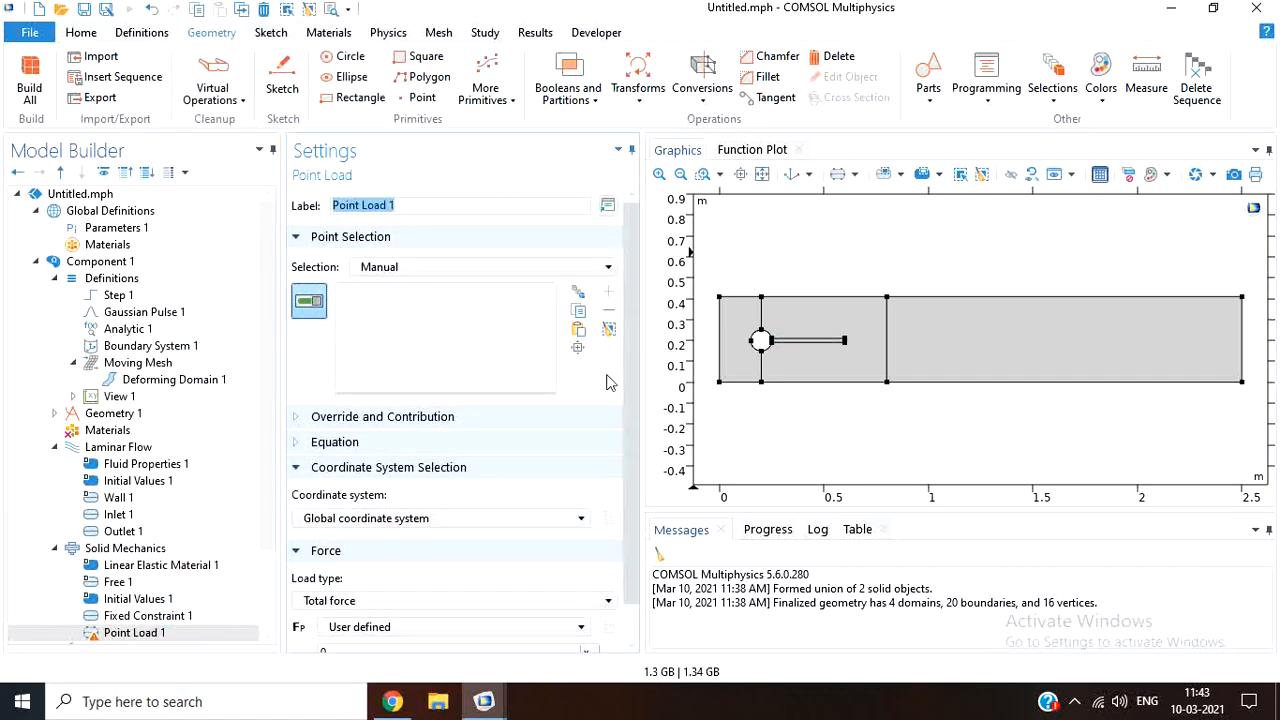
left_click(845, 342)
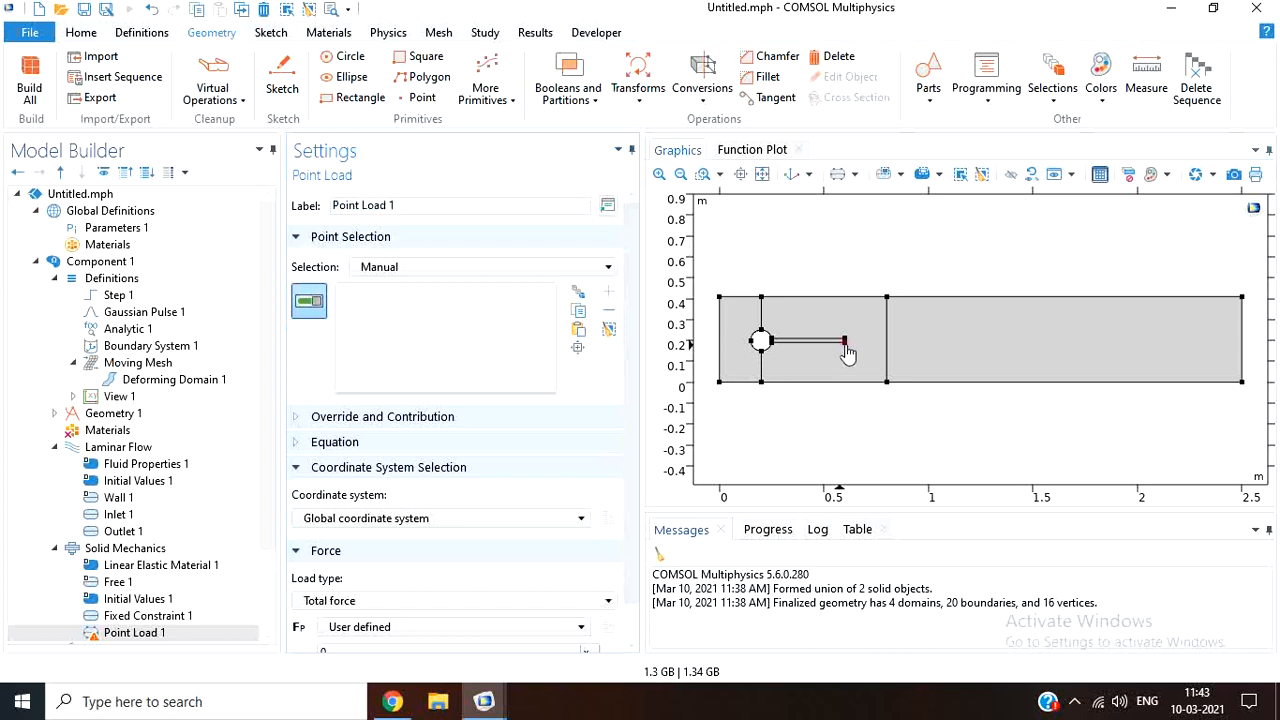
left_click(703, 174)
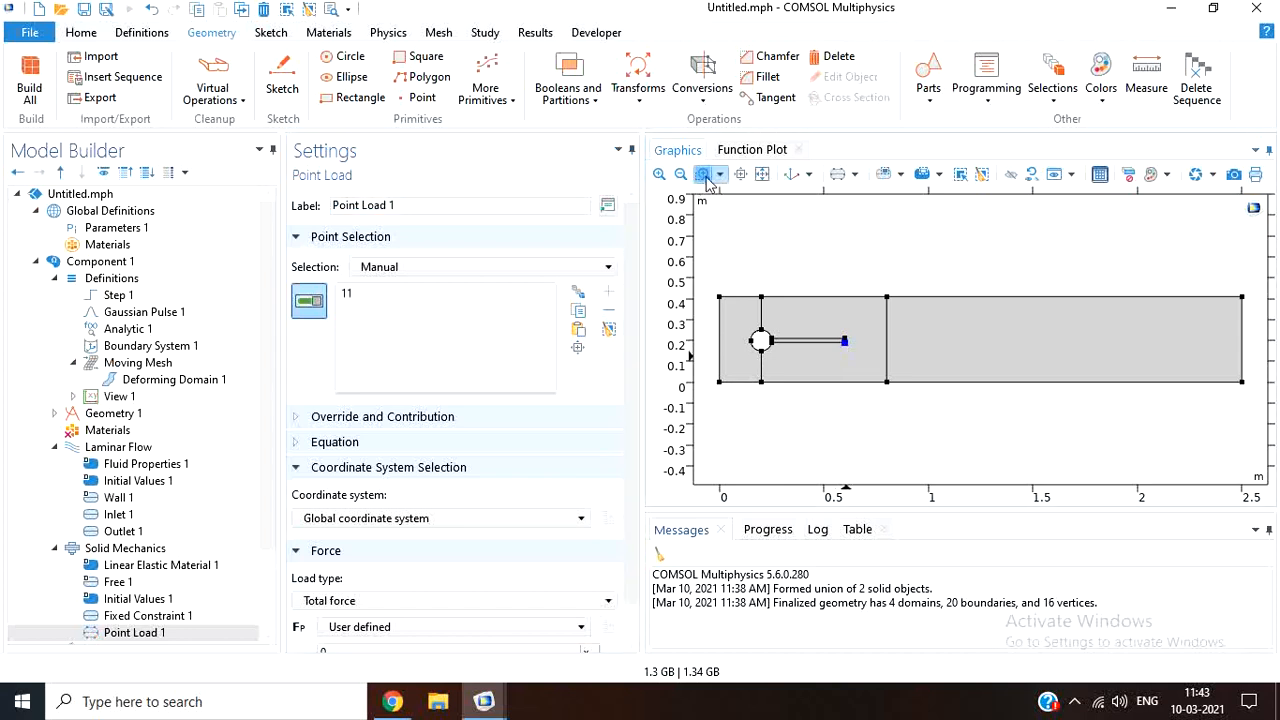
left_click_drag(837, 333, 870, 364)
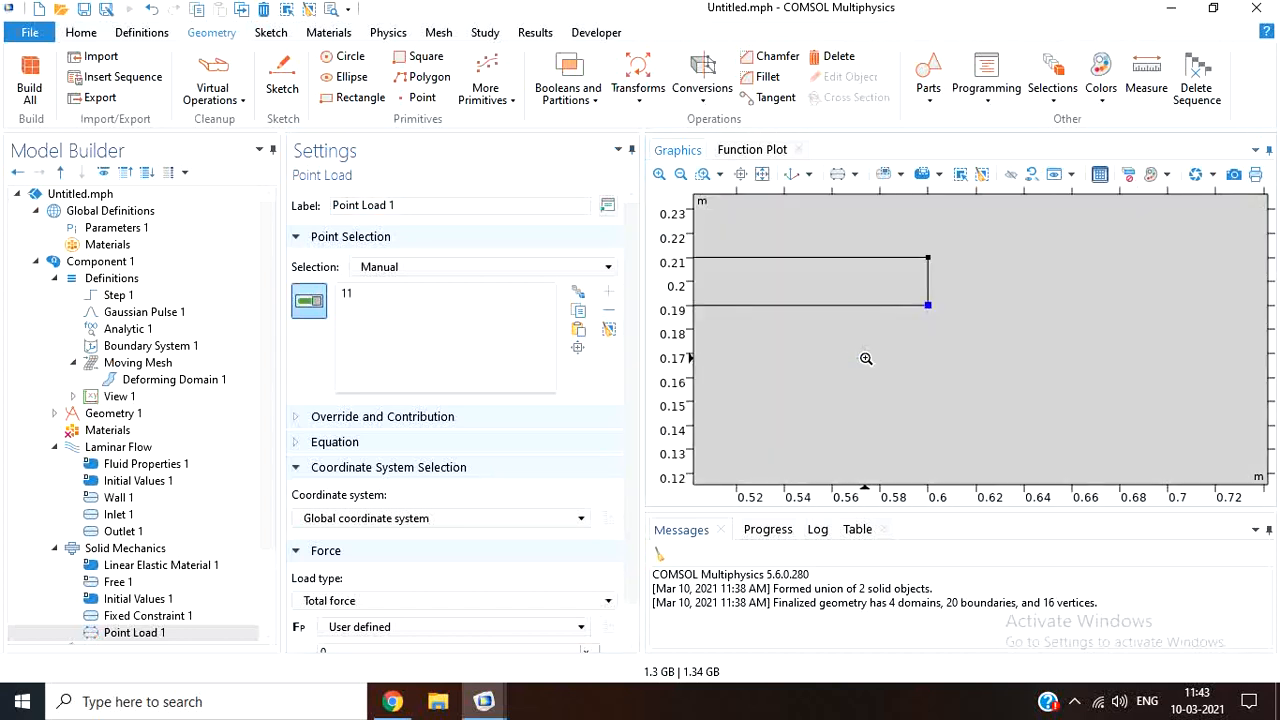
left_click(762, 174)
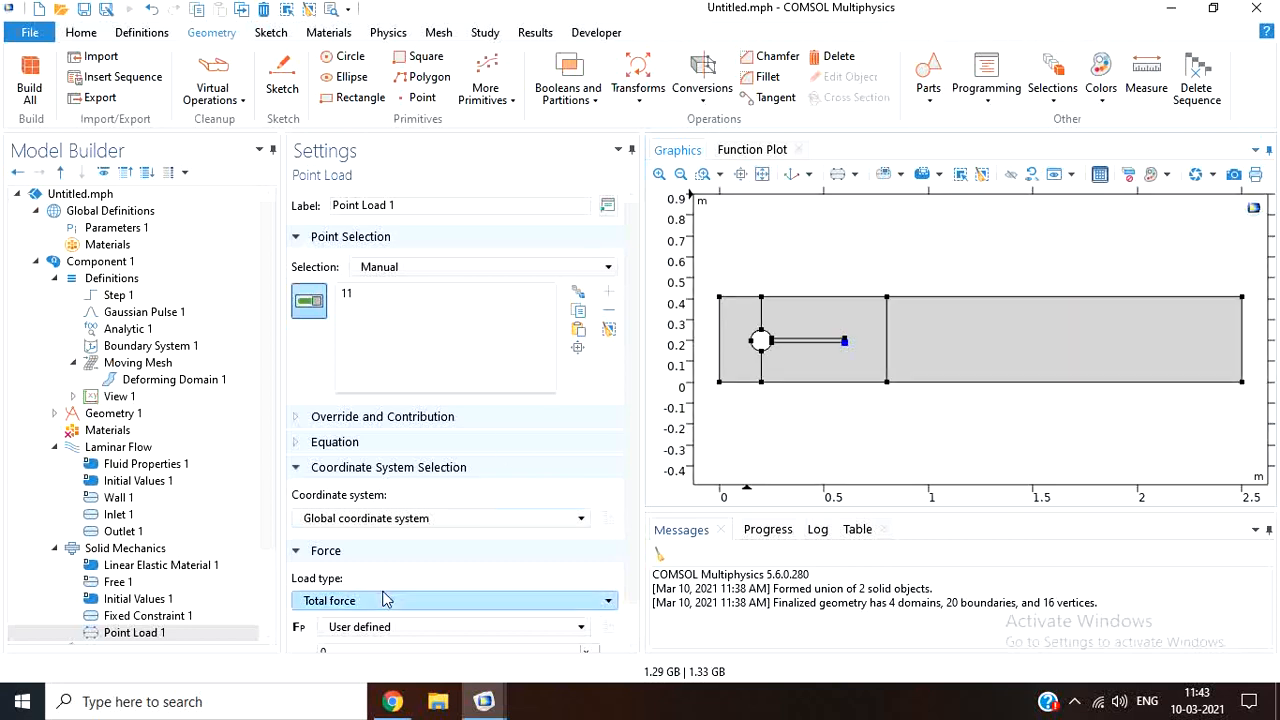
- Switch to the completed model and copy its point load's y-force expression, 1[N]*gp1(t/1[s])
scroll(625, 467, "down", 1)
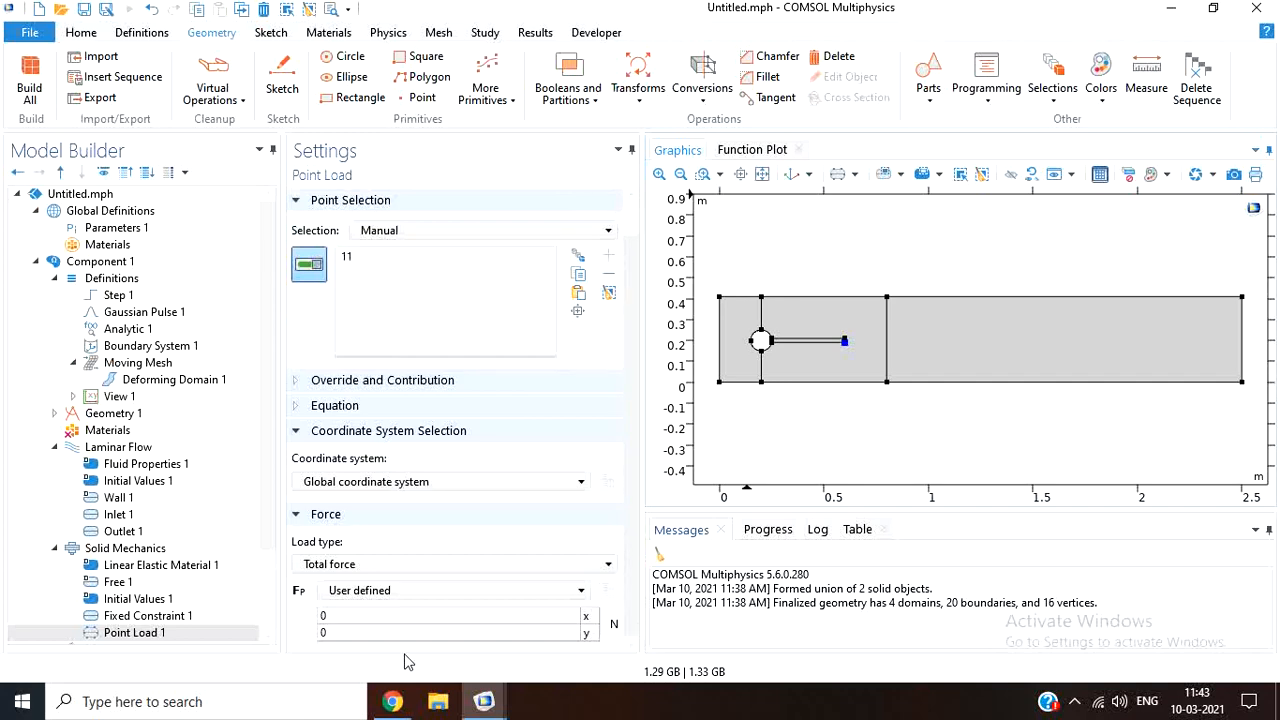
mouse_move(484, 701)
left_click(360, 658)
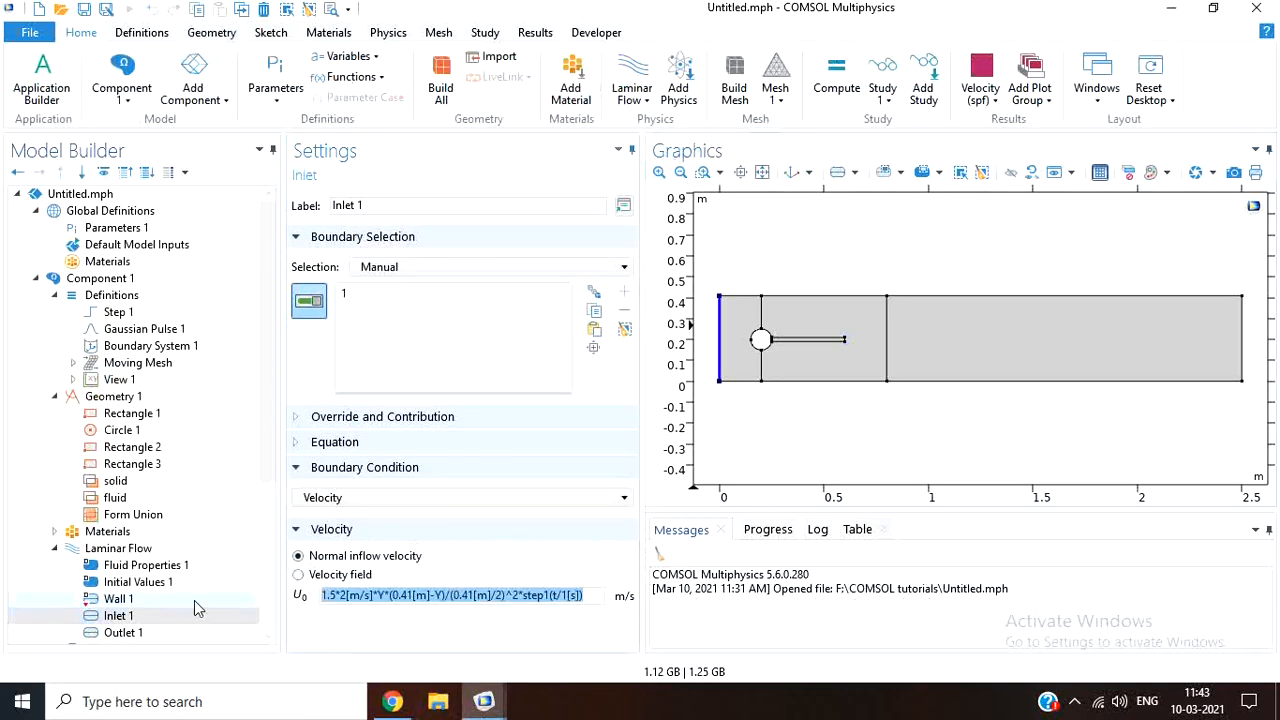
scroll(175, 628, "down", 3)
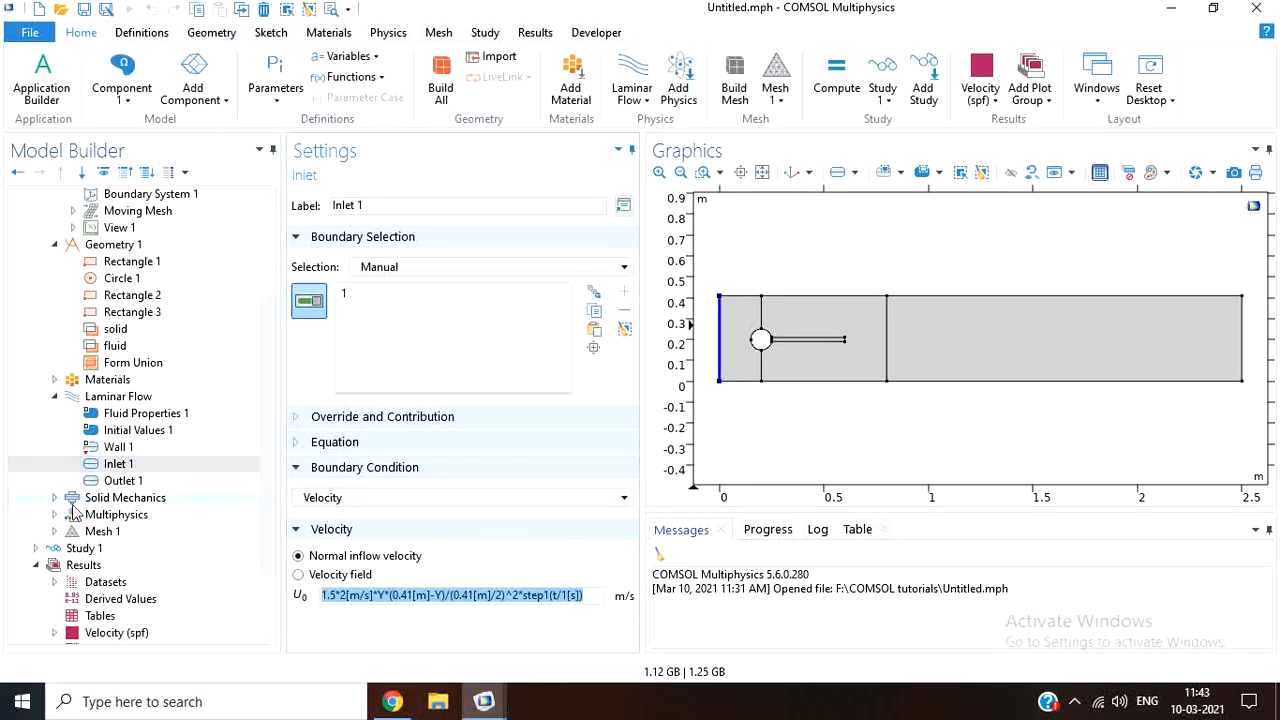
left_click(55, 497)
left_click(135, 581)
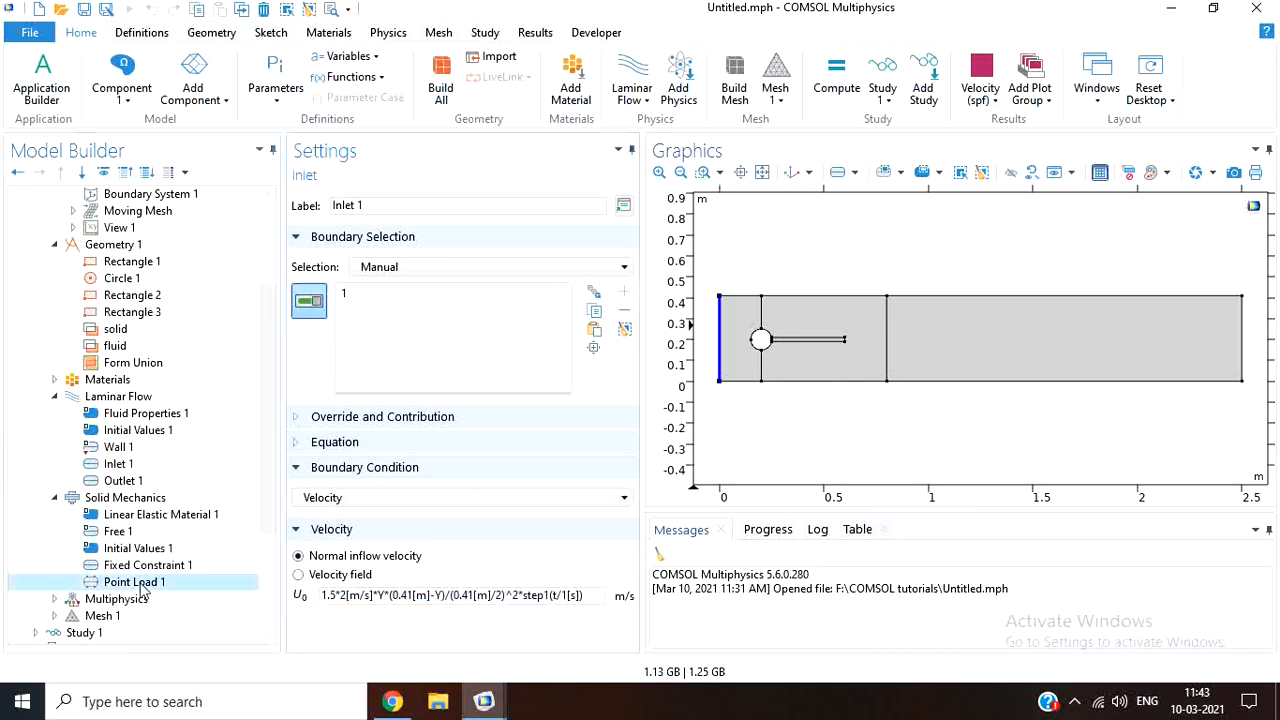
scroll(385, 600, "down", 1)
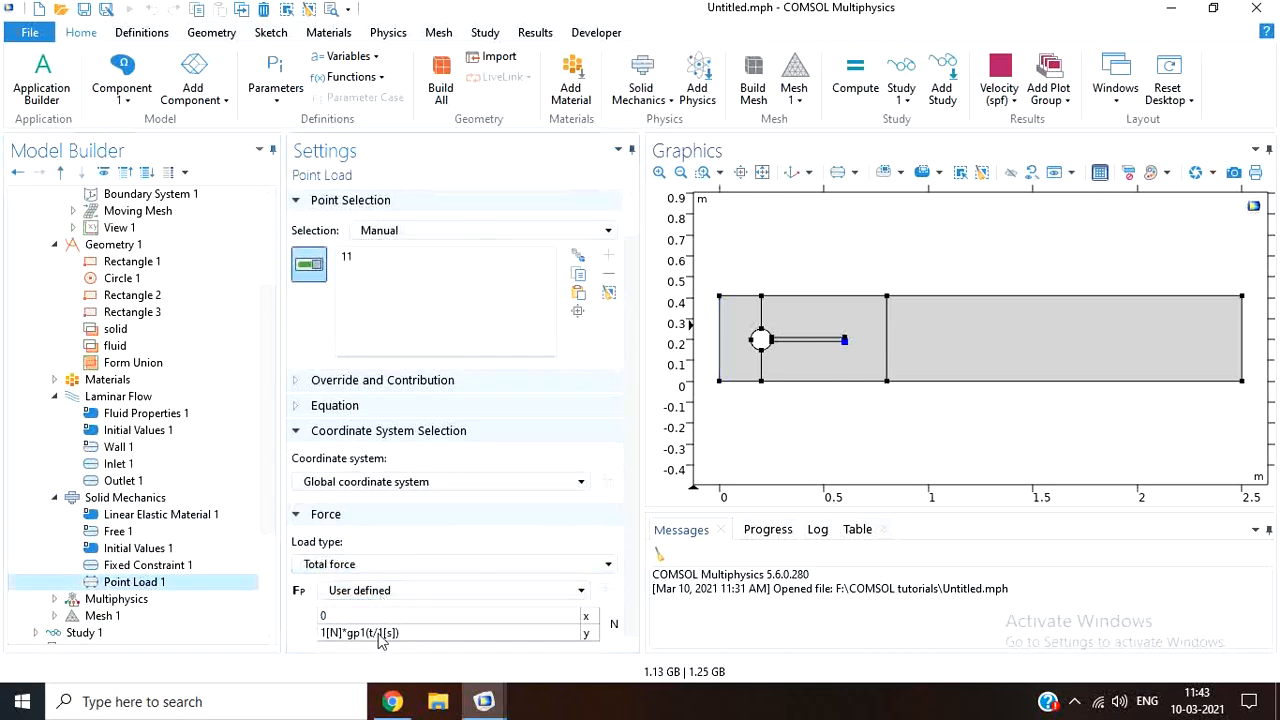
triple_click(381, 633)
left_click(380, 634)
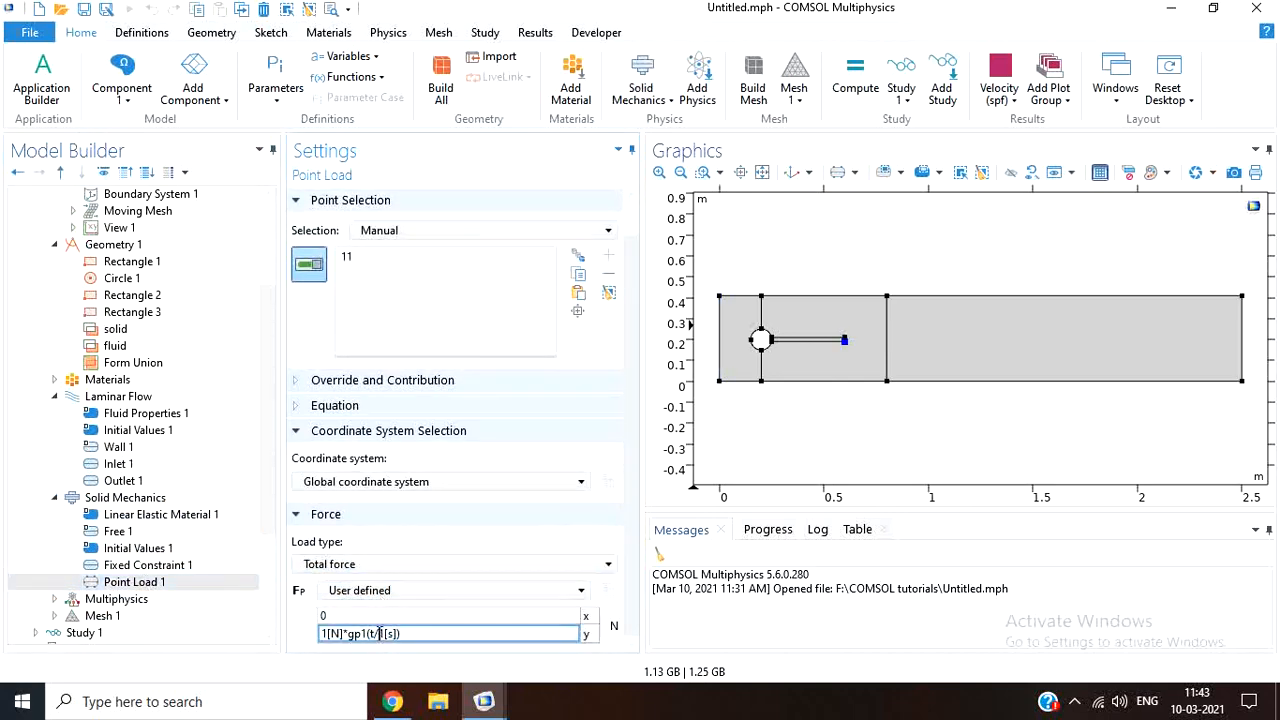
double_click(380, 634)
key("ctrl+c")
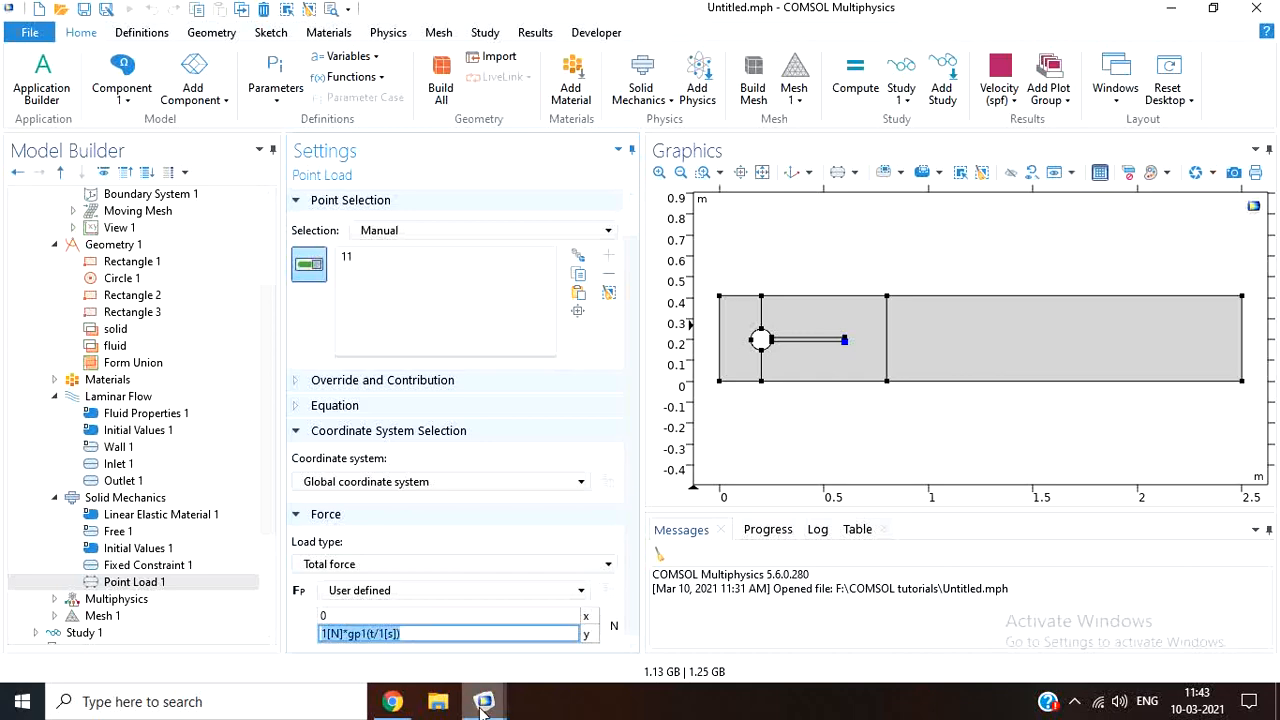
- Switch back to the model being built and set the point load's y-force to 1[N]*gp1(t/1[s])
mouse_move(484, 701)
left_click(384, 632)
left_click(384, 632)
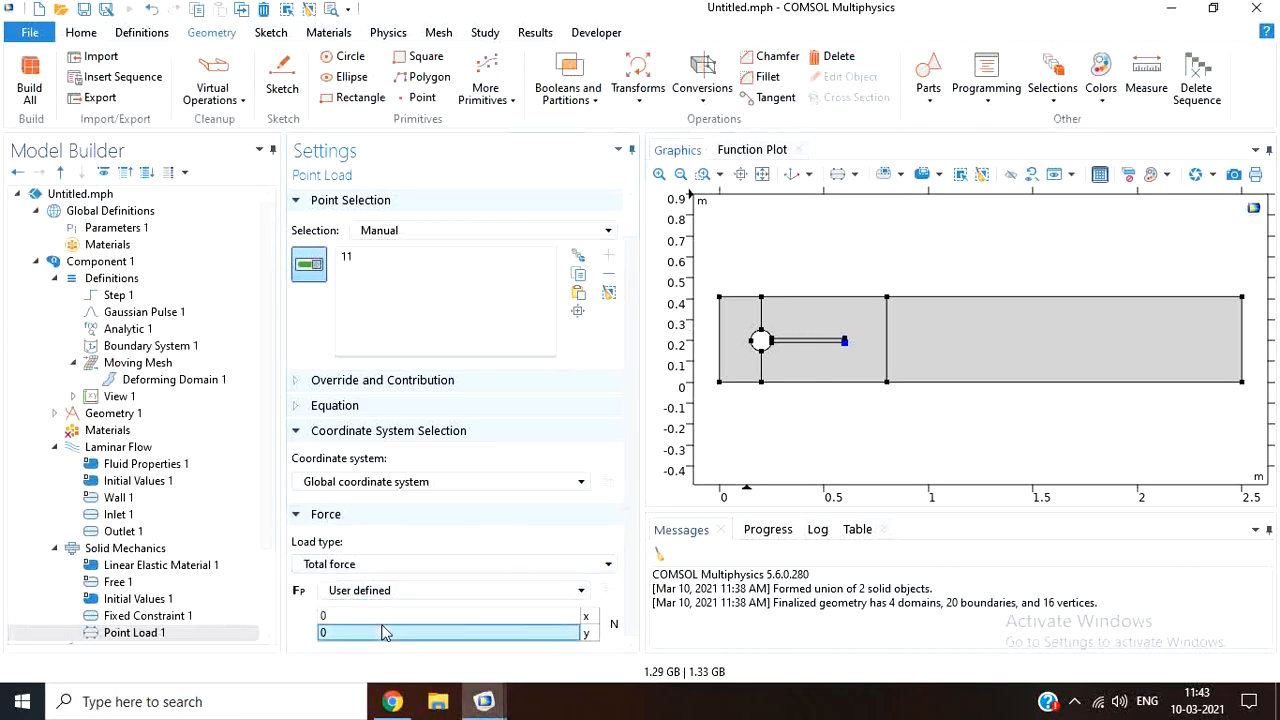
left_click(384, 632)
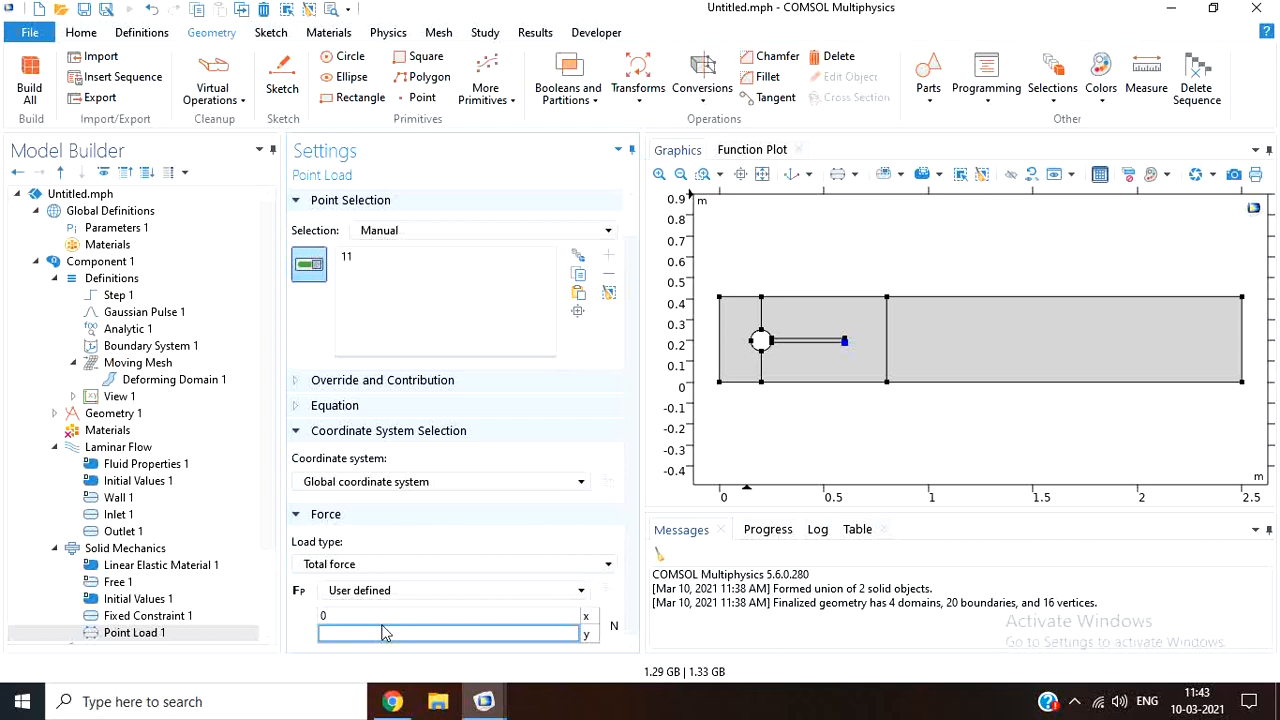
key("ctrl+v")
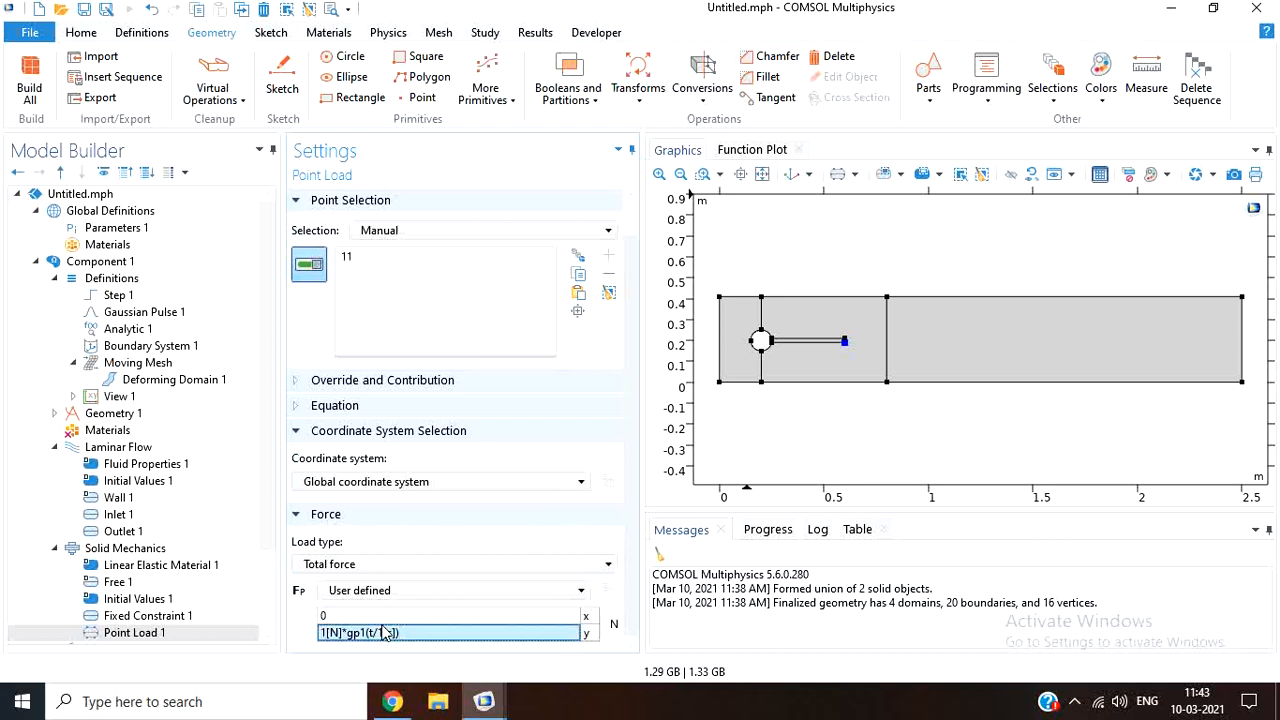
- Add a blank material to the component and assign it to the solid selection
left_click(54, 548)
left_click(54, 447)
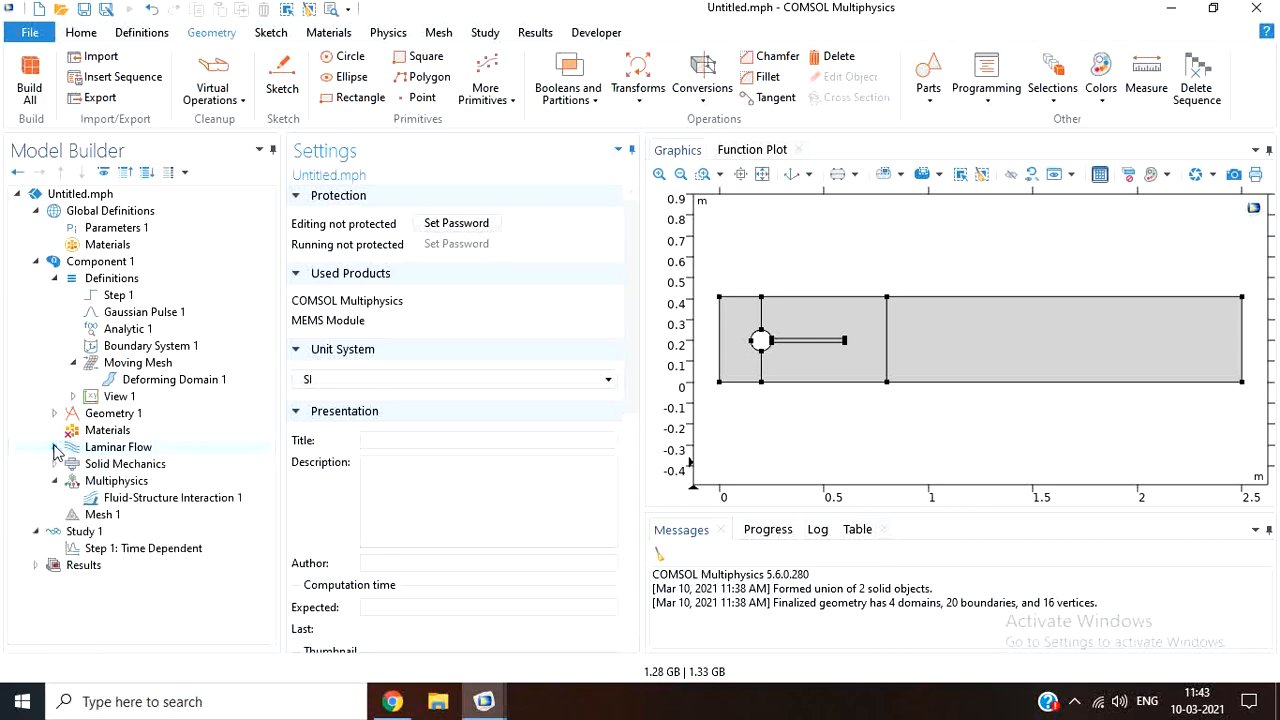
left_click(110, 430)
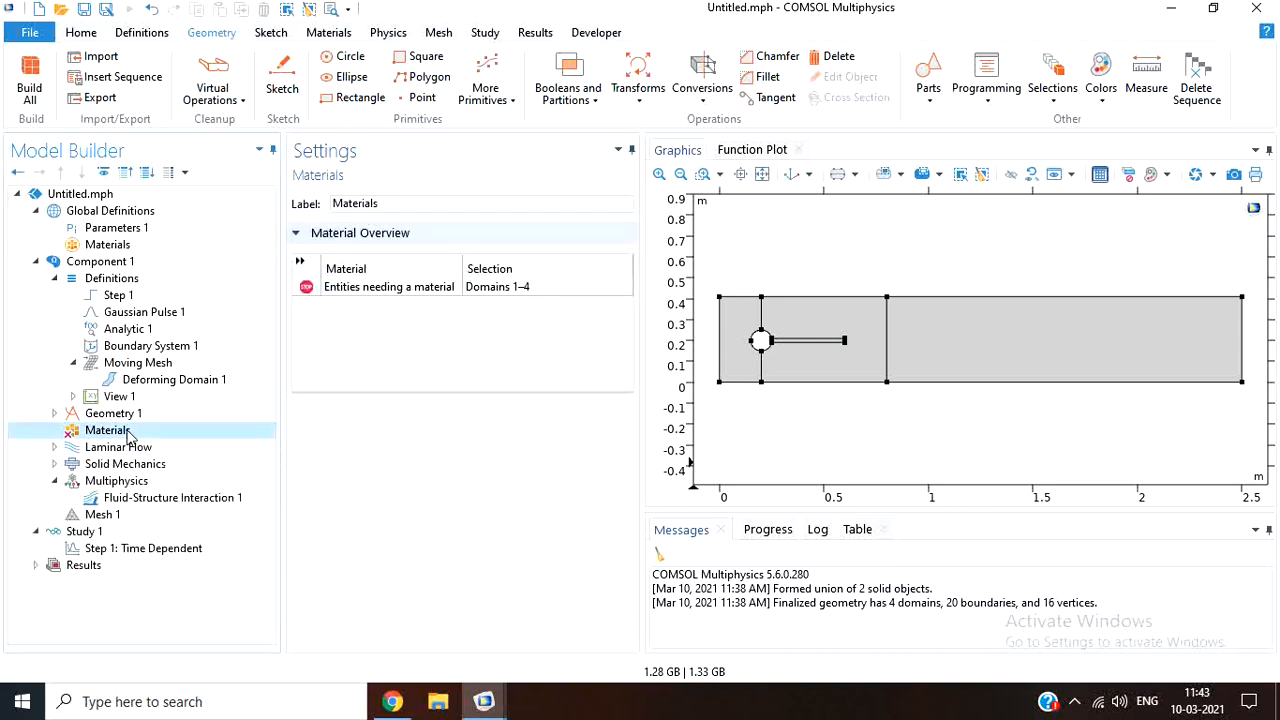
right_click(127, 432)
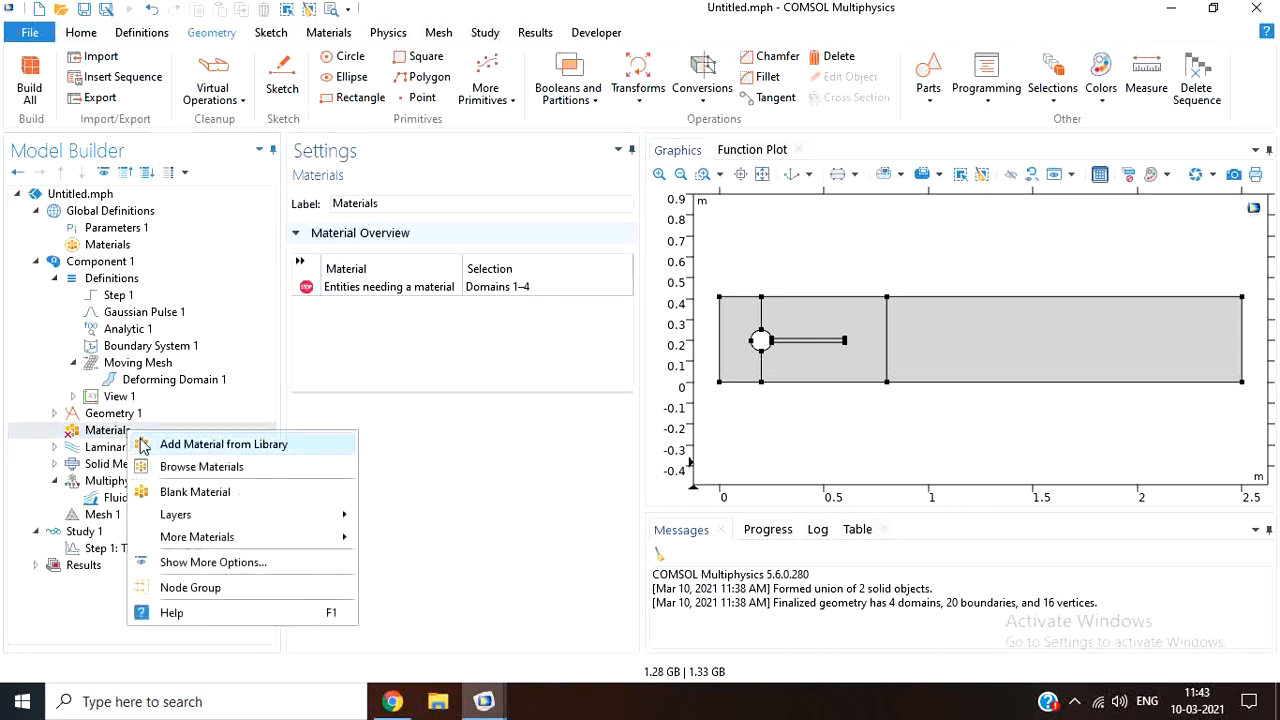
left_click(181, 492)
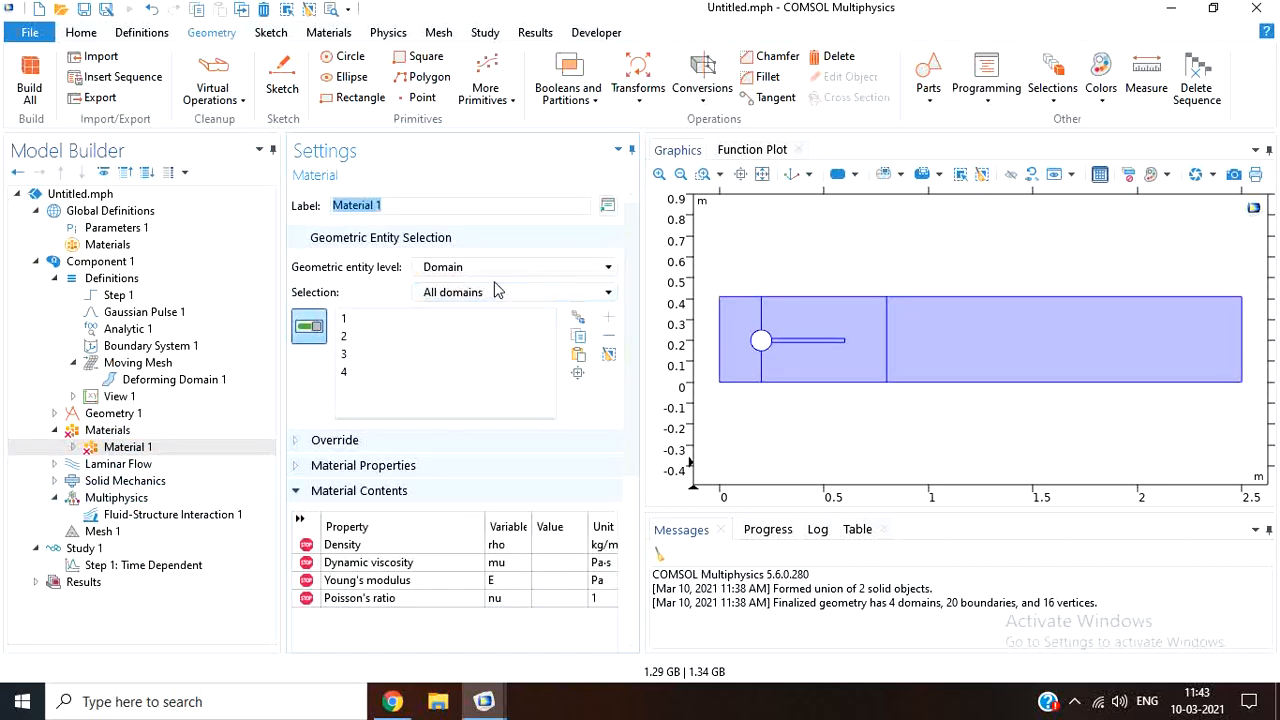
left_click(495, 291)
left_click(484, 350)
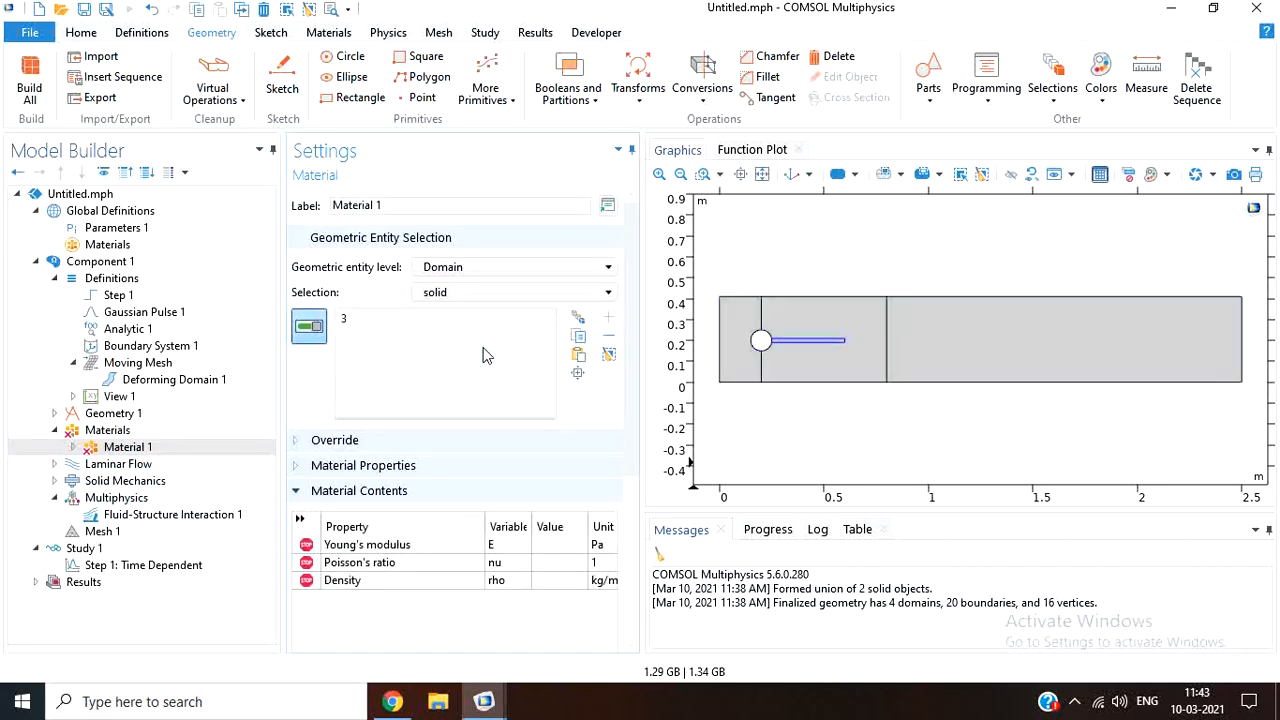
- Set the solid material's Young's modulus to 5.6[MPa], Poisson's ratio to 0.3 and density to 1000
left_click(553, 548)
type("5.6[MPa")
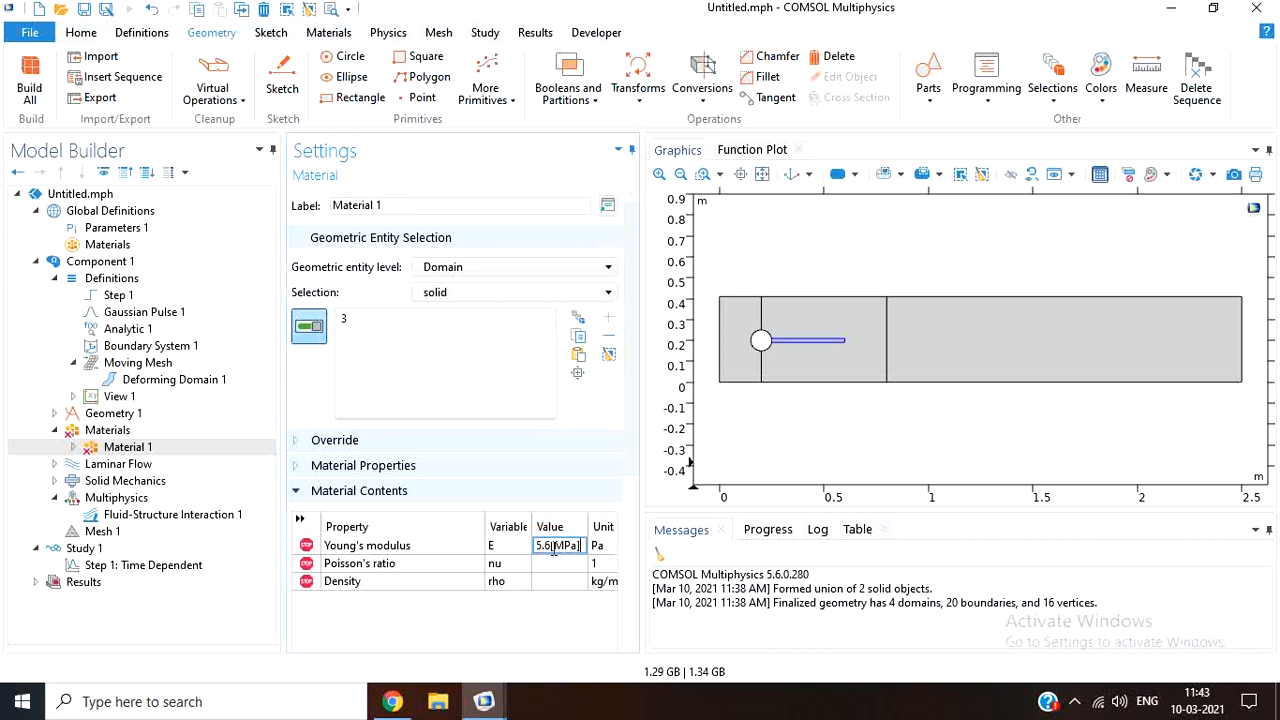
key("Return")
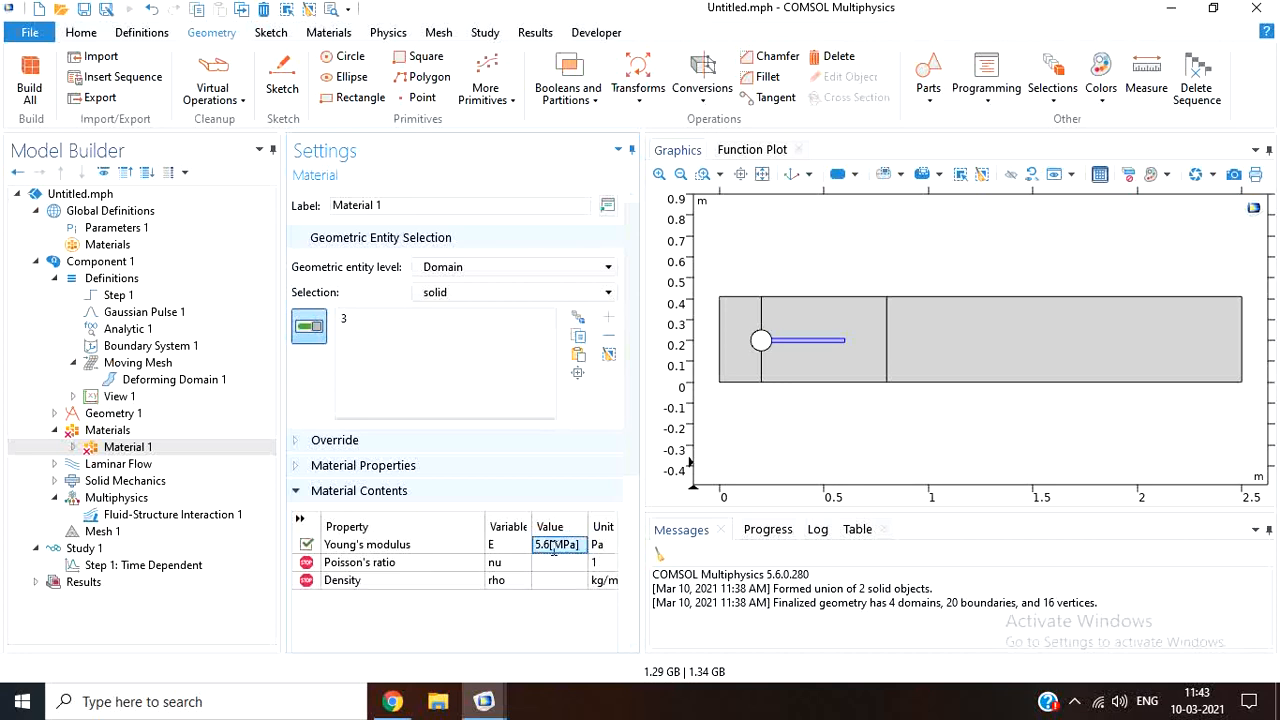
left_click(557, 570)
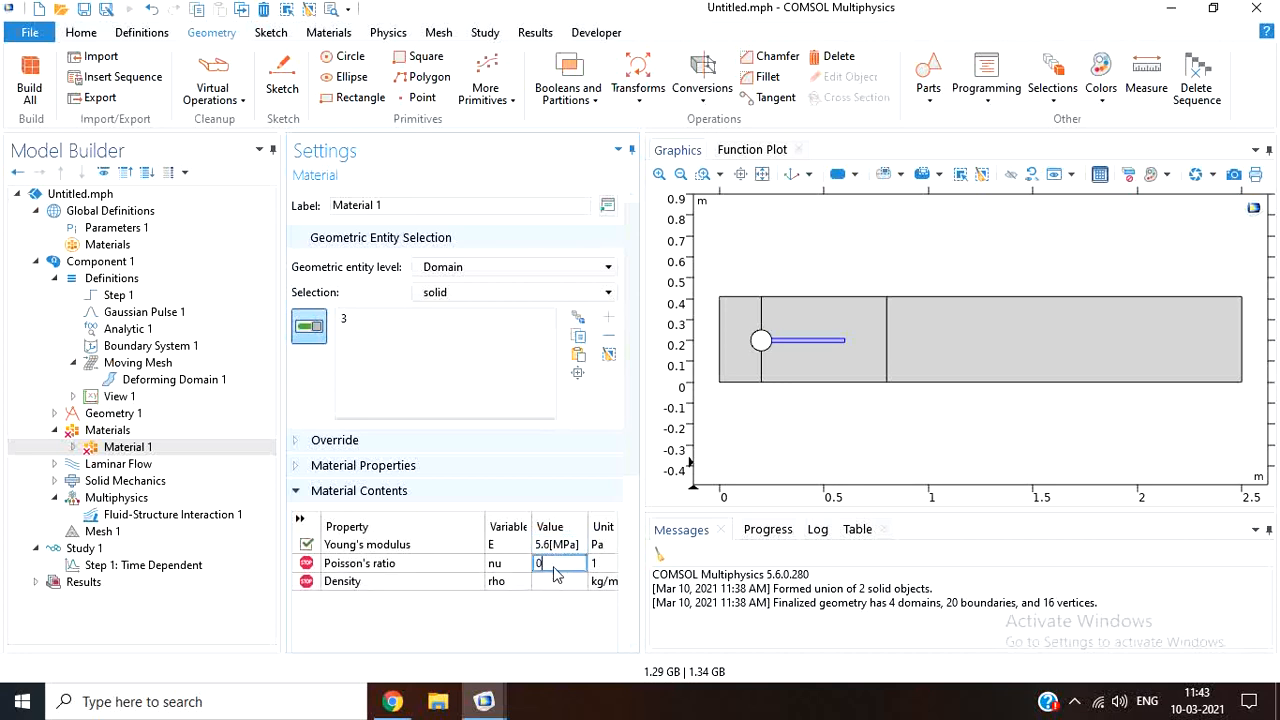
type("0.3")
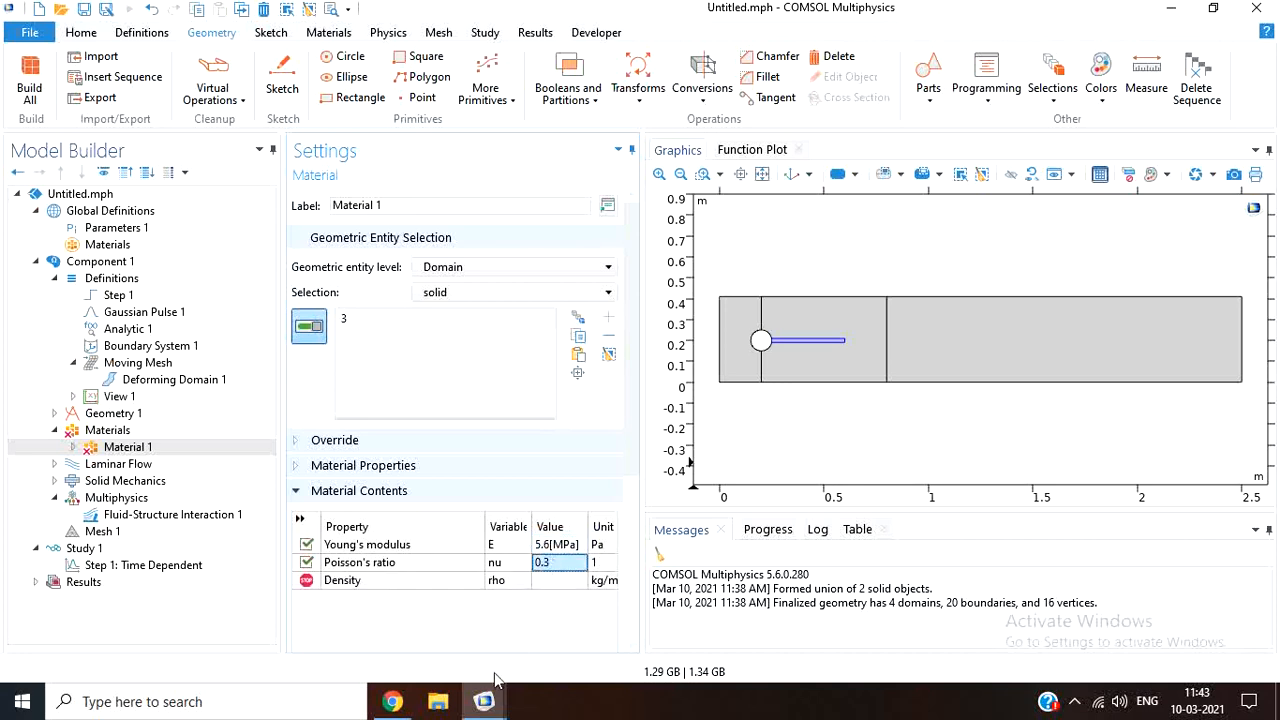
left_click(572, 582)
type("1000")
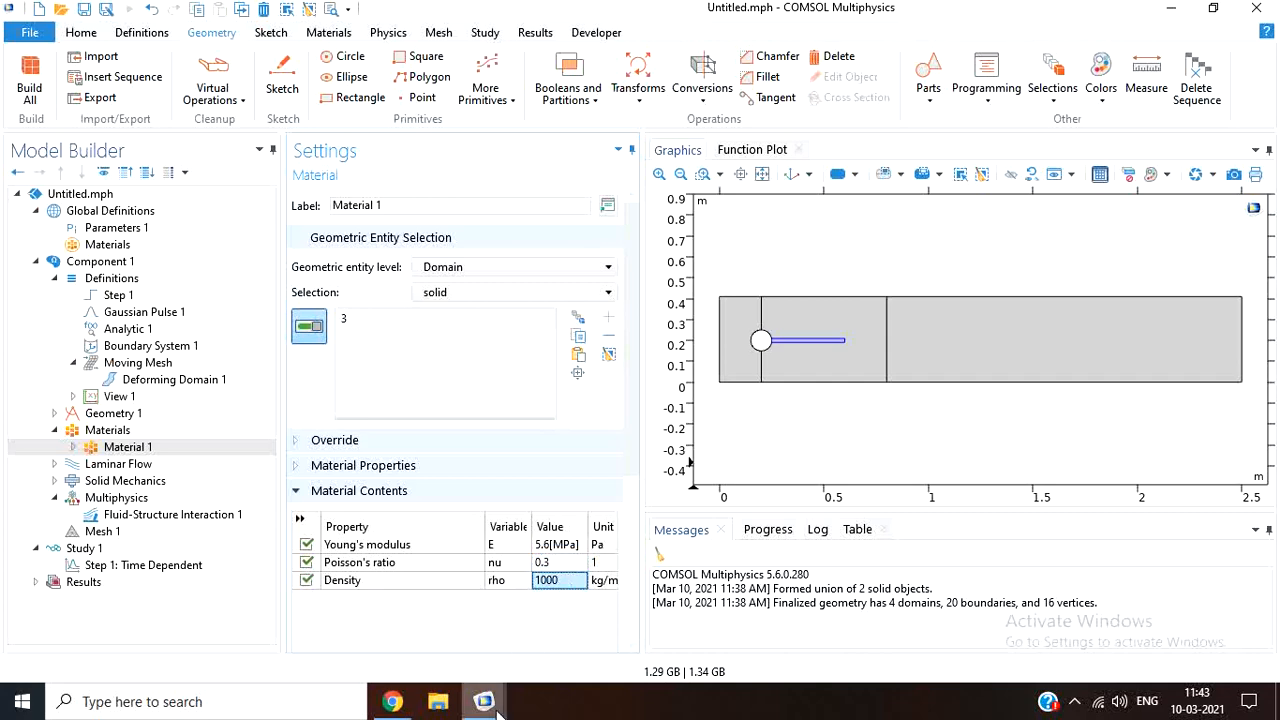
- Switch to the completed model and check the property values of its solid material
mouse_move(484, 700)
left_click(398, 640)
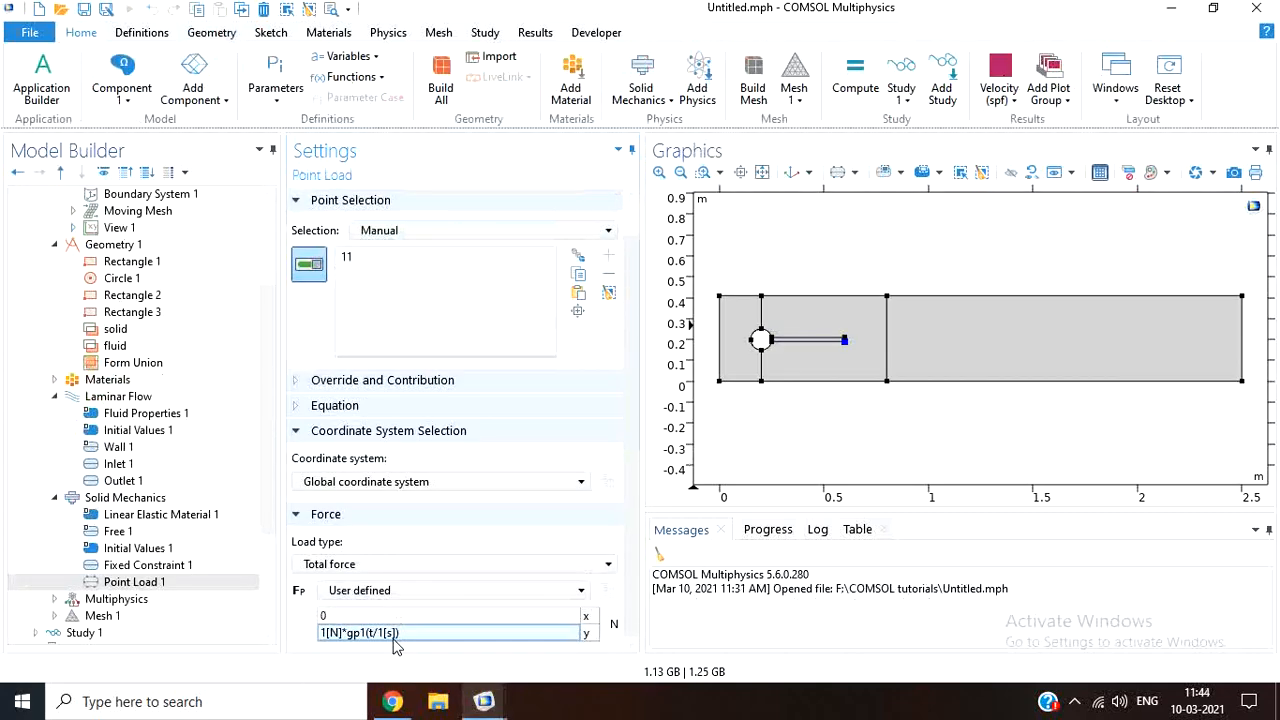
left_click(55, 380)
left_click(127, 398)
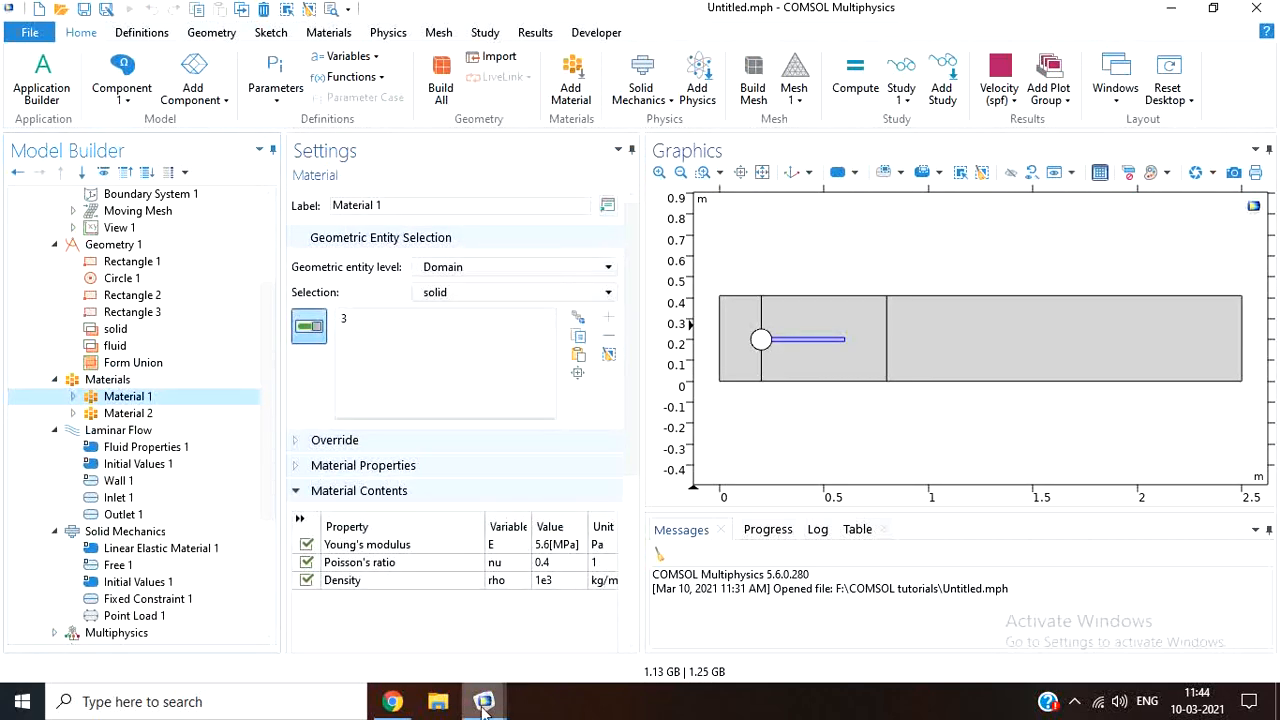
- Switch back to the model being built and set the solid material's Poisson's ratio to 0.4
mouse_move(484, 700)
left_click(562, 590)
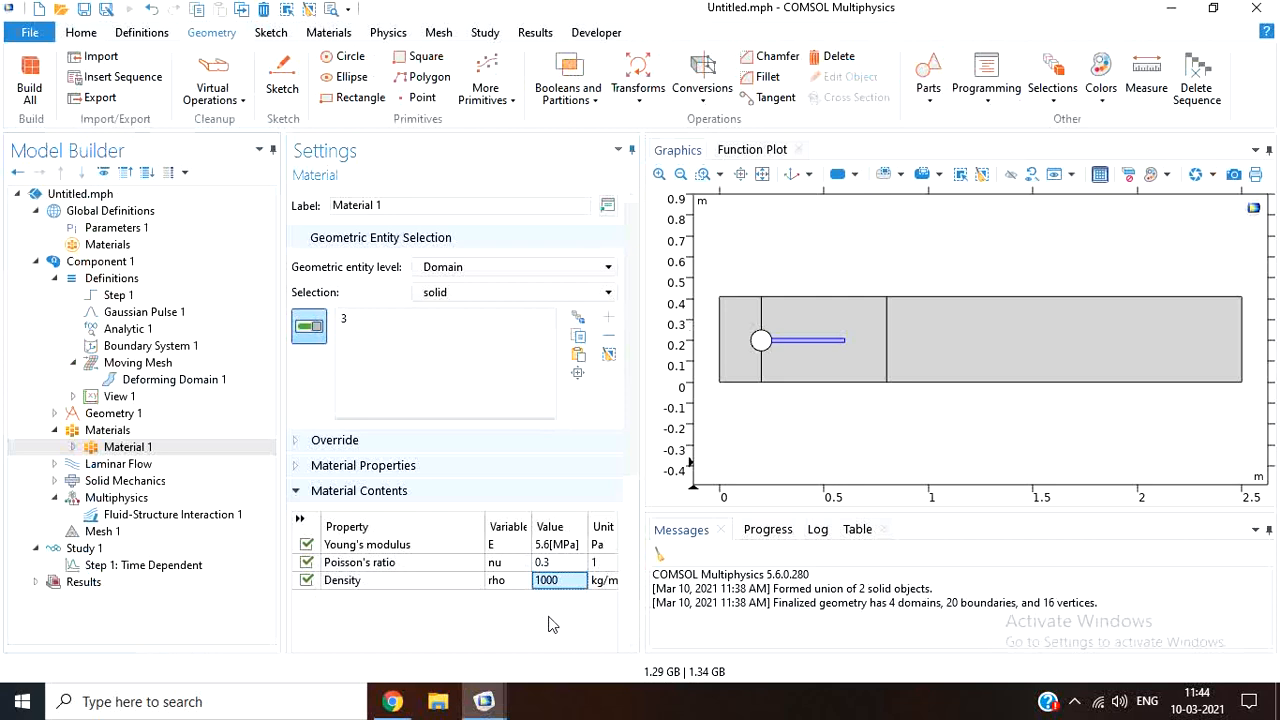
left_click(556, 564)
key("BackSpace")
type("4")
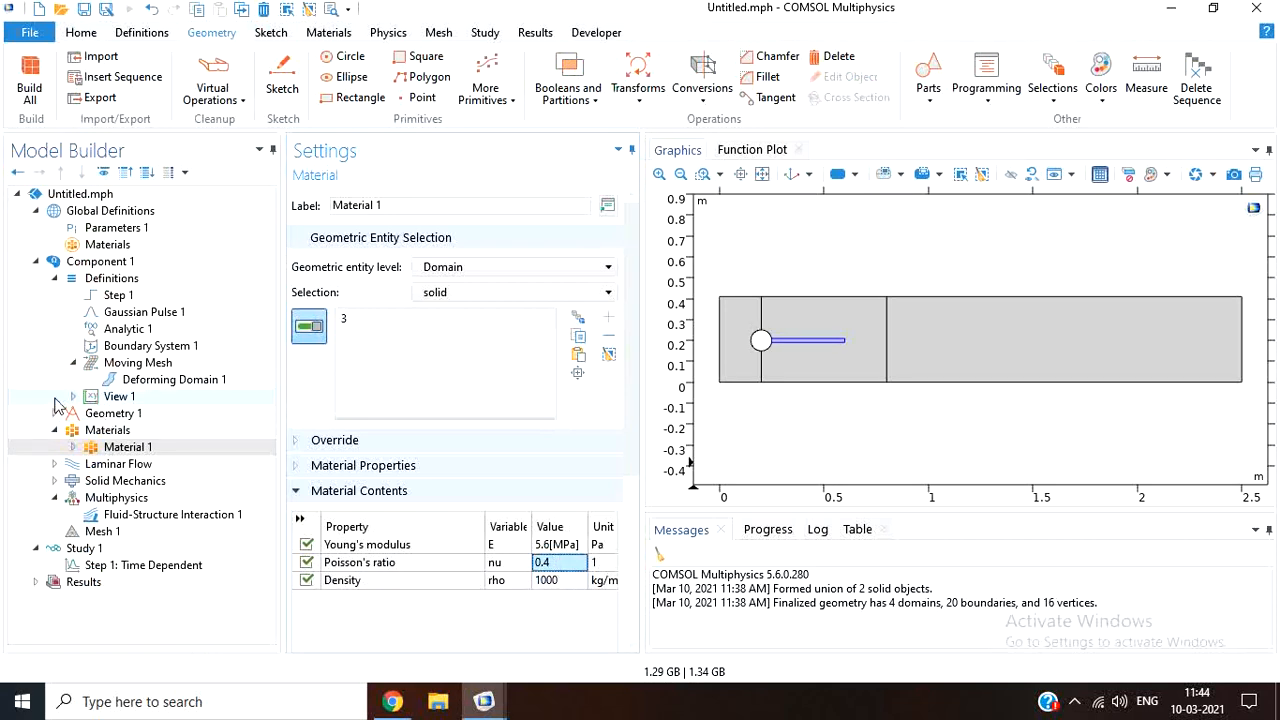
- Add a second blank material and assign it to the fluid selection
left_click(118, 447)
left_click(118, 432)
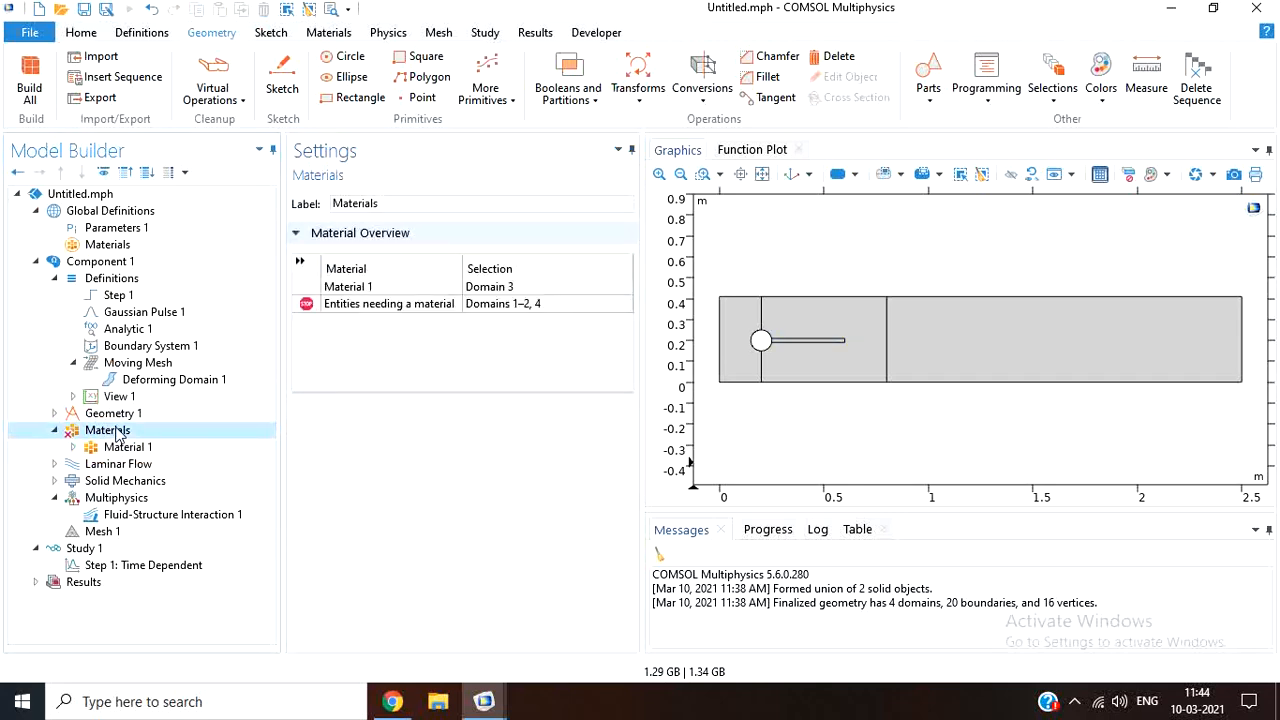
right_click(118, 433)
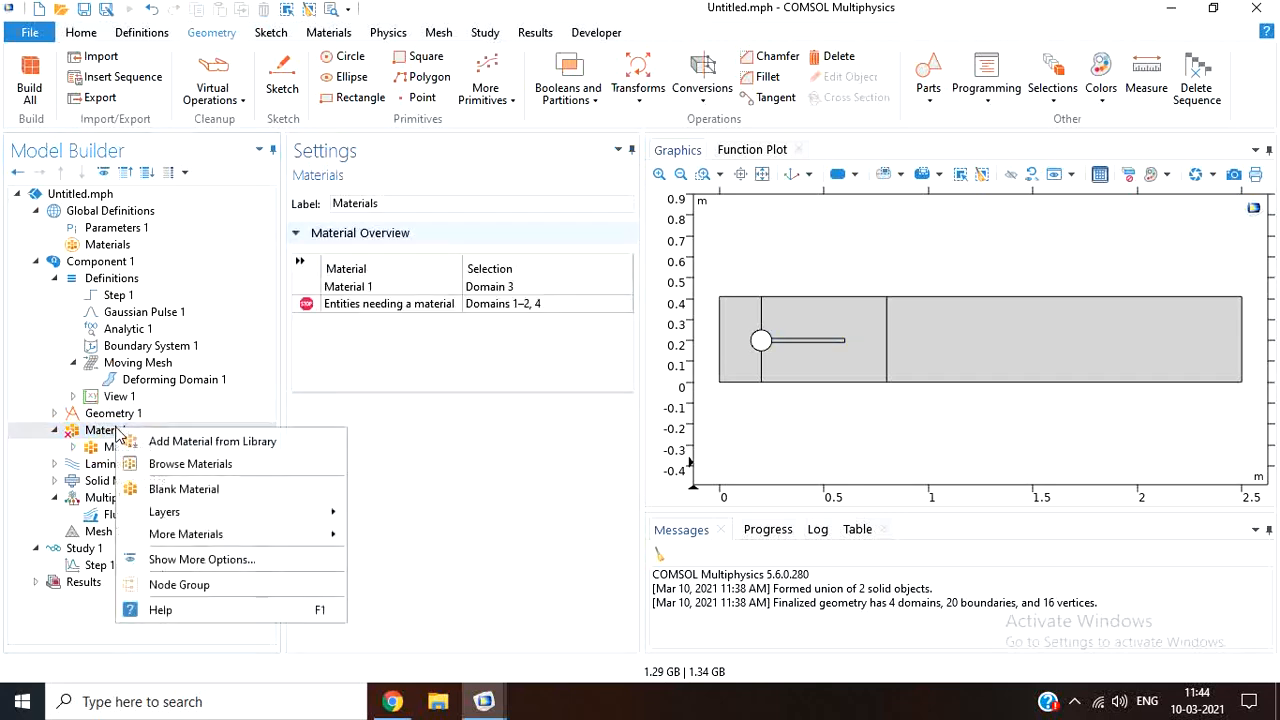
left_click(184, 488)
left_click(453, 302)
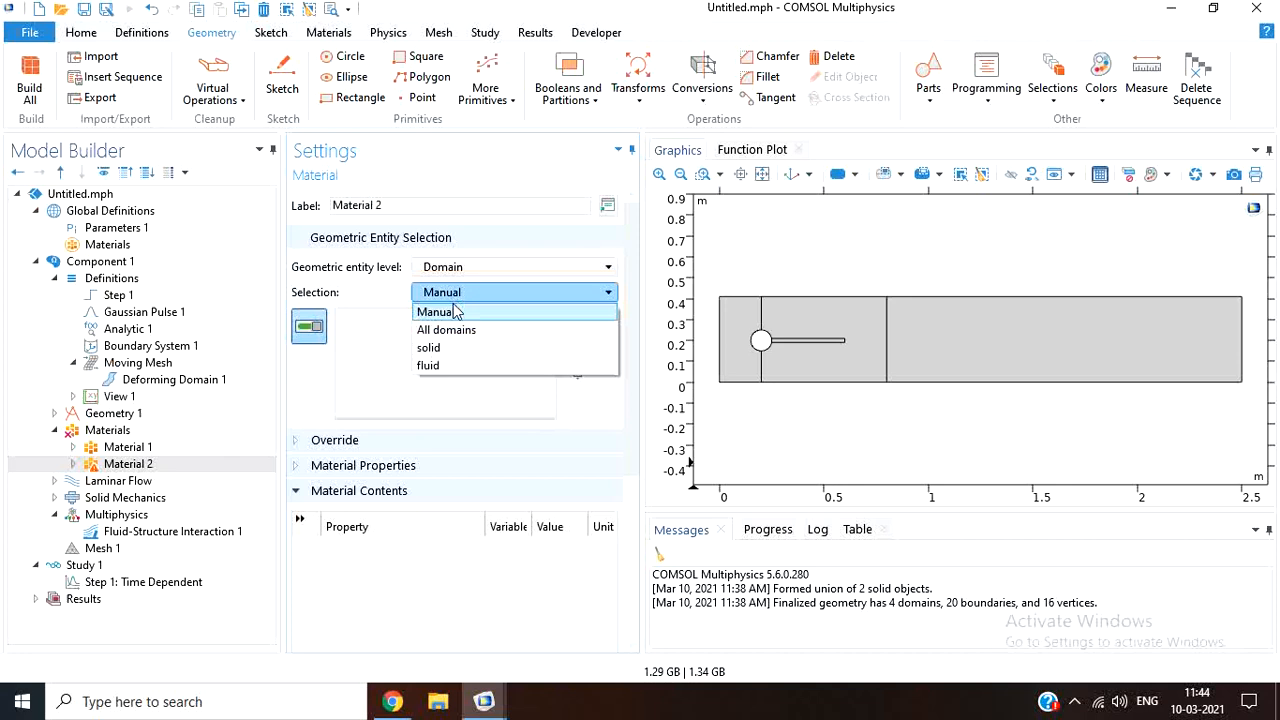
left_click(452, 366)
- Set the fluid material's density to 1000 and dynamic viscosity to 1
left_click(553, 550)
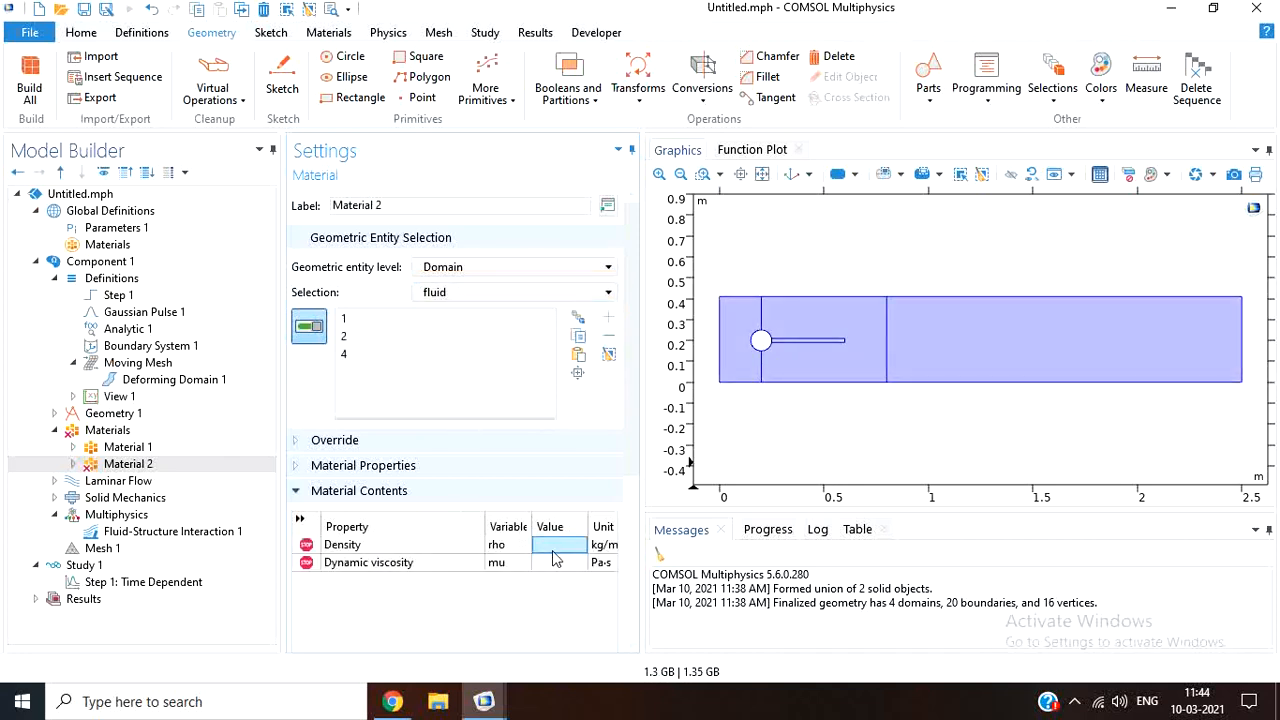
type("10")
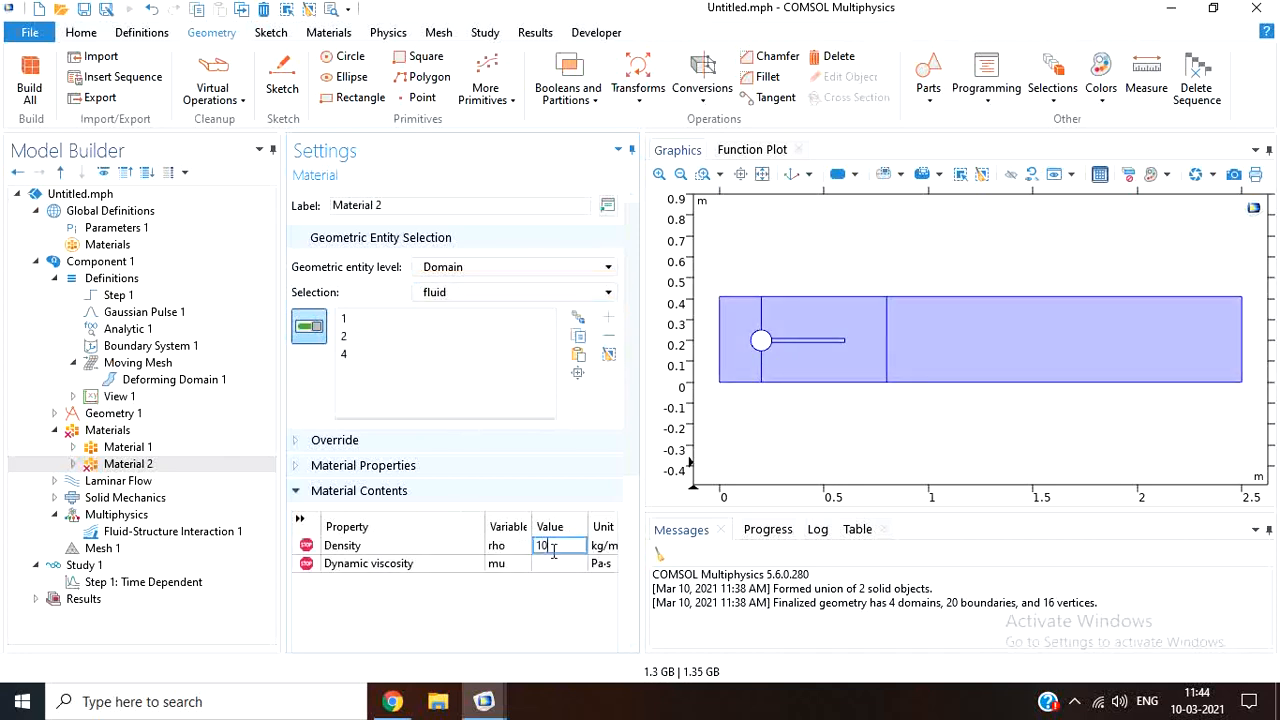
type("00")
key("Return")
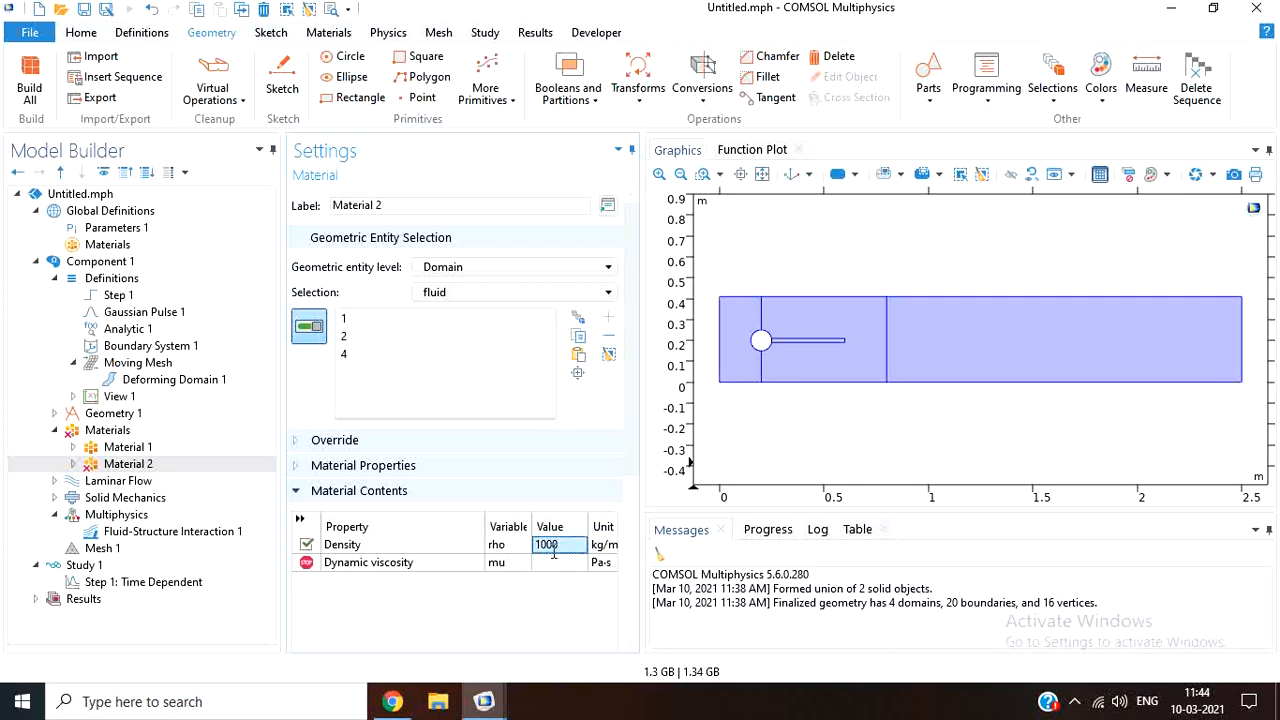
left_click(555, 562)
type("1")
key("Return")
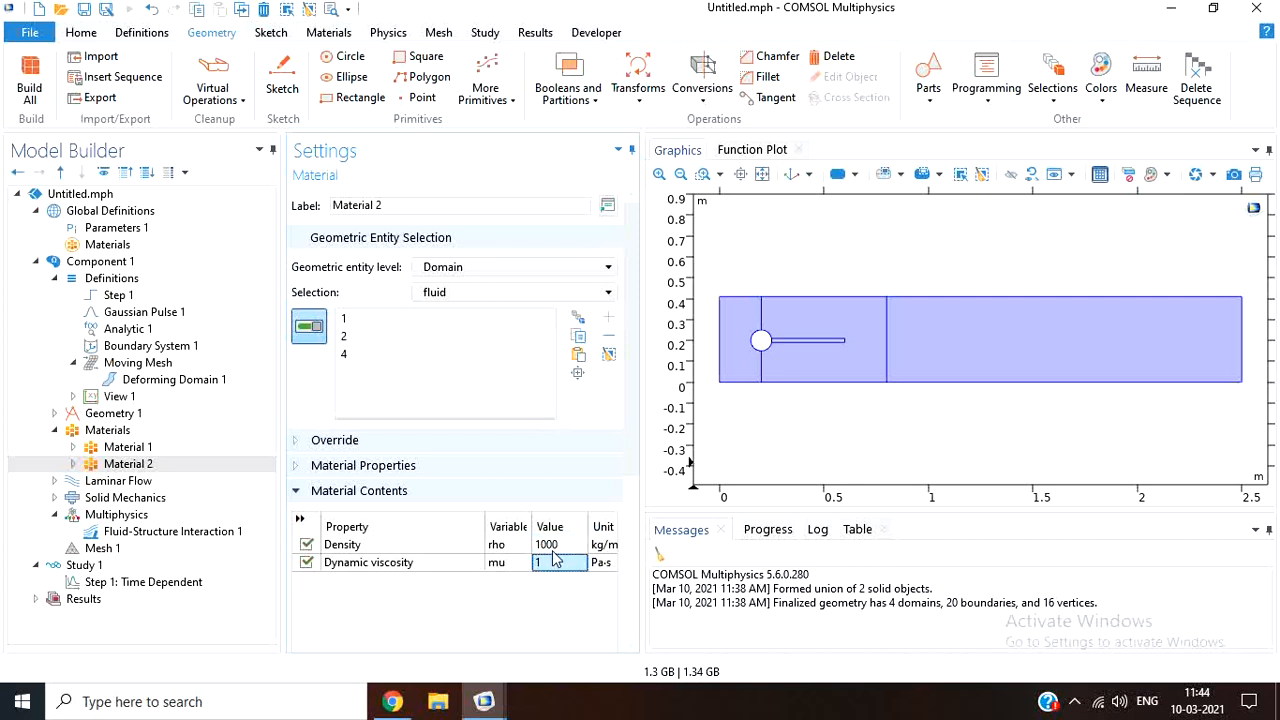
- Examine which boundaries the Fluid-Structure Interaction coupling covers, looking closely at the beam's free end
left_click(55, 431)
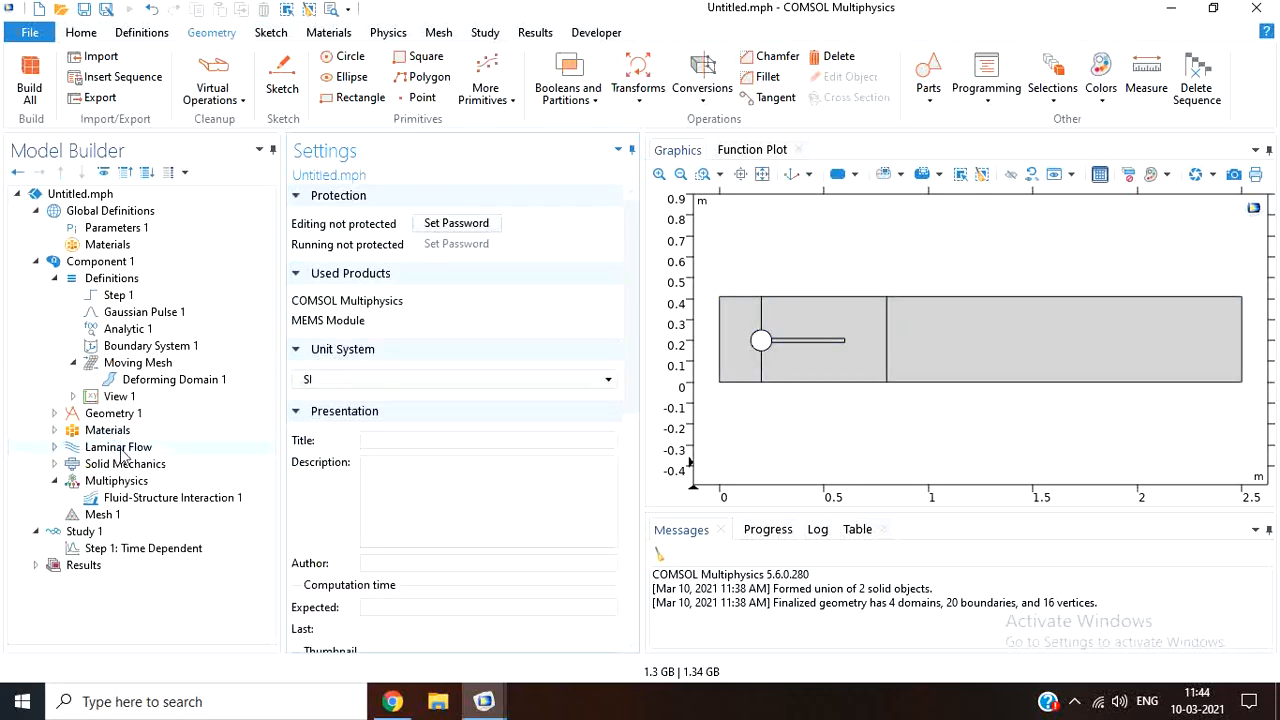
left_click(140, 500)
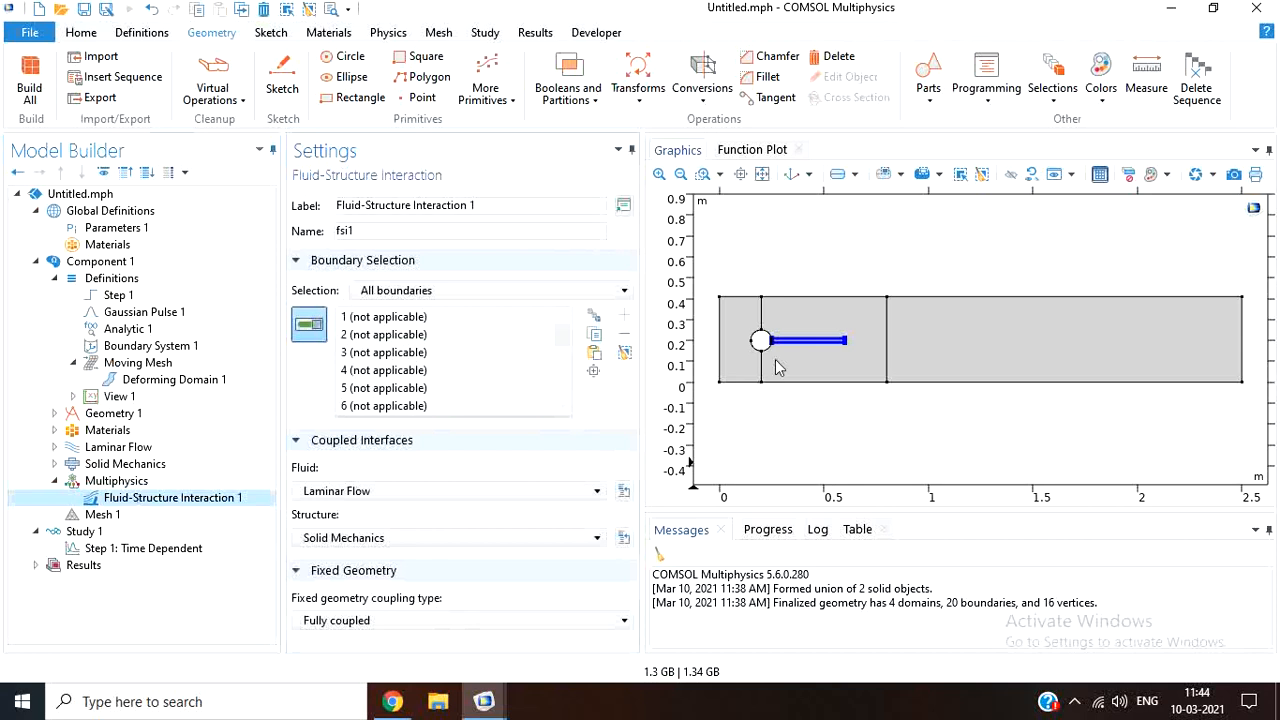
left_click(703, 175)
left_click_drag(829, 323, 851, 353)
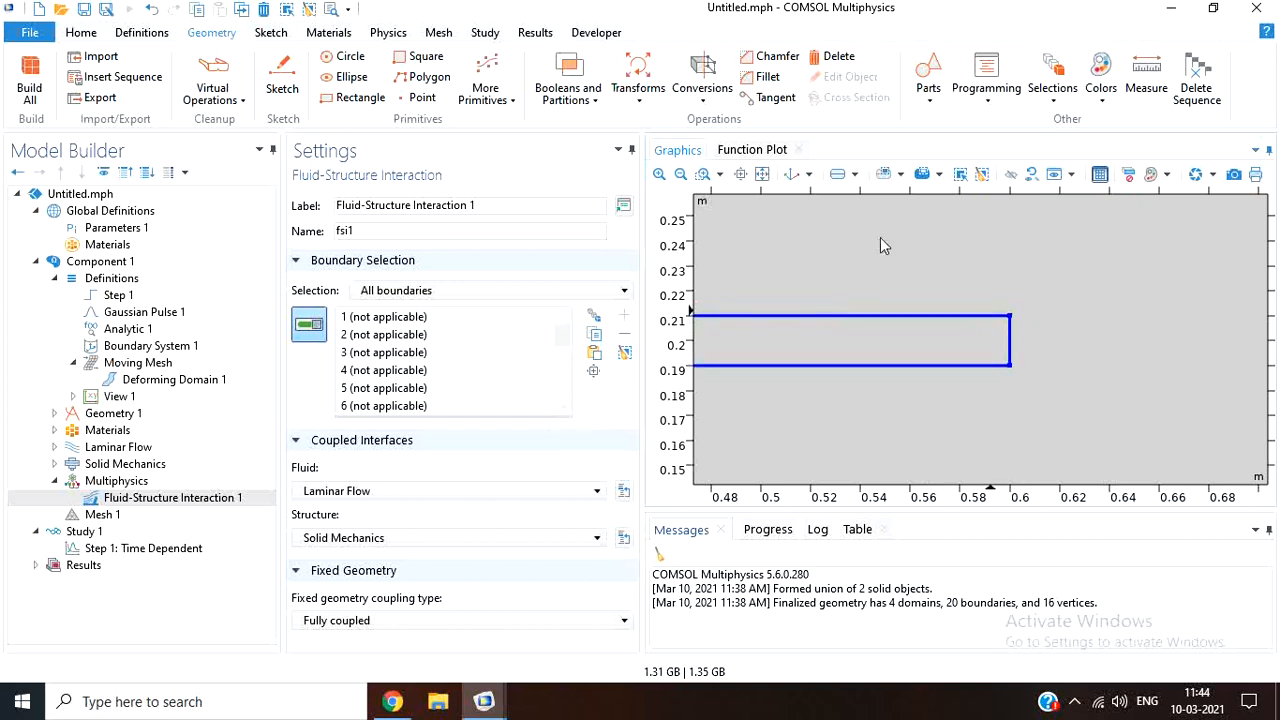
left_click(762, 174)
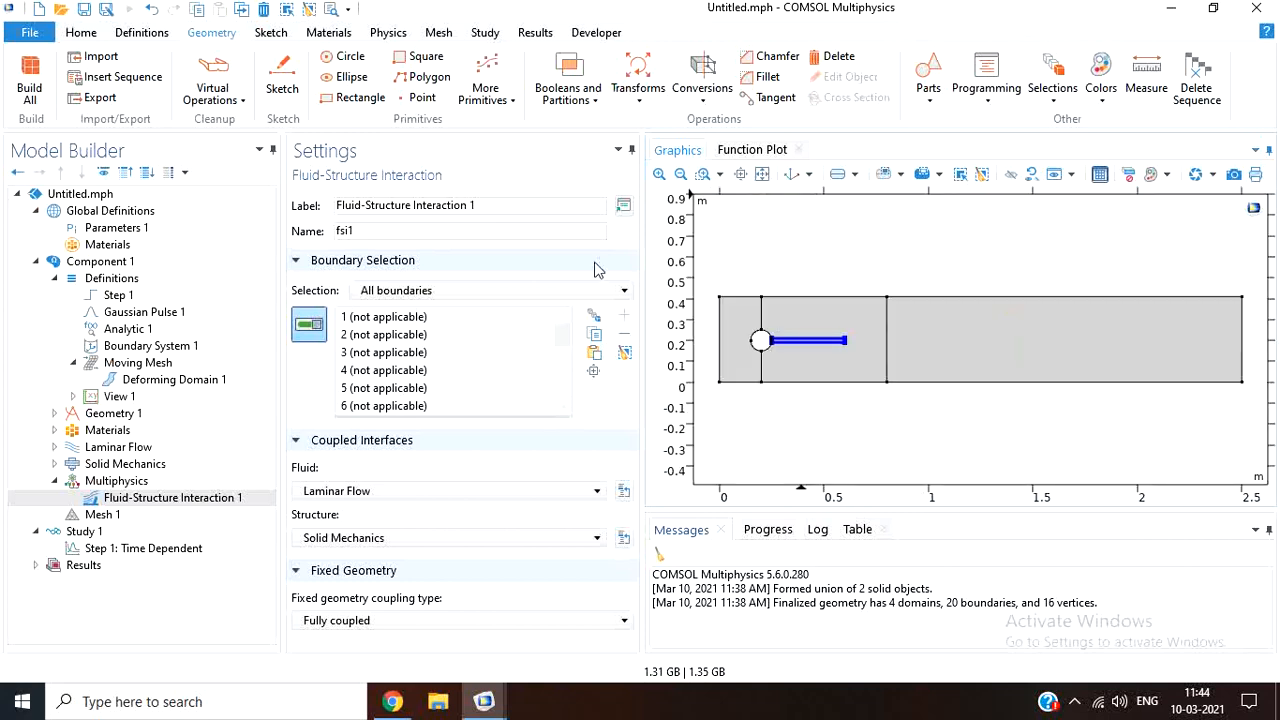
- Make the physics-induced sequence of Mesh 1 editable and set its general Size node to the predefined Coarse size
left_click(148, 517)
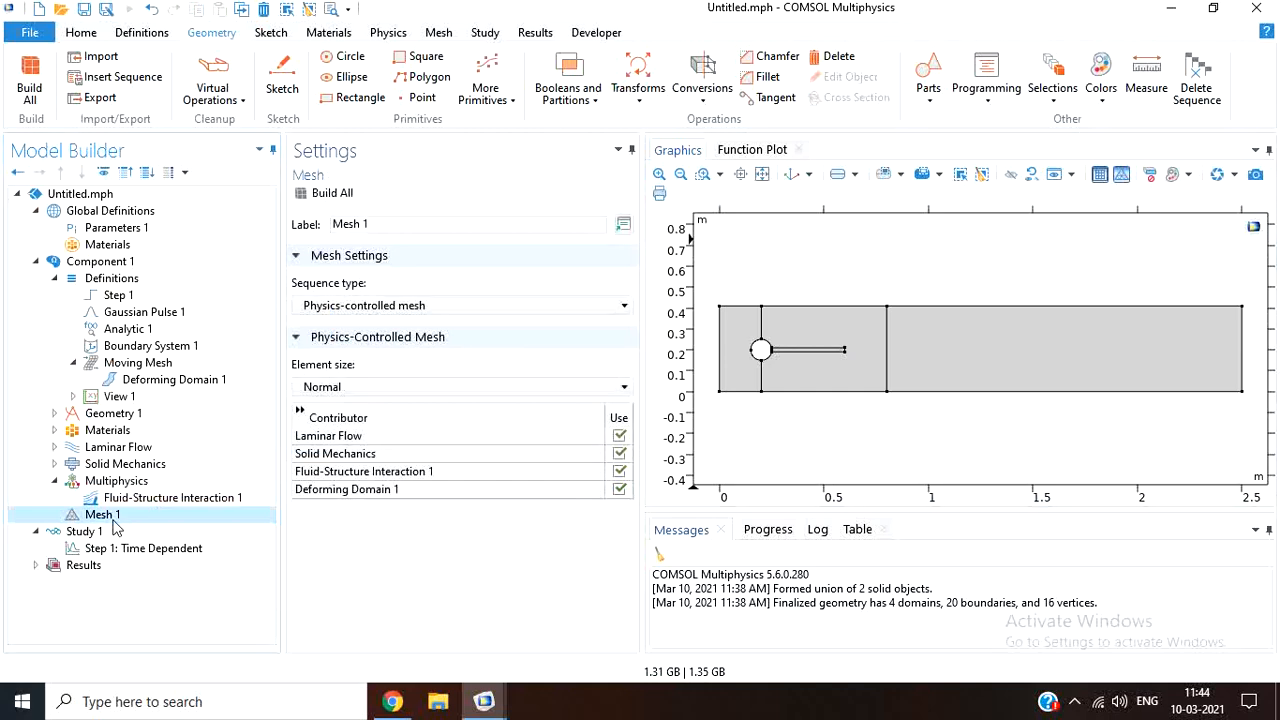
right_click(114, 527)
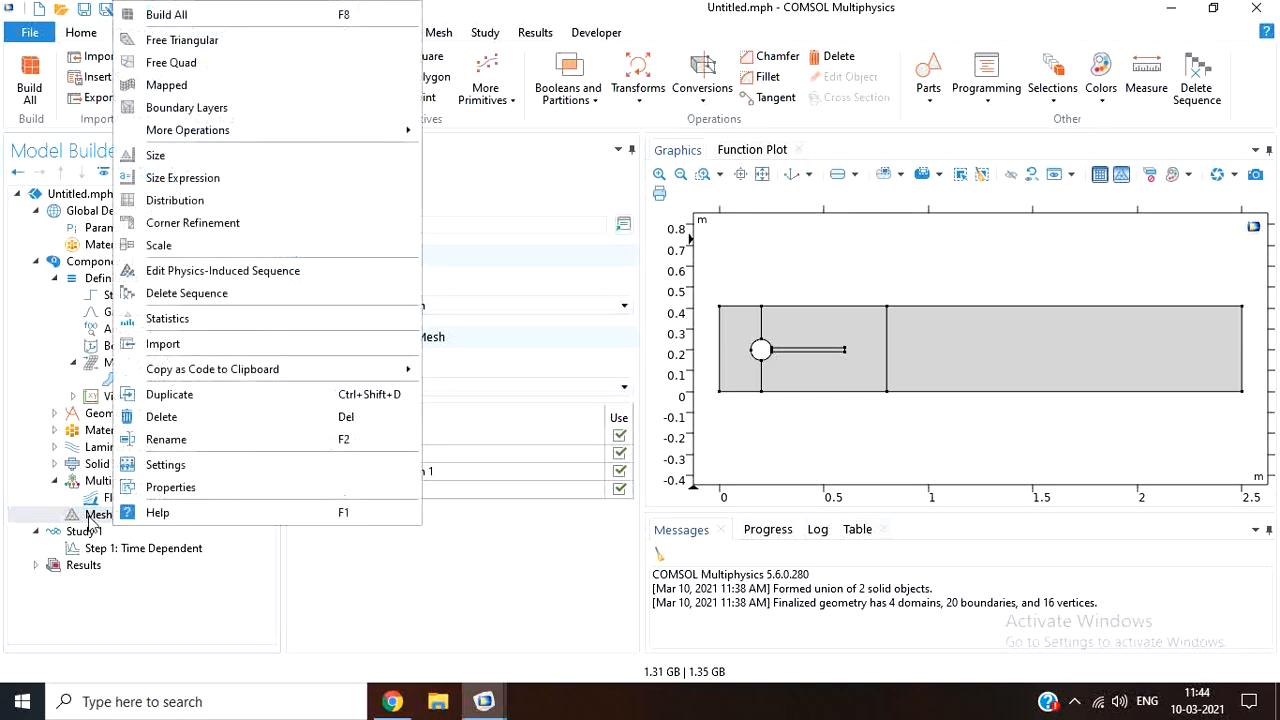
left_click(252, 270)
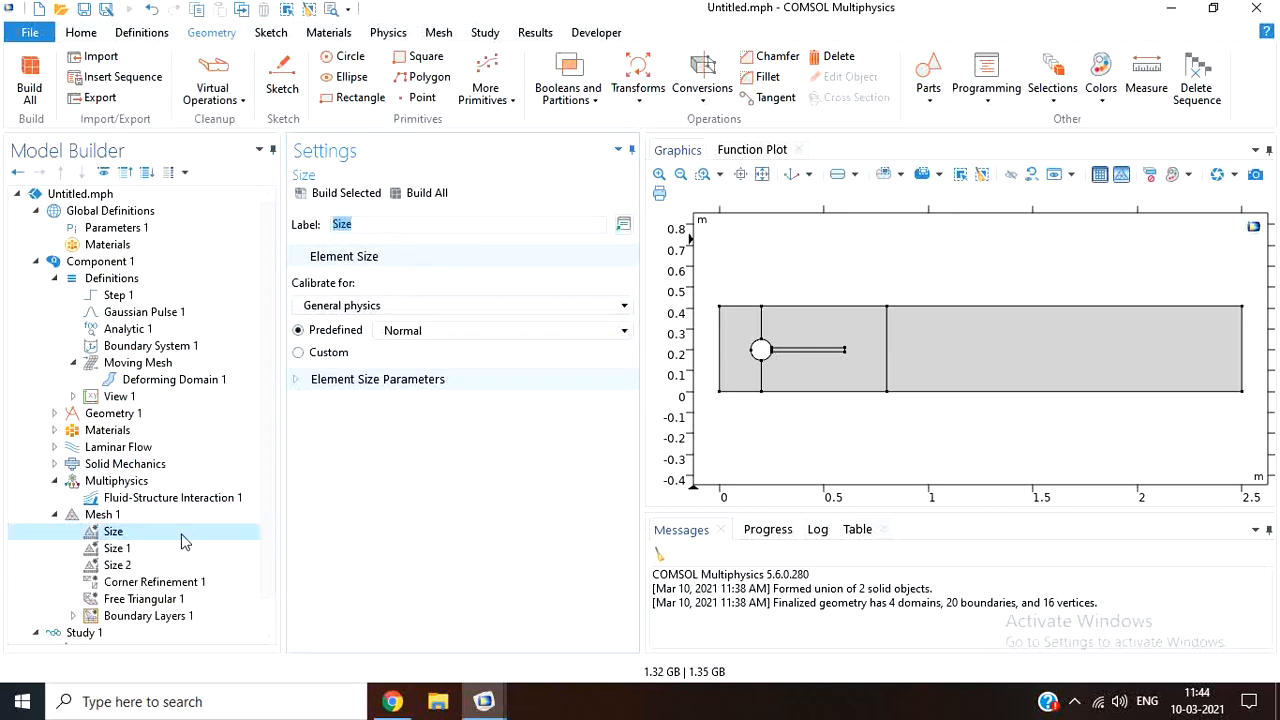
left_click(449, 331)
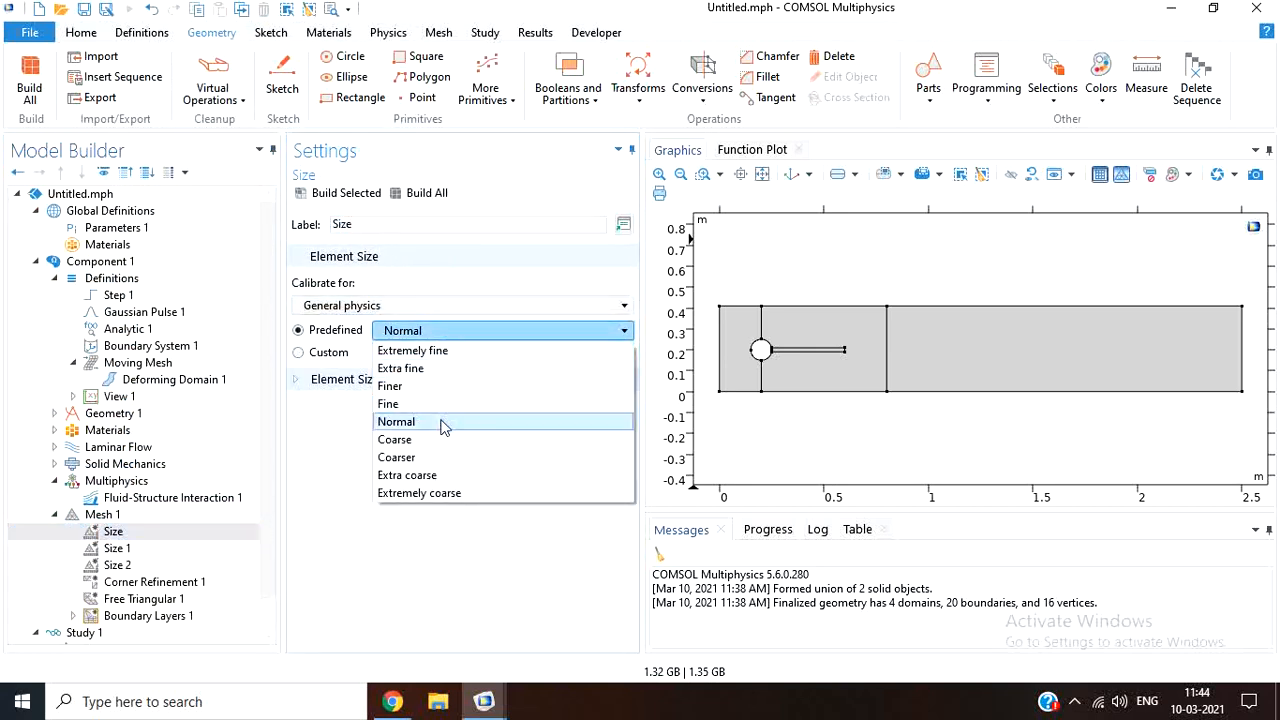
left_click(443, 439)
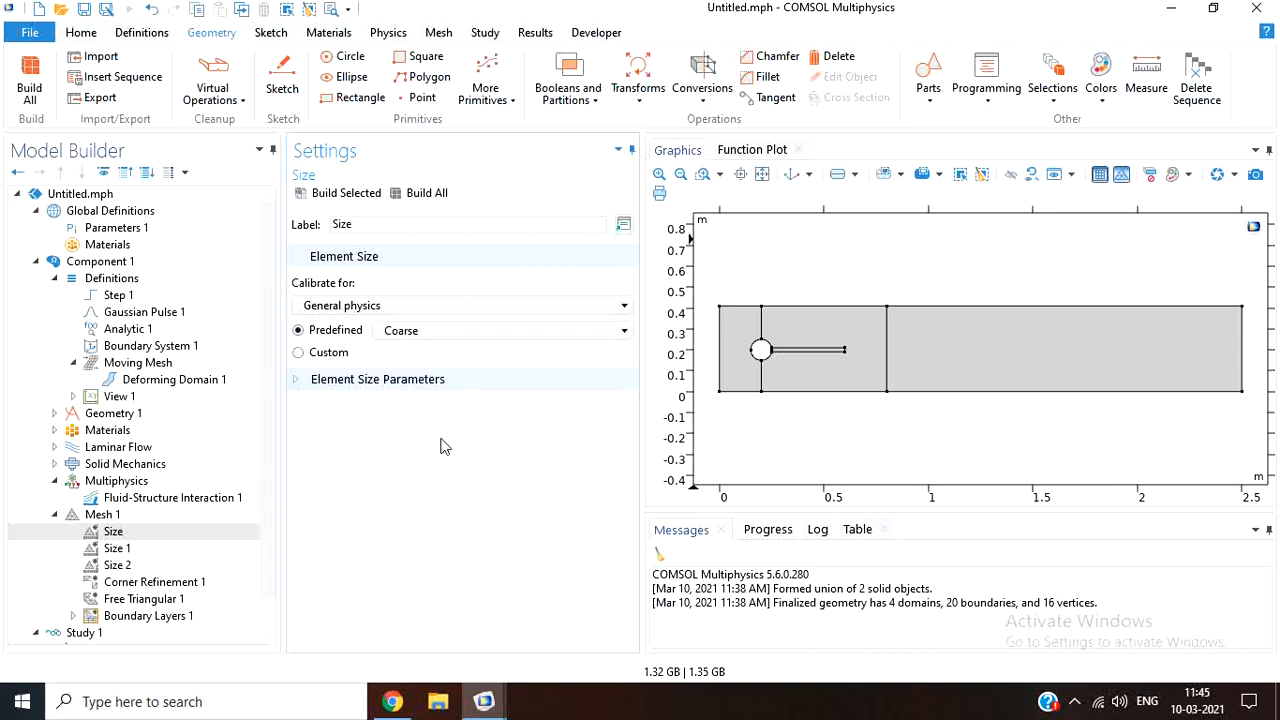
- Set the mesh's fluid dynamics Size 1 node to the predefined Normal size and build the complete mesh
left_click(117, 550)
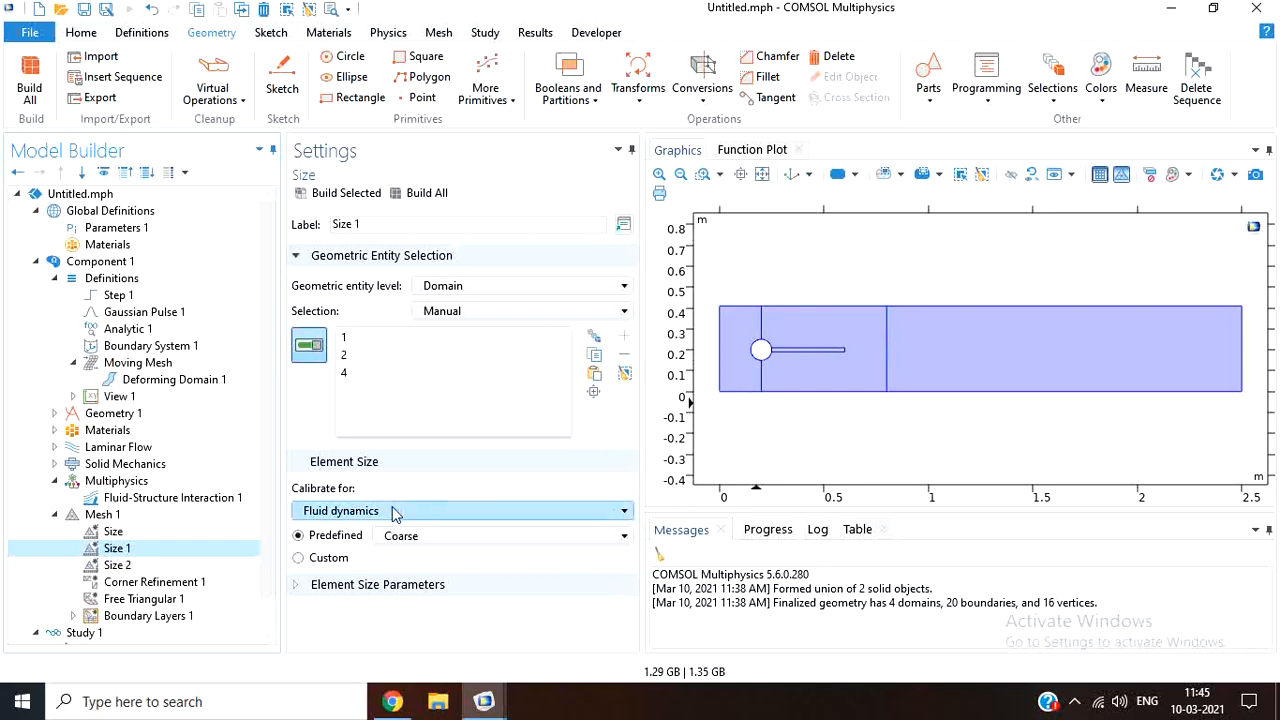
left_click(453, 537)
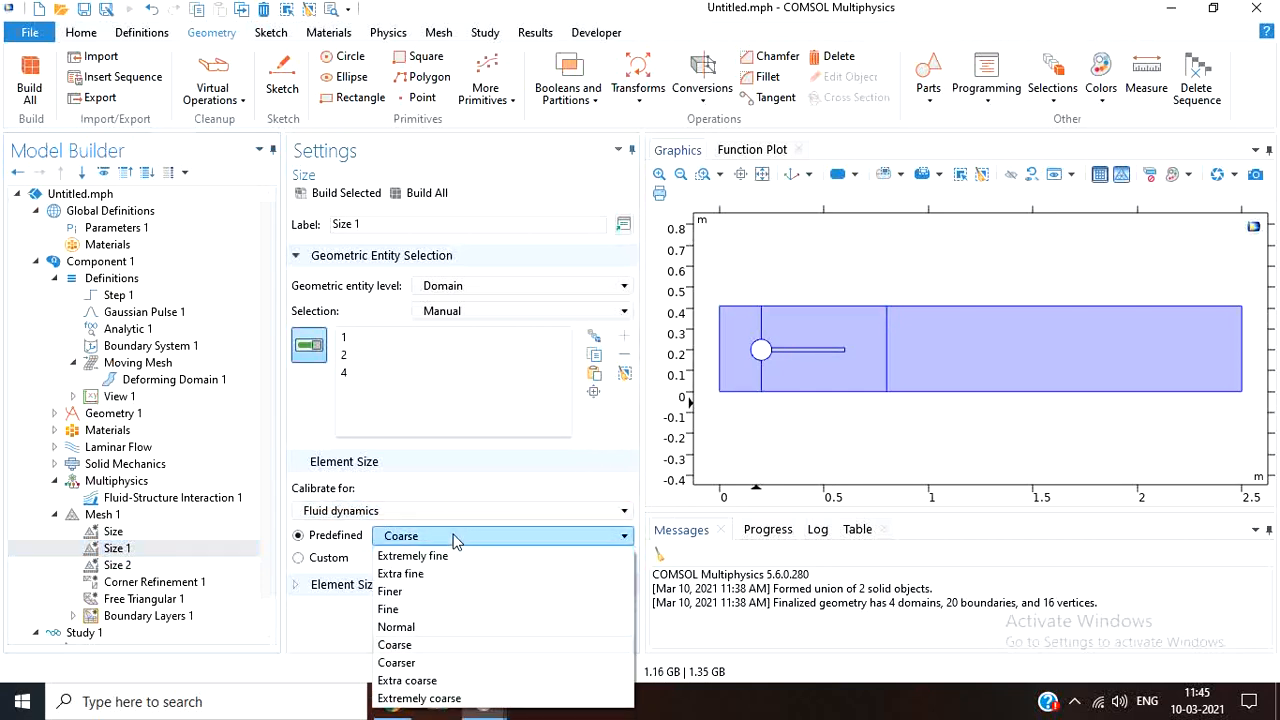
left_click(447, 627)
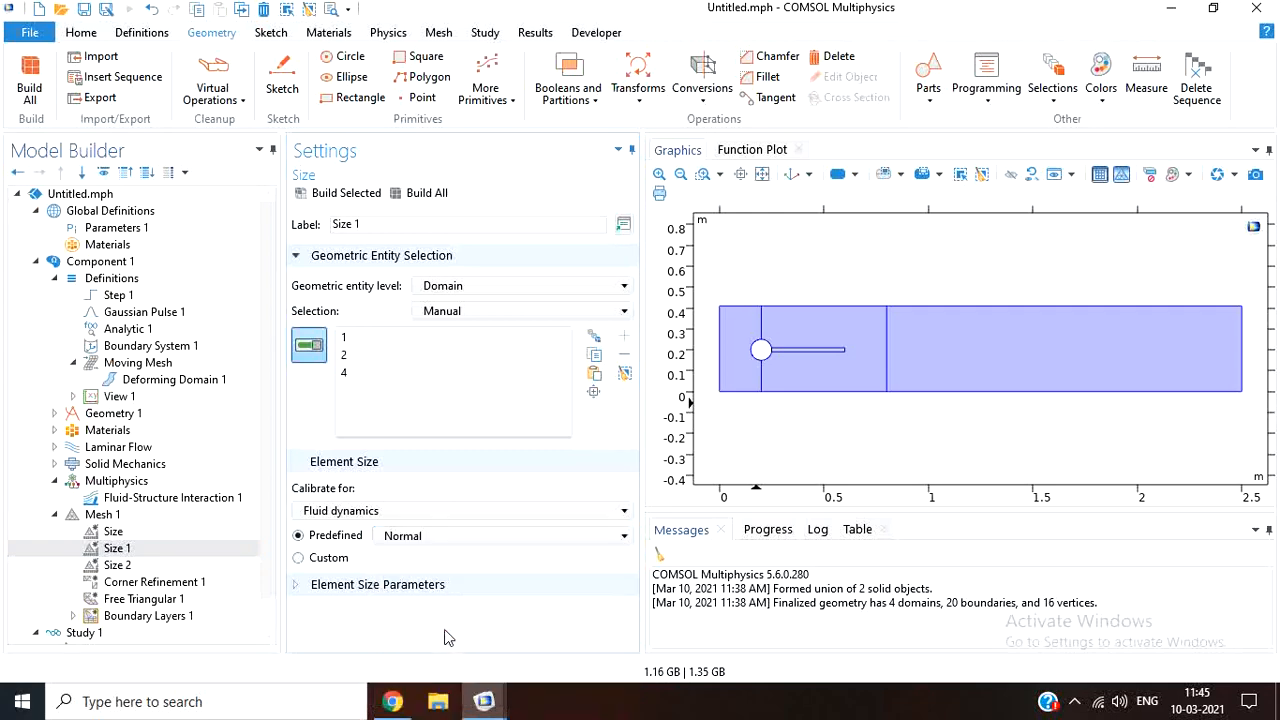
left_click(125, 515)
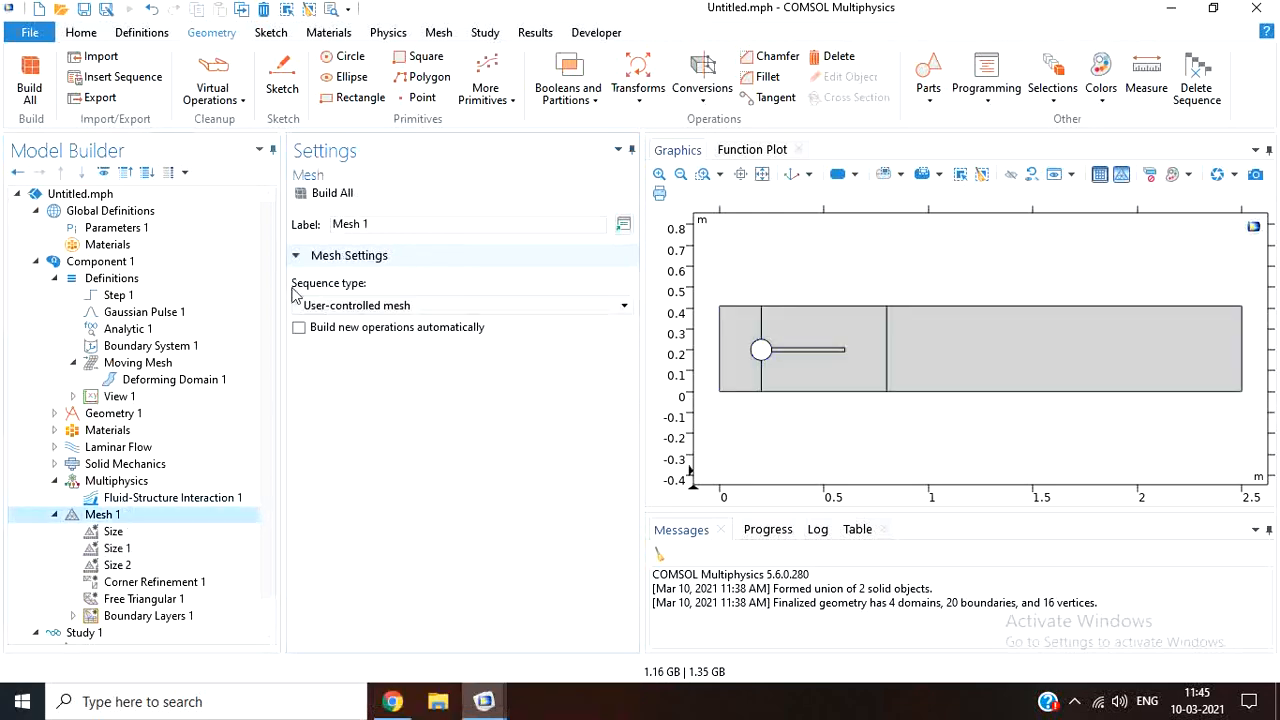
left_click(334, 194)
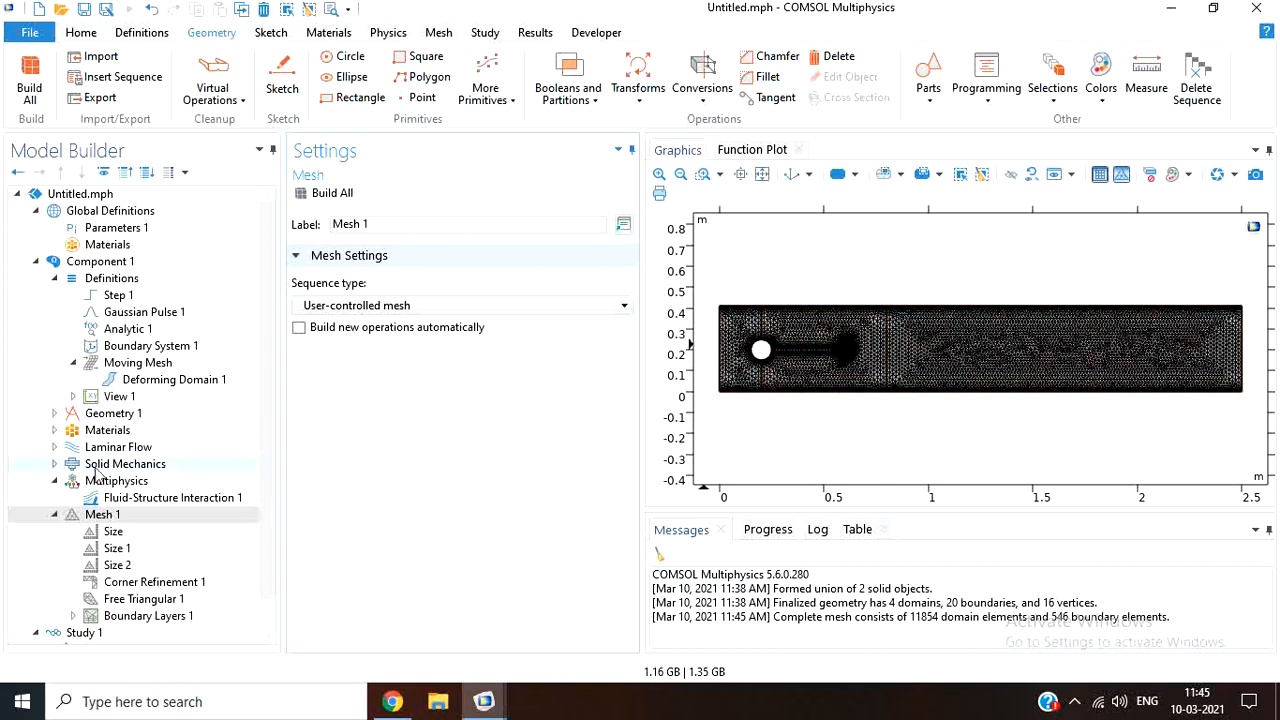
left_click(54, 514)
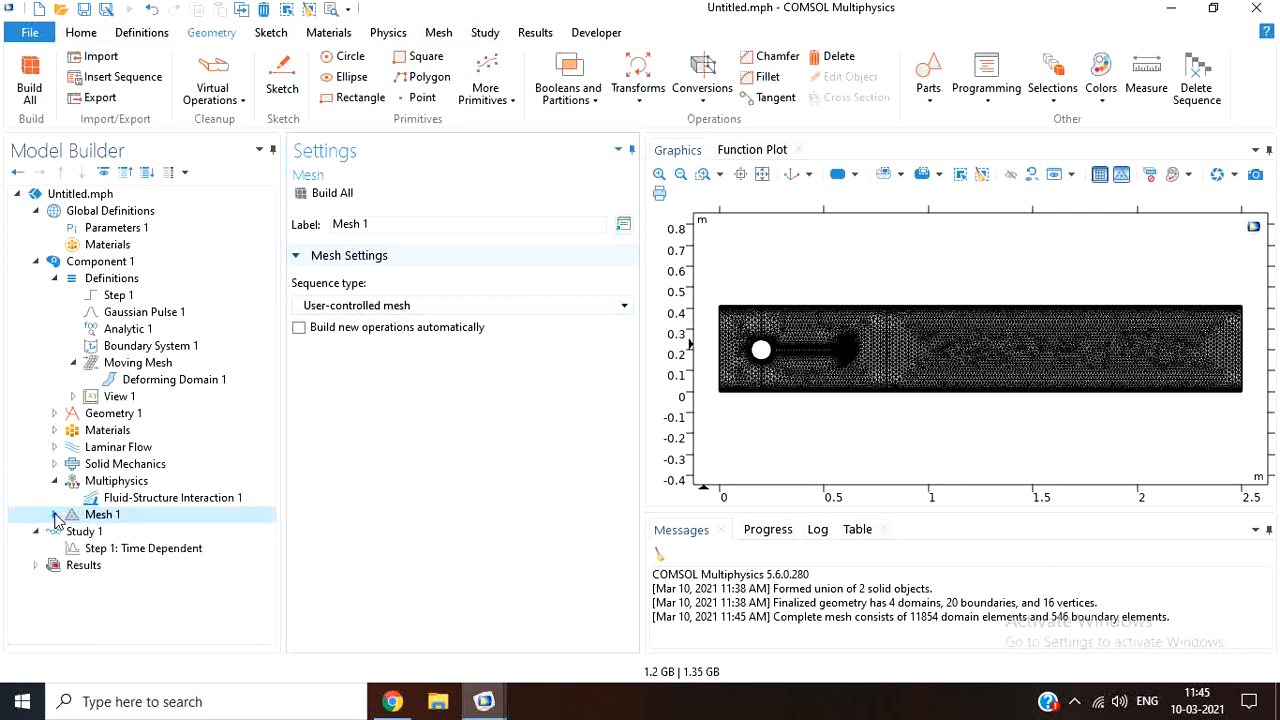
- Set the Time Dependent study step's output times to range(0,5e-2,3)
left_click(110, 550)
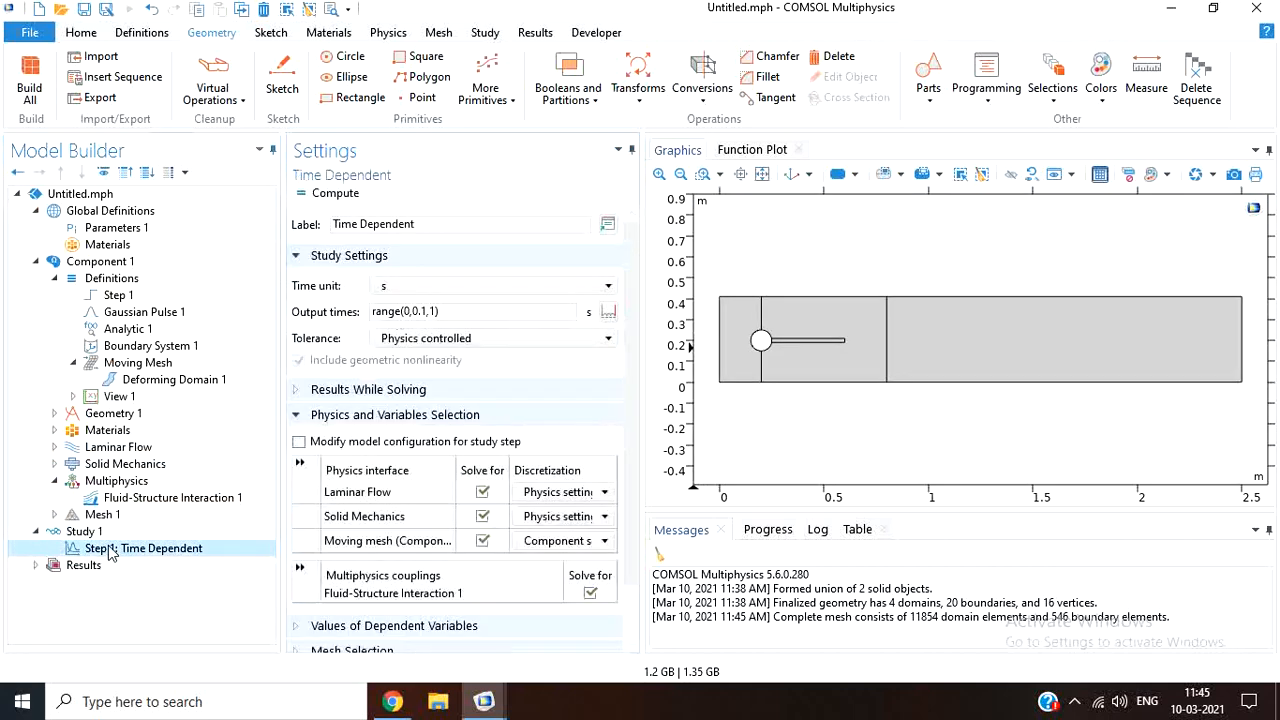
left_click(427, 310)
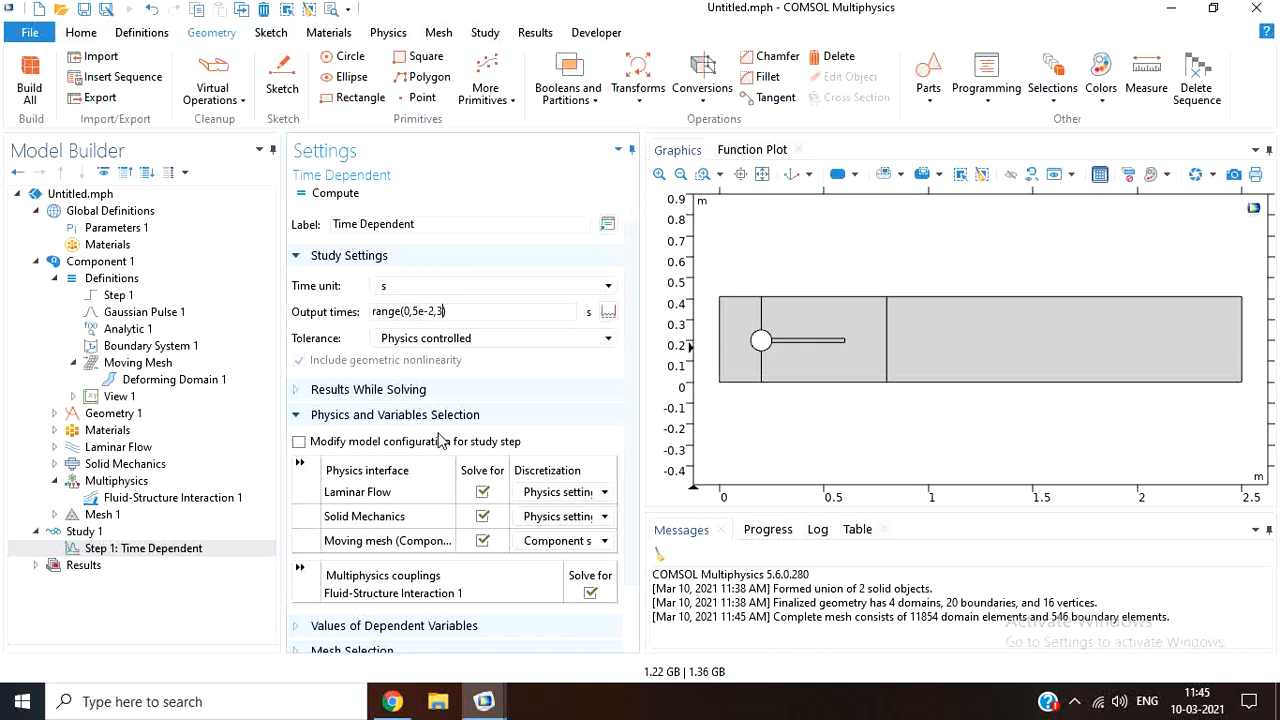
left_click(98, 553)
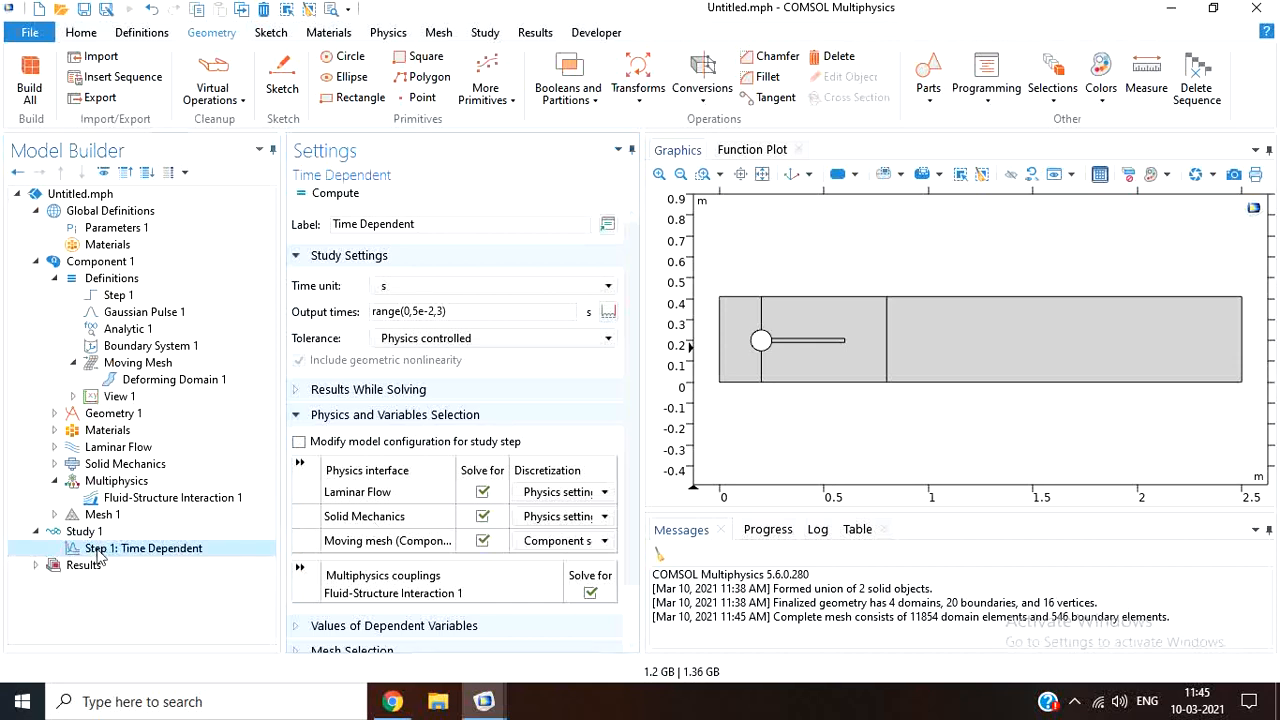
- Generate the default solver for Study 1 and expand its Solution 1 configuration
left_click(104, 534)
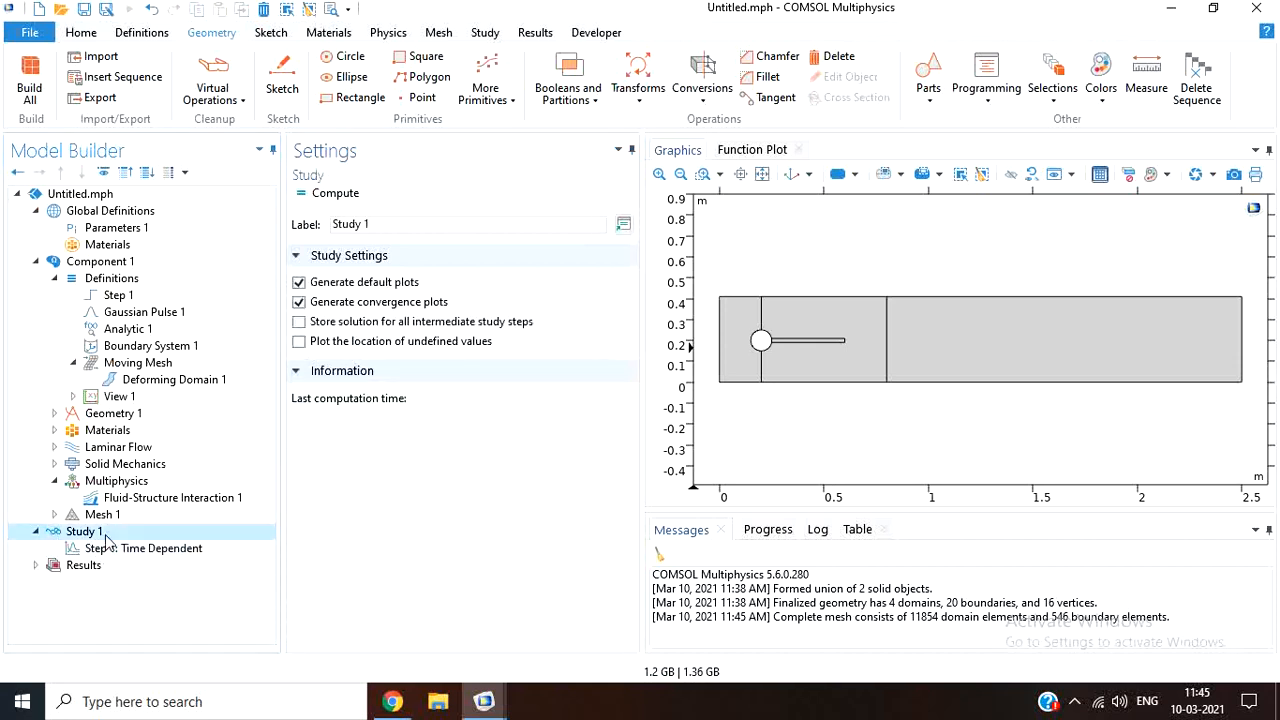
right_click(107, 538)
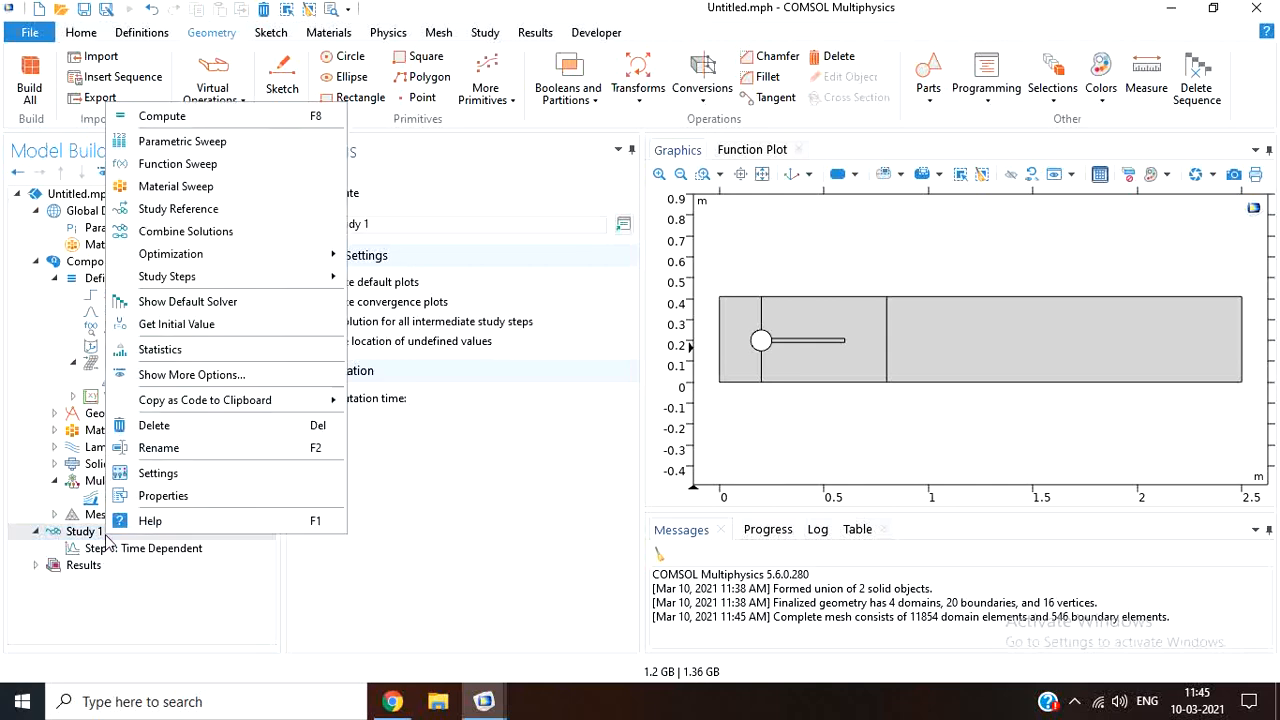
left_click(218, 308)
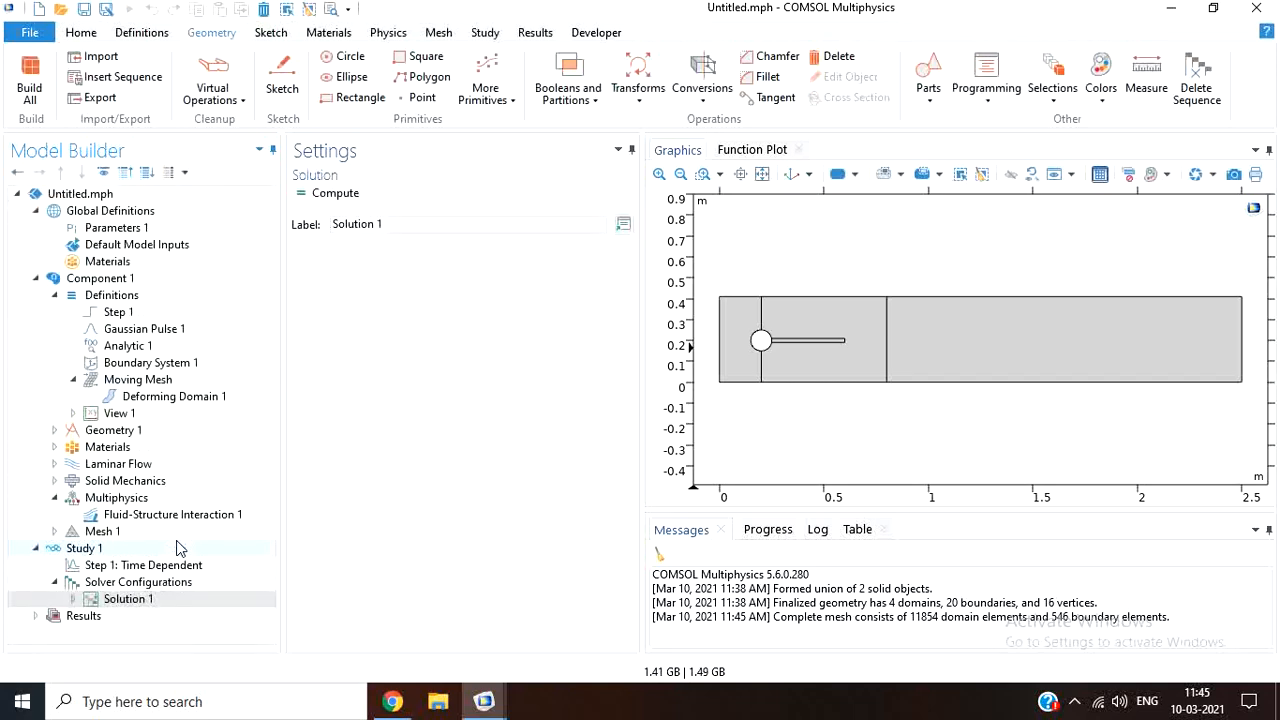
left_click(72, 598)
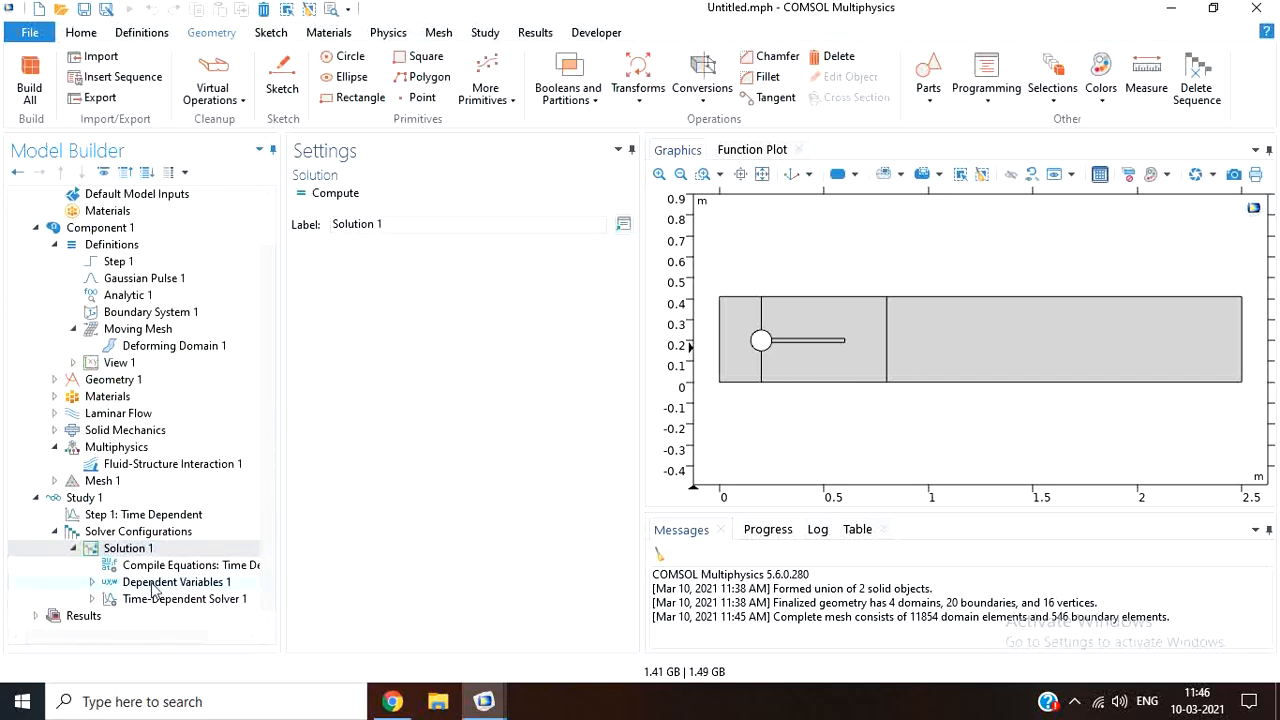
- Check the Time Stepping settings of Time-Dependent Solver 1, including the options for steps taken by the solver
left_click(179, 599)
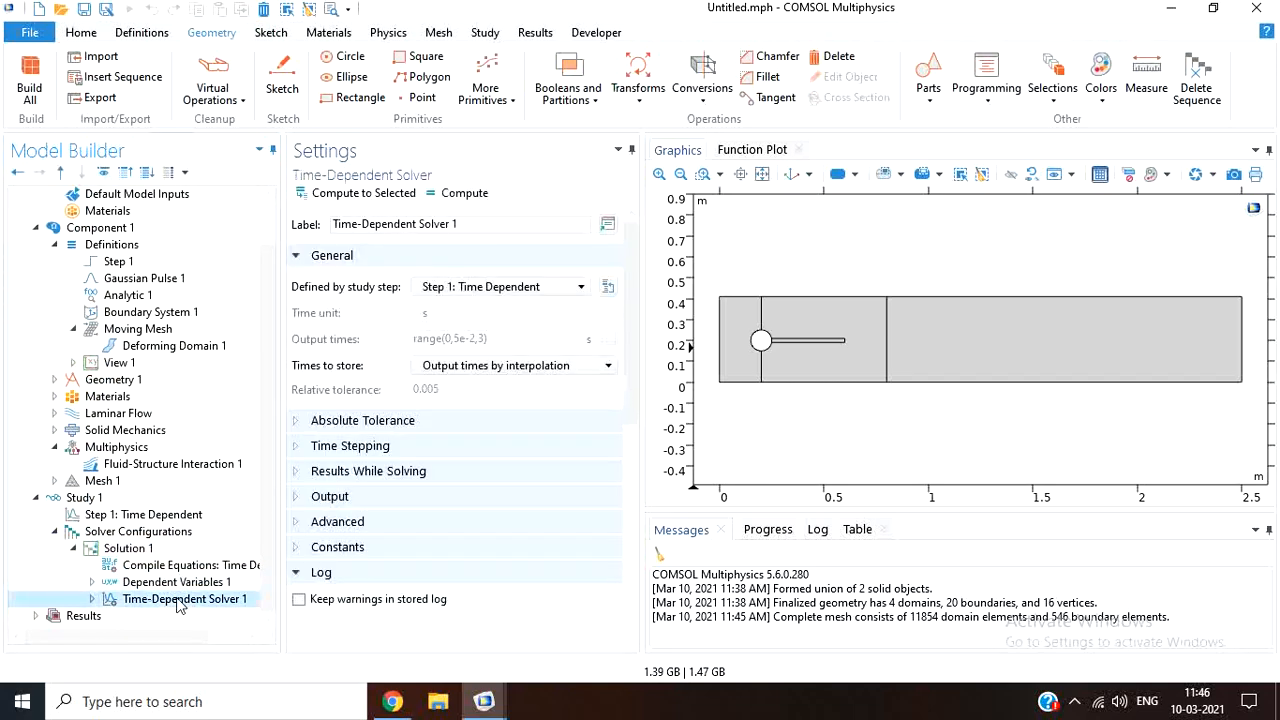
left_click(349, 446)
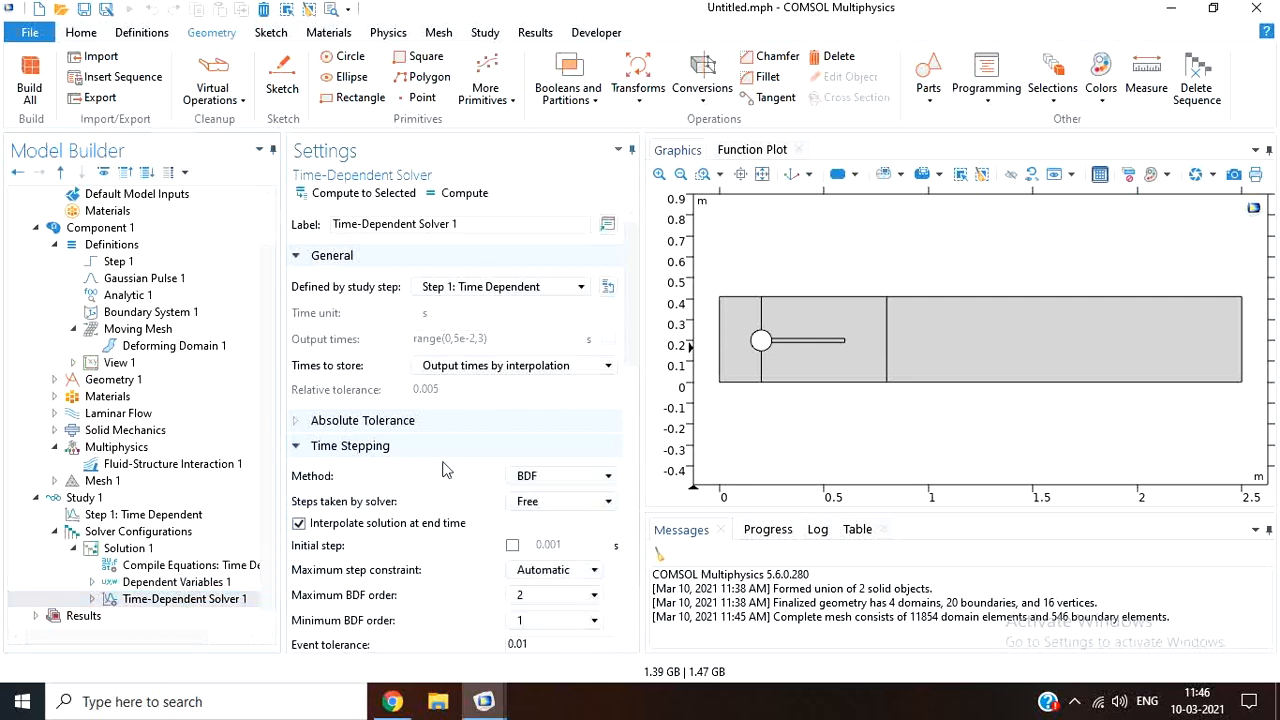
left_click(537, 508)
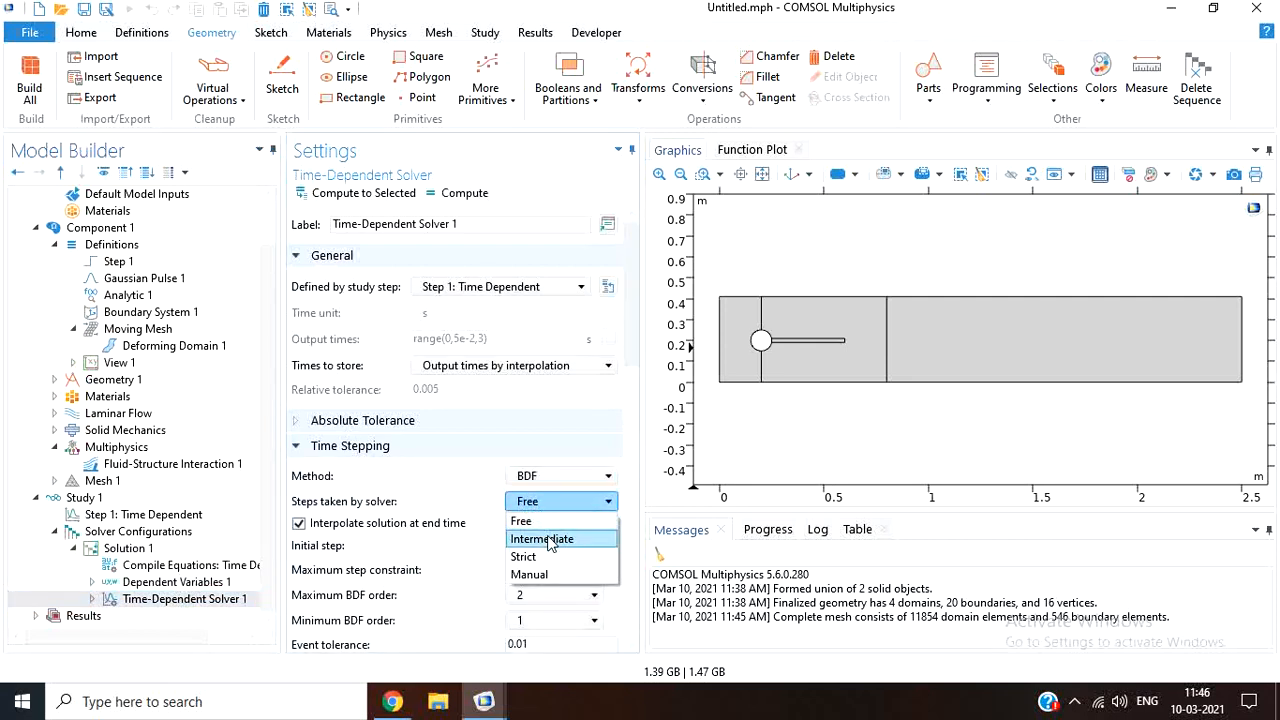
left_click(545, 512)
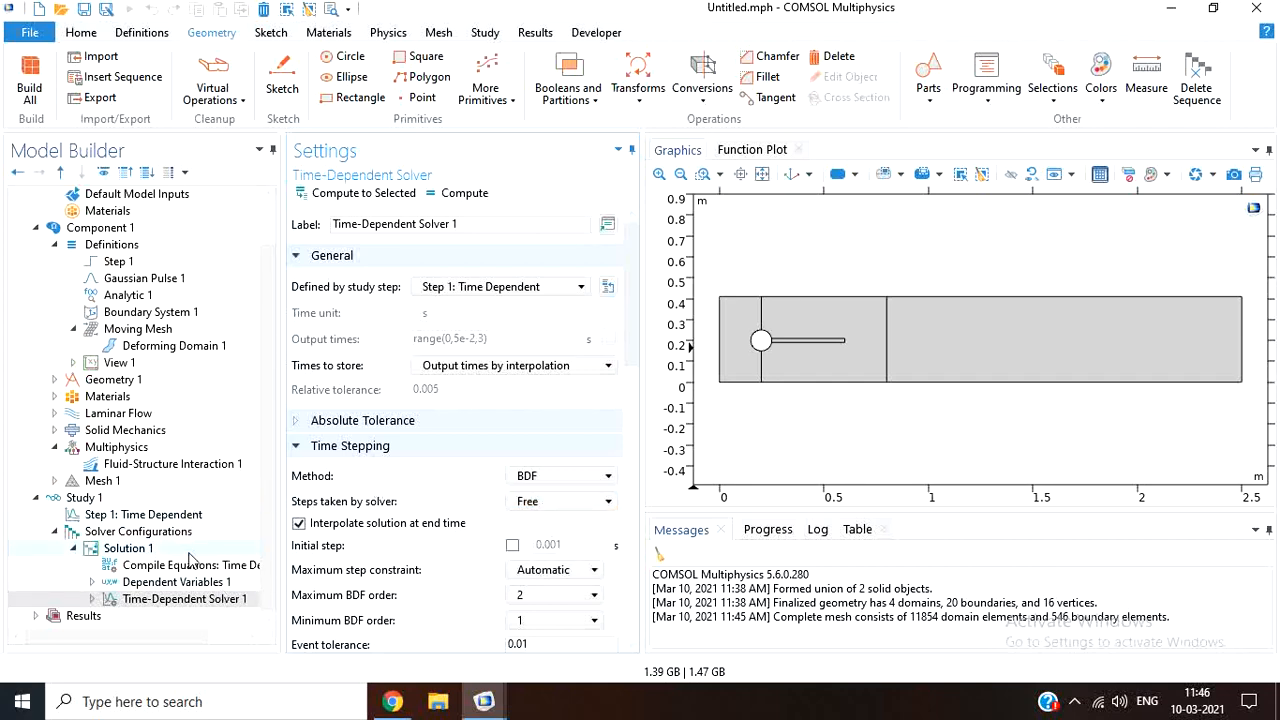
- Under Dependent Variables 1, set the manual scale of the spatial mesh displacement field to 1e-3
left_click(193, 584)
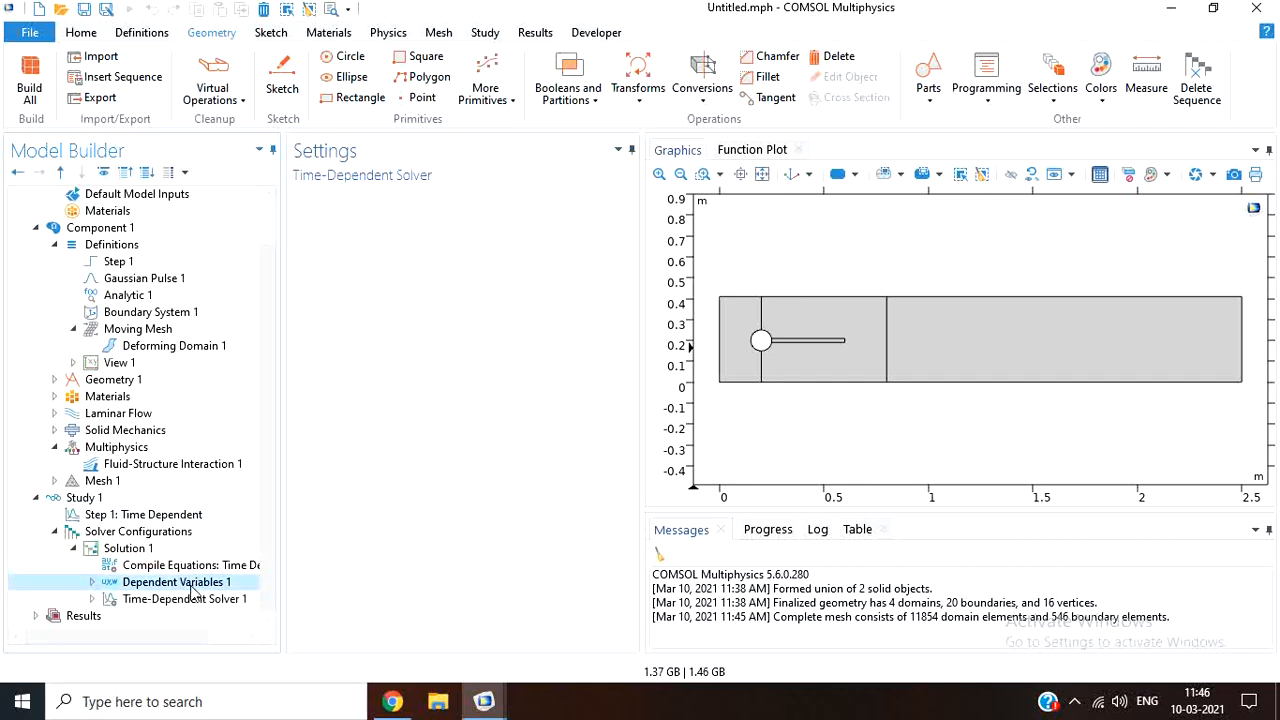
left_click(92, 584)
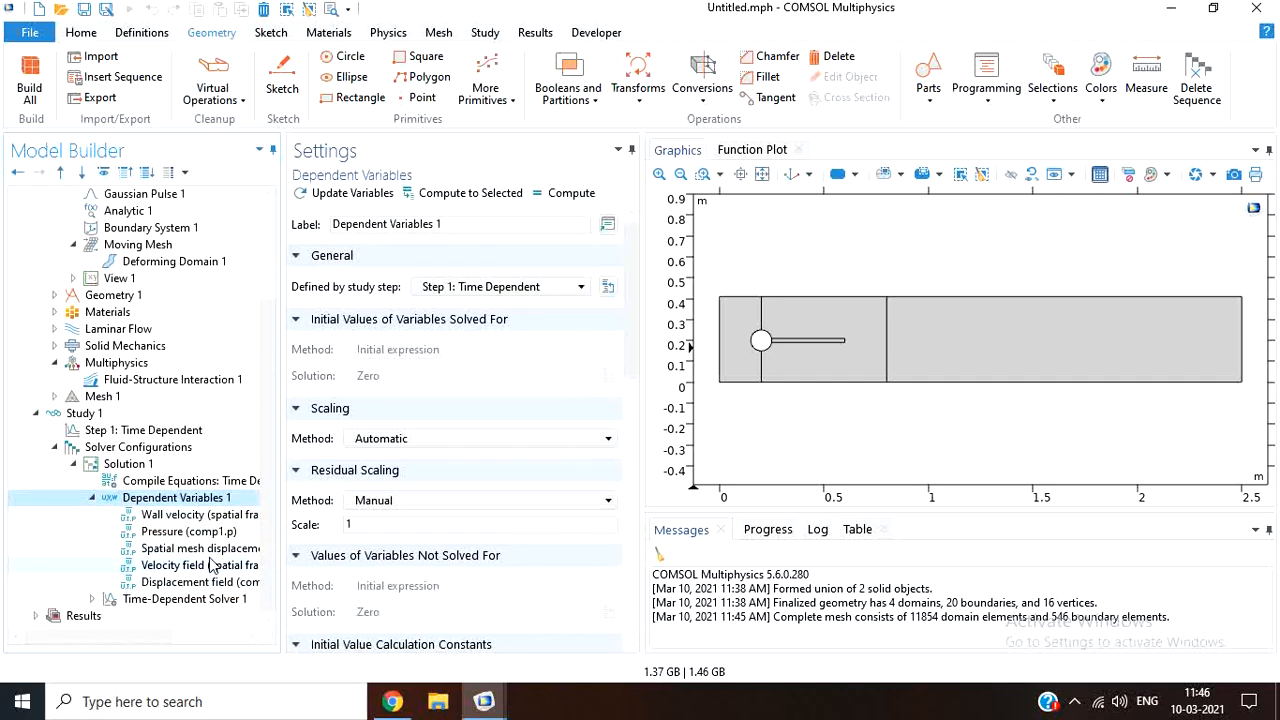
left_click(212, 551)
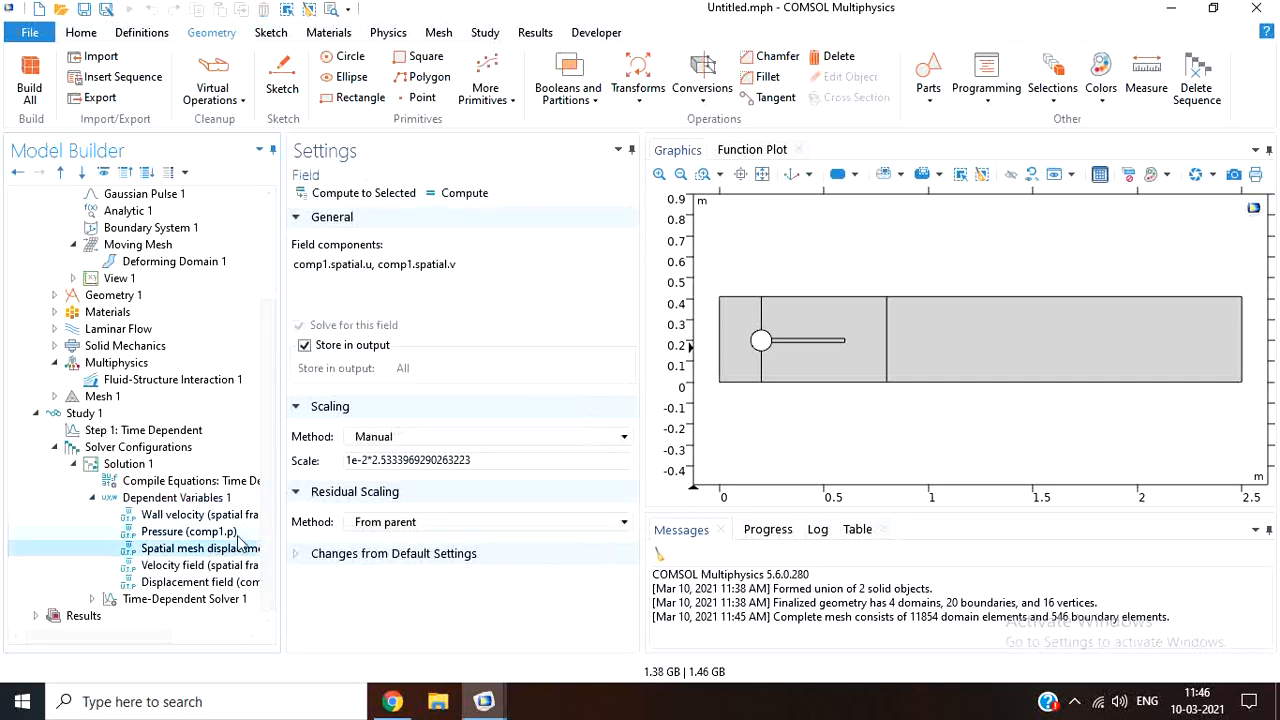
left_click(481, 460)
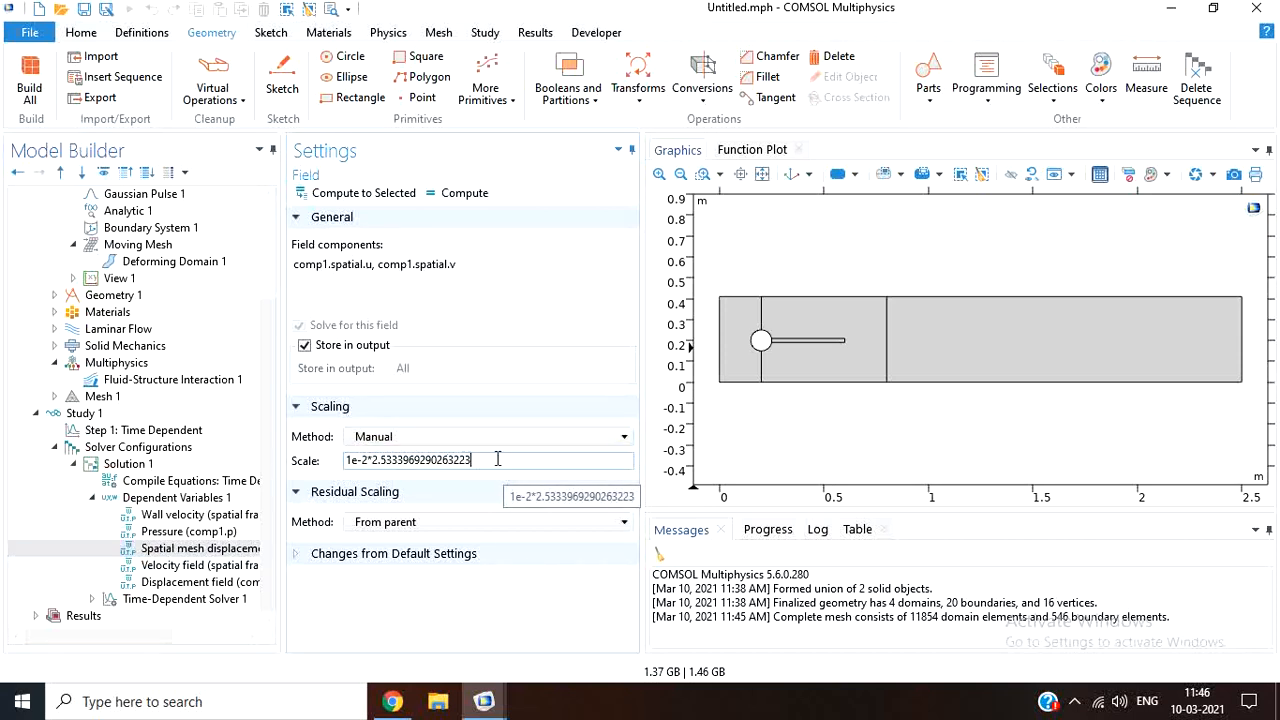
double_click(442, 466)
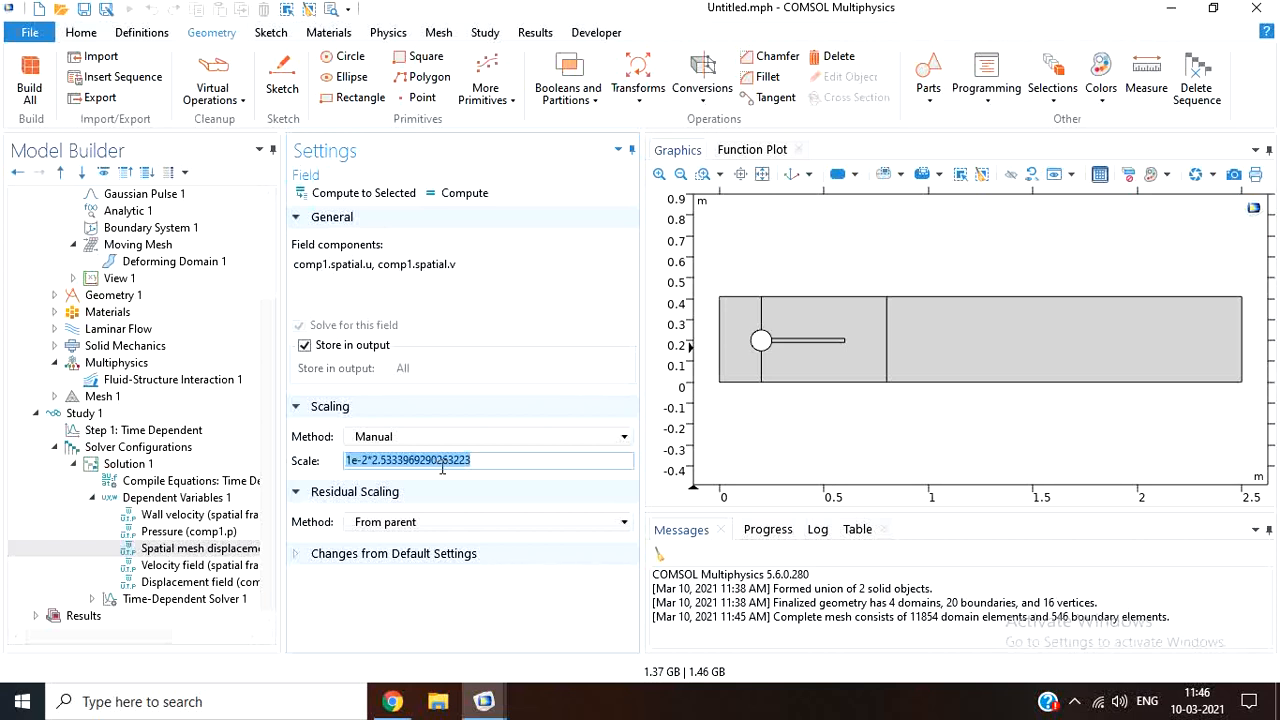
type("1e-3")
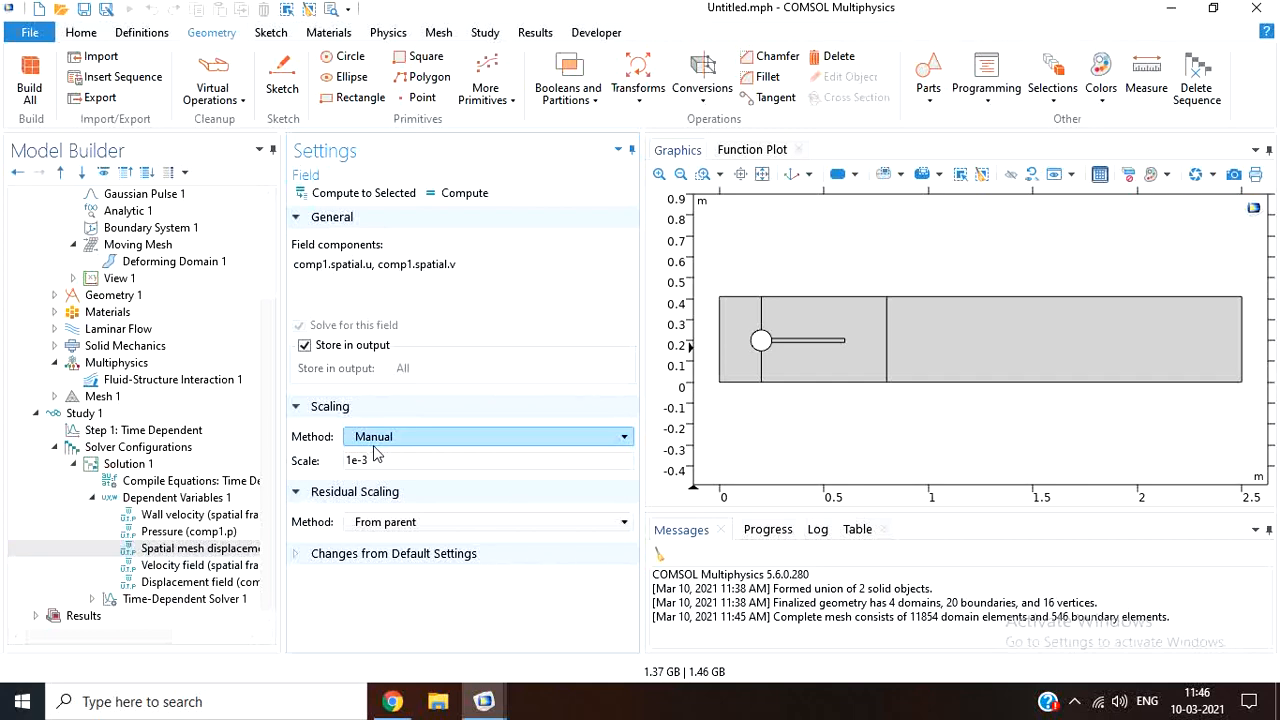
- Set the velocity field's scaling method to Manual with a scale of 1.0, and check the displacement field's scaling
left_click(221, 566)
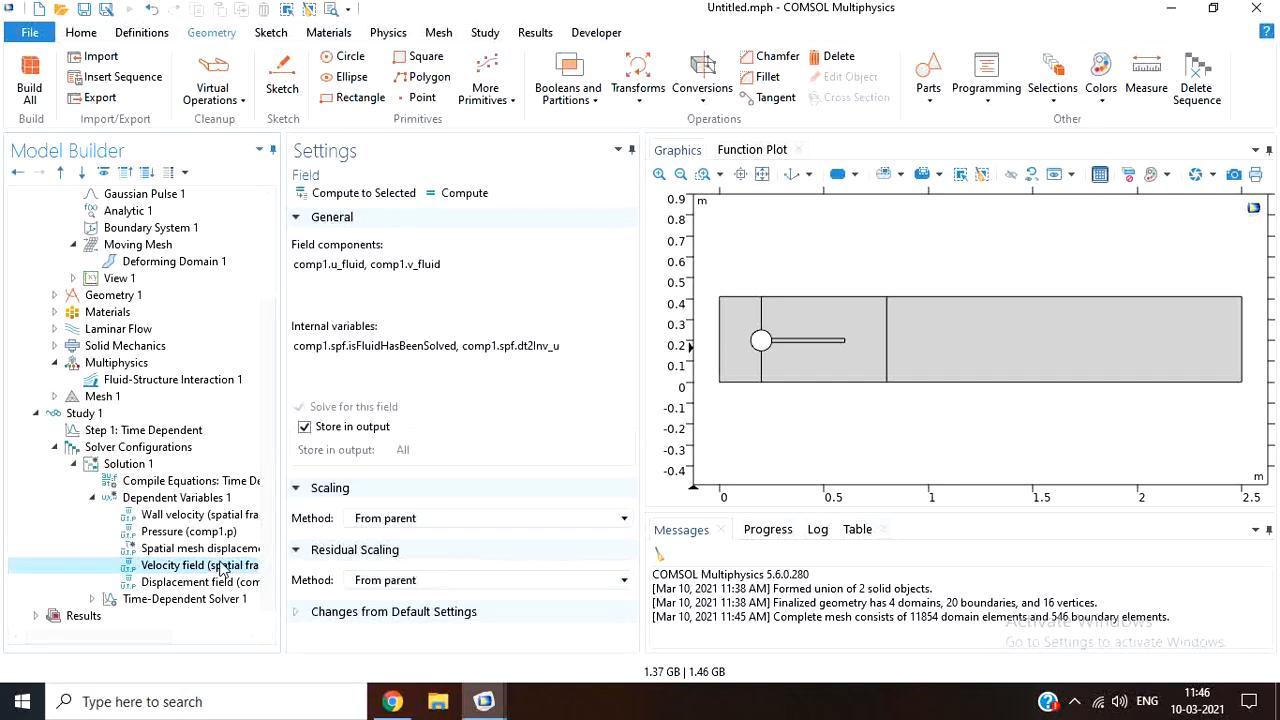
left_click(366, 525)
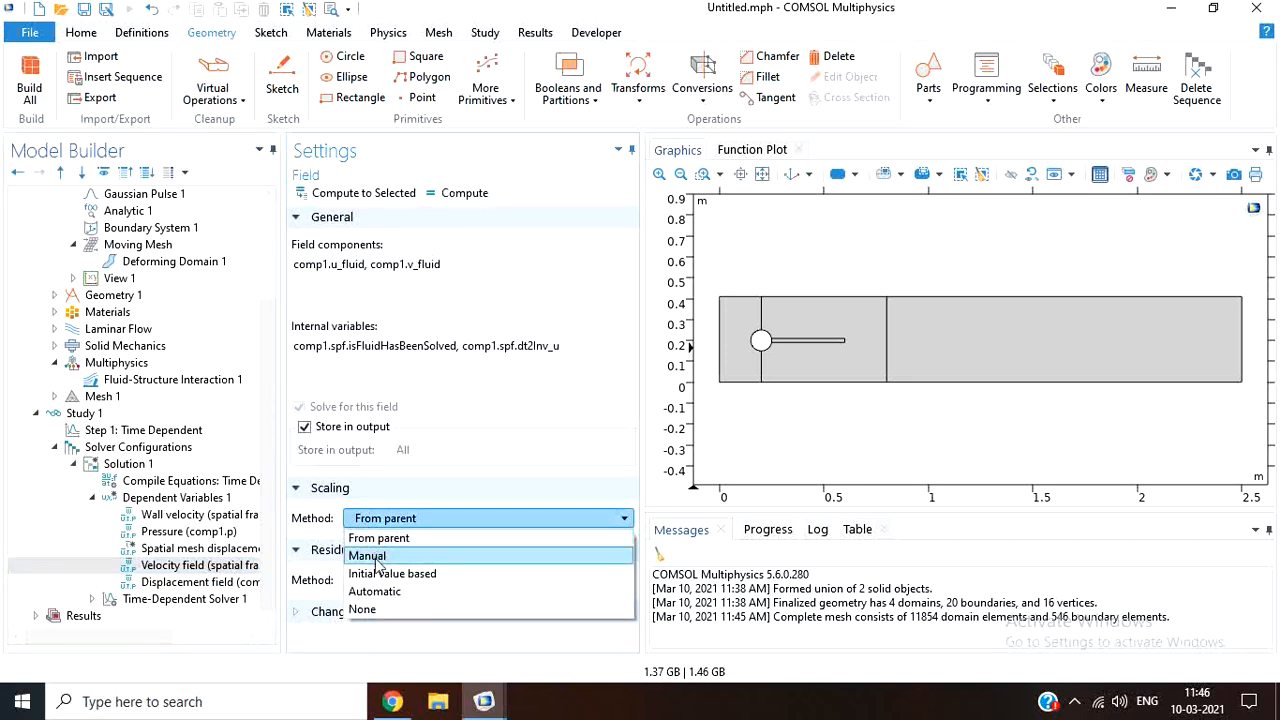
left_click(370, 556)
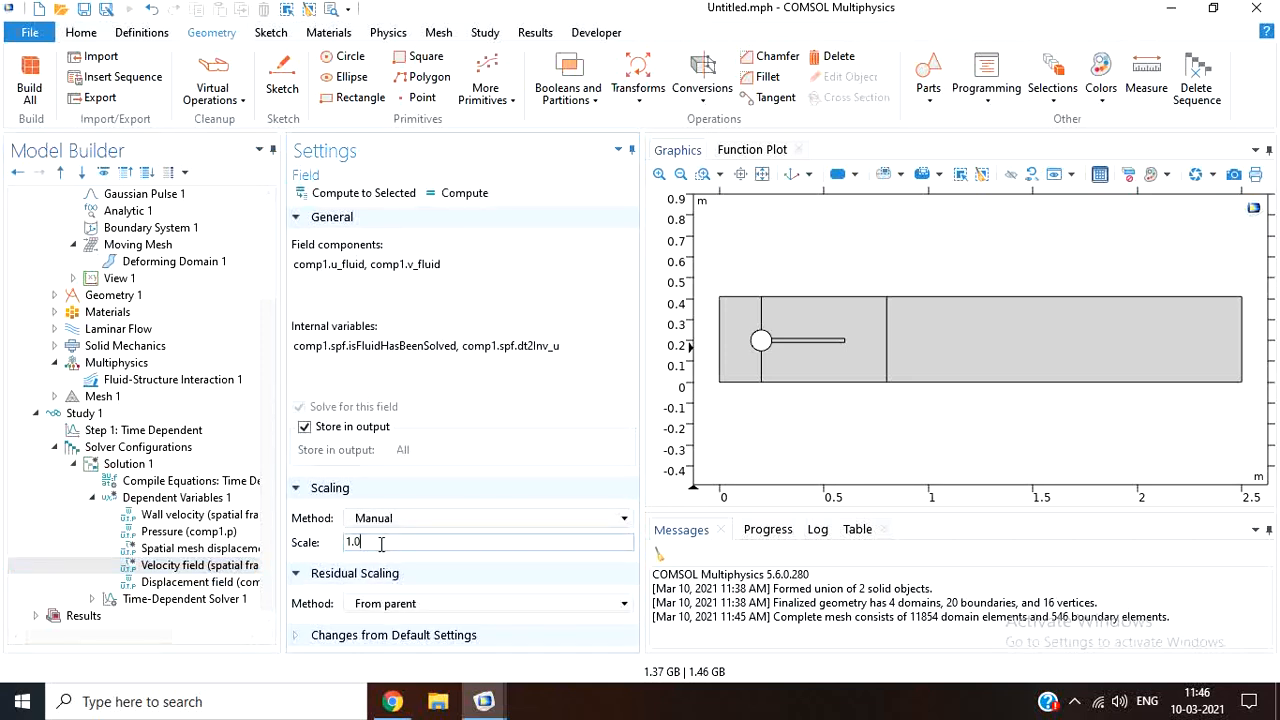
left_click(222, 582)
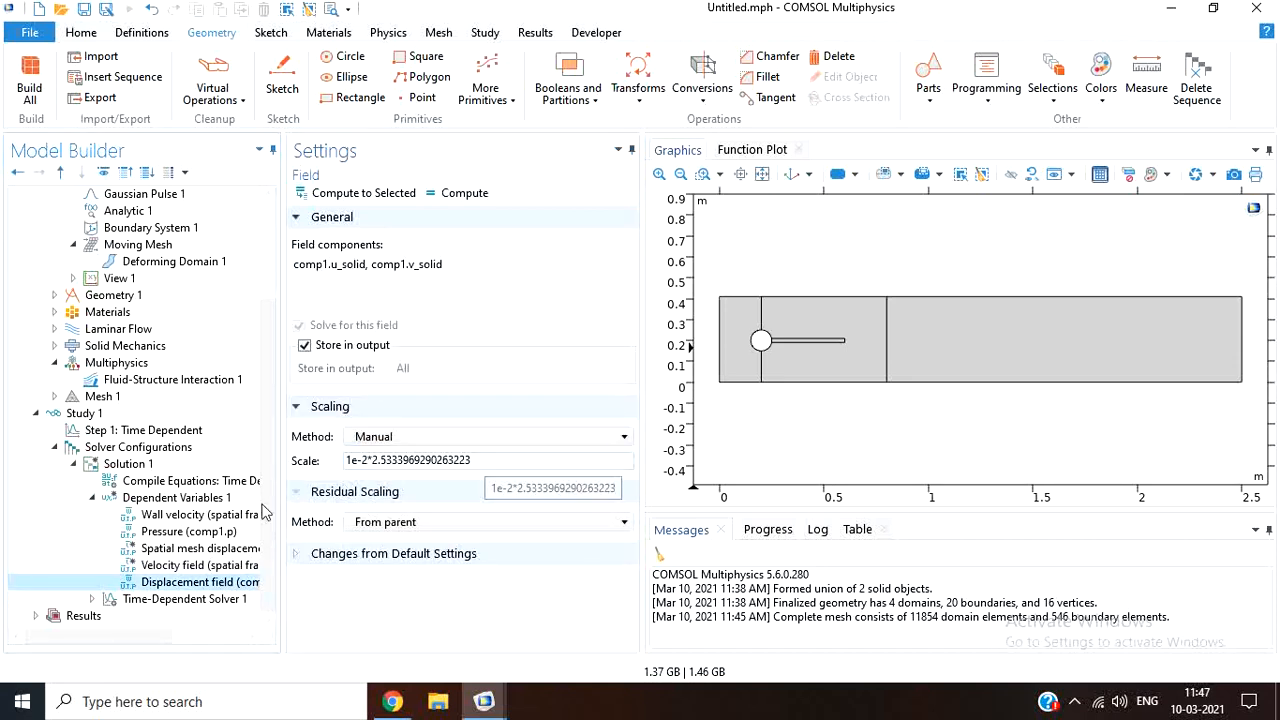
left_click(112, 416)
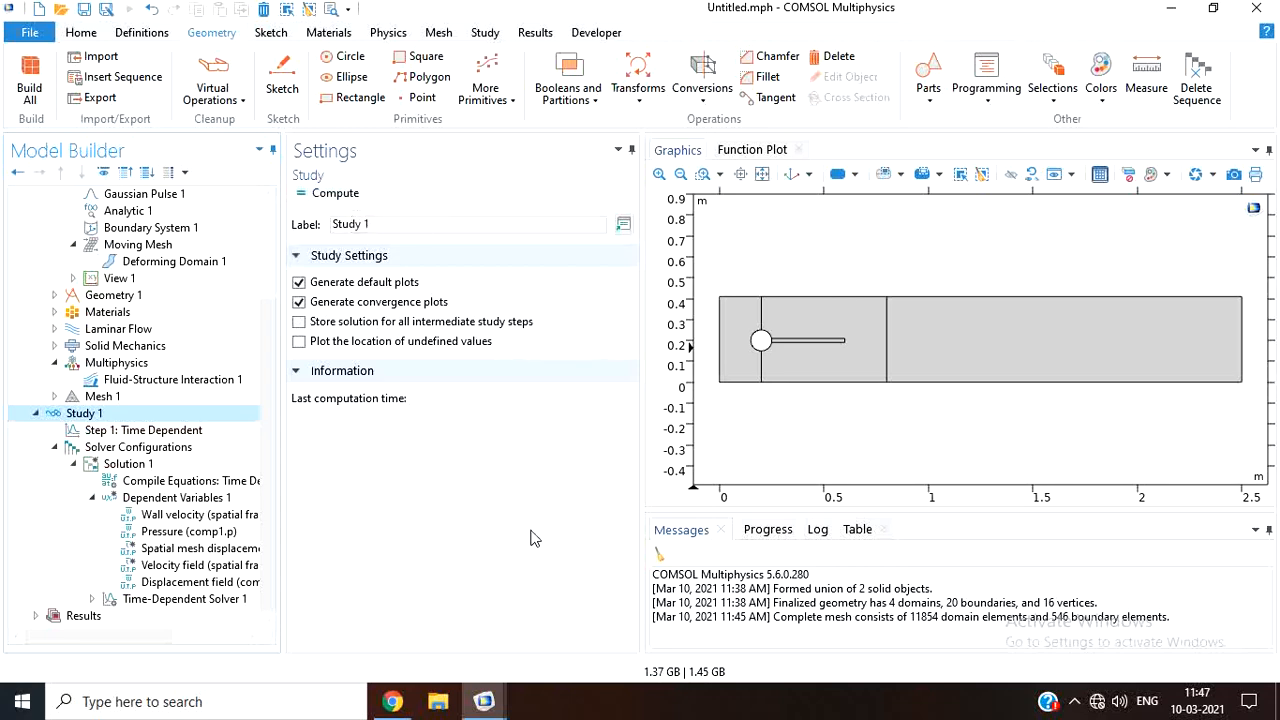
- In the completed model's COMSOL window, display the Velocity (spf) plot and add a player animation of it
mouse_move(484, 701)
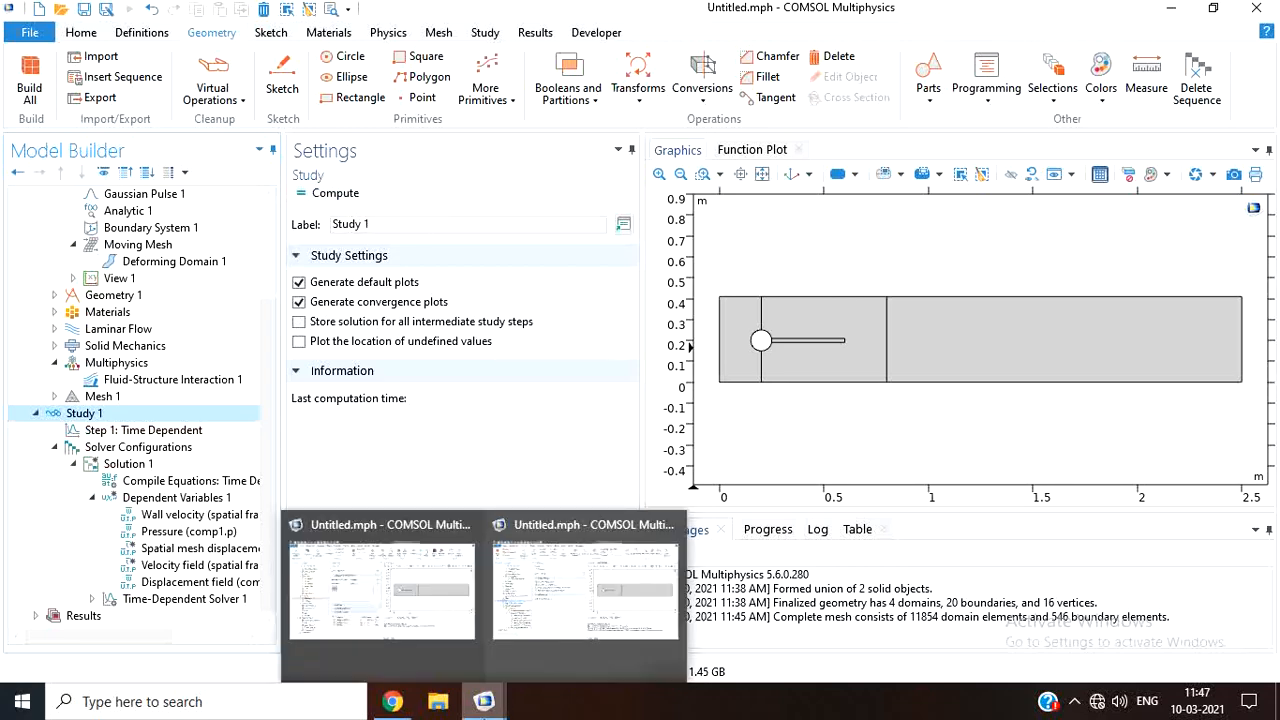
left_click(397, 612)
scroll(152, 572, "down", 4)
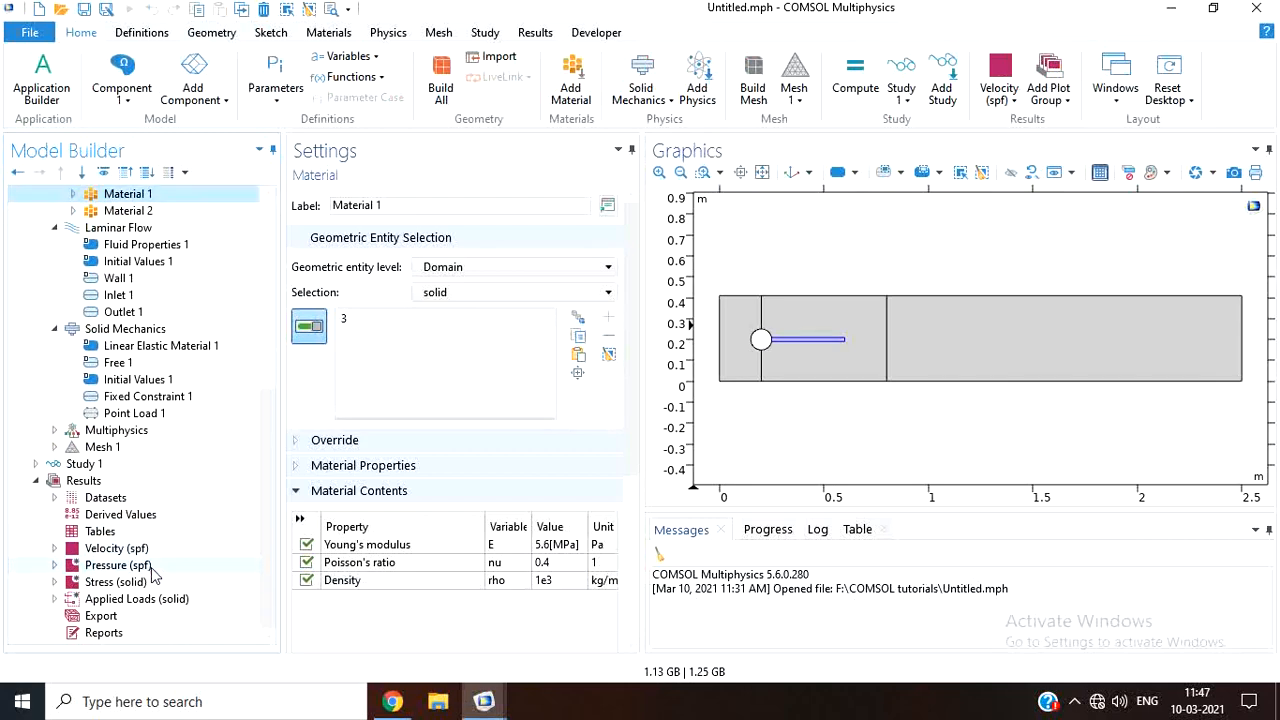
left_click(116, 548)
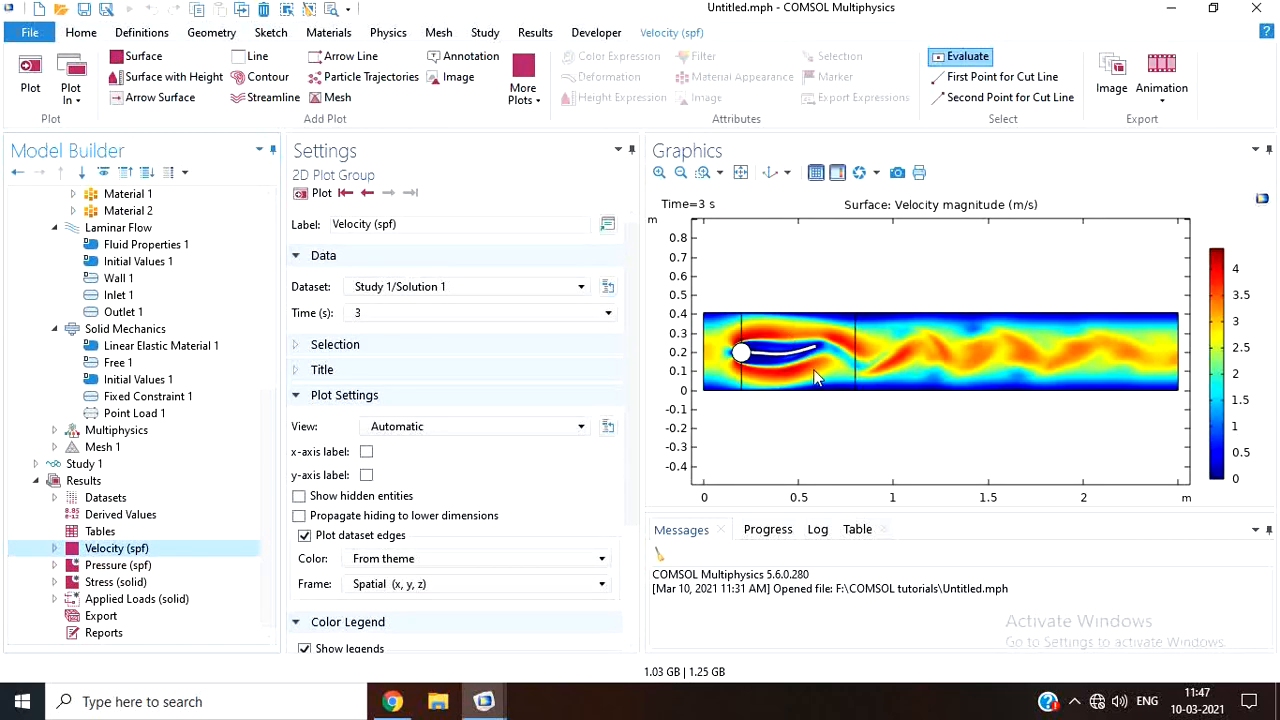
left_click(1161, 98)
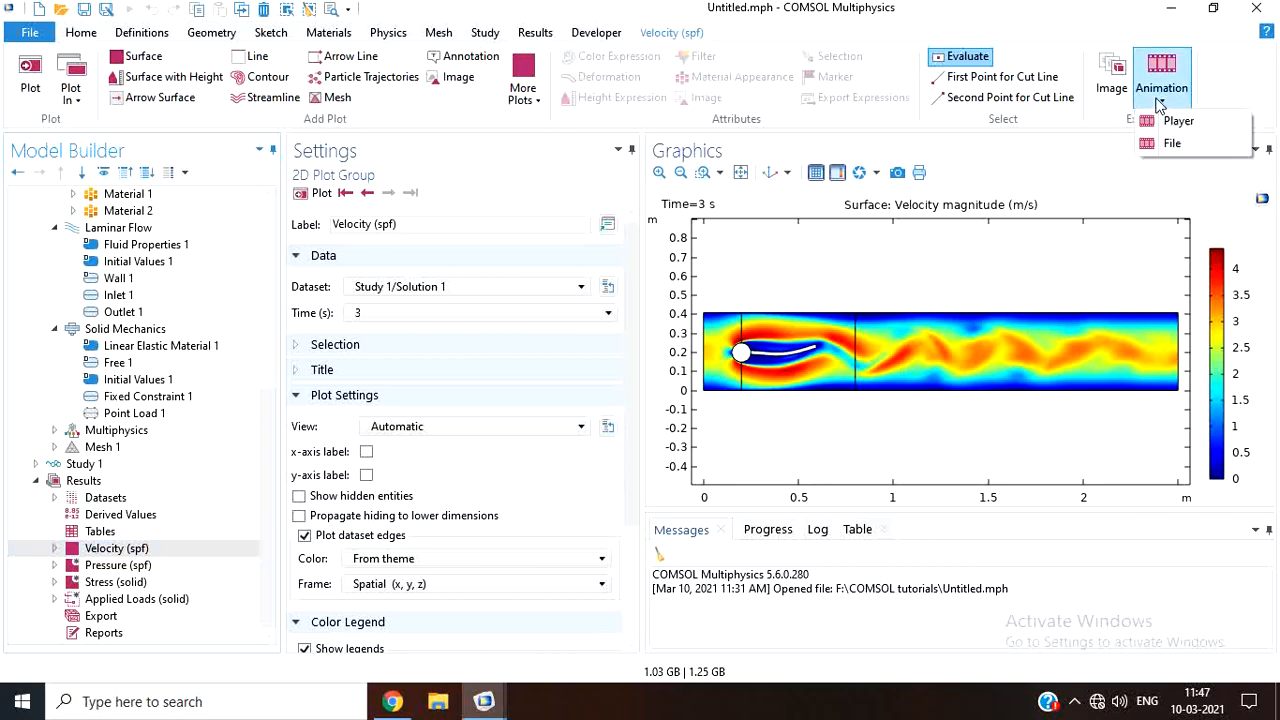
left_click(1170, 121)
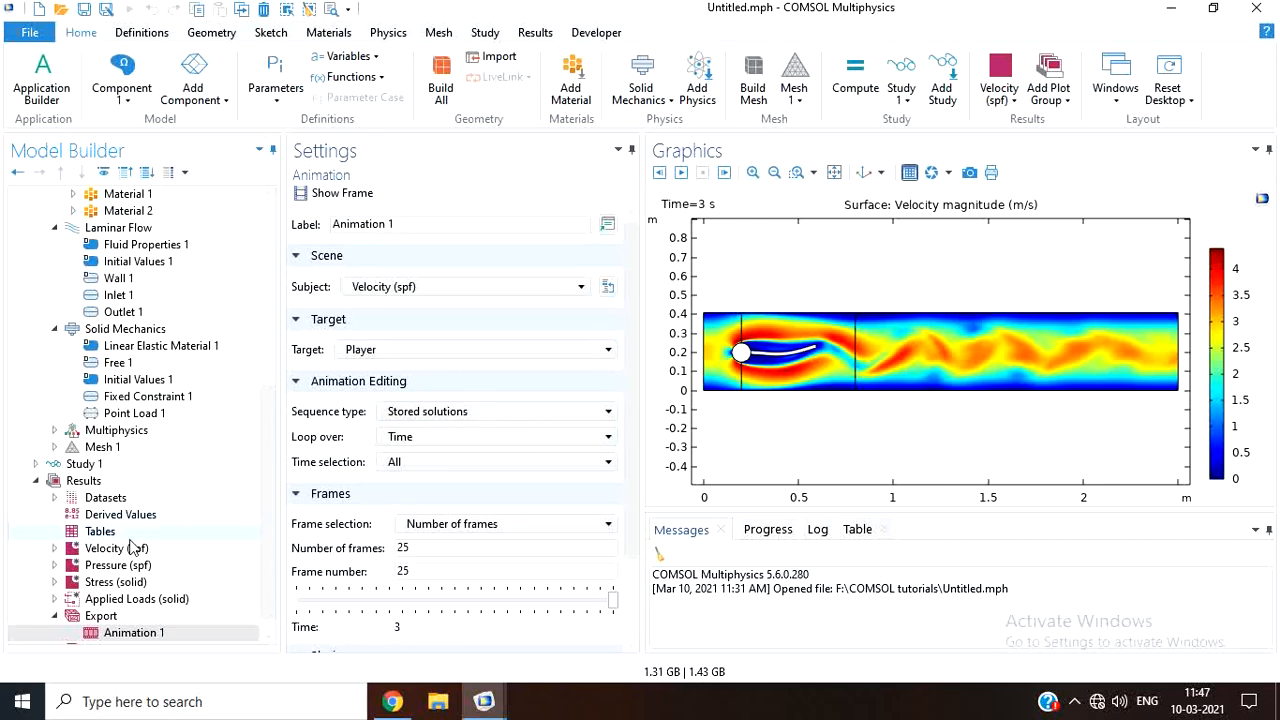
- Add a domain point probe under the component's definitions and place it inside the beam at about x 0.492, y 0.202 m
scroll(130, 545, "down", 1)
scroll(128, 600, "up", 6)
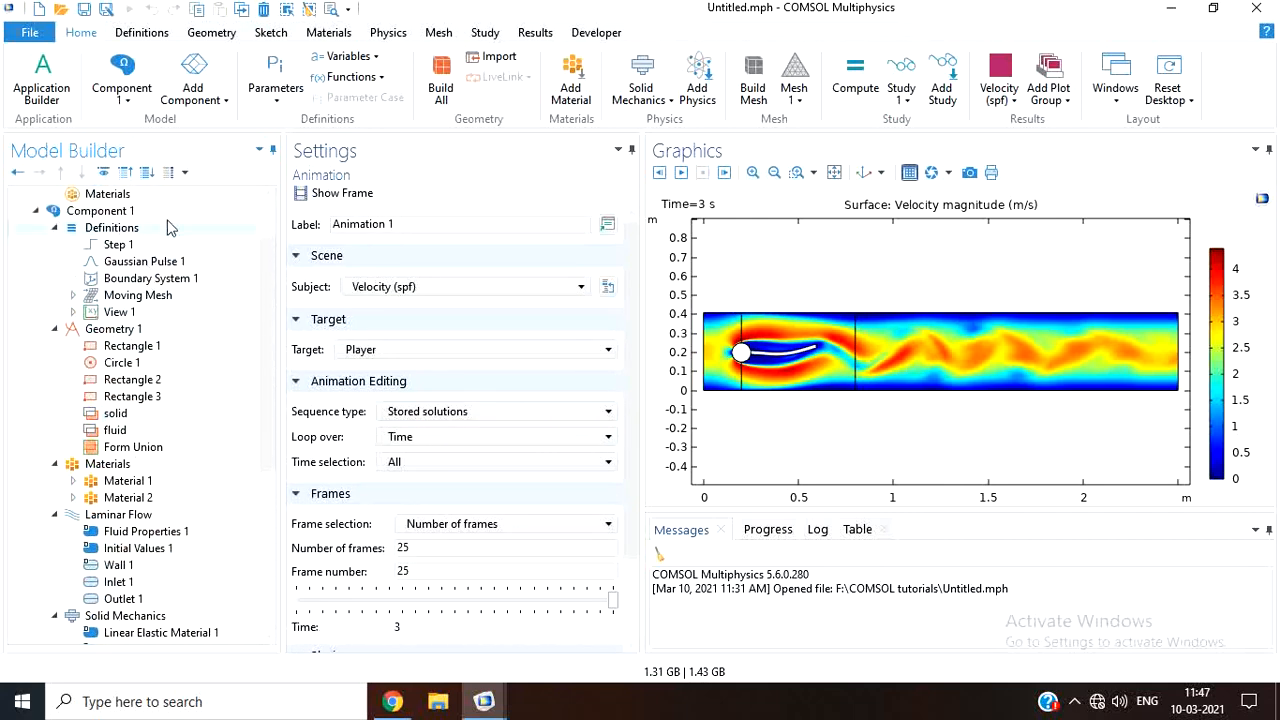
left_click(168, 228)
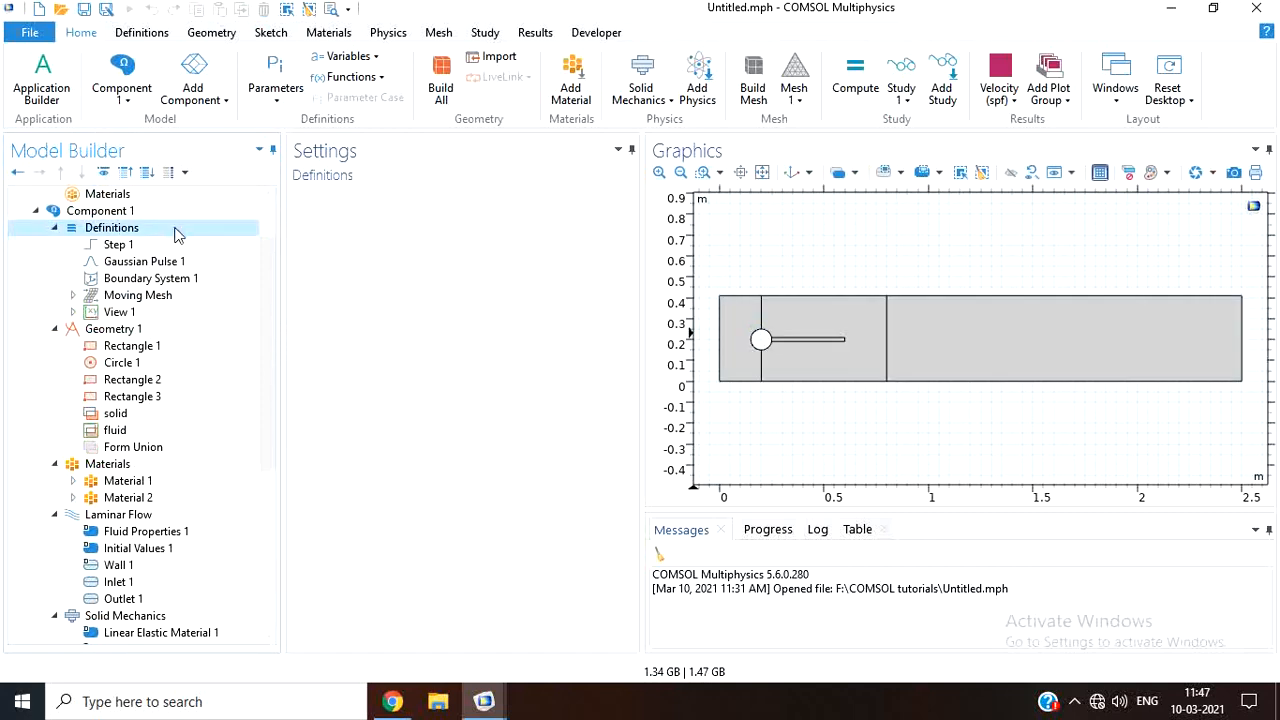
right_click(176, 234)
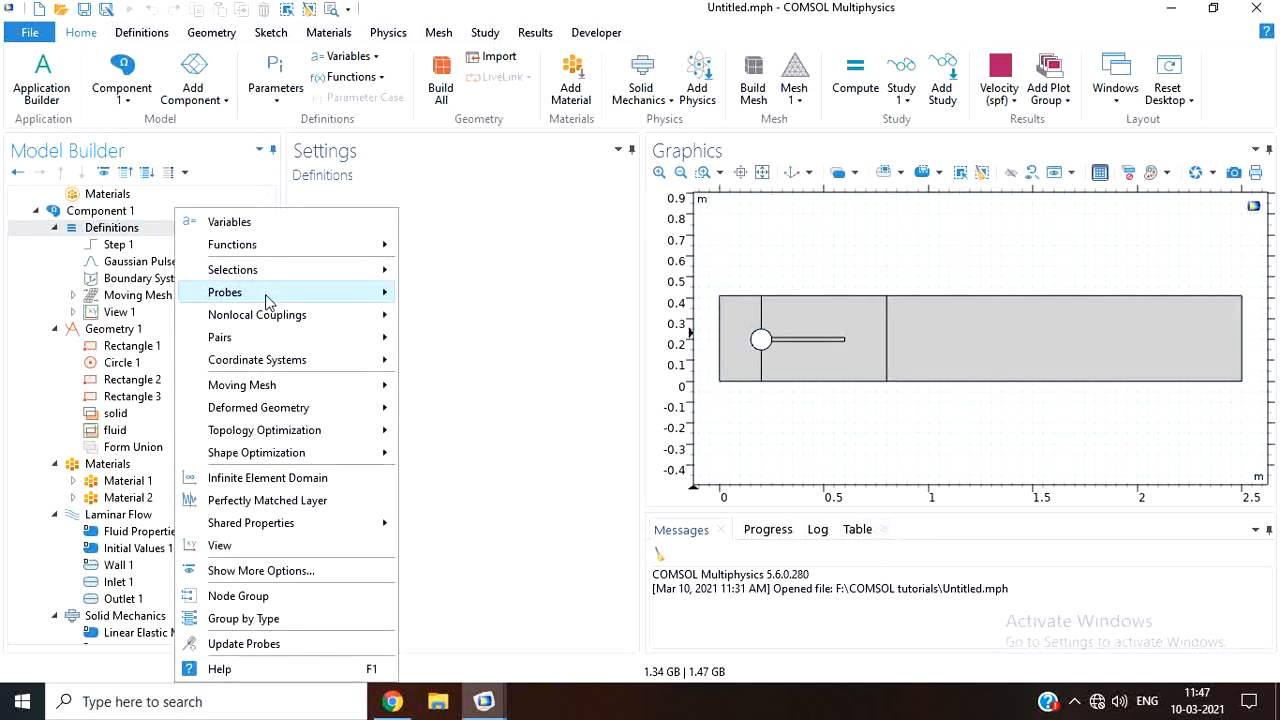
mouse_move(367, 302)
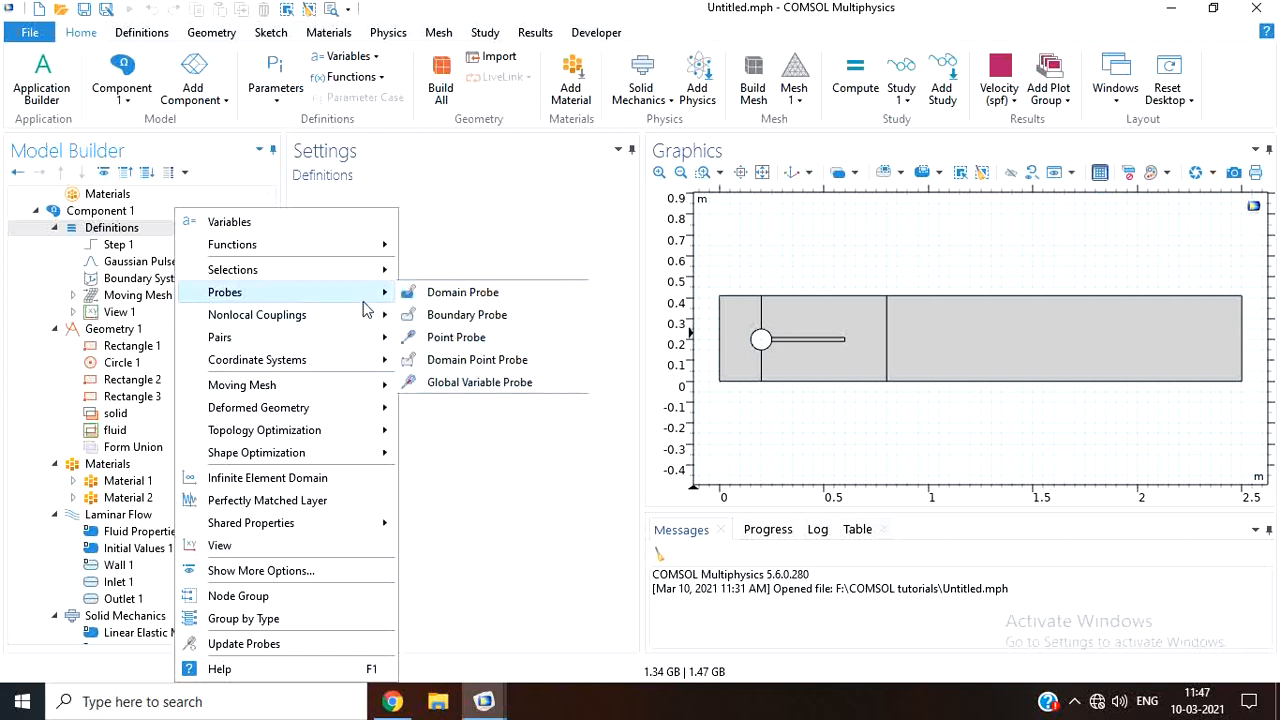
left_click(440, 362)
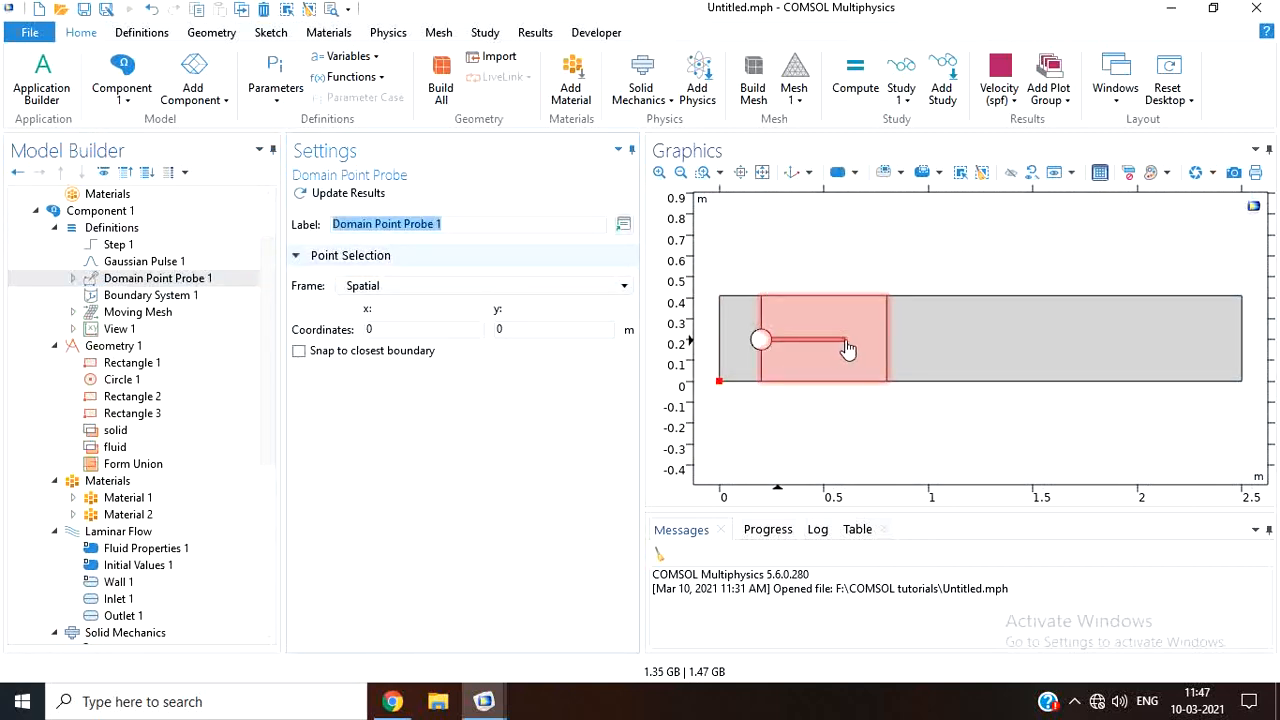
left_click(703, 172)
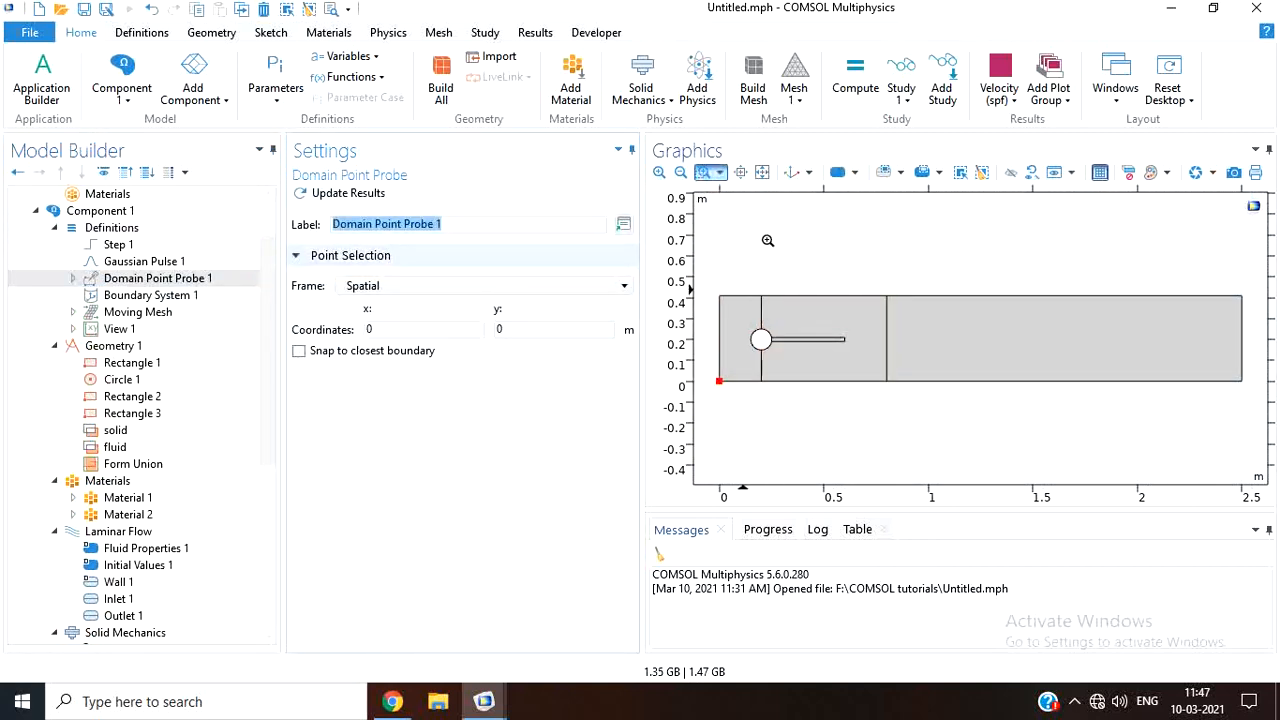
left_click_drag(818, 333, 864, 357)
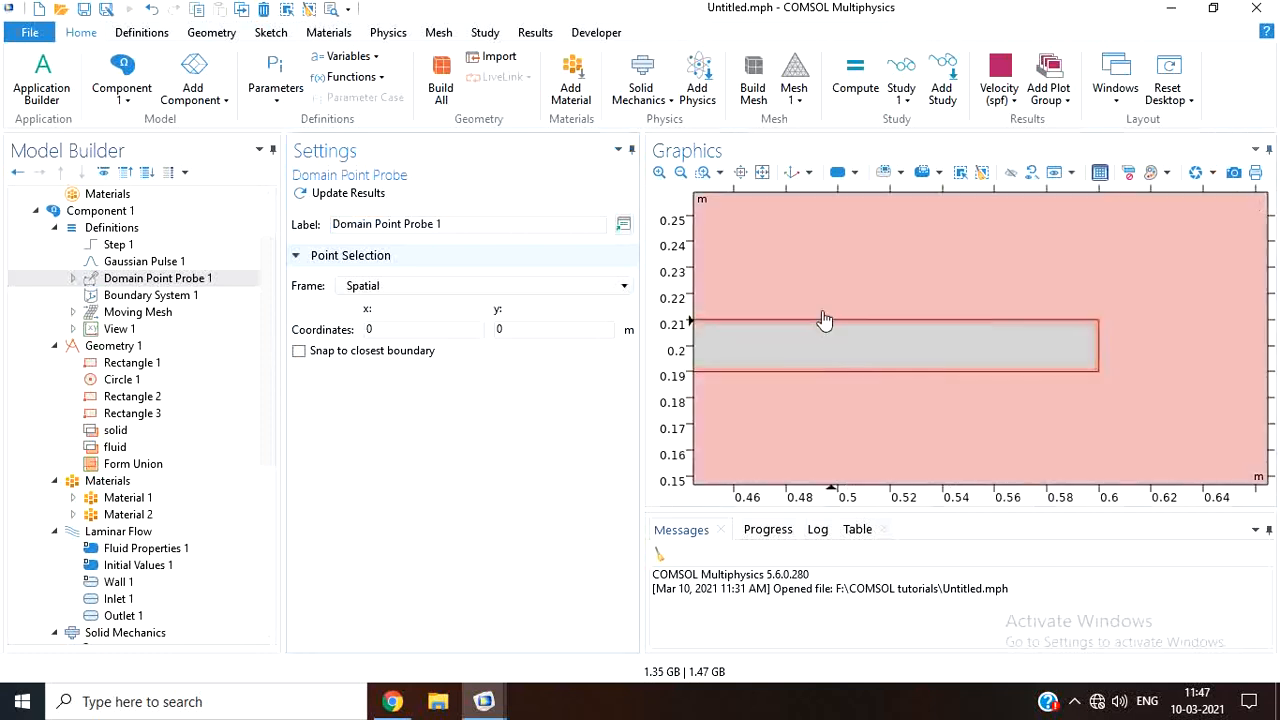
left_click(818, 341)
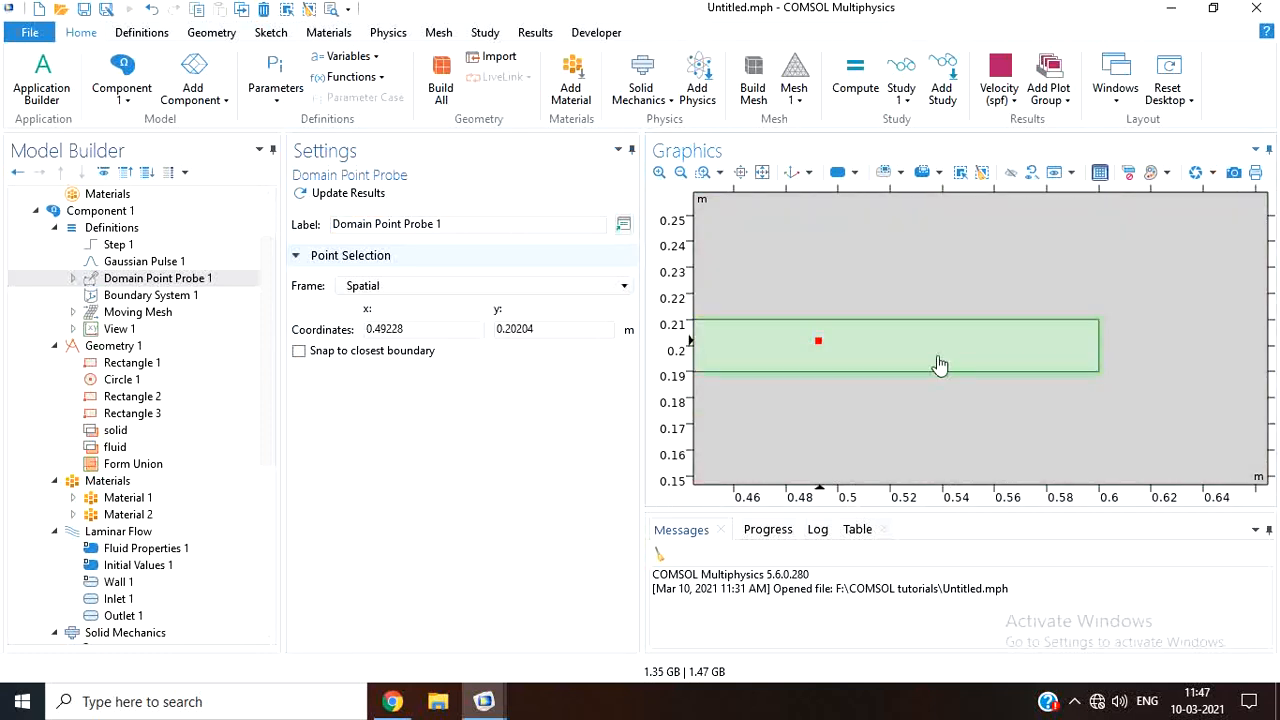
- Set the domain point probe's coordinates to x 0.4 and y 0.4 m, and check its location in the full geometry
left_click(454, 330)
type("19")
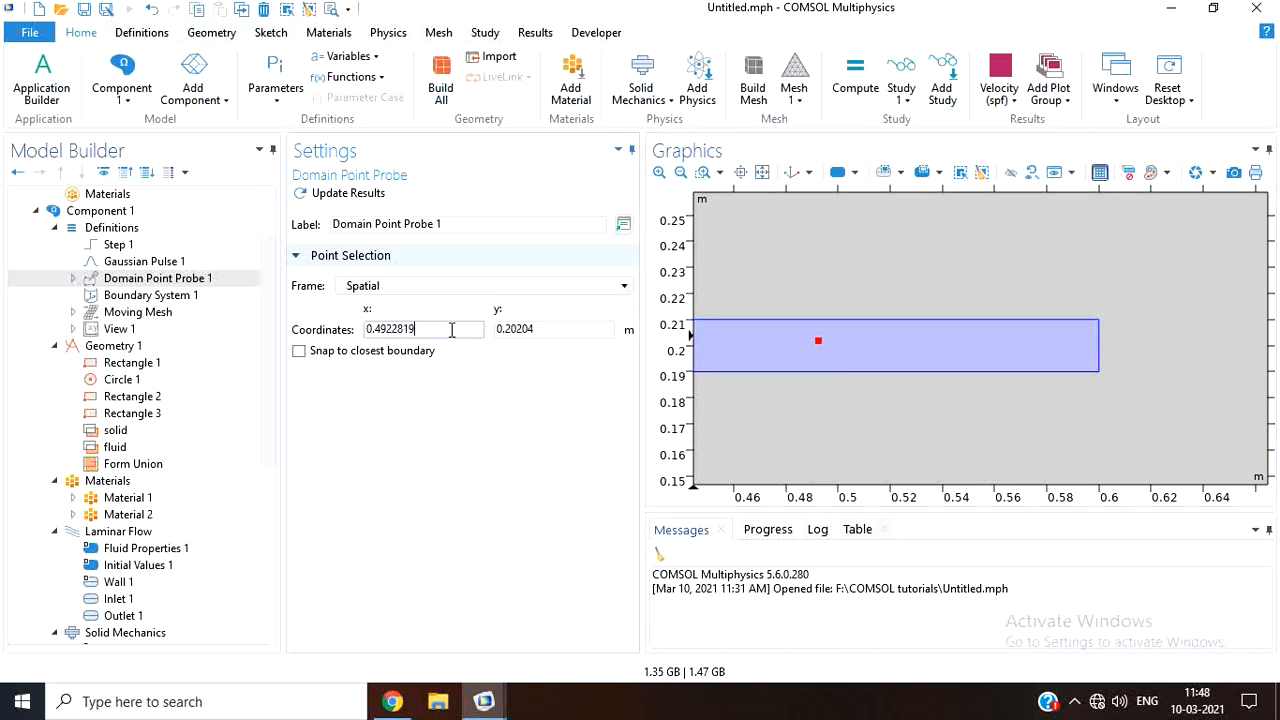
double_click(452, 330)
type("0.4")
key("Tab")
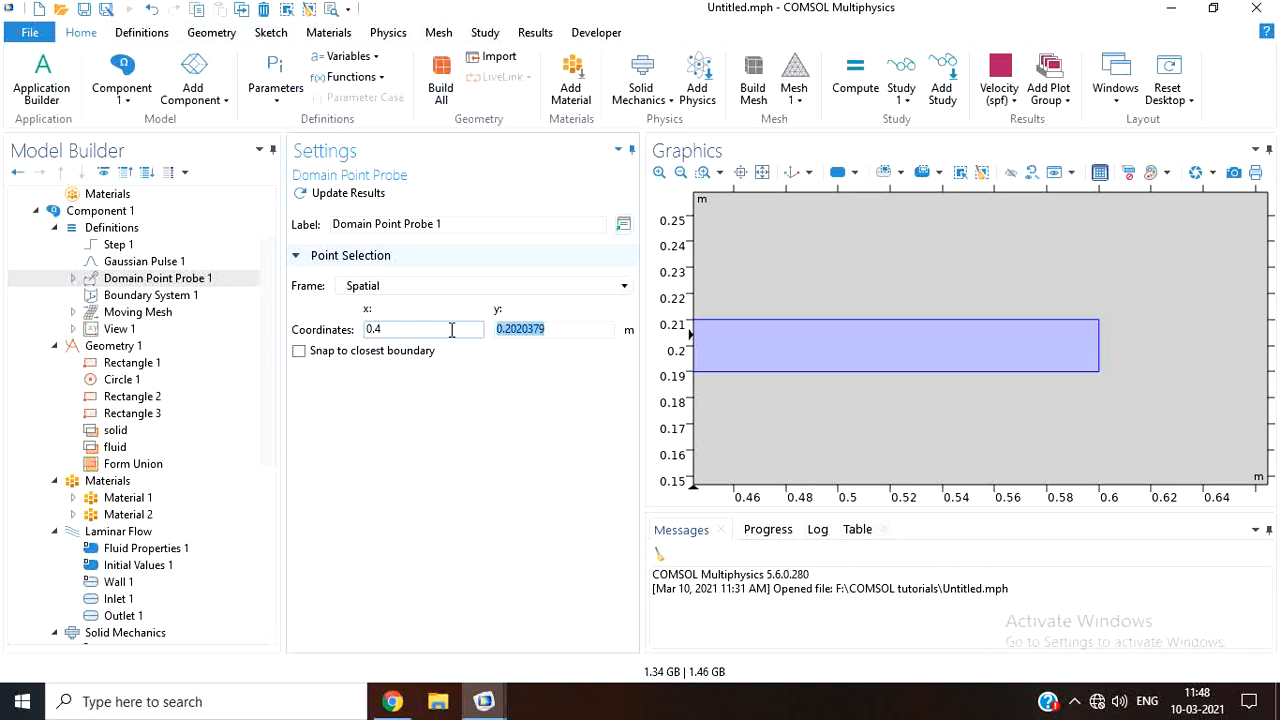
type("0.4")
key("Tab")
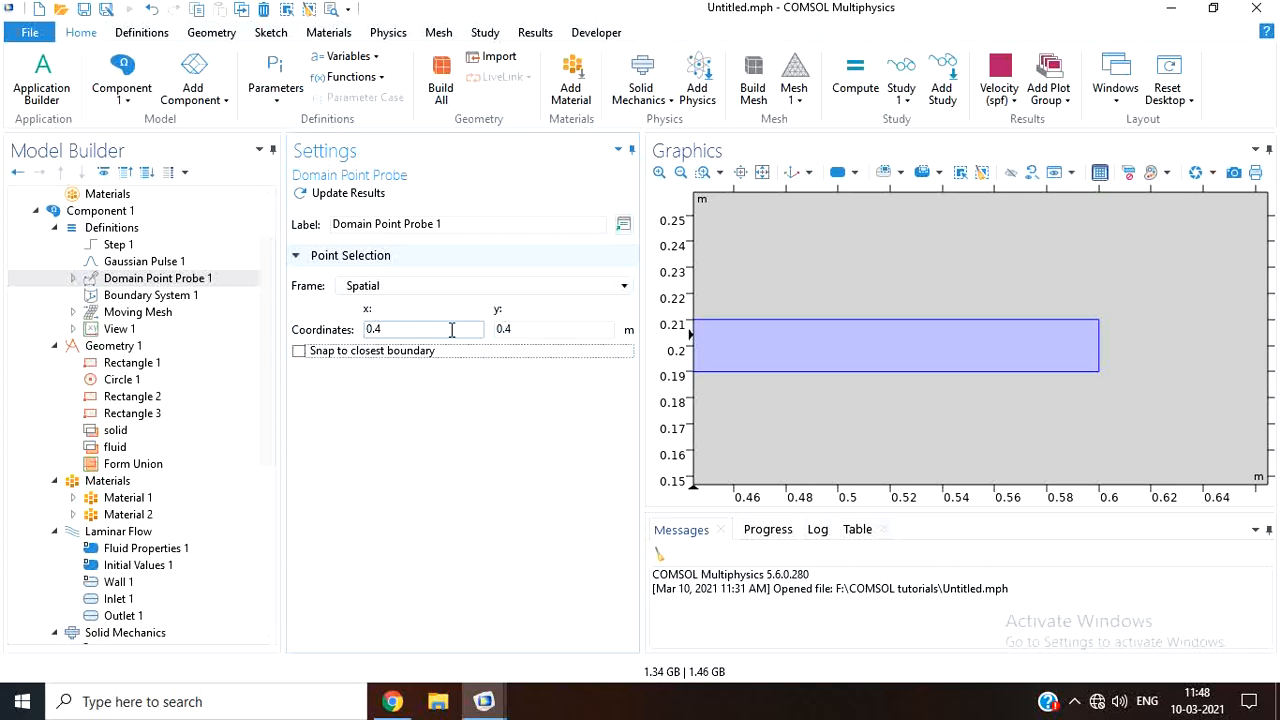
left_click(762, 172)
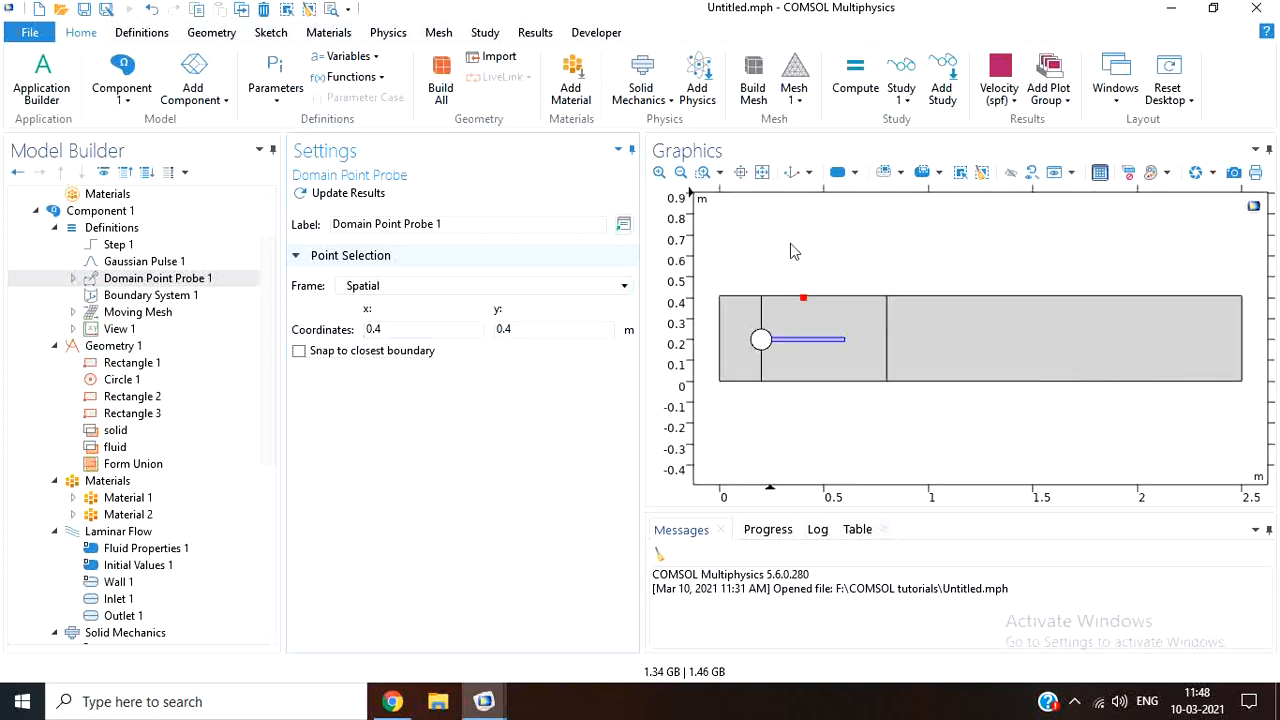
- Set the probe's x coordinate to 0.2 m and check the size and position of Rectangle 2
left_click(461, 322)
type("0.2")
key("Tab")
left_click(164, 398)
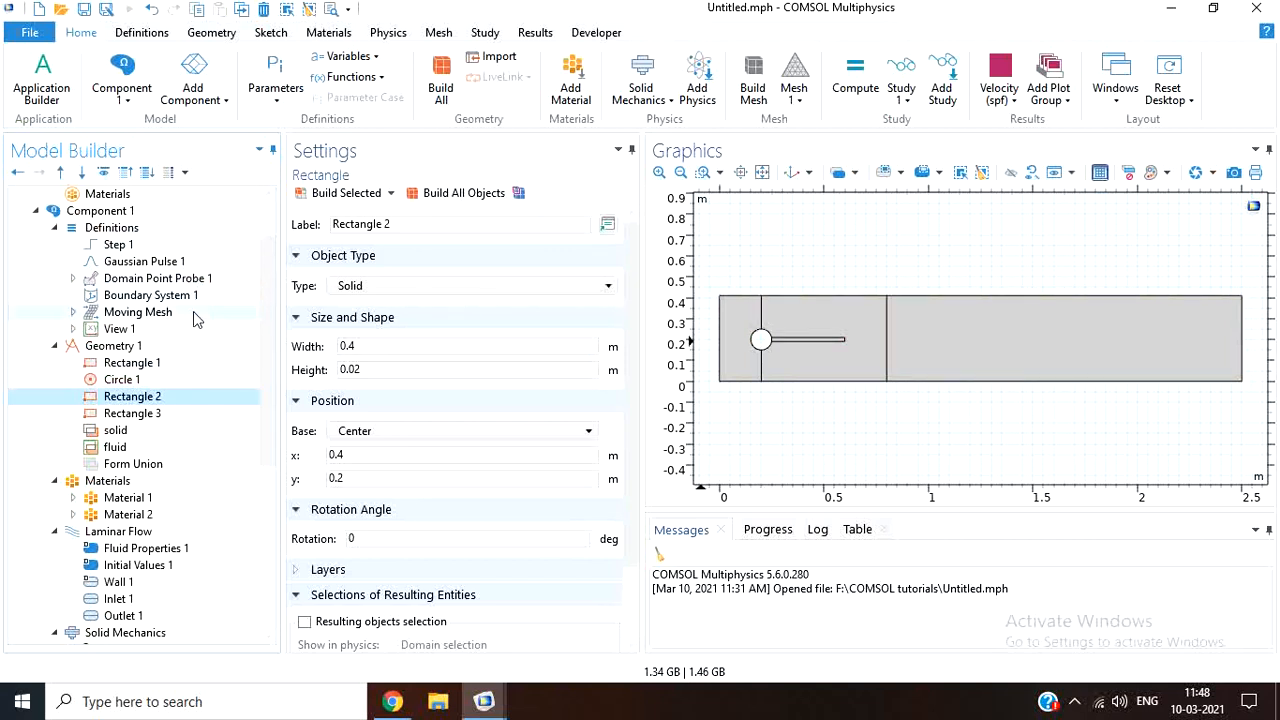
- Set the domain point probe's coordinates to x 0.6 and y 0.2 m, and check its placement at the beam's free end
left_click(198, 280)
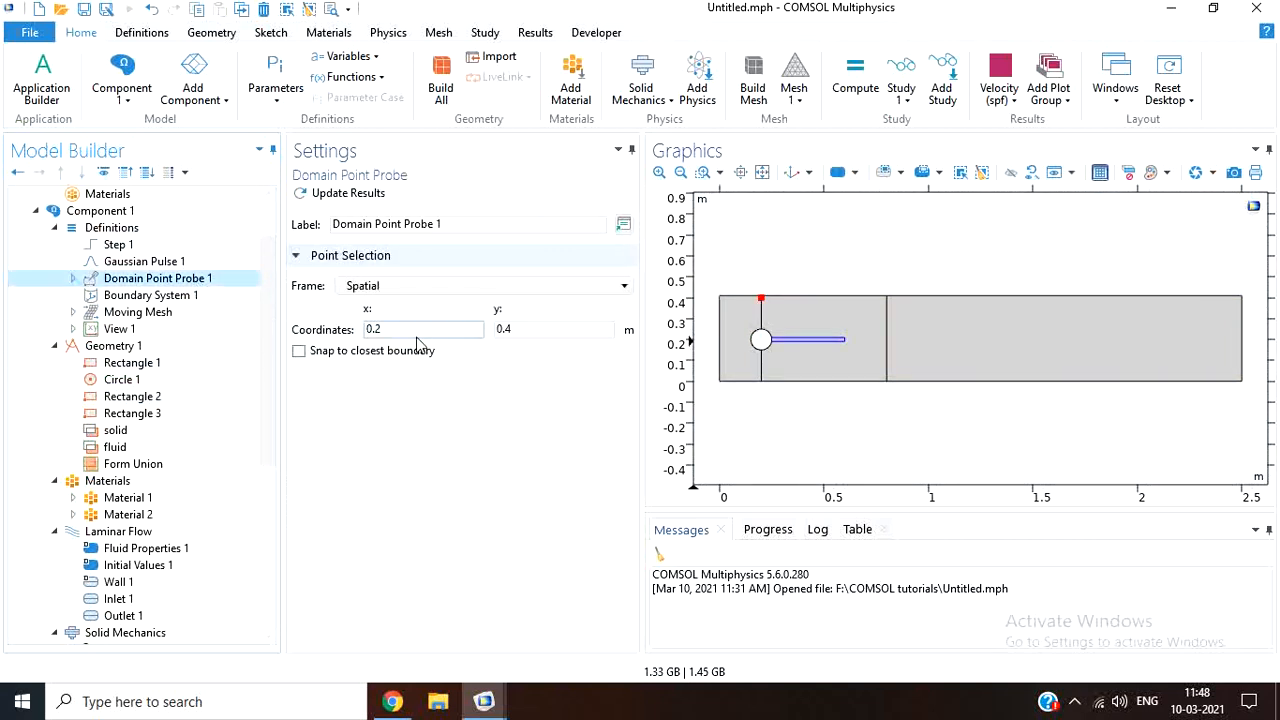
key("Tab")
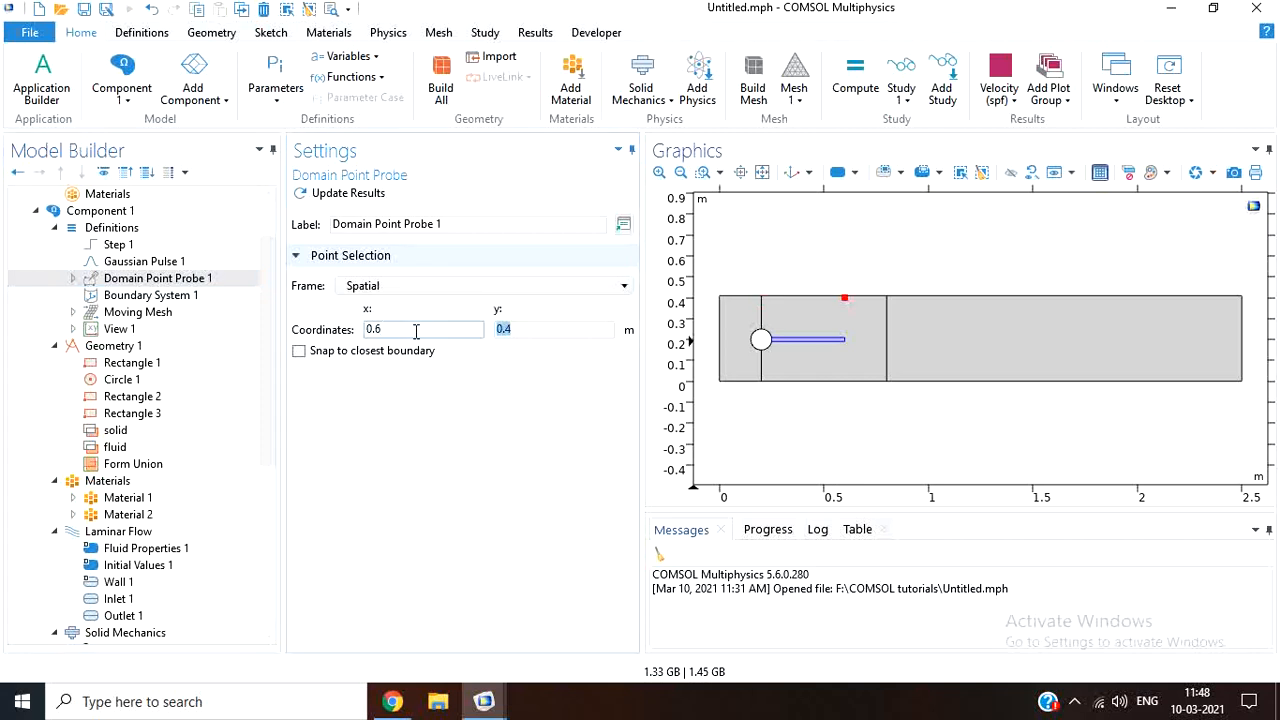
key("Tab")
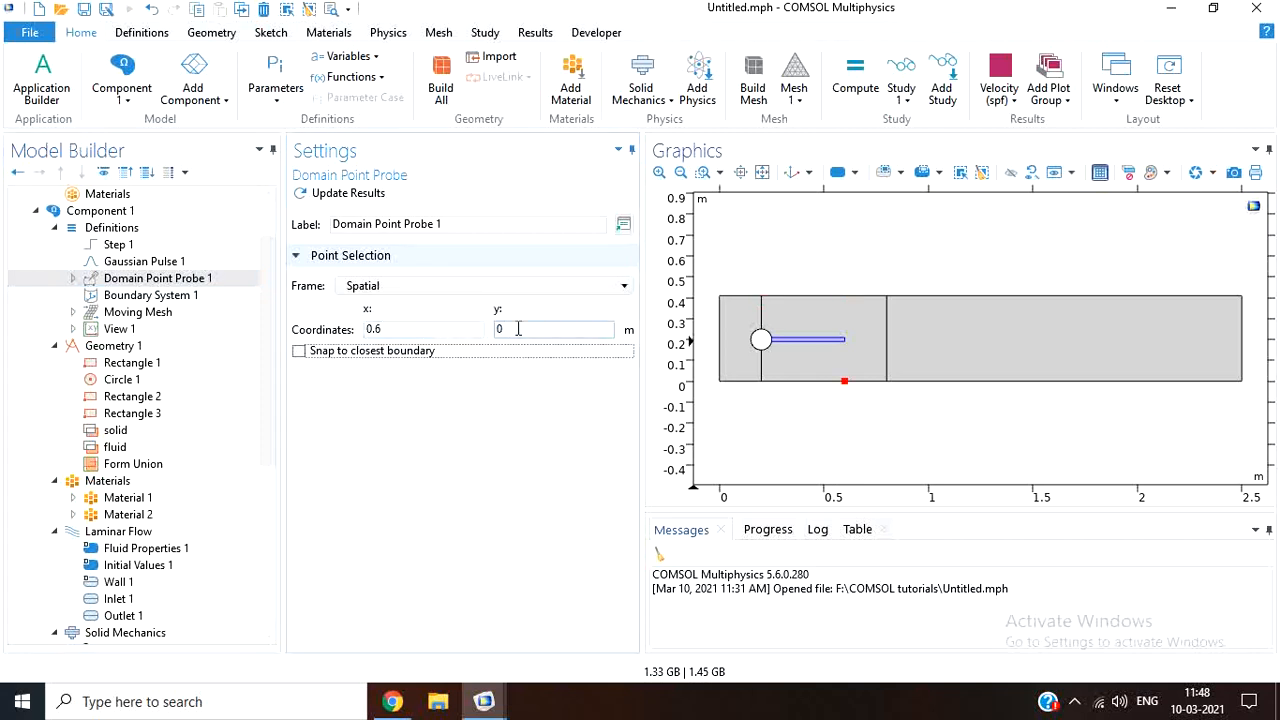
left_click(518, 329)
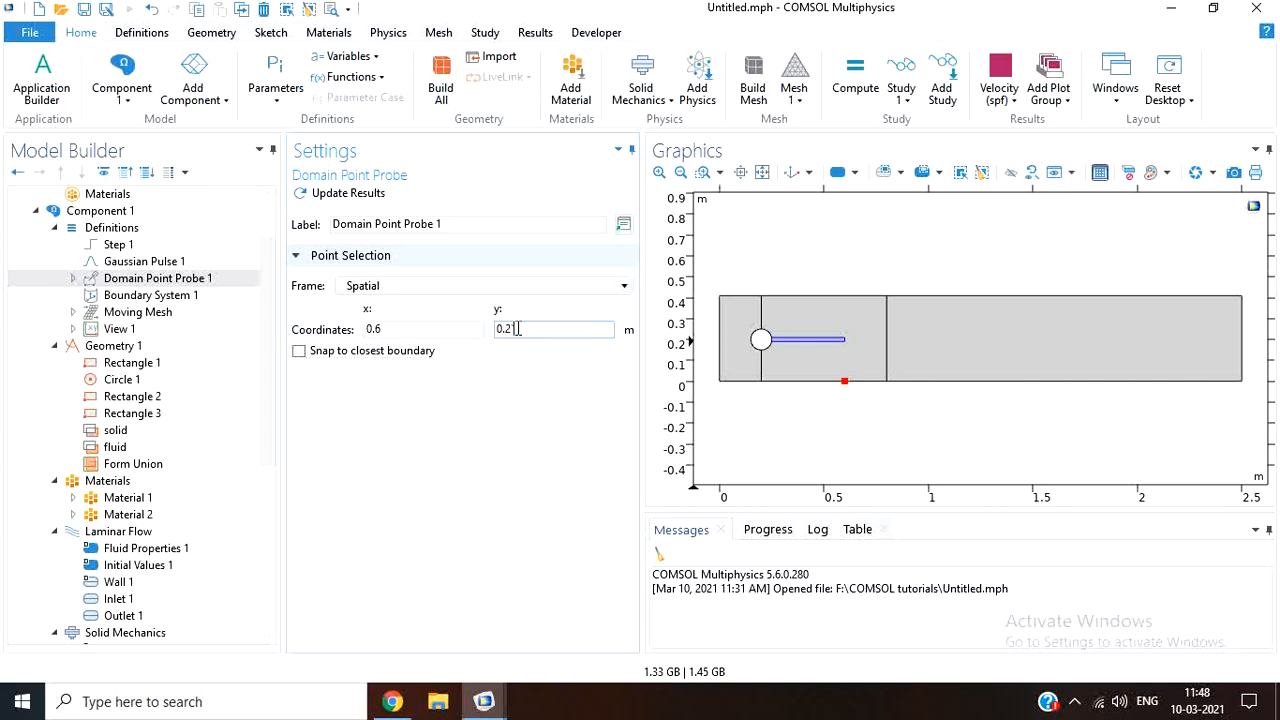
type(".2`")
key("Tab")
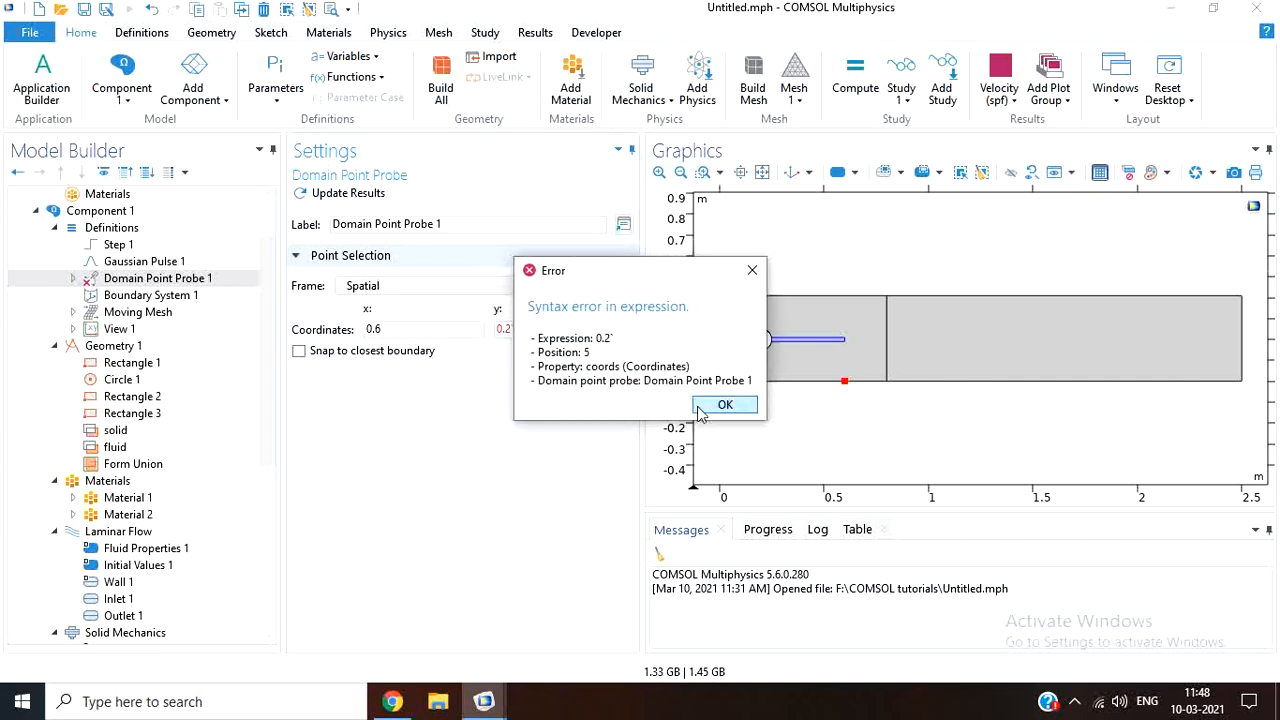
left_click(722, 405)
key("Tab")
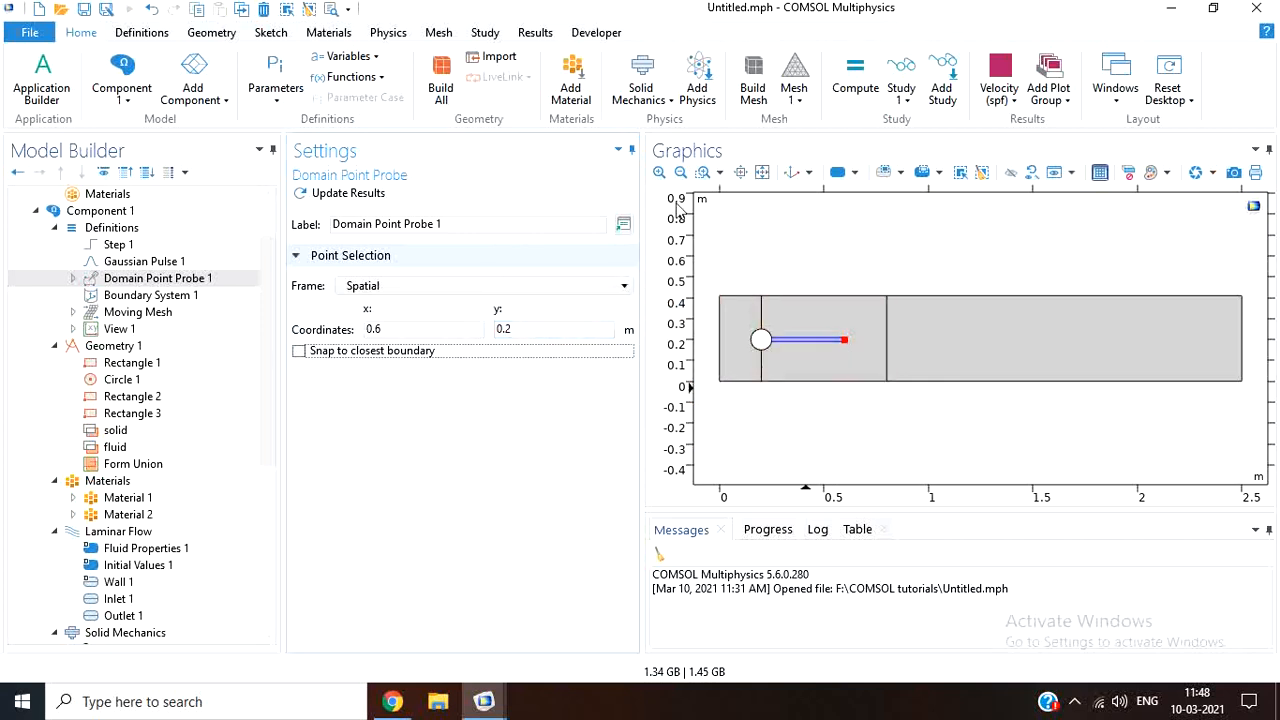
left_click(703, 172)
left_click_drag(834, 332, 858, 358)
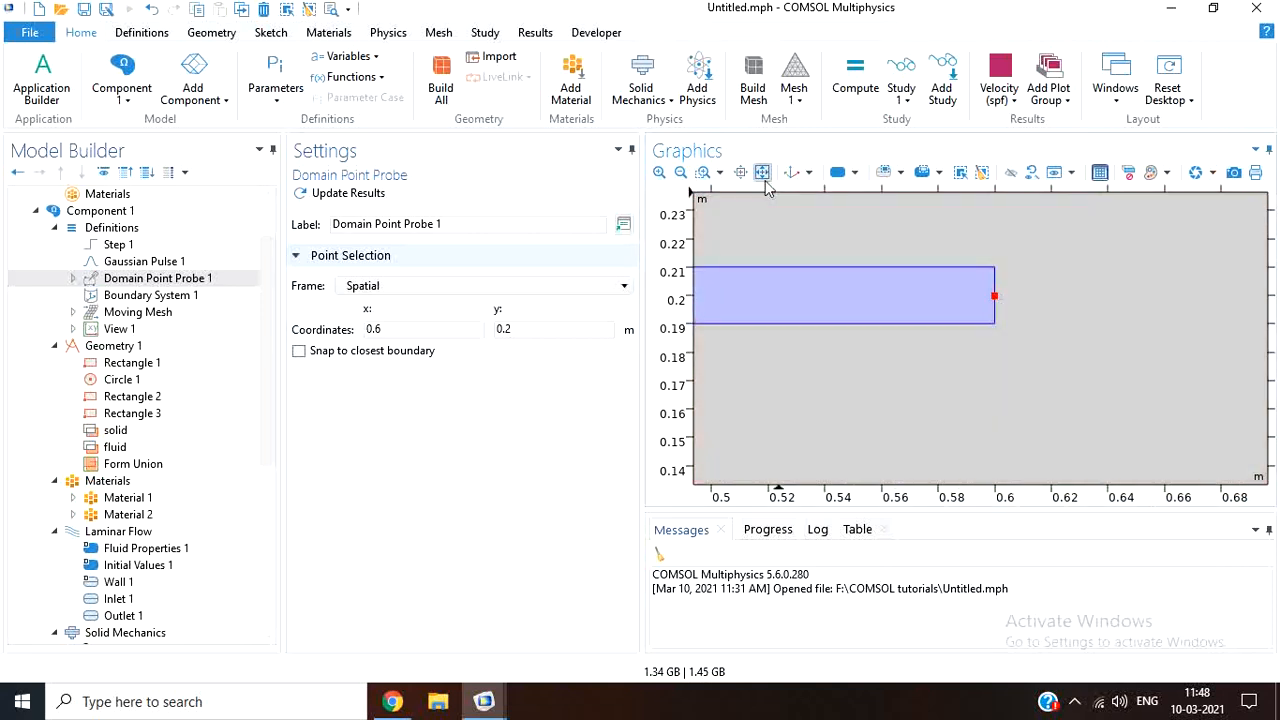
left_click(762, 172)
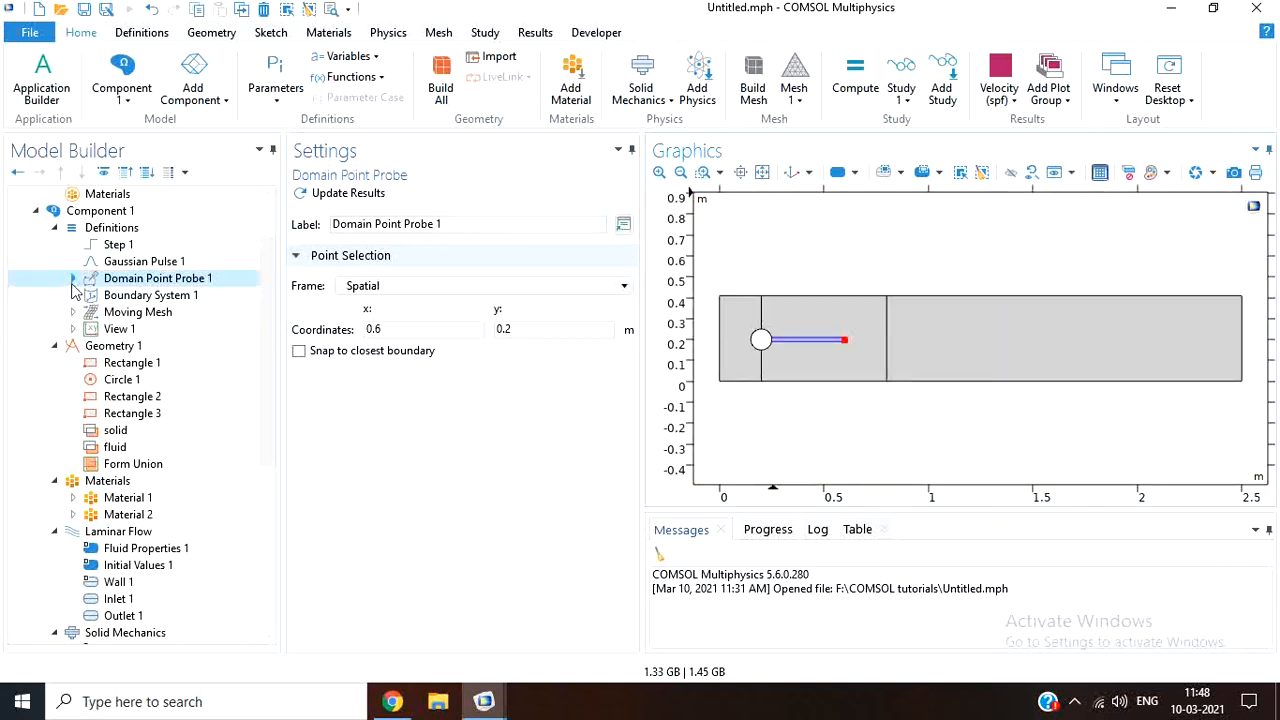
- Set the point probe expression to v_solid, the Y component of the Solid Mechanics displacement field, and update the results
left_click(72, 279)
left_click(127, 297)
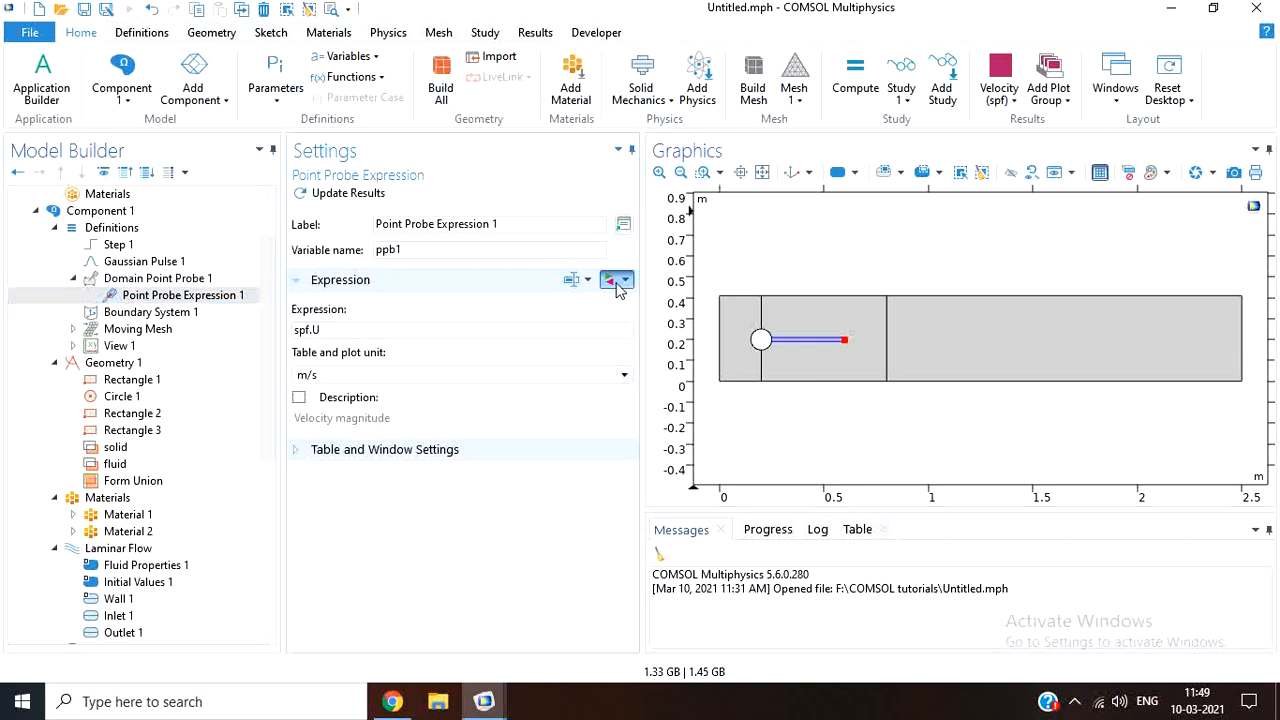
left_click(611, 280)
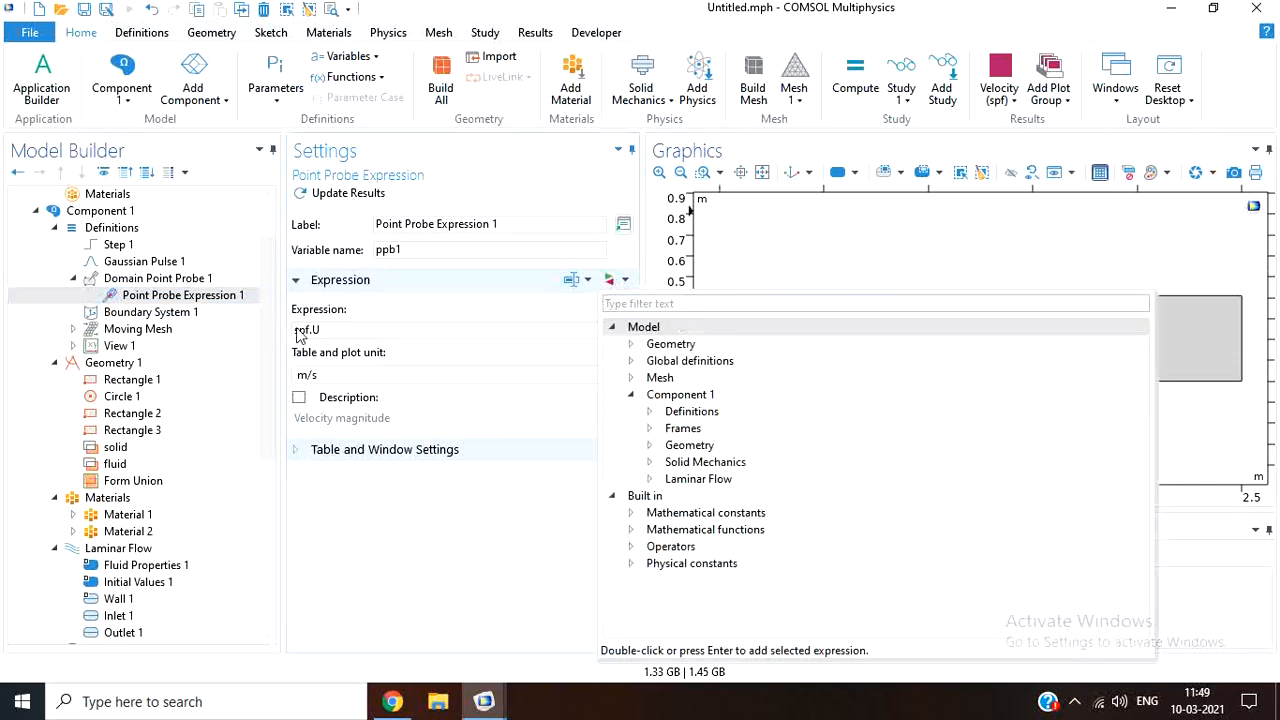
left_click(649, 462)
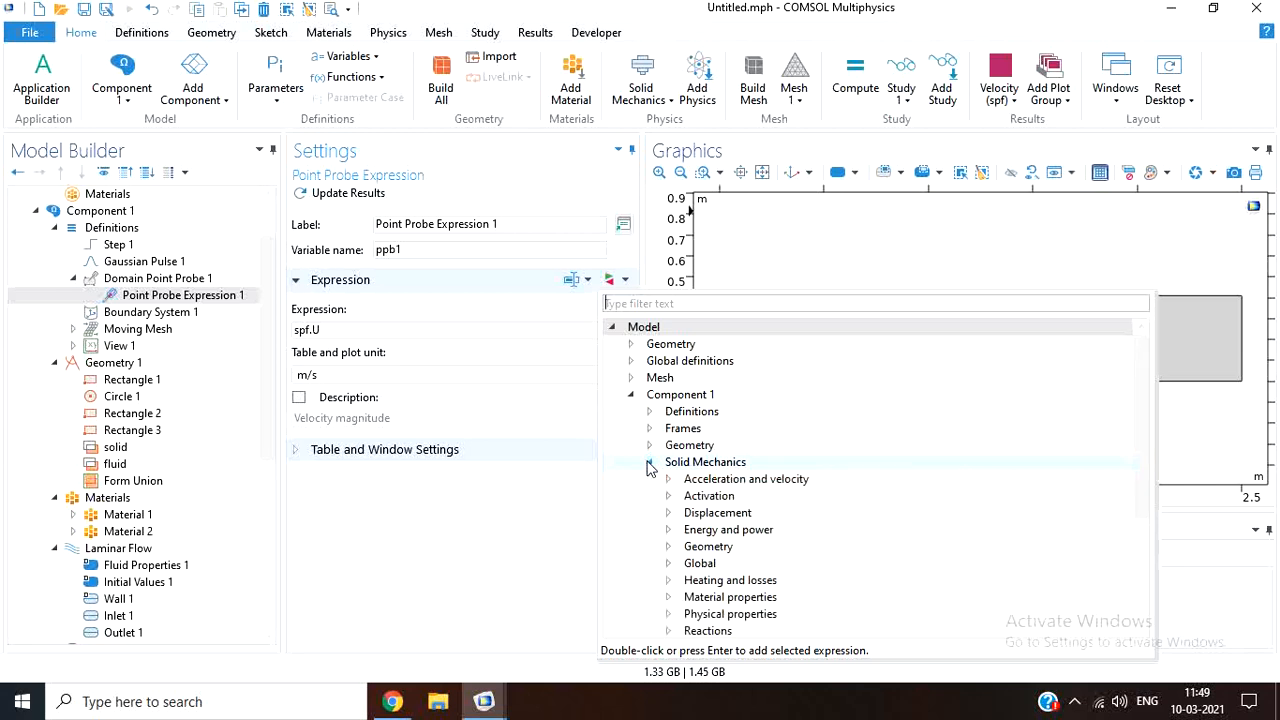
scroll(650, 468, "down", 1)
left_click(668, 462)
scroll(673, 467, "down", 1)
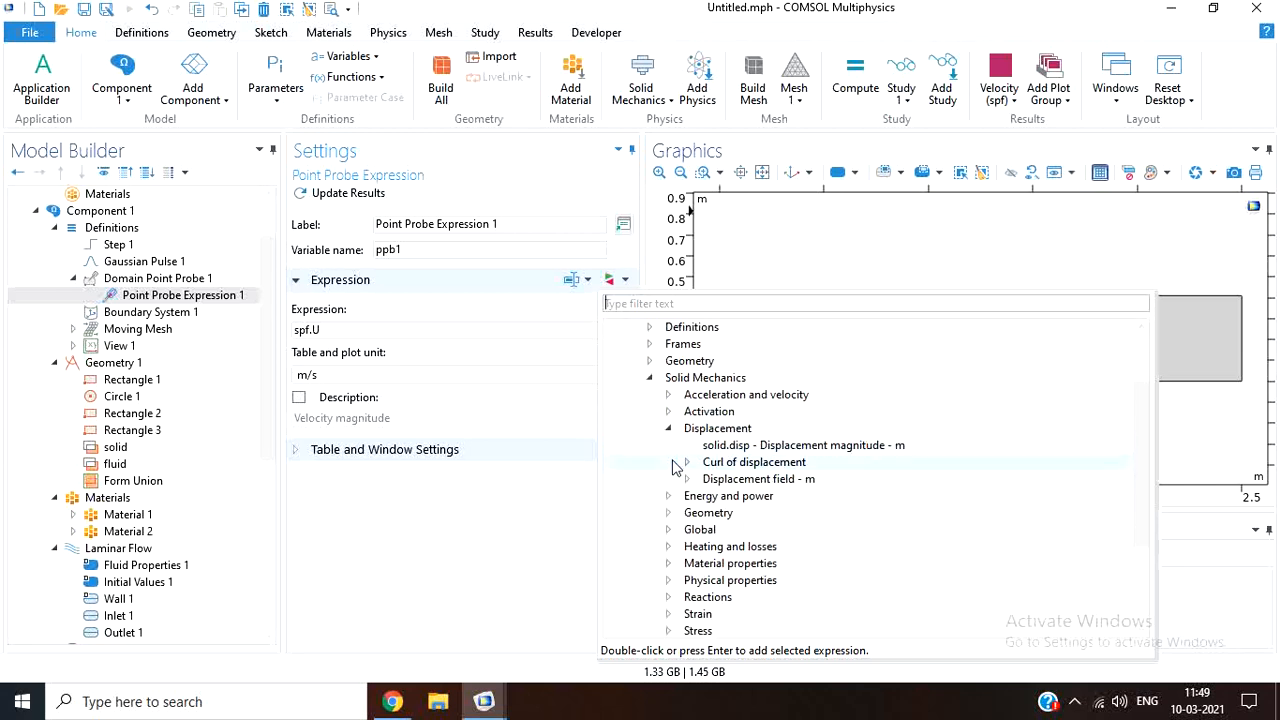
left_click(688, 480)
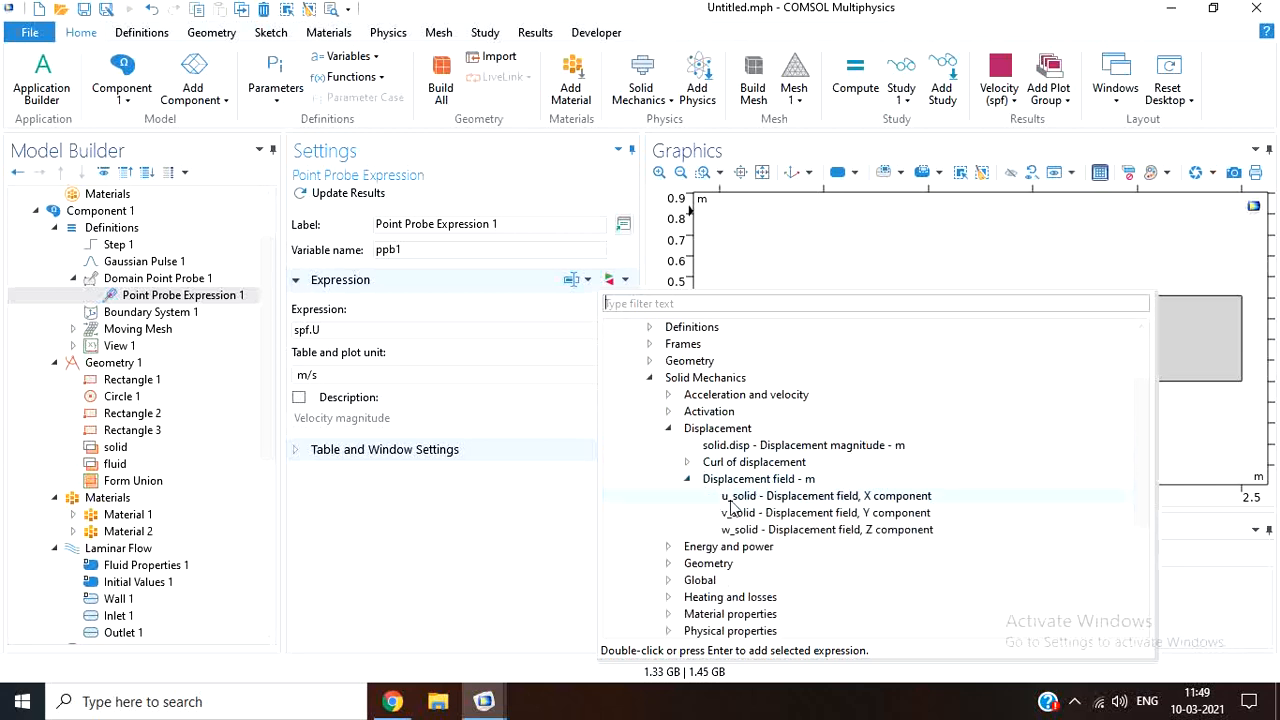
double_click(760, 513)
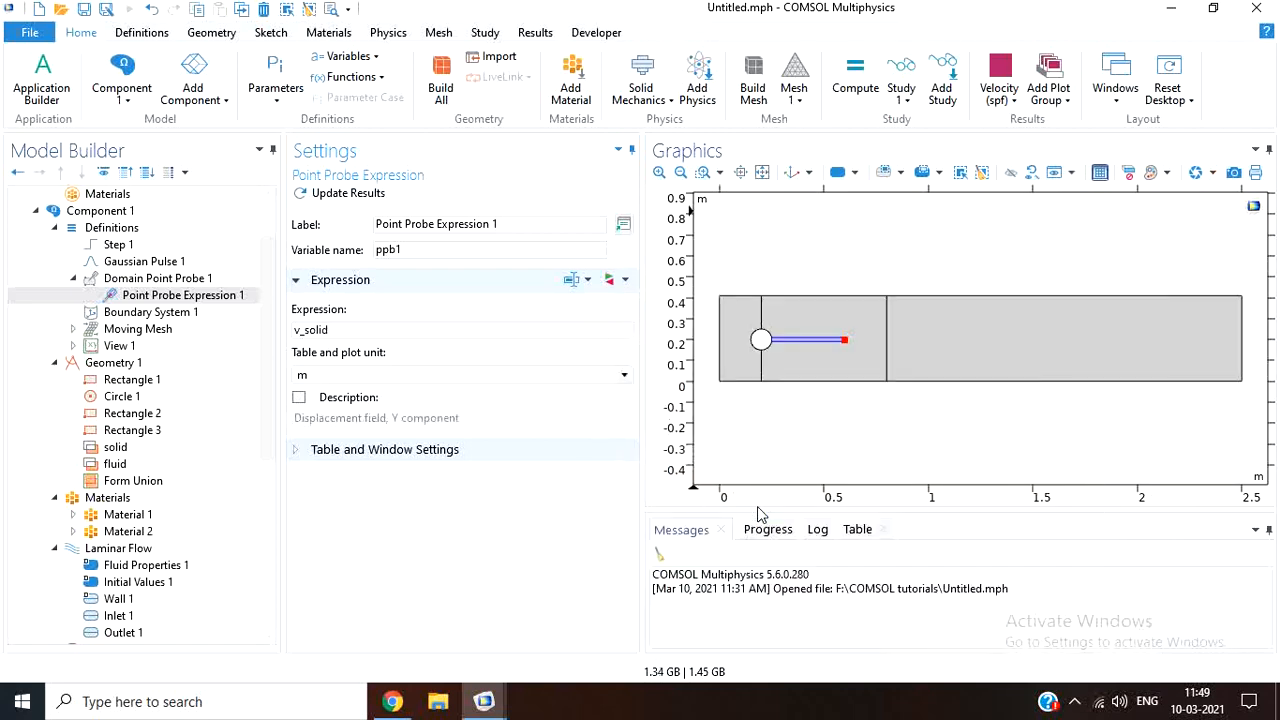
left_click(340, 193)
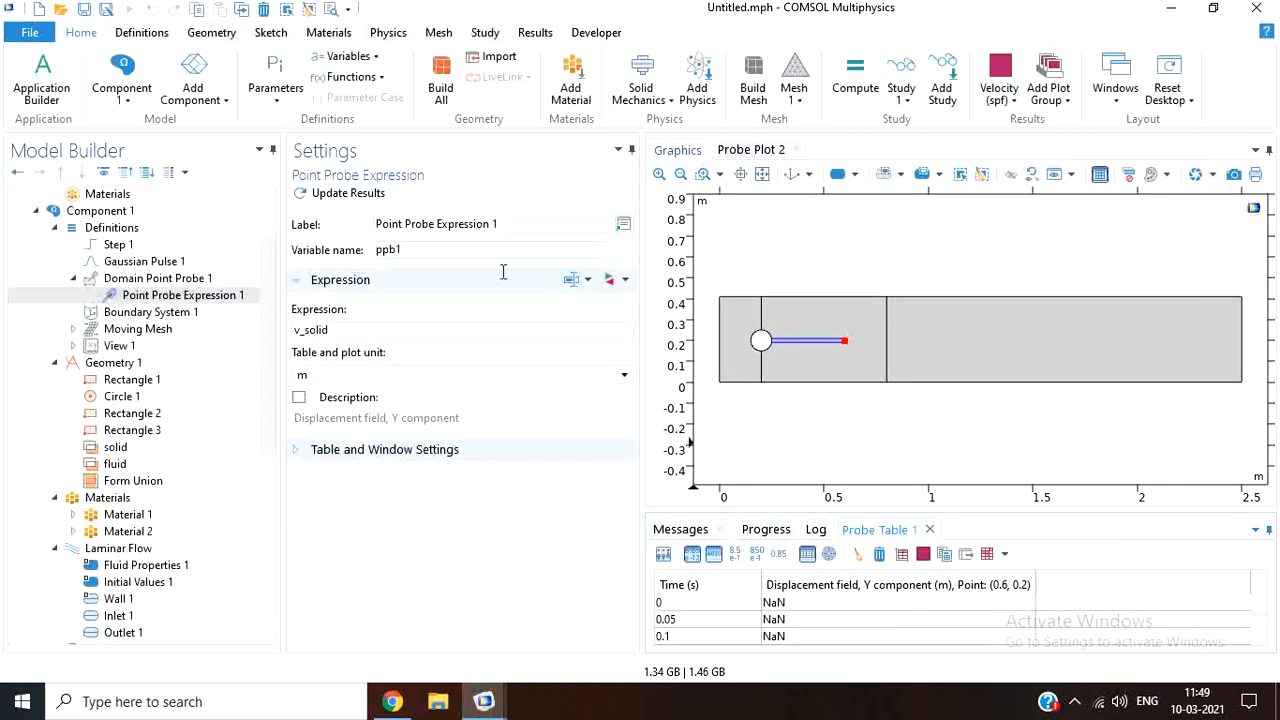
- Review the probe plot and probe table of the Y displacement, and recheck the probe's coordinates and expression
left_click(748, 149)
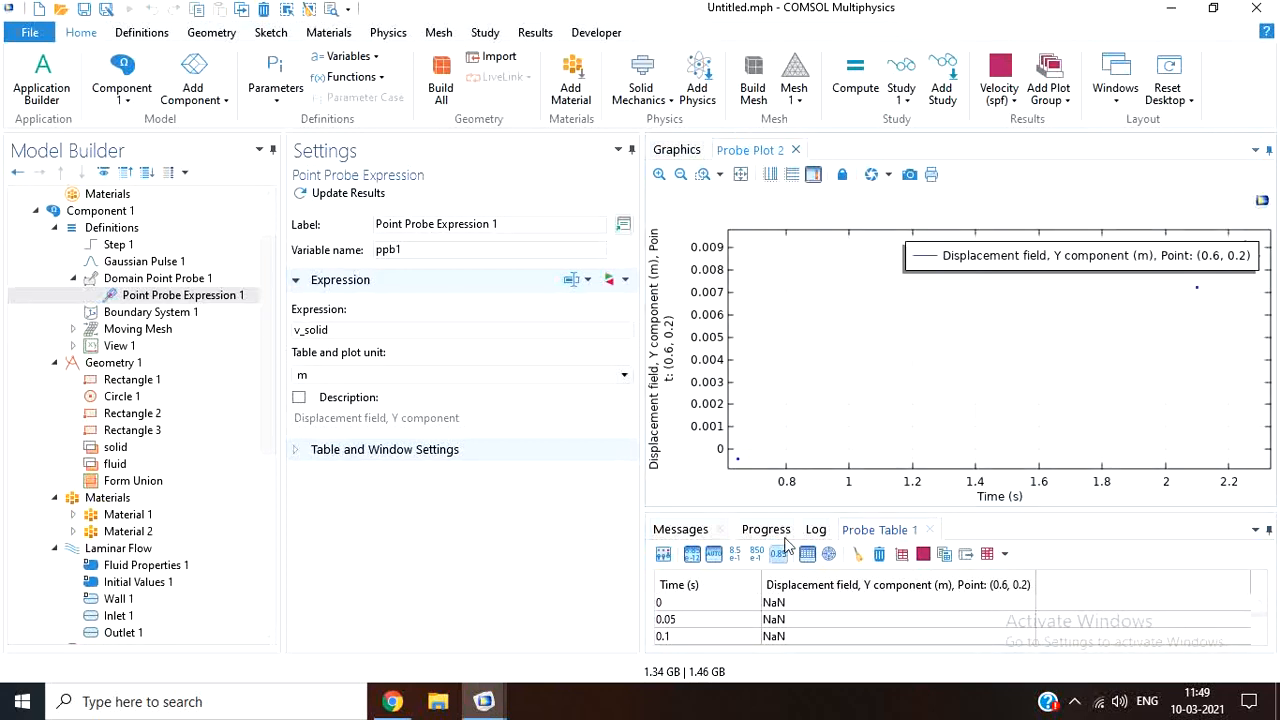
left_click(170, 280)
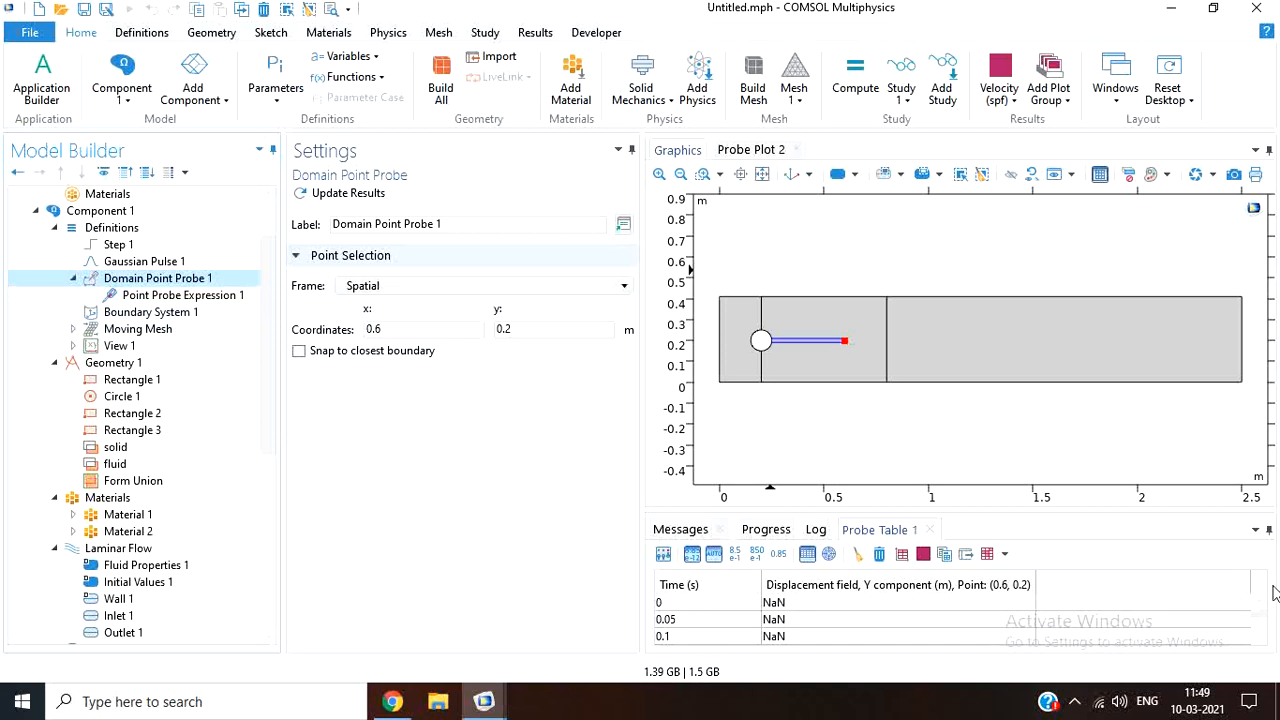
left_click(941, 622)
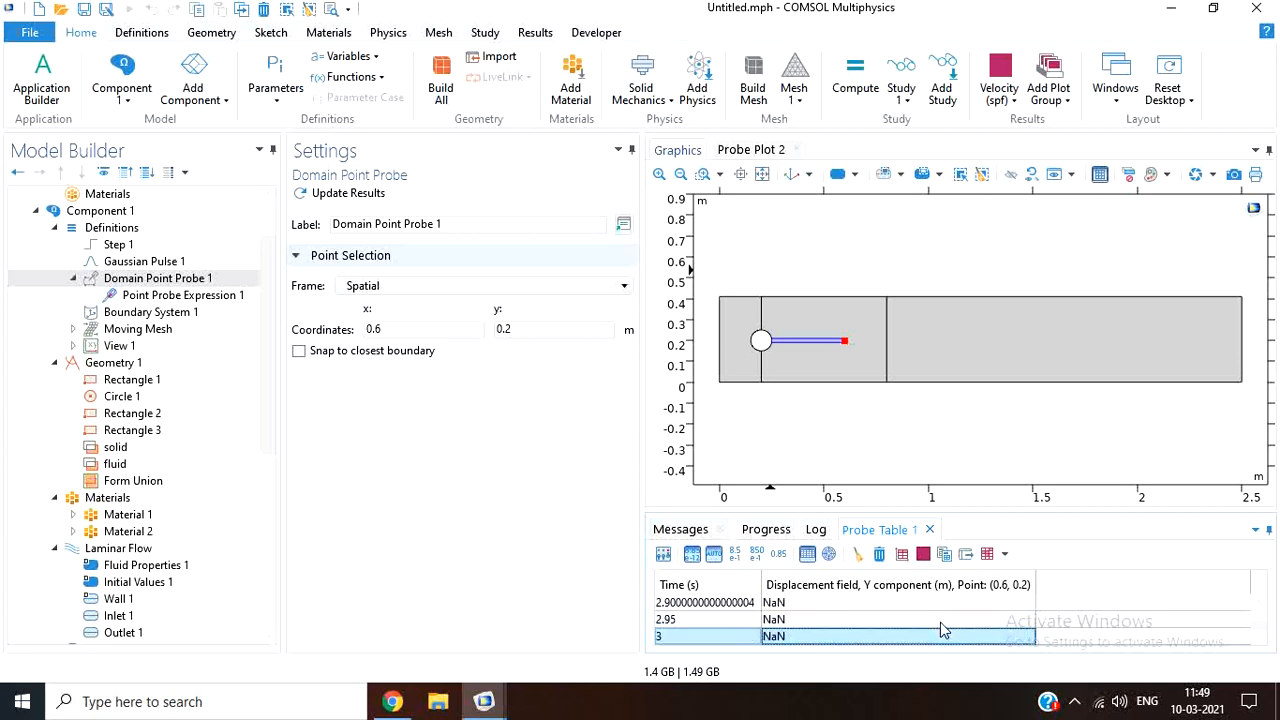
left_click(200, 295)
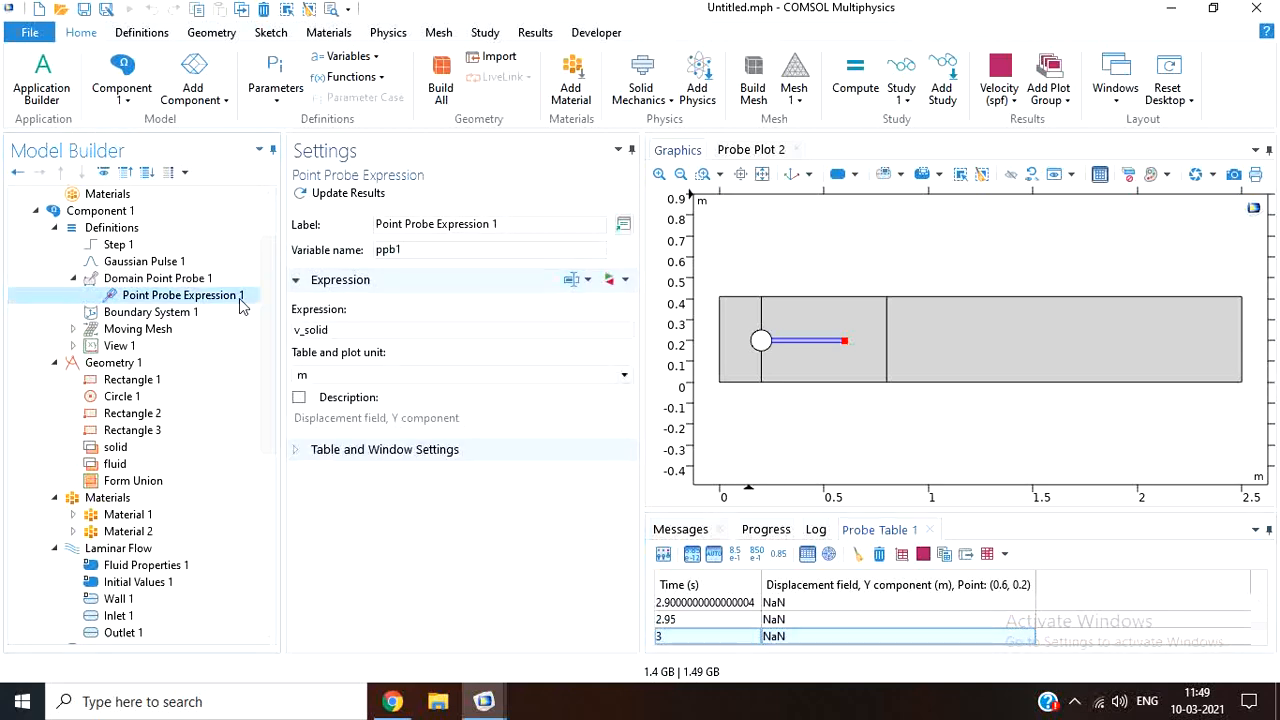
- Display the Velocity (spf) plot and add a 1D plot group to the results
scroll(200, 534, "down", 7)
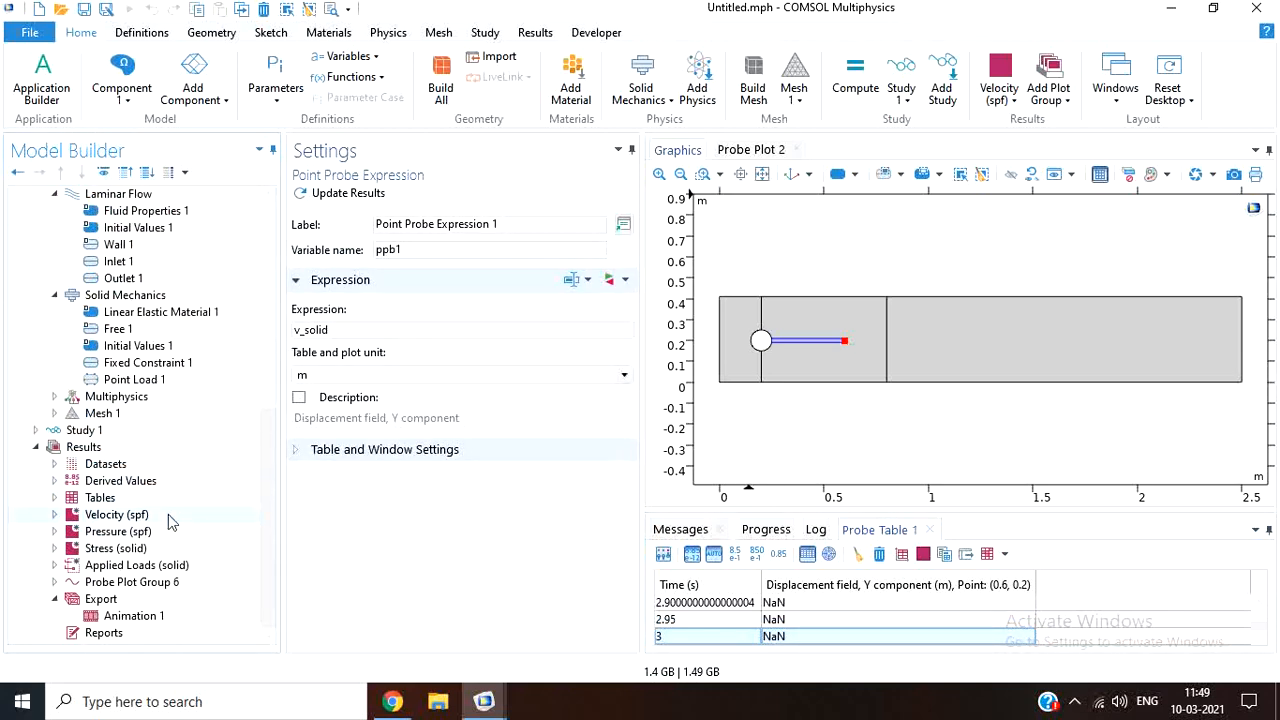
left_click(168, 514)
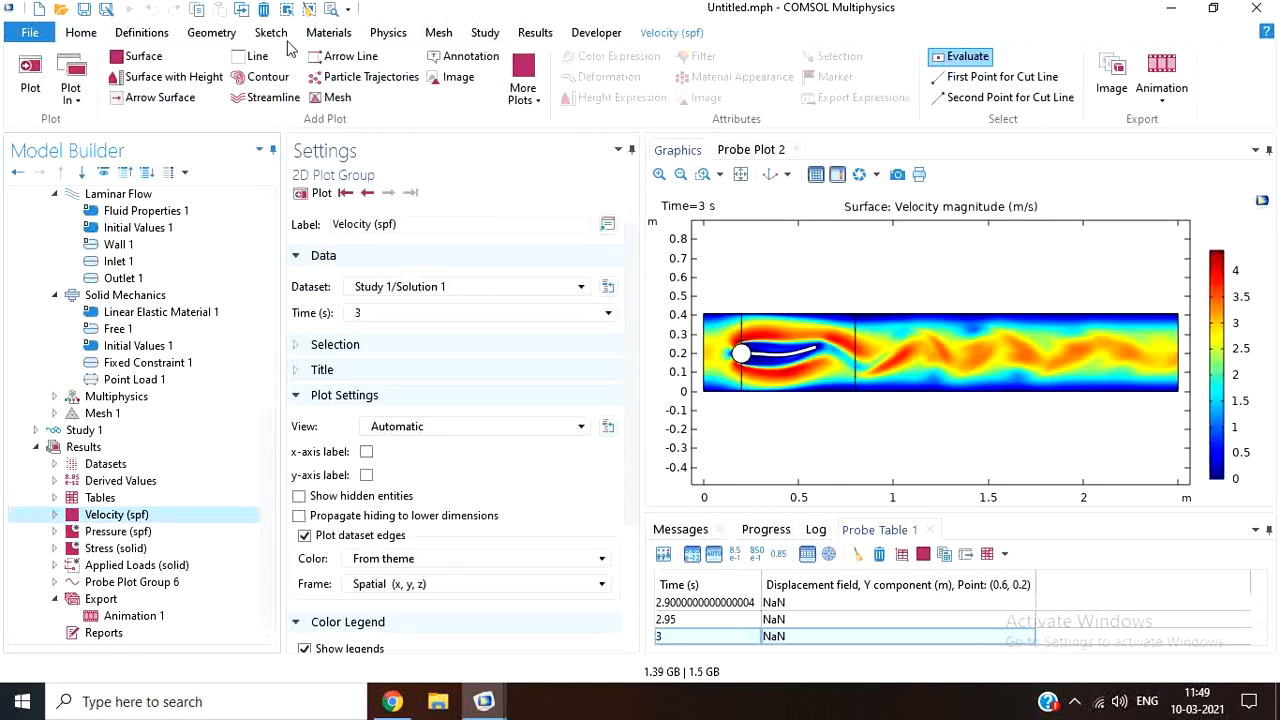
left_click(538, 34)
left_click(205, 93)
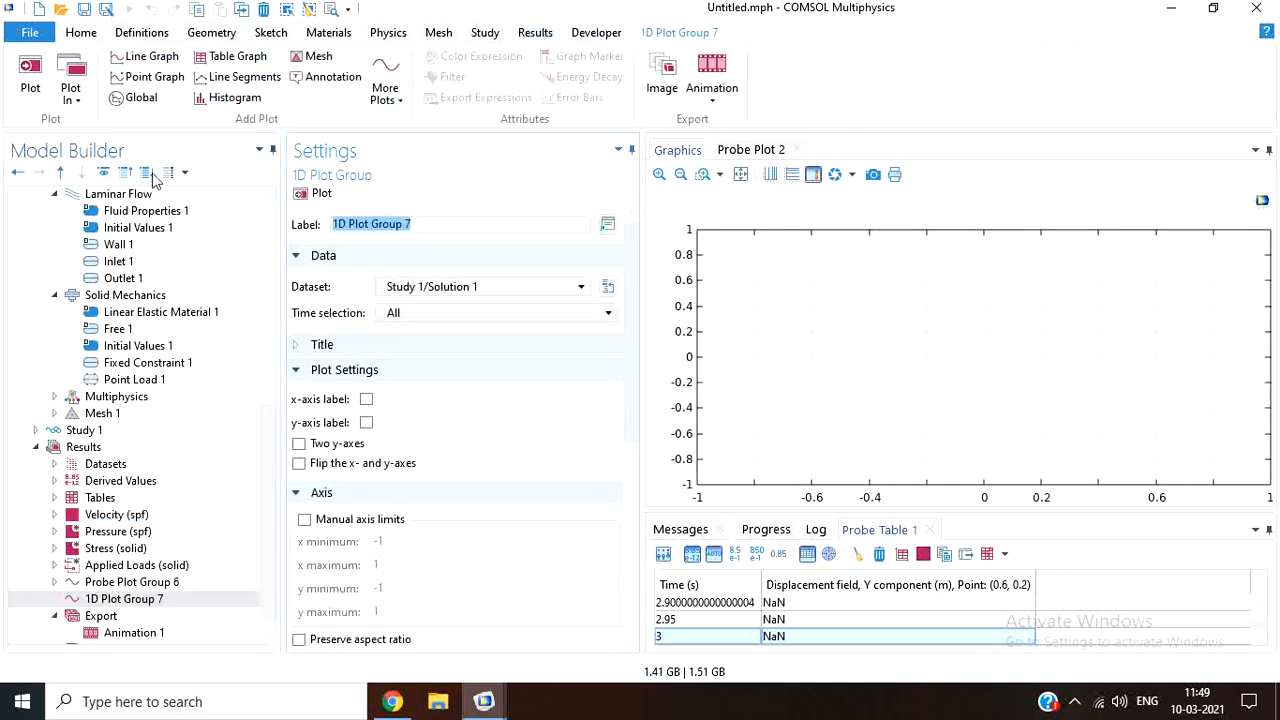
- Delete the empty 1D plot group from the results and confirm the deletion
right_click(144, 600)
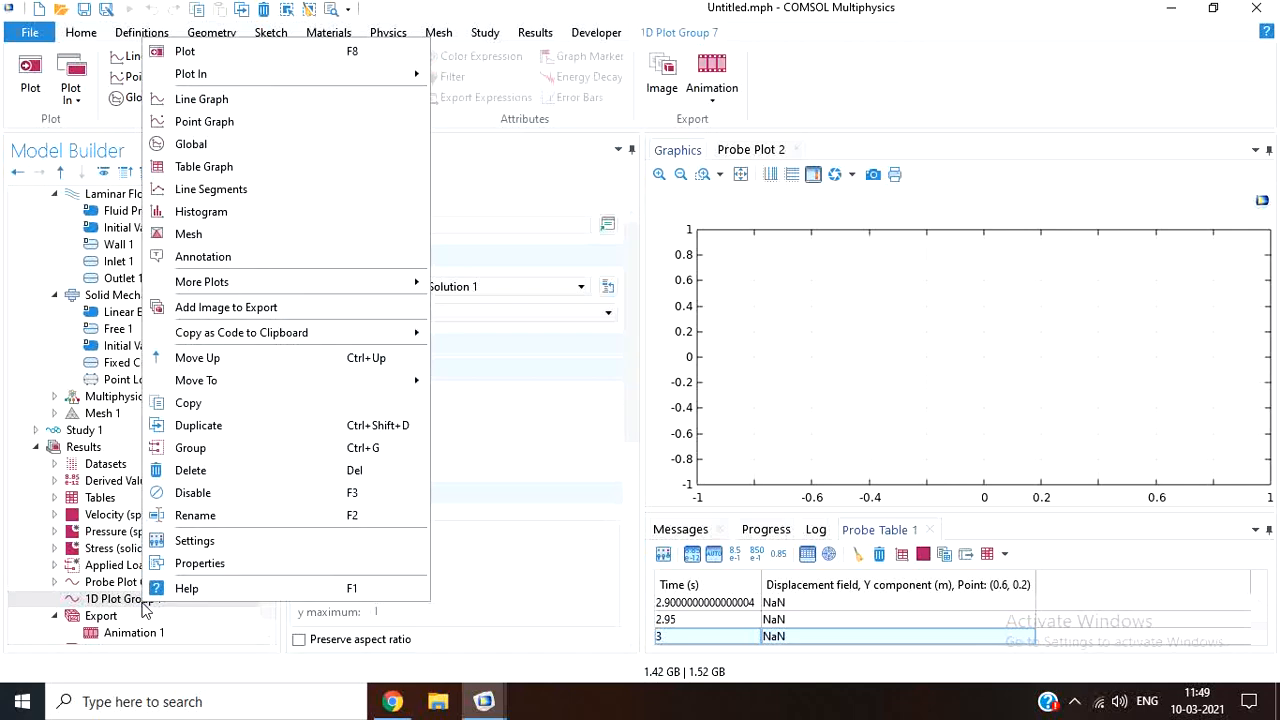
left_click(230, 480)
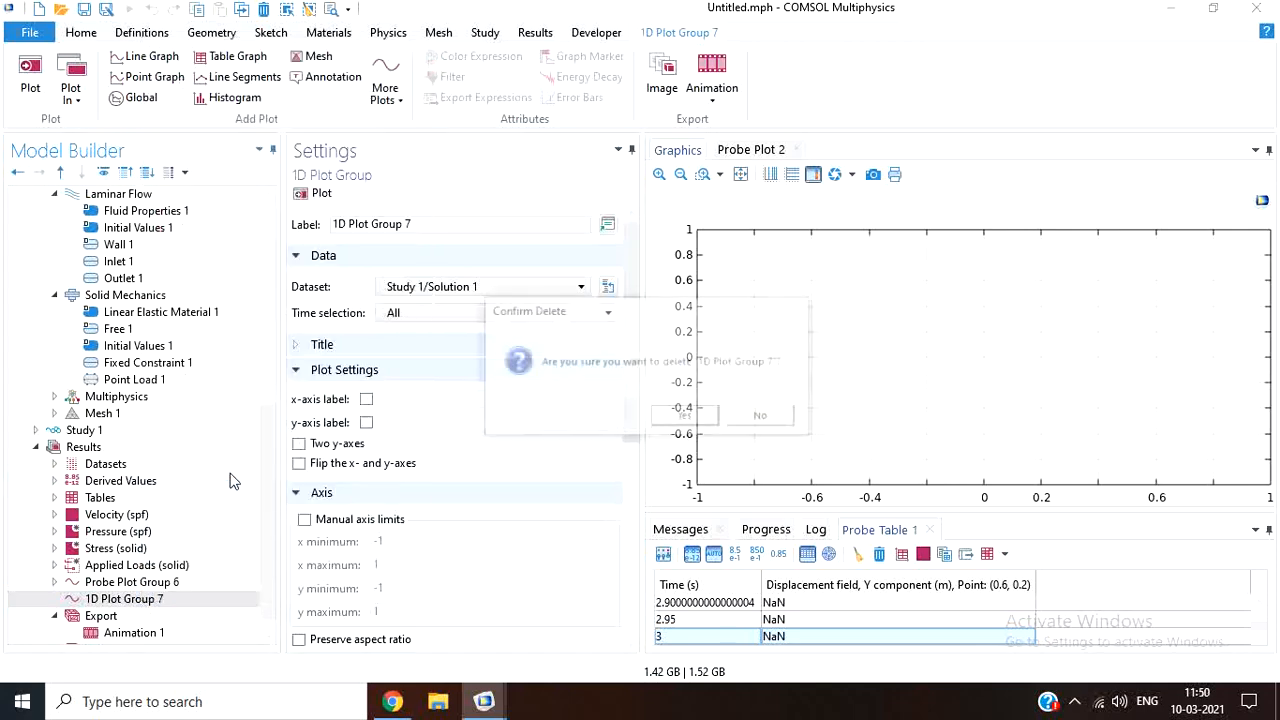
left_click(690, 416)
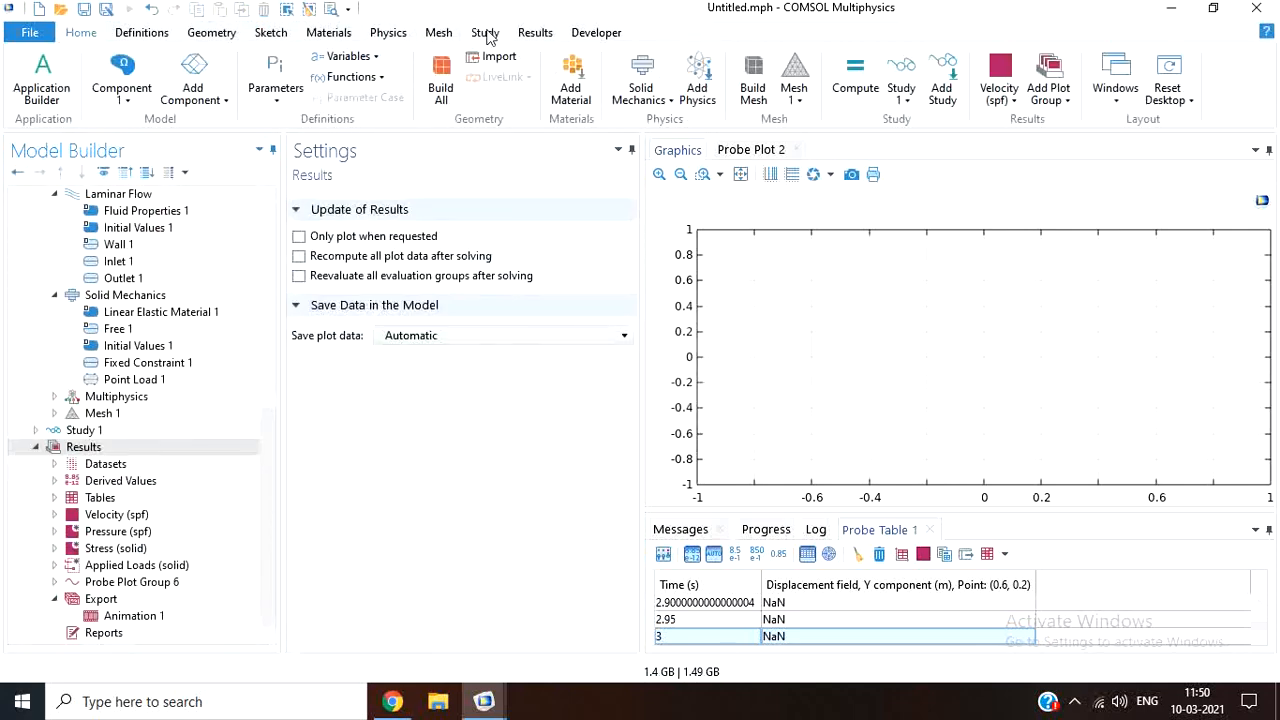
- Add a 2D plot group containing a surface plot to the results
left_click(535, 32)
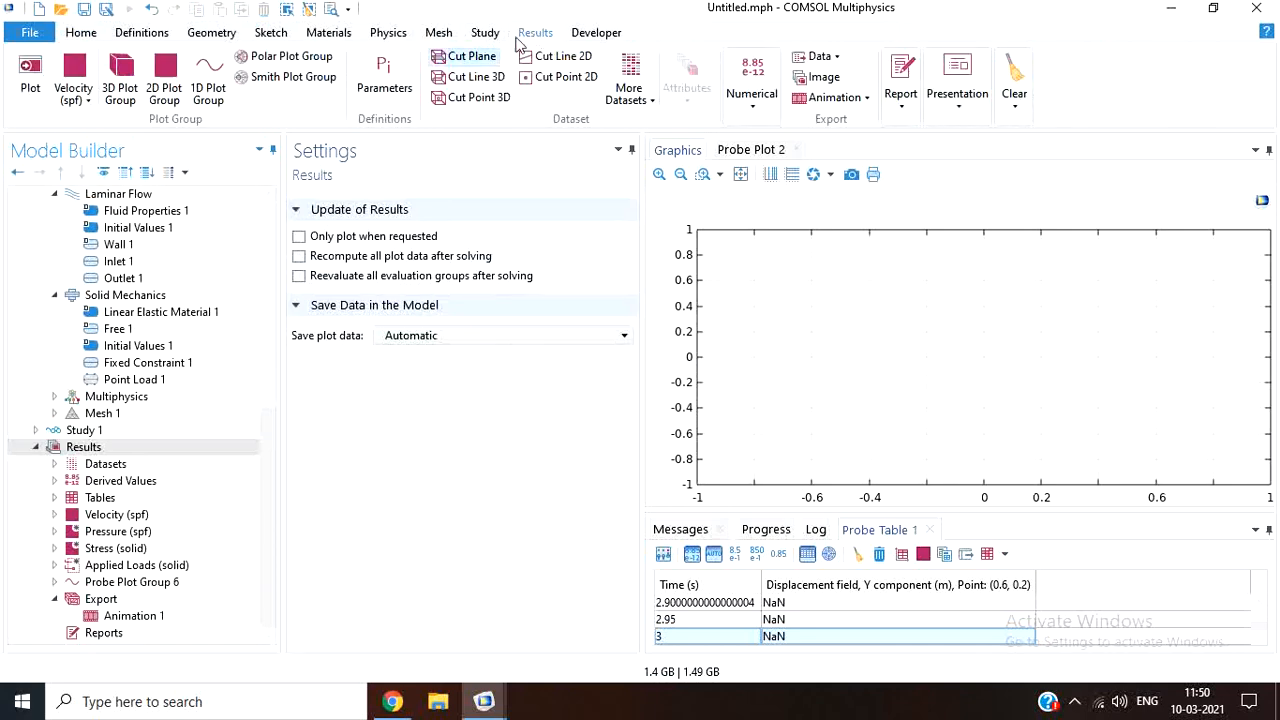
left_click(166, 88)
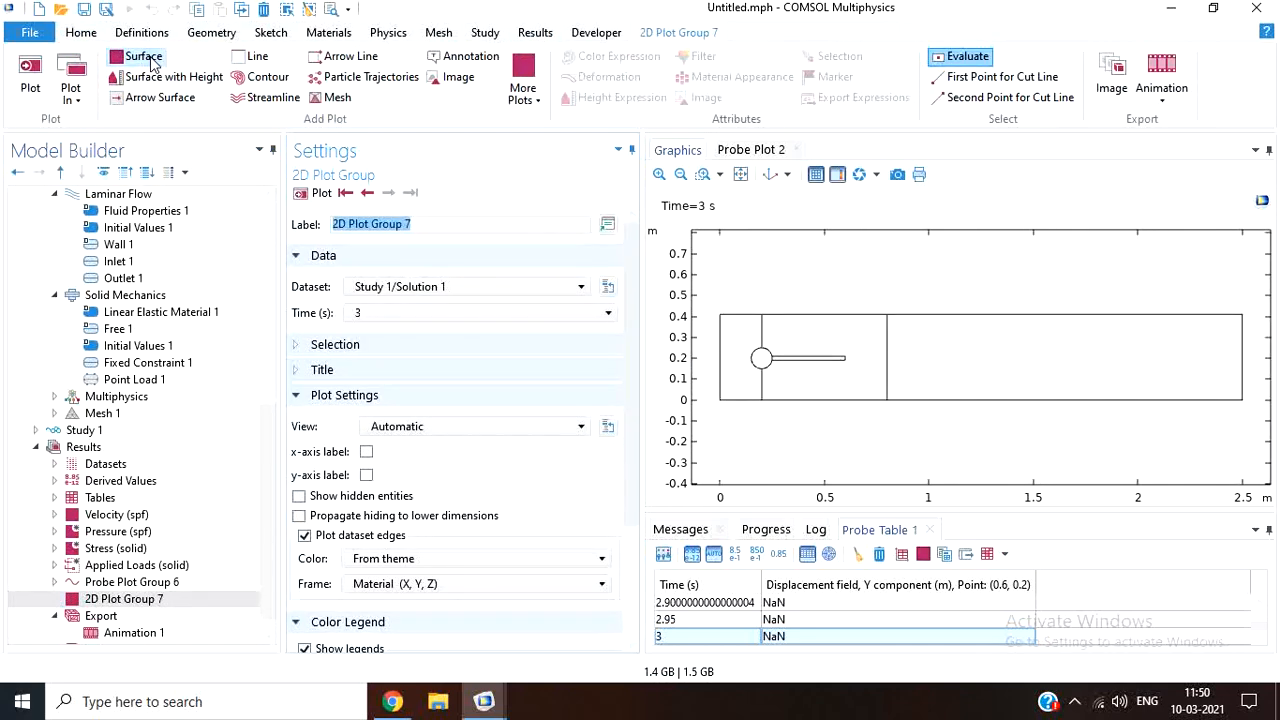
left_click(143, 57)
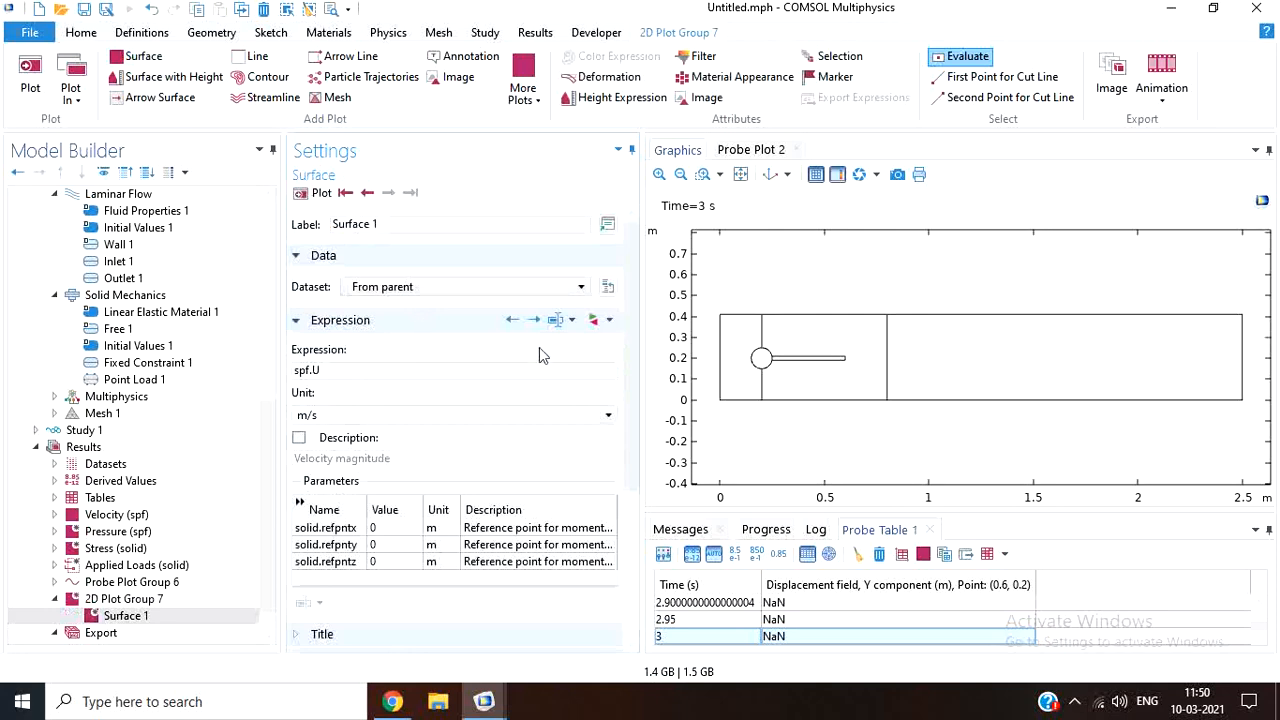
- Set the surface plot's expression to solid.disp, the Solid Mechanics displacement magnitude, and plot it
left_click(607, 321)
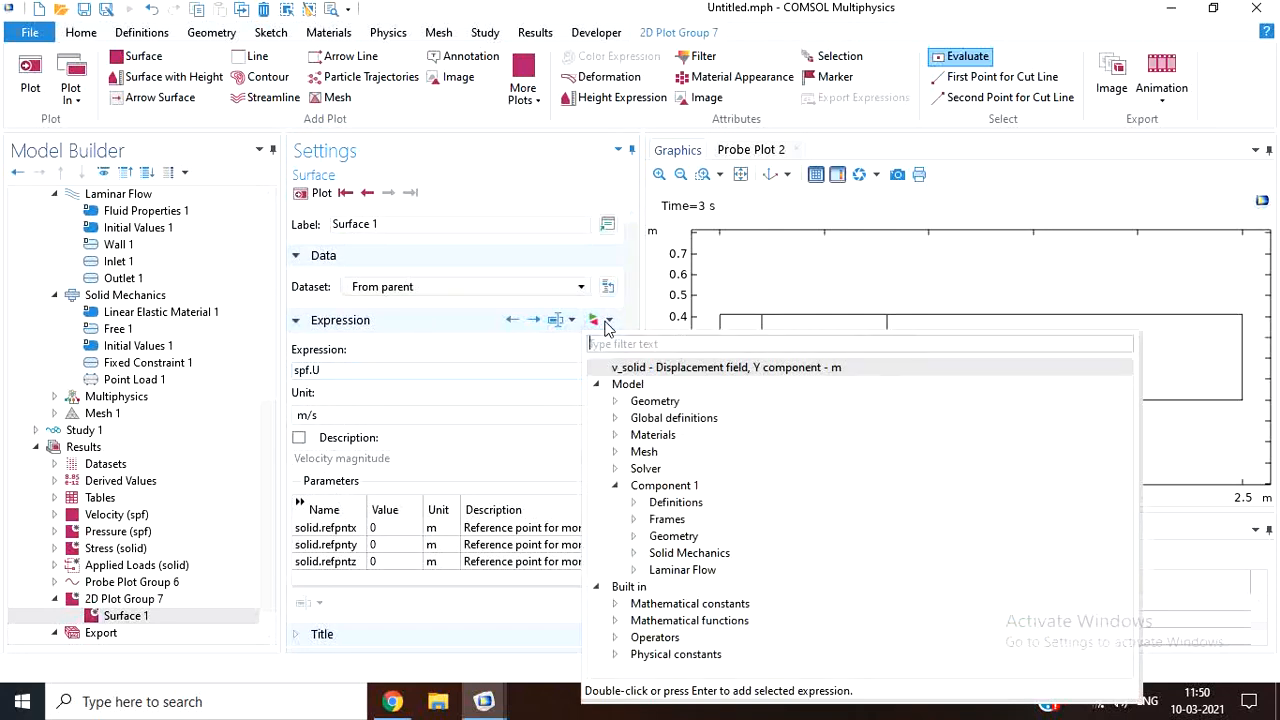
left_click(633, 556)
scroll(636, 540, "down", 3)
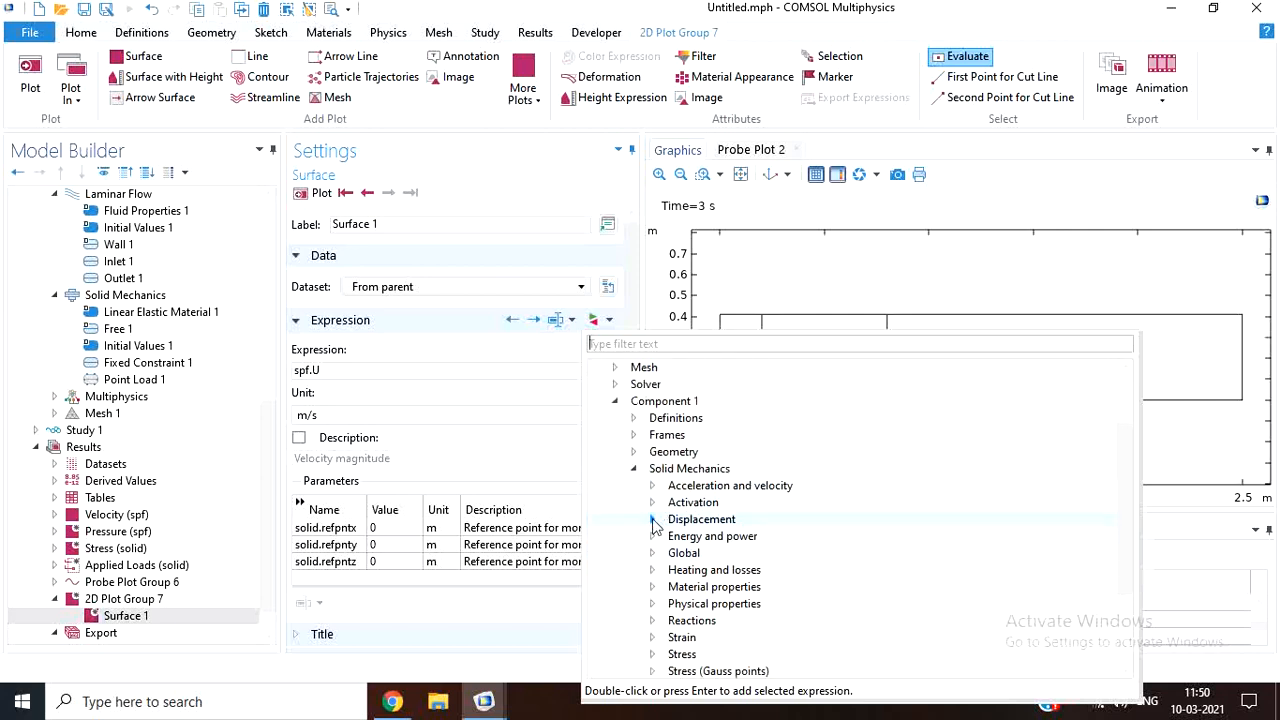
left_click(652, 520)
double_click(722, 537)
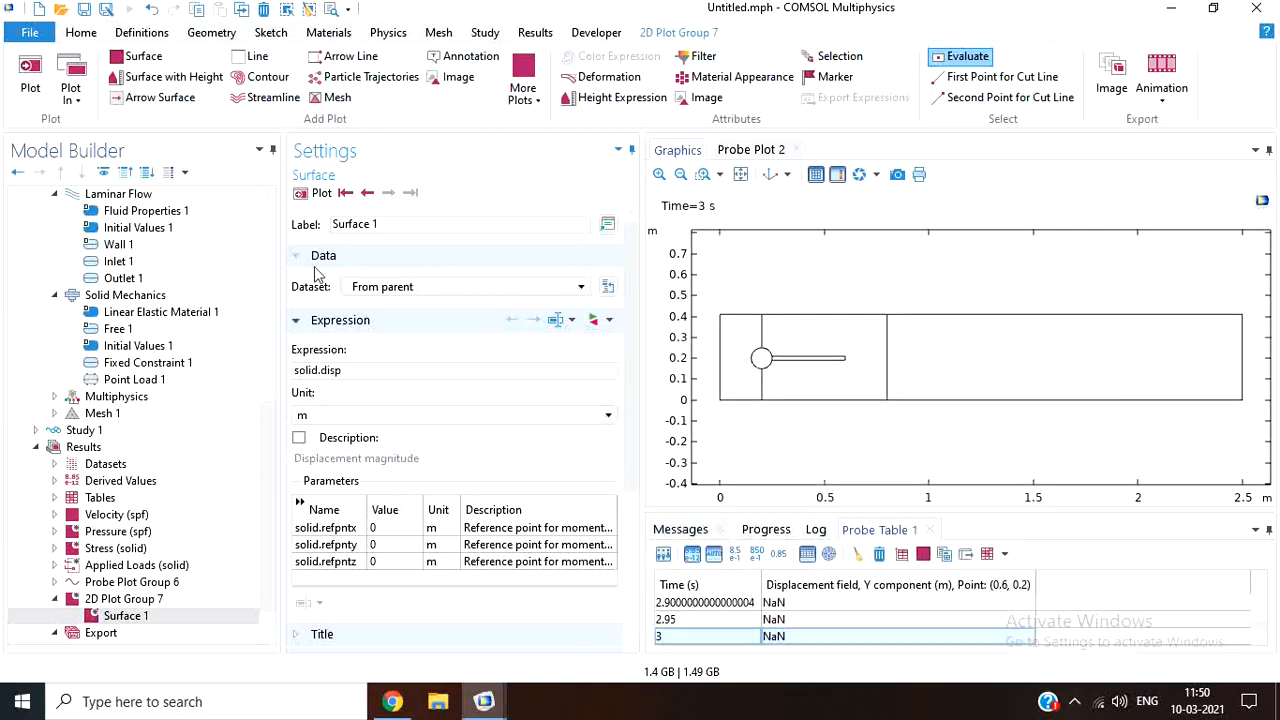
left_click(316, 193)
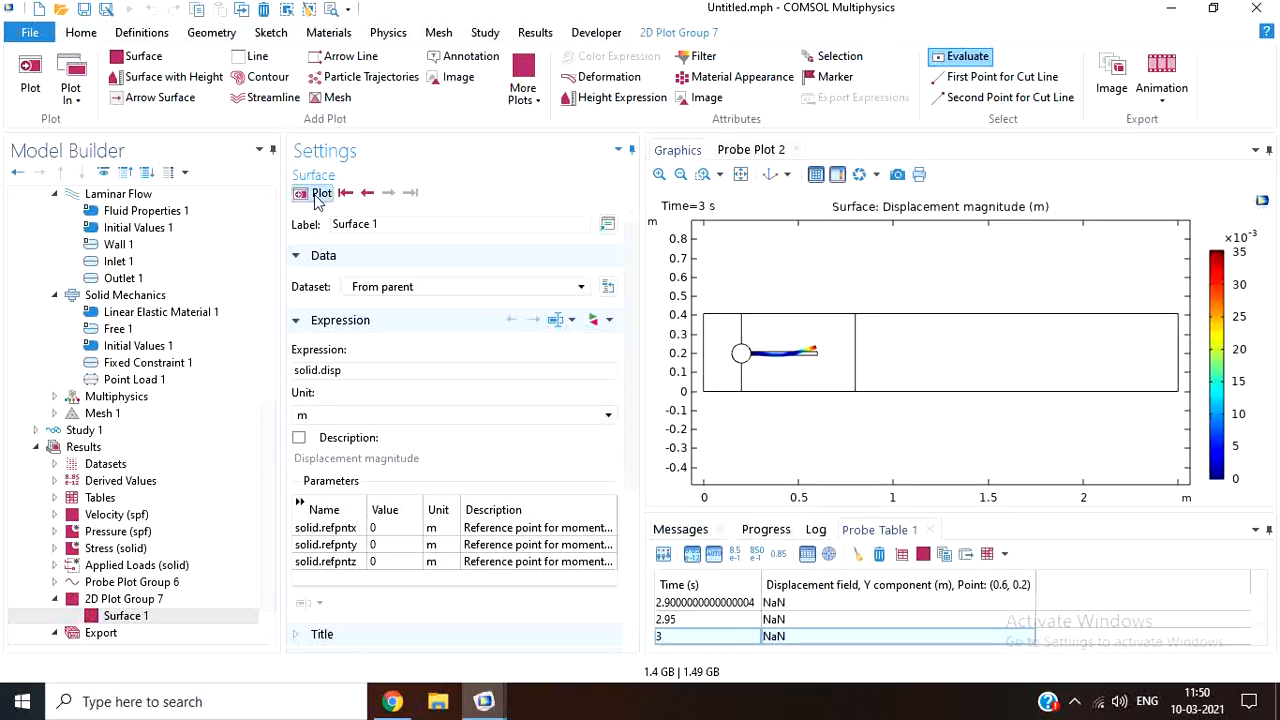
- Create a player animation of the 2D displacement magnitude plot, framed on the beam behind the cylinder
left_click(703, 174)
left_click_drag(740, 343, 832, 372)
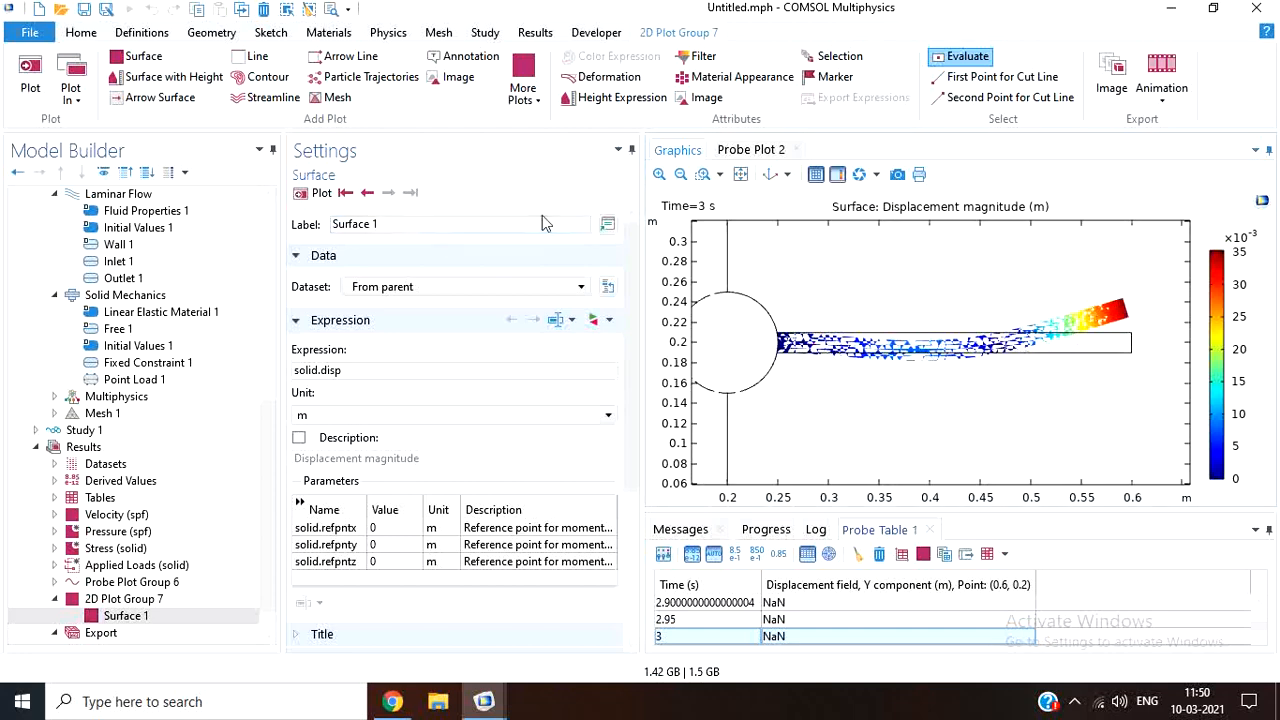
left_click(1163, 101)
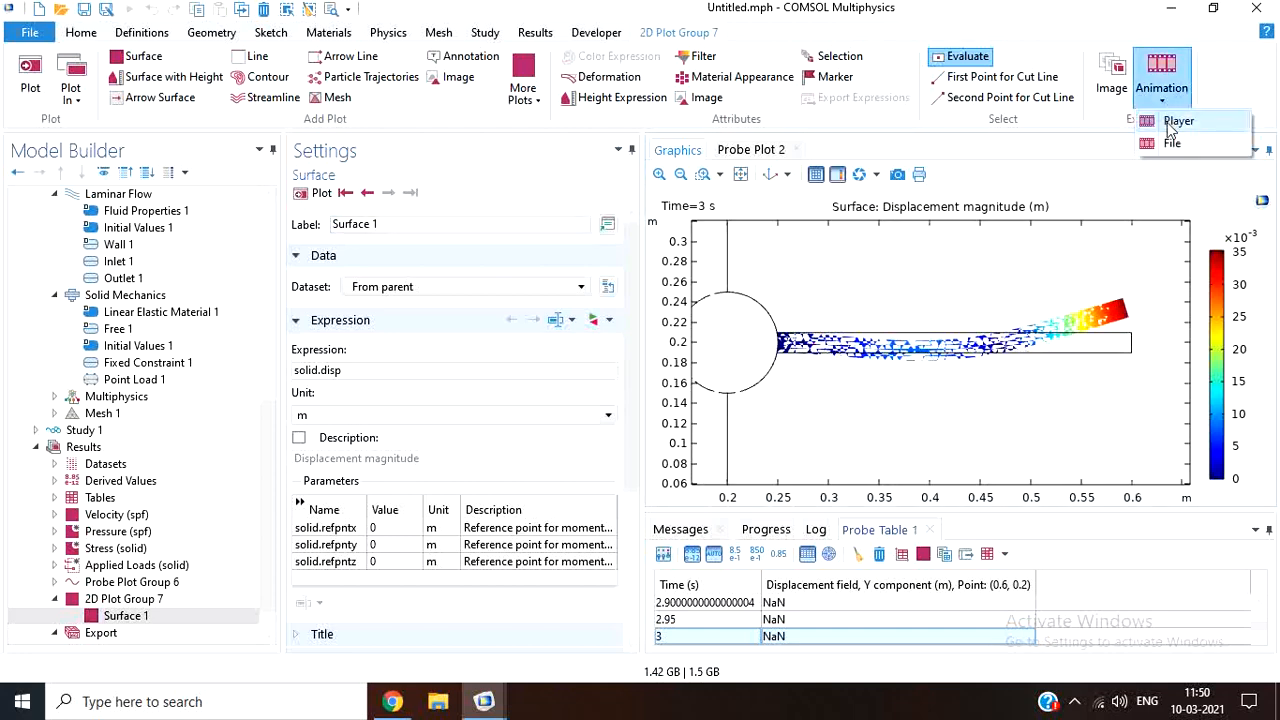
left_click(1167, 122)
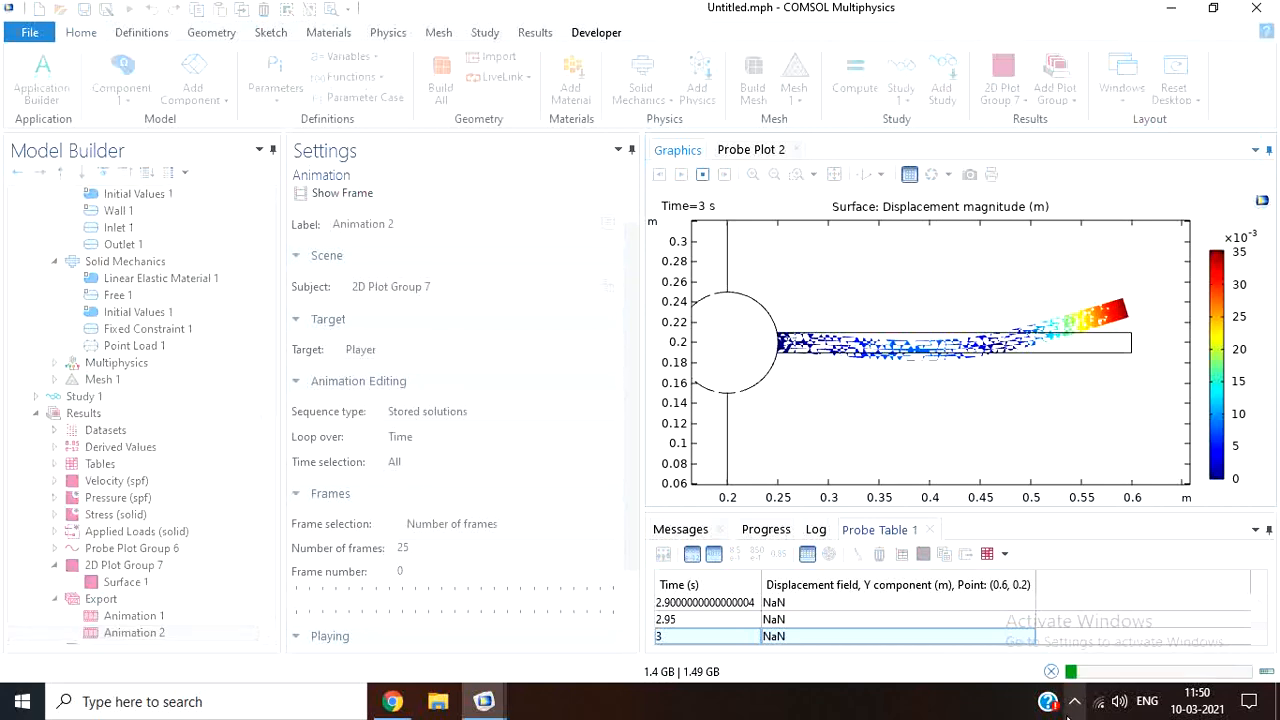
left_click(1074, 701)
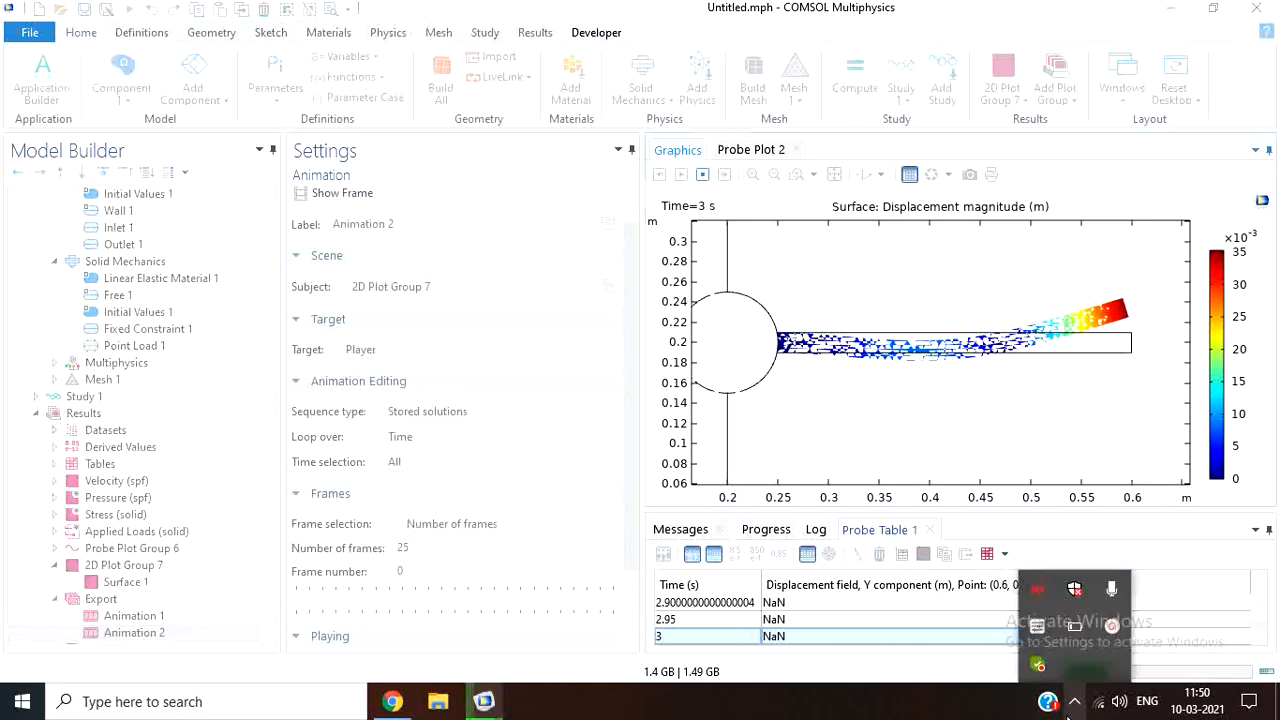
left_click(1109, 627)
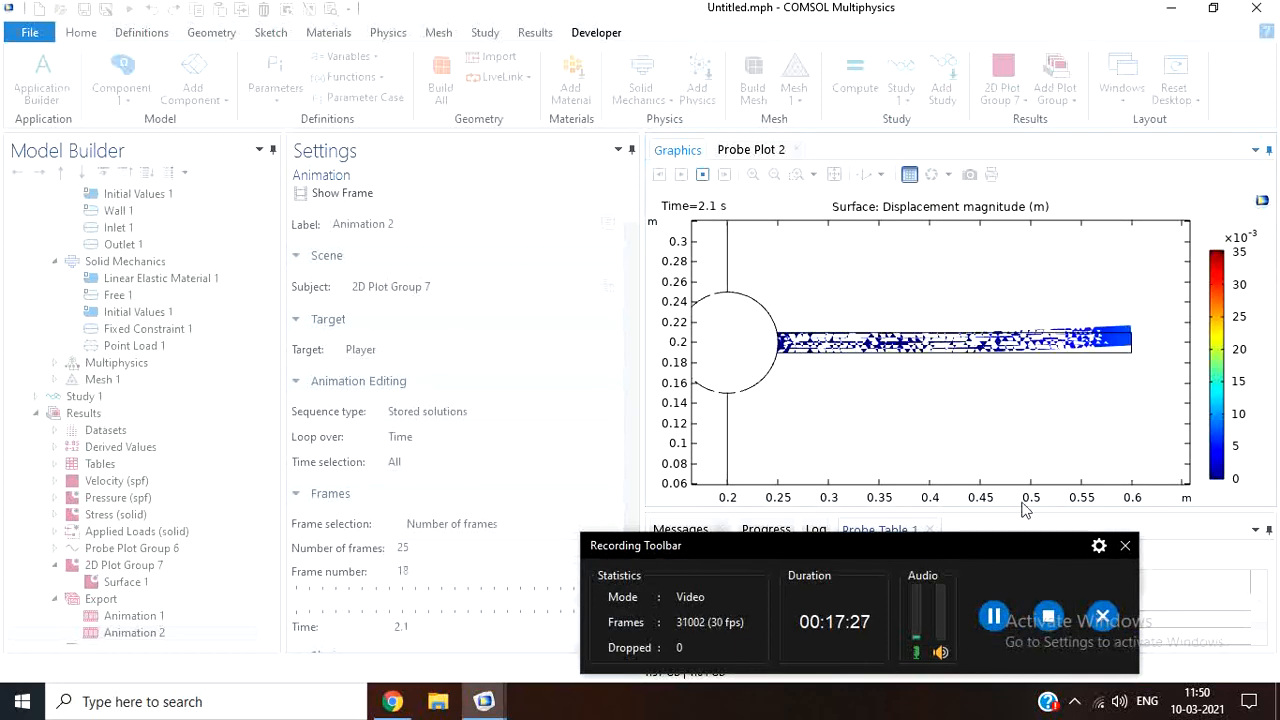
left_click(1124, 546)
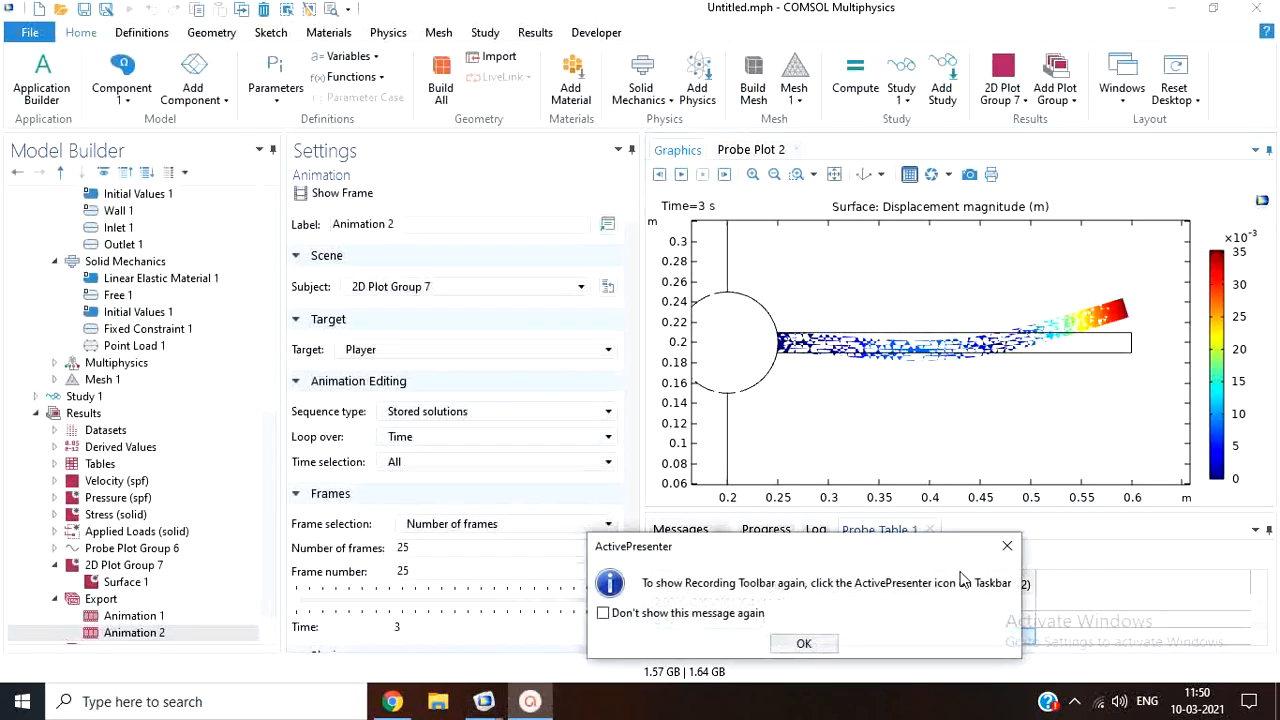
left_click(803, 643)
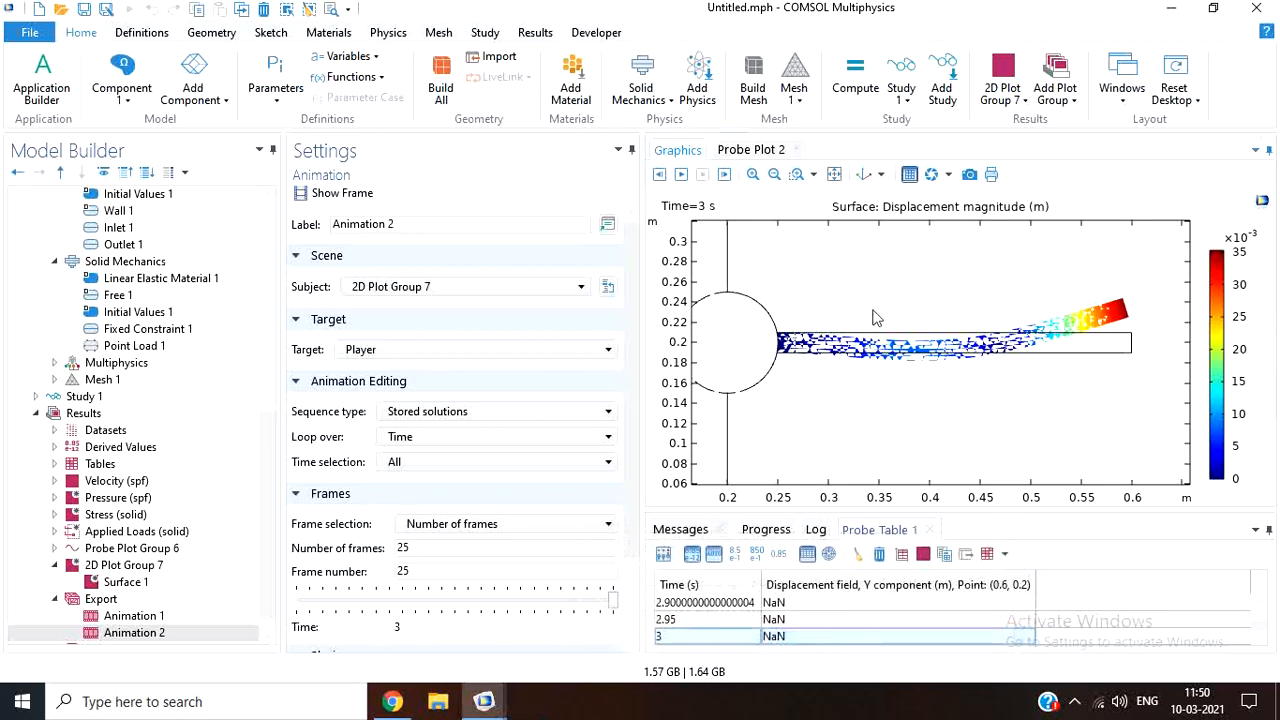
- Play the animation of the beam's displacement magnitude over the stored time steps
left_click(681, 176)
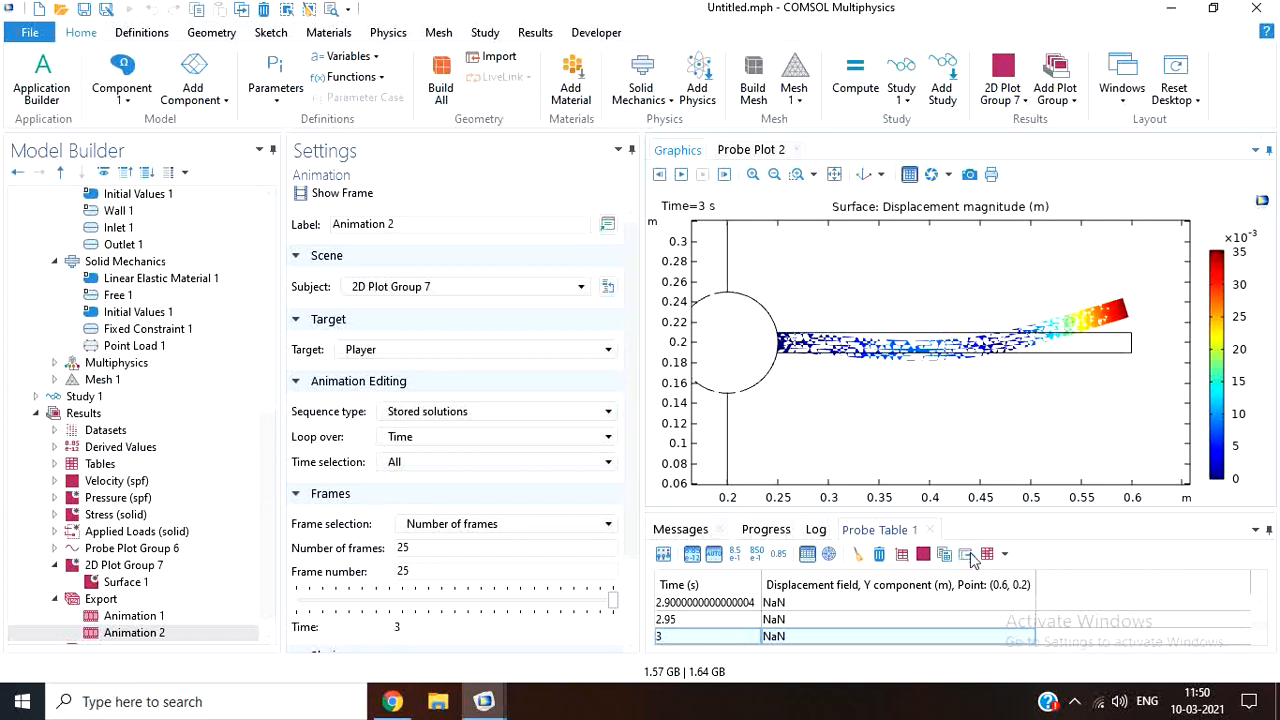
left_click(1074, 701)
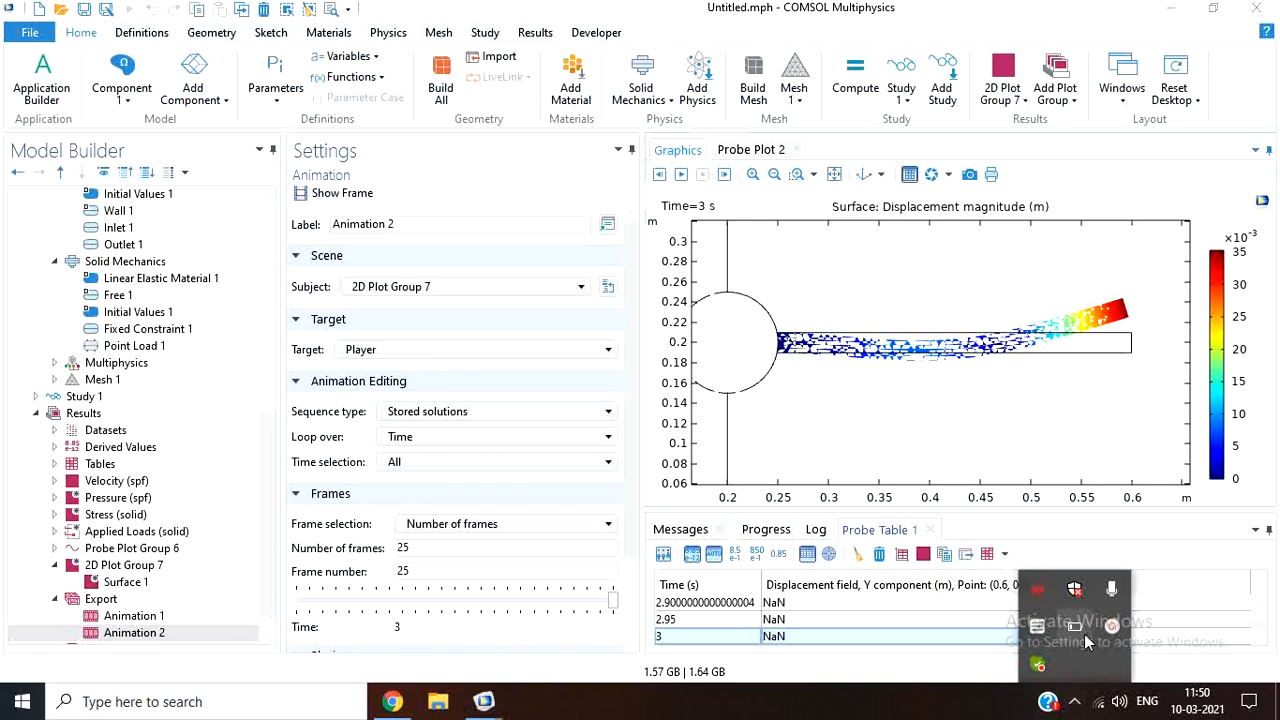